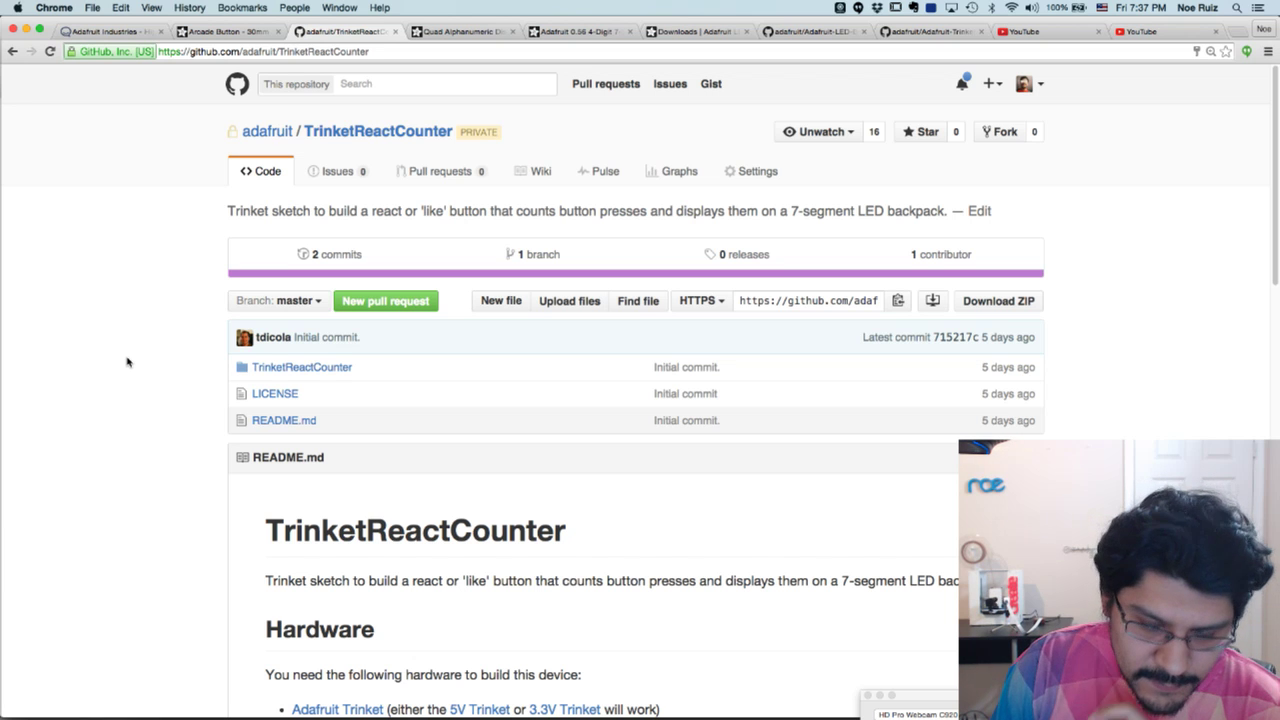
# Read the TrinketReactCounter README's project description, required hardware list and wiring connections
pyautogui.scroll(-1, 127, 362)
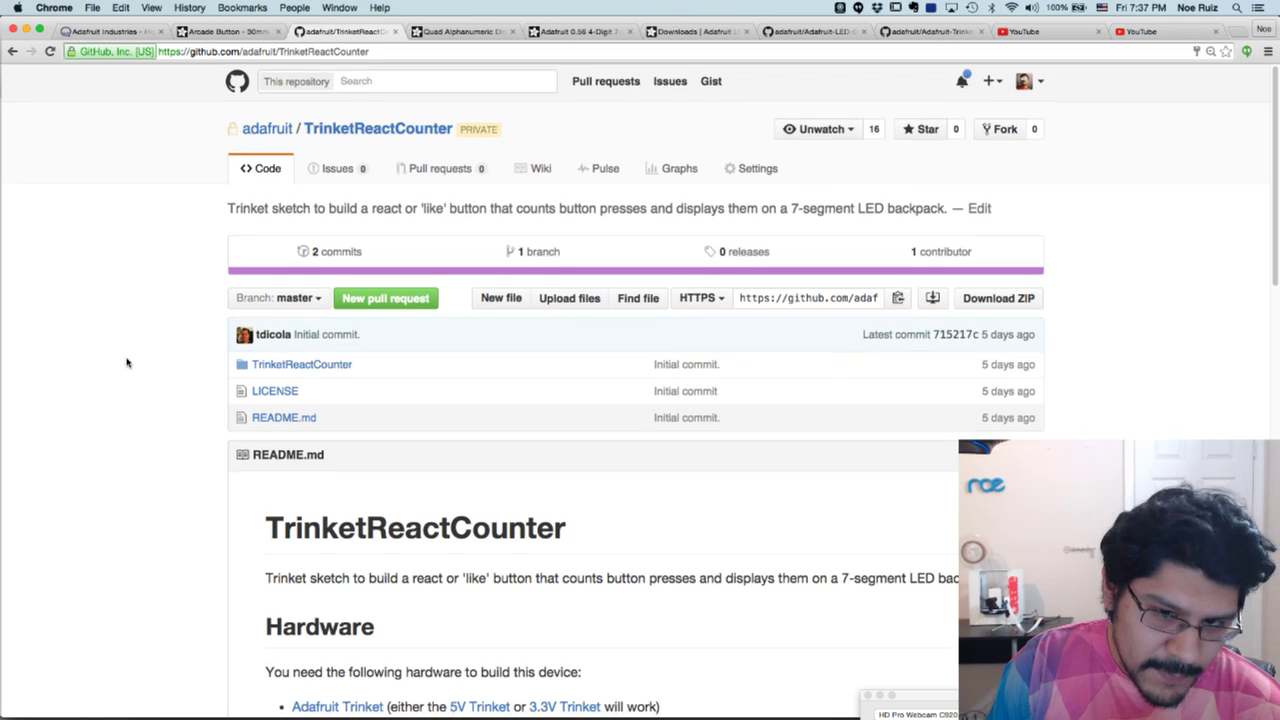
pyautogui.scroll(-5, 127, 362)
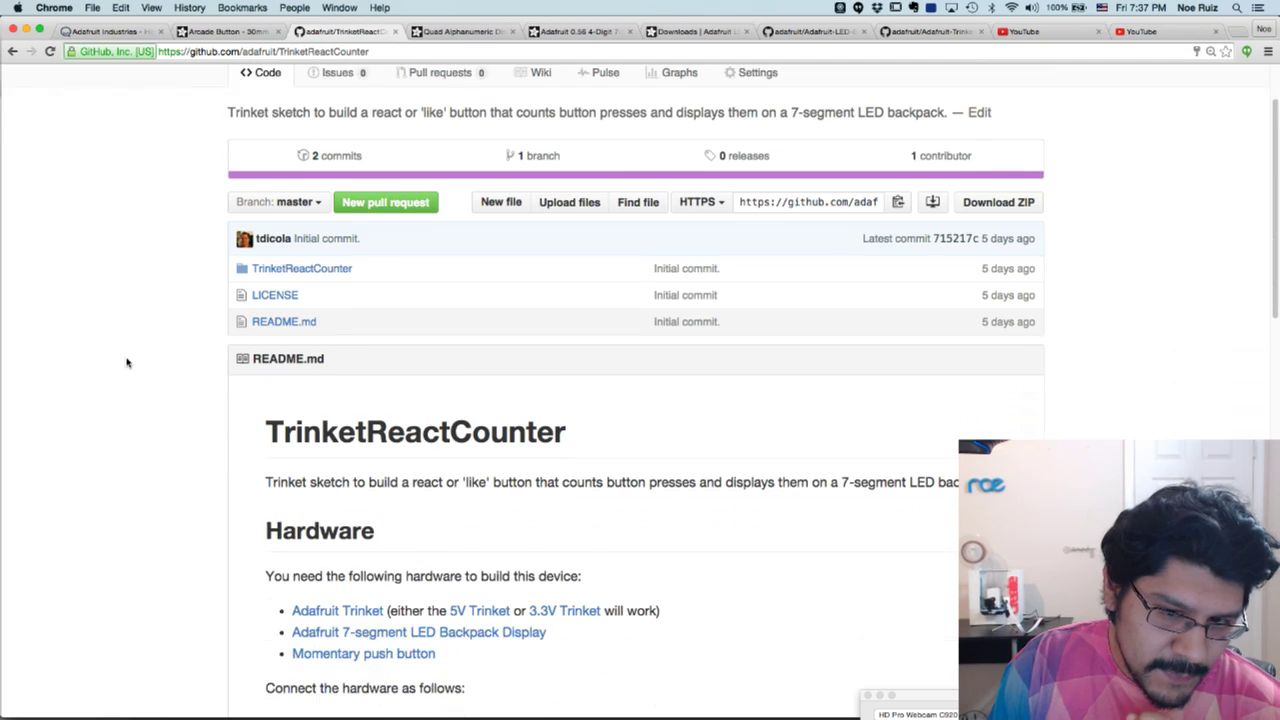
pyautogui.moveTo(267, 376); pyautogui.dragTo(796, 404)
pyautogui.click(586, 420)
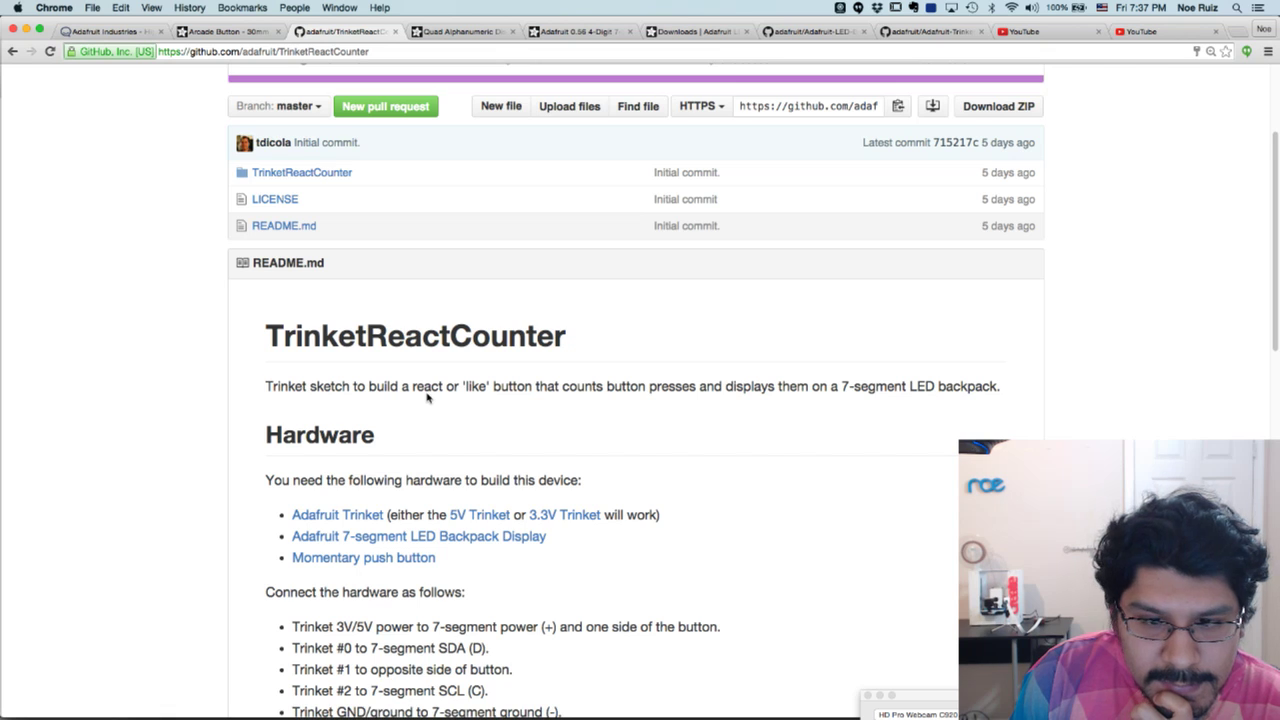
pyautogui.scroll(-2, 427, 397)
pyautogui.moveTo(283, 411); pyautogui.dragTo(426, 413)
pyautogui.moveTo(288, 434); pyautogui.dragTo(565, 440)
pyautogui.click(568, 442)
pyautogui.scroll(-1, 282, 457)
pyautogui.moveTo(282, 457); pyautogui.dragTo(460, 451)
pyautogui.scroll(-1, 465, 467)
pyautogui.moveTo(289, 480); pyautogui.dragTo(645, 562)
pyautogui.scroll(-5, 643, 566)
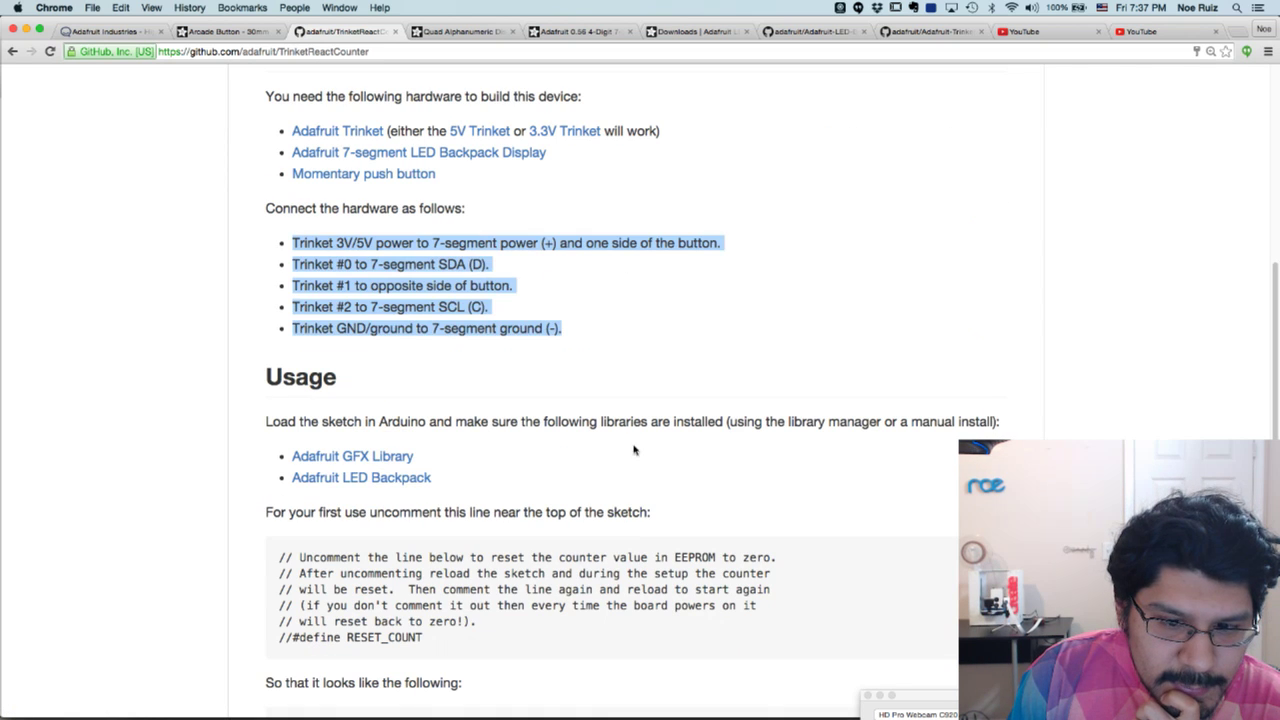
# Read the README's Usage section, covering the required Adafruit GFX and LED Backpack libraries and the RESET_COUNT instructions
pyautogui.click(633, 460)
pyautogui.moveTo(493, 484); pyautogui.dragTo(249, 449)
pyautogui.click(252, 452)
pyautogui.scroll(-1, 256, 454)
pyautogui.scroll(-2, 256, 454)
pyautogui.moveTo(285, 394); pyautogui.dragTo(466, 414)
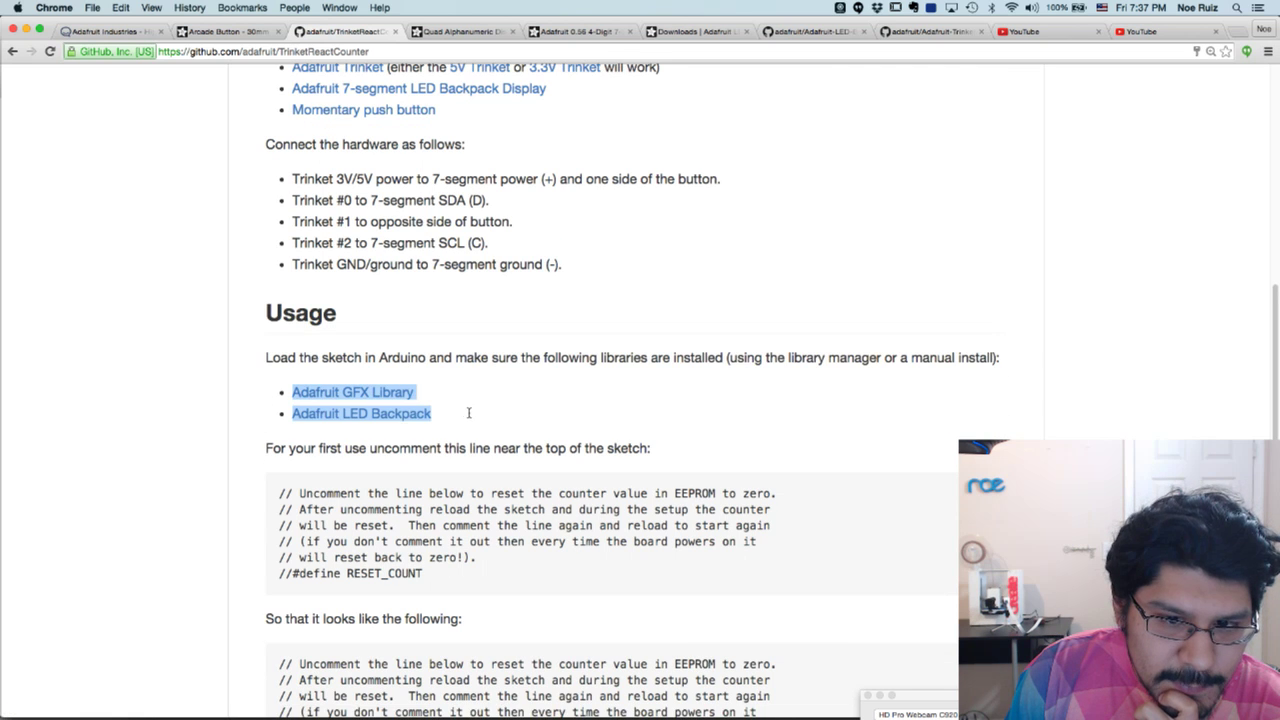
pyautogui.scroll(-1, 471, 418)
pyautogui.click(473, 414)
pyautogui.scroll(-6, 473, 416)
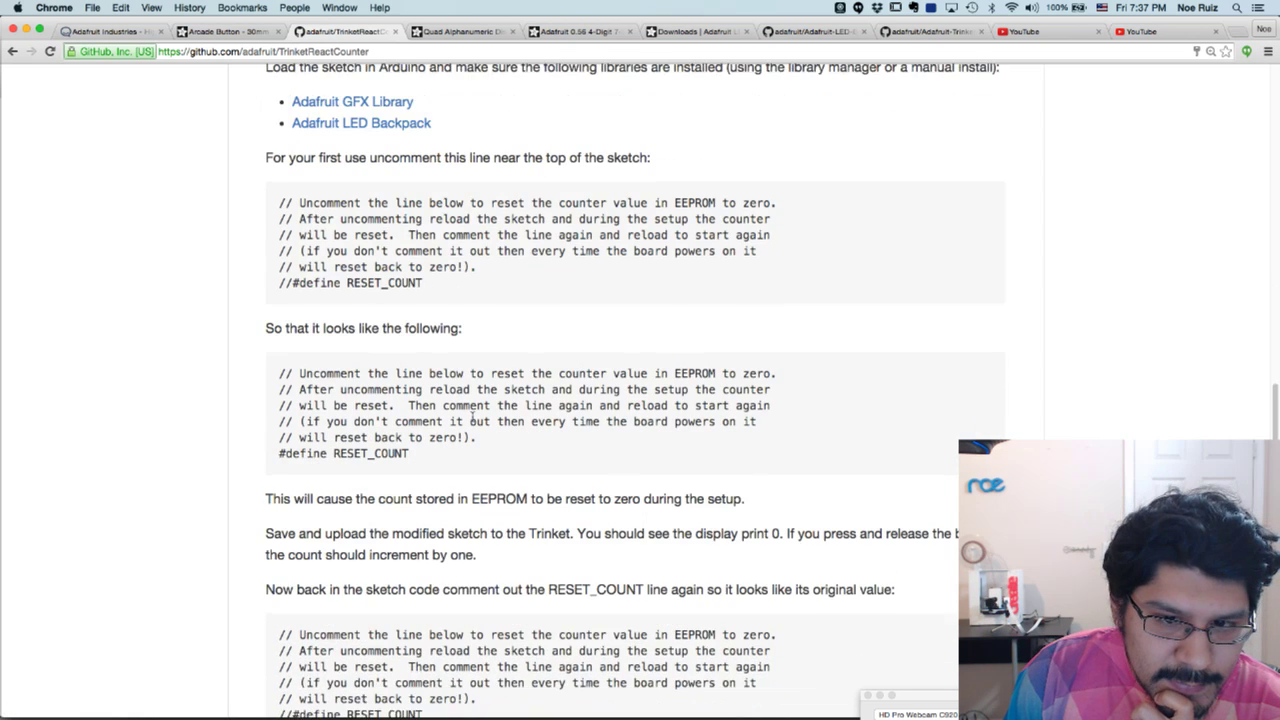
pyautogui.scroll(7, 474, 420)
pyautogui.scroll(5, 473, 421)
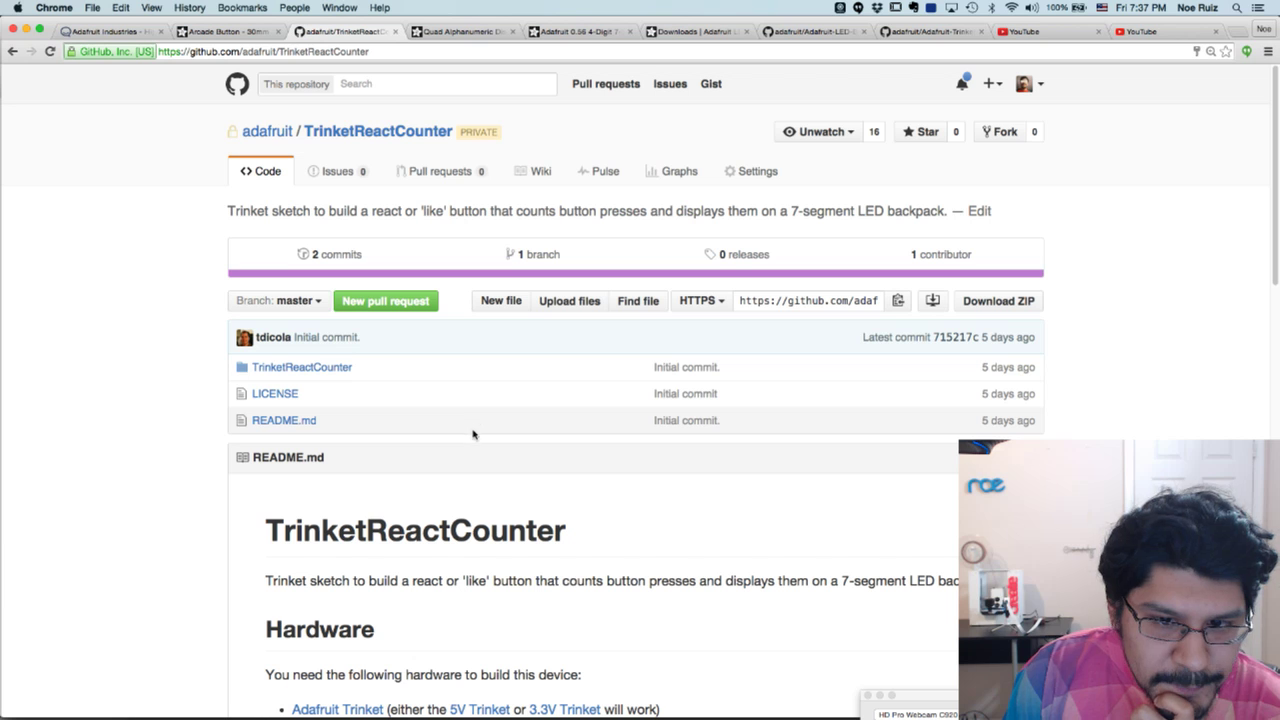
# View the Adafruit product page for the blue 0.54" Quad Alphanumeric Display with I2C backpack
pyautogui.click(455, 31)
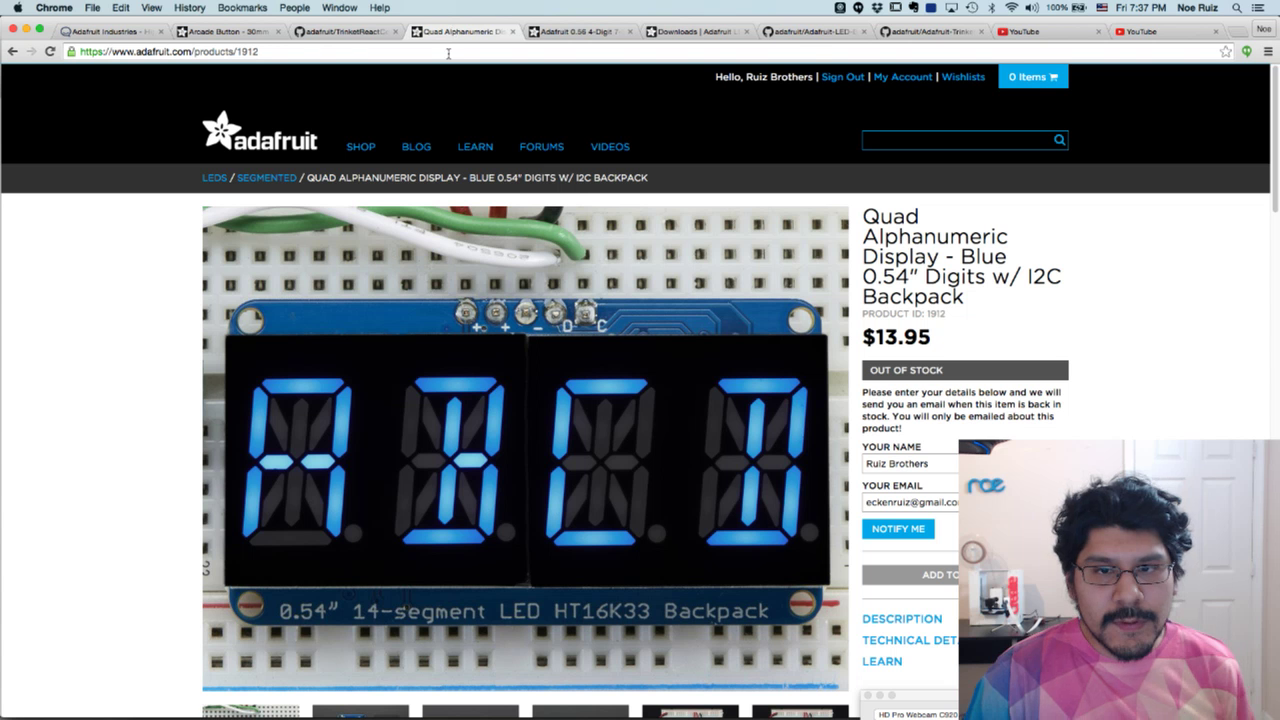
pyautogui.scroll(-3, 435, 260)
pyautogui.scroll(2, 445, 330)
pyautogui.scroll(-2, 451, 376)
pyautogui.scroll(3, 451, 376)
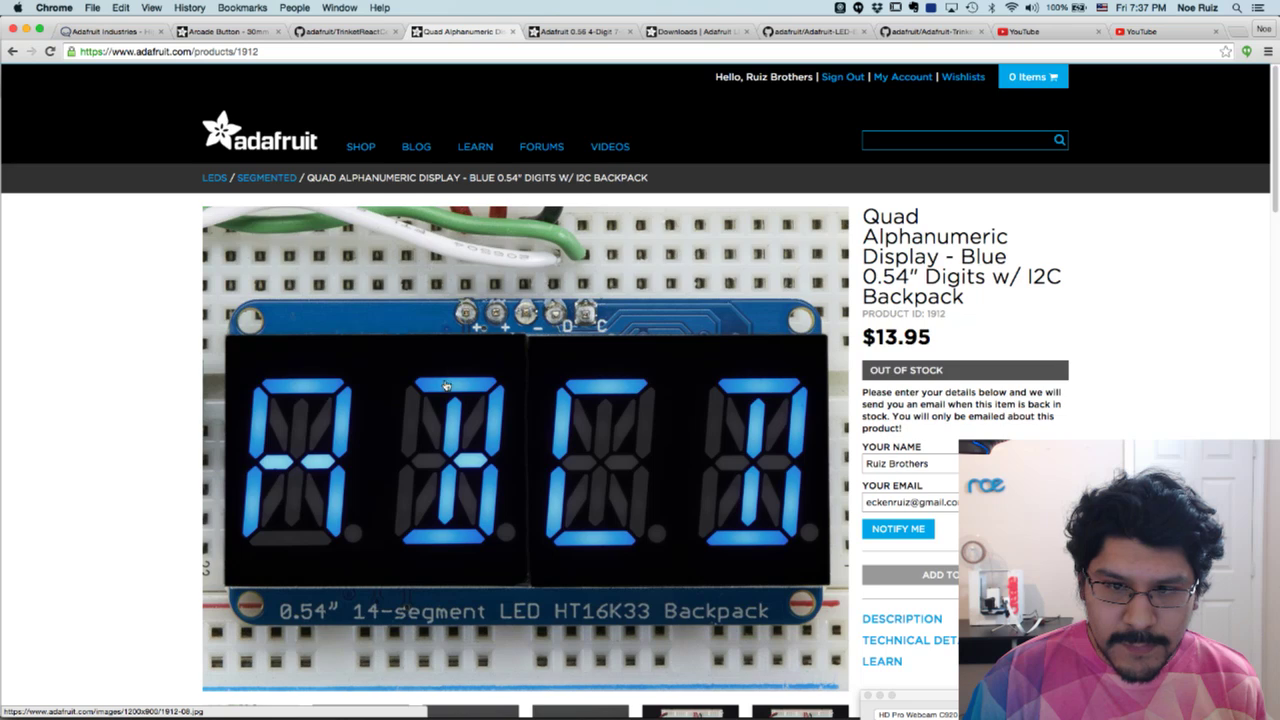
pyautogui.scroll(-3, 440, 366)
pyautogui.scroll(2, 437, 364)
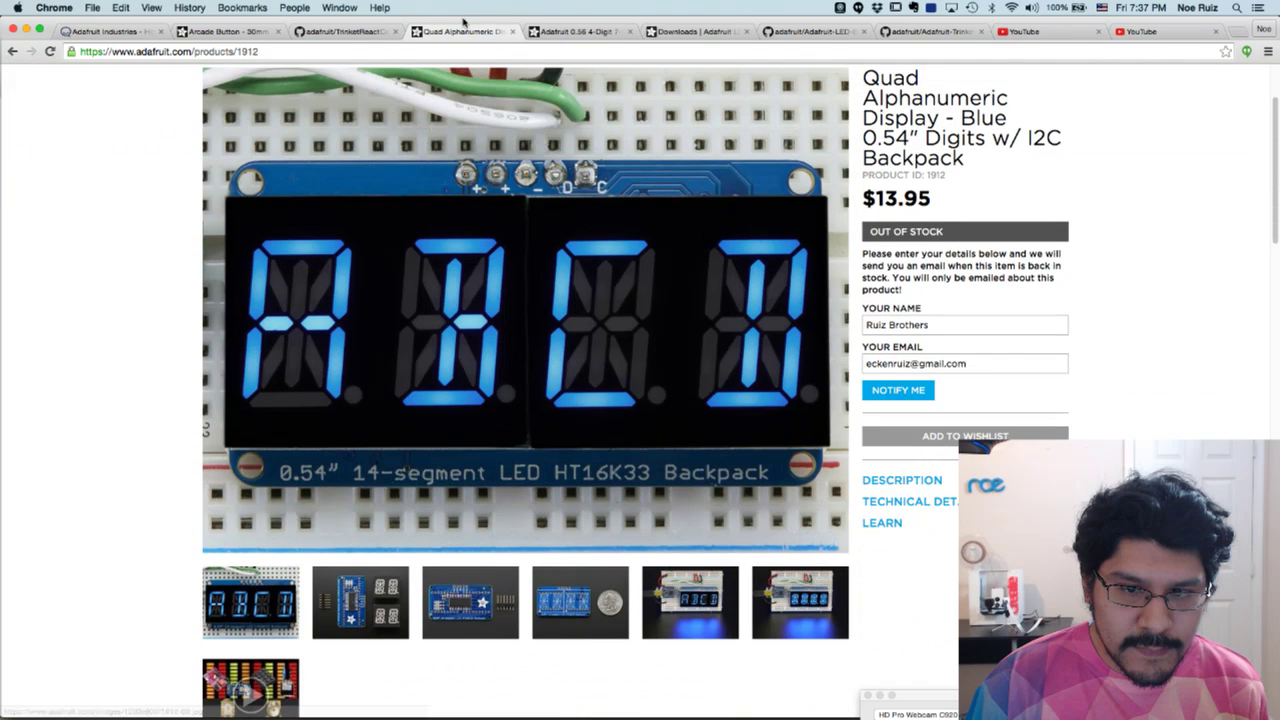
# Look through the product photos of the yellow Adafruit 0.56" 4-Digit 7-Segment Display on its store page
pyautogui.click(566, 33)
pyautogui.scroll(10, 400, 330)
pyautogui.scroll(-3, 392, 330)
pyautogui.click(231, 545)
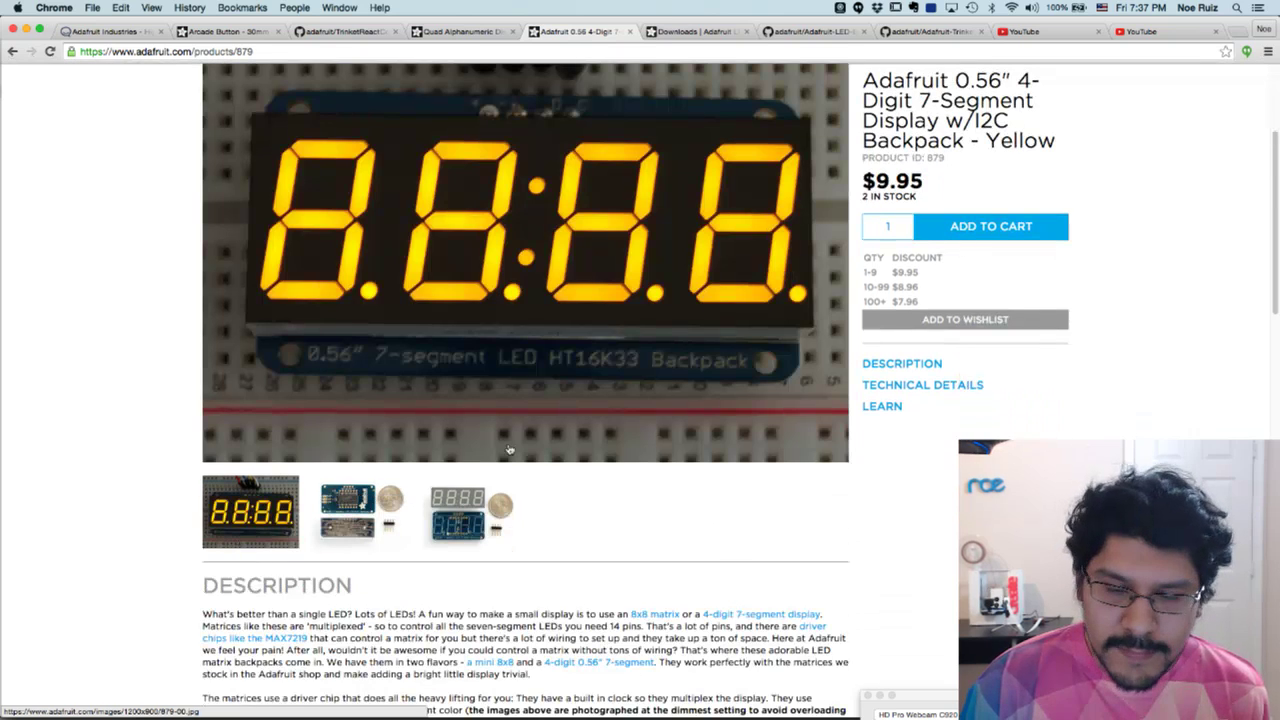
pyautogui.scroll(-1, 508, 450)
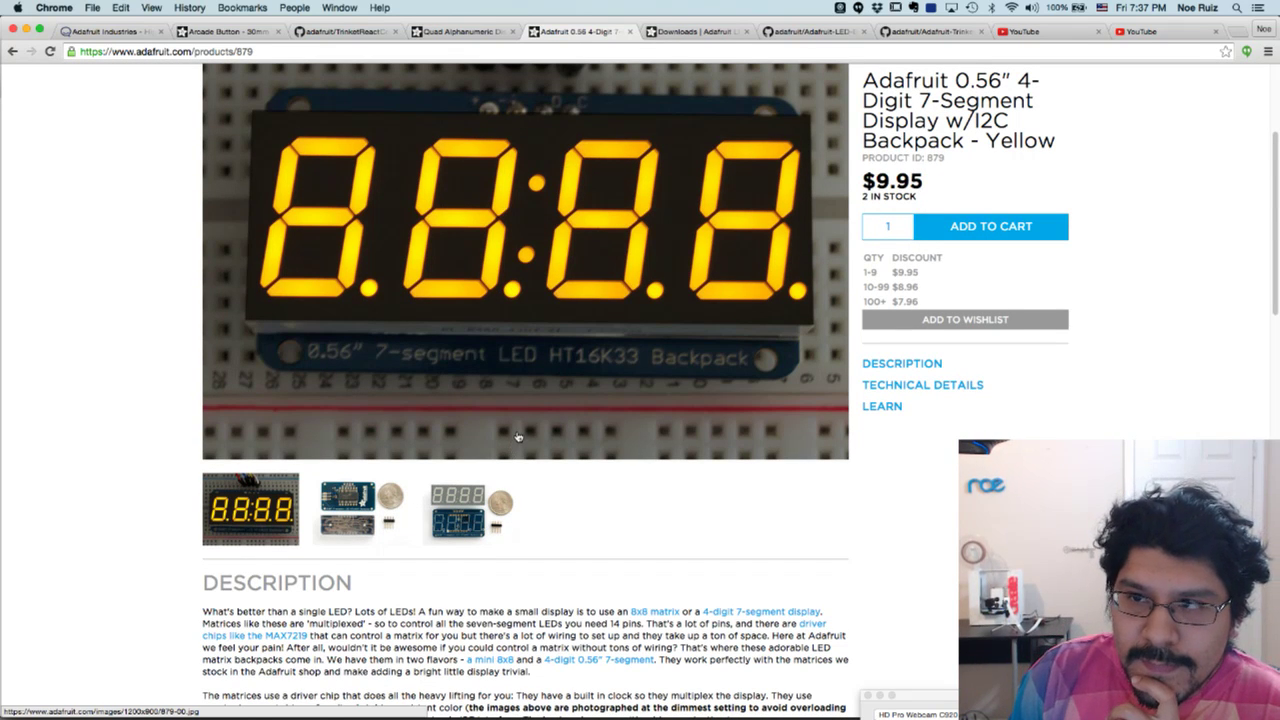
pyautogui.scroll(2, 557, 364)
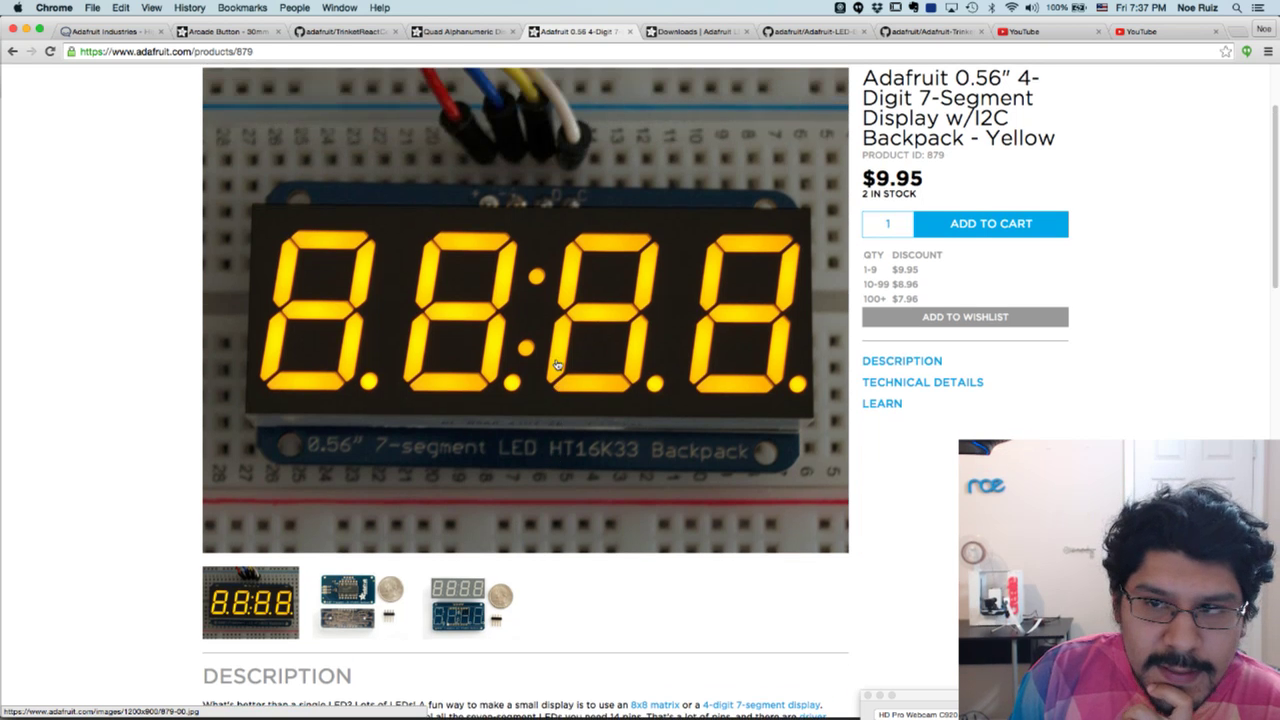
pyautogui.scroll(-3, 557, 364)
pyautogui.scroll(4, 557, 364)
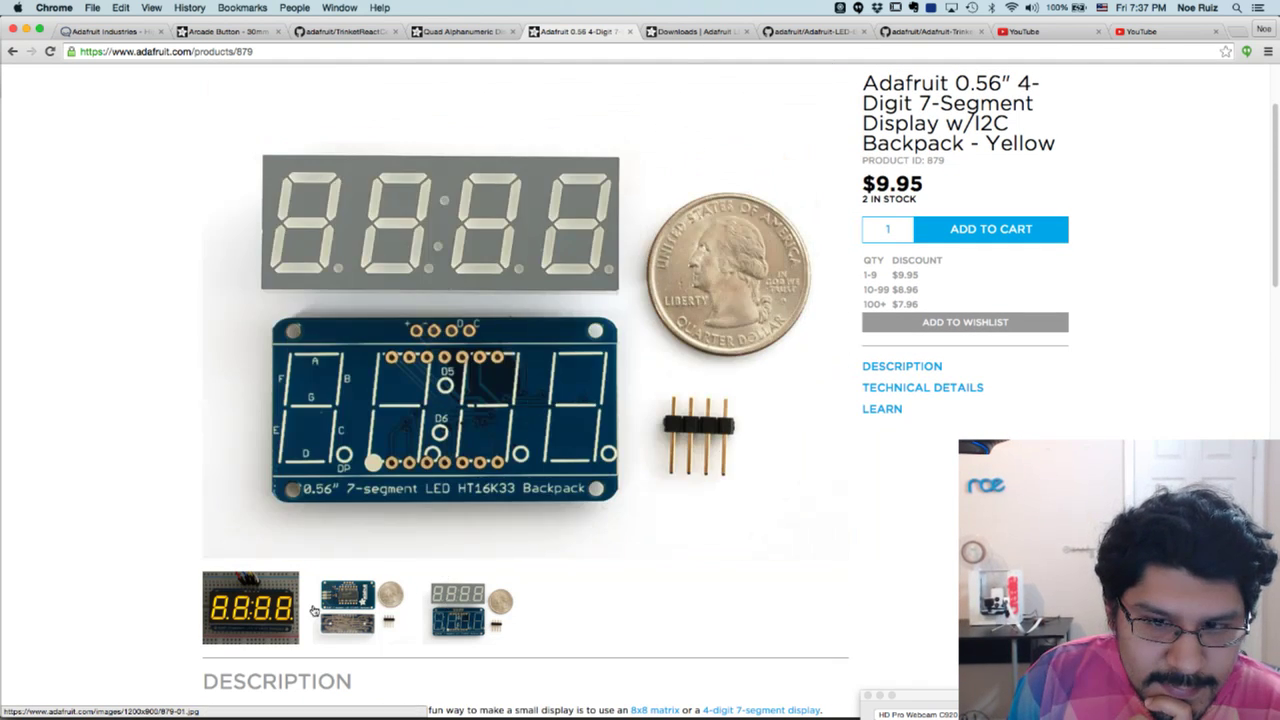
pyautogui.moveTo(354, 607)
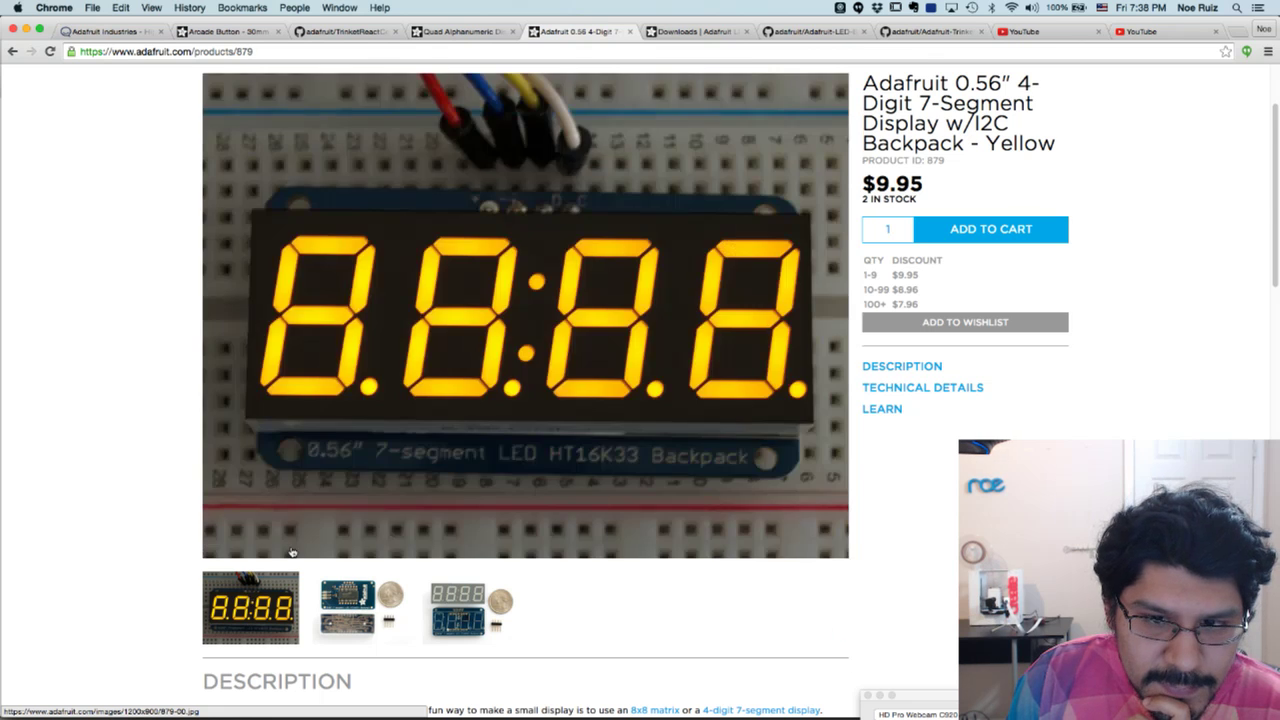
# Check the backpack dimensions in the technical details of the yellow 7-segment display's product page
pyautogui.scroll(-6, 293, 550)
pyautogui.click(366, 470)
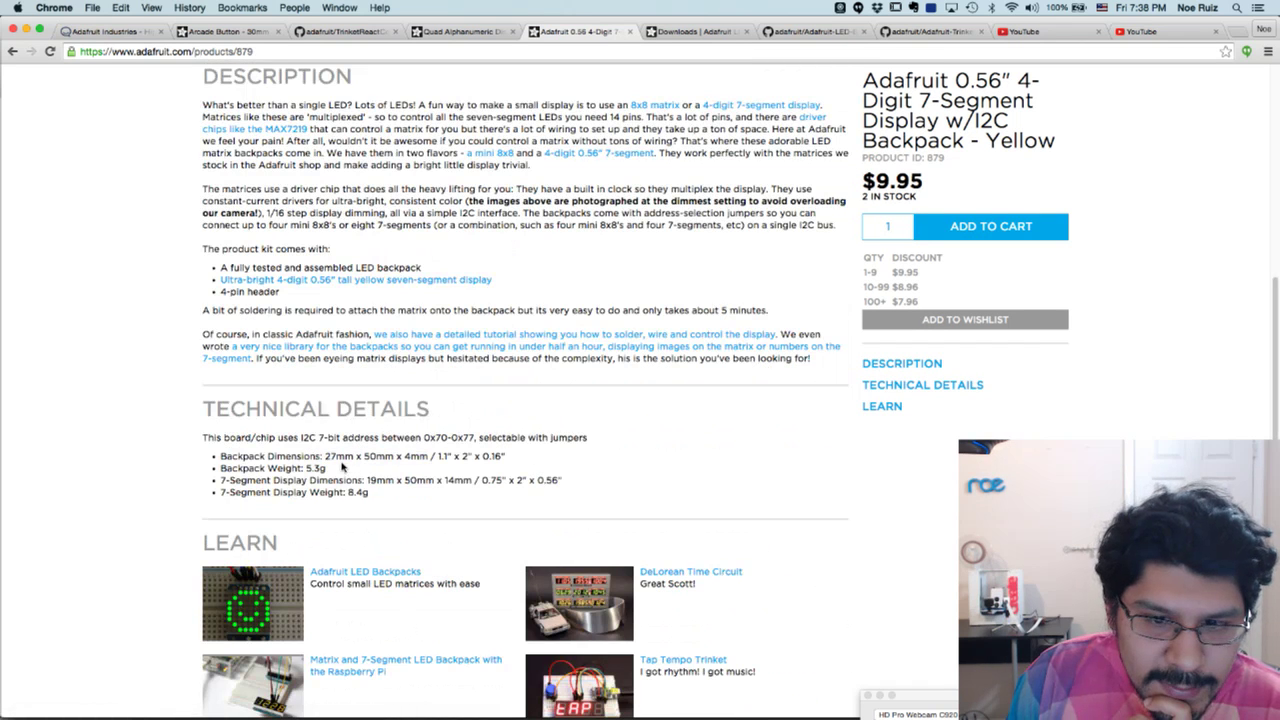
pyautogui.moveTo(325, 457); pyautogui.dragTo(411, 457)
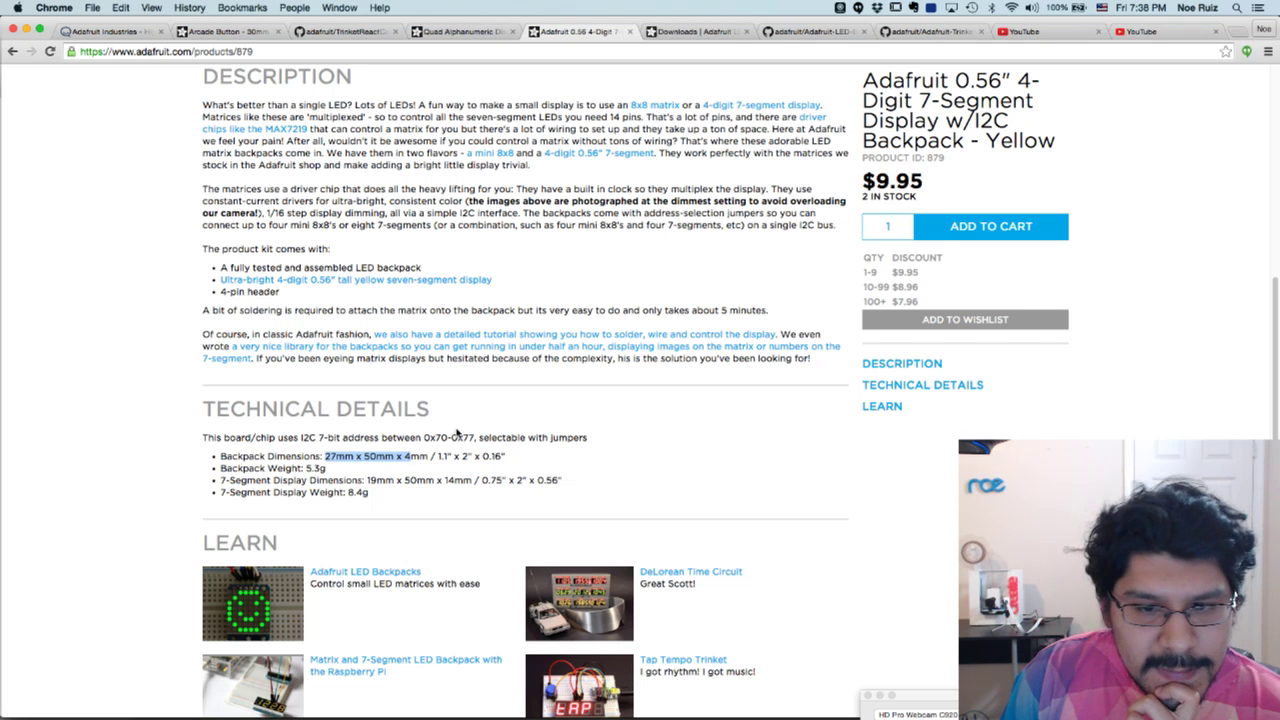
pyautogui.scroll(10, 471, 440)
pyautogui.scroll(-3, 600, 250)
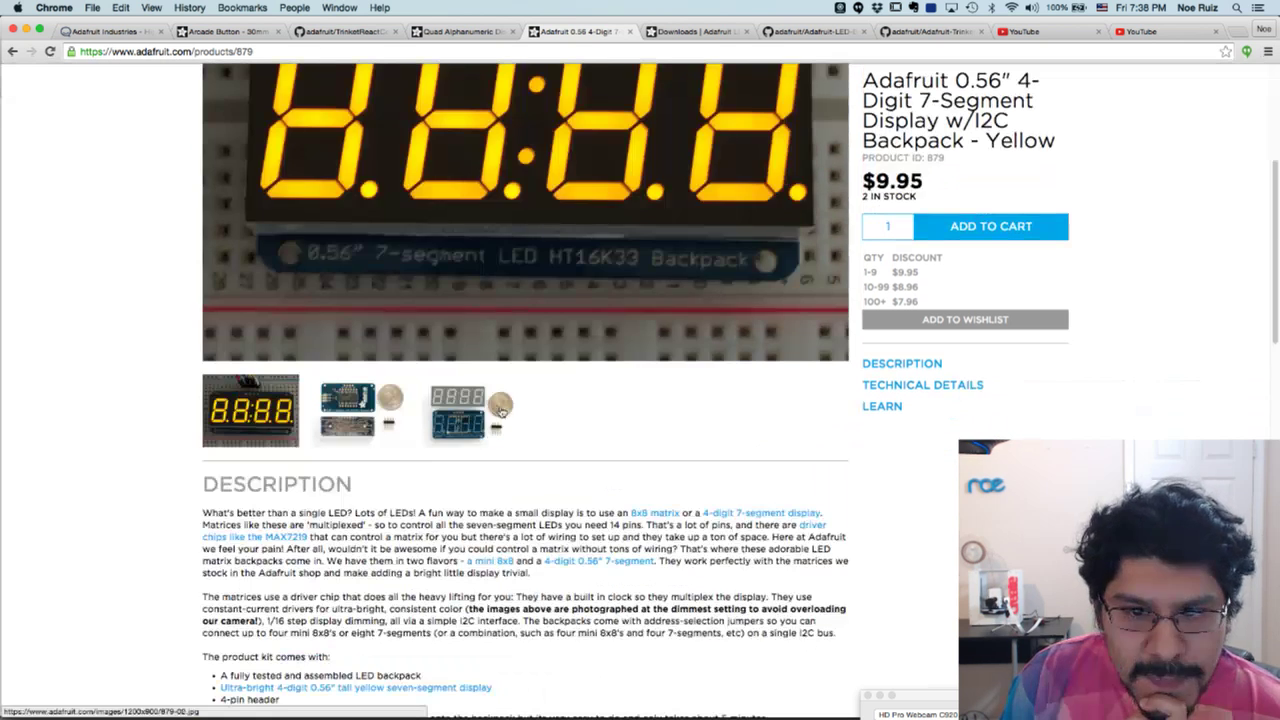
# Open the Adafruit LED Backpacks guide's 0.56" 7-Segment Backpack page and review its soldering and wiring instructions
pyautogui.click(692, 32)
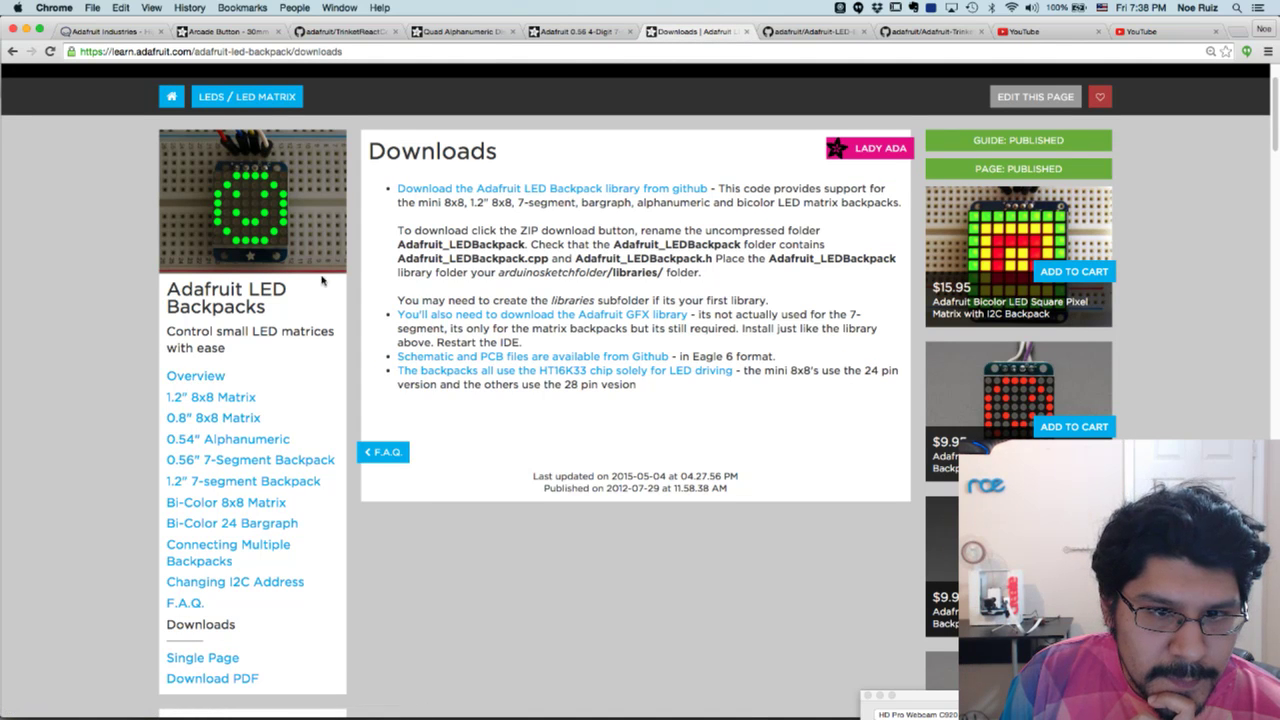
pyautogui.scroll(-1, 320, 328)
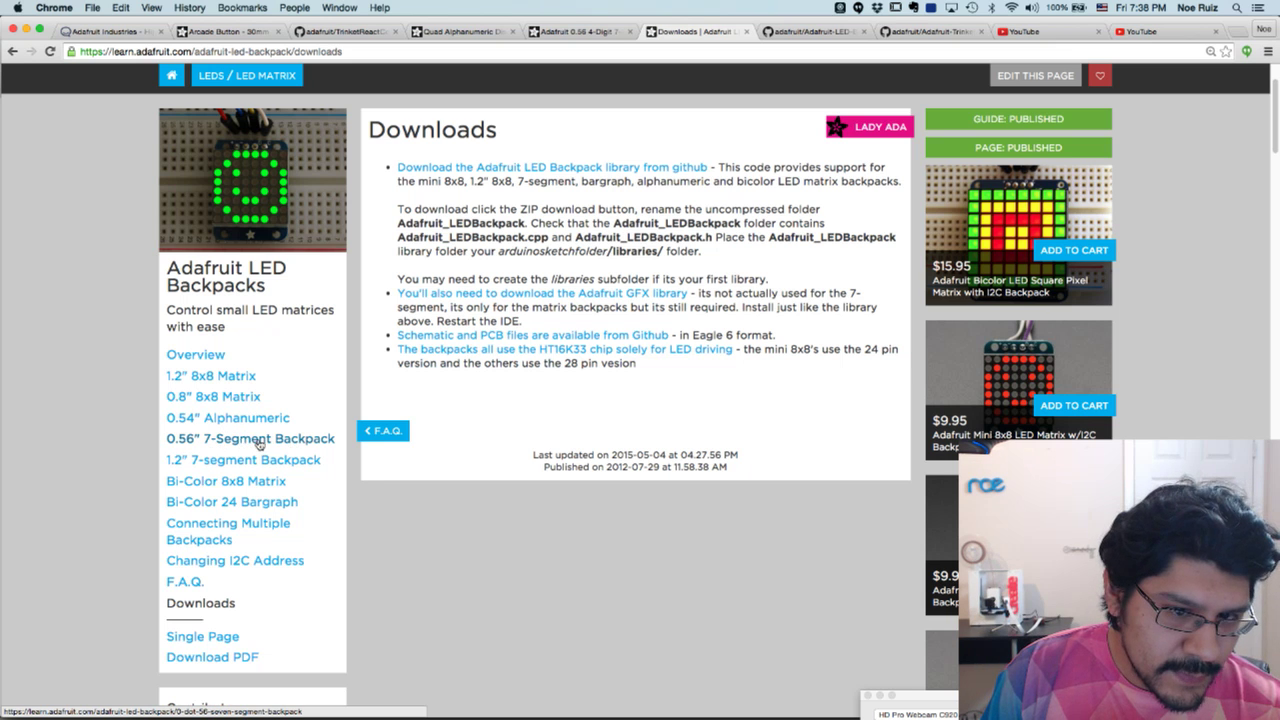
pyautogui.click(227, 446)
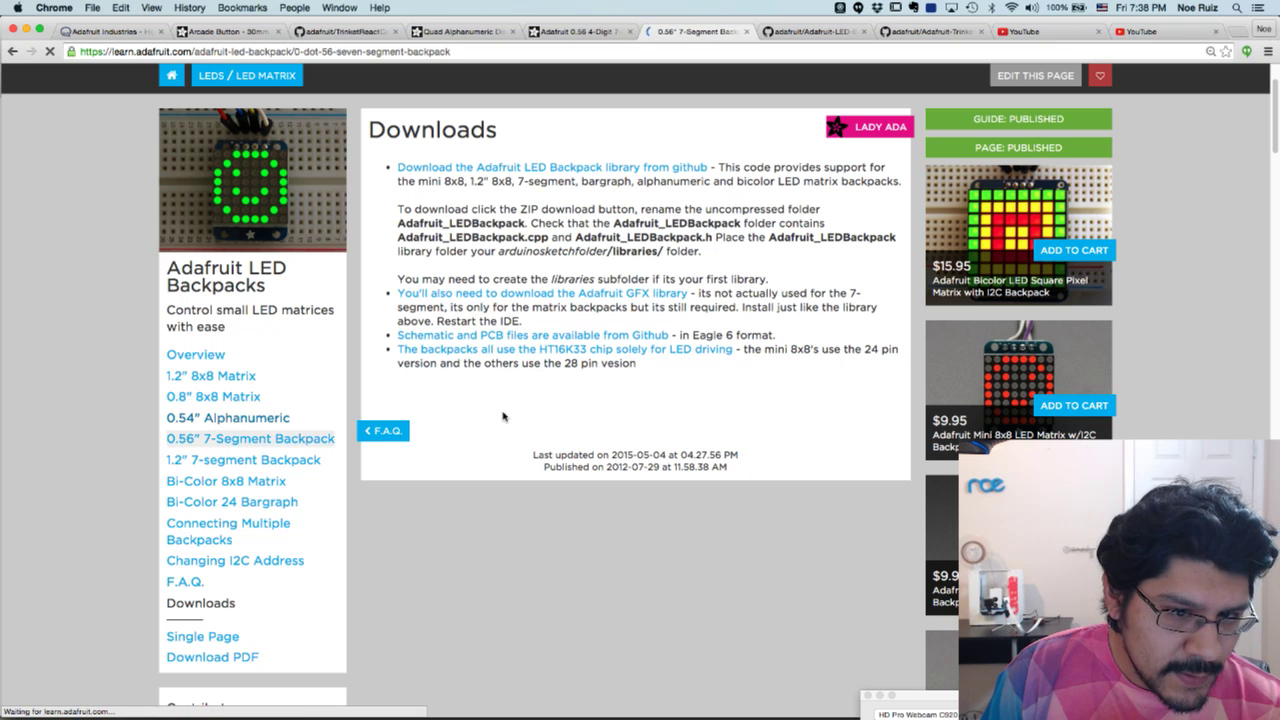
pyautogui.scroll(-10, 503, 416)
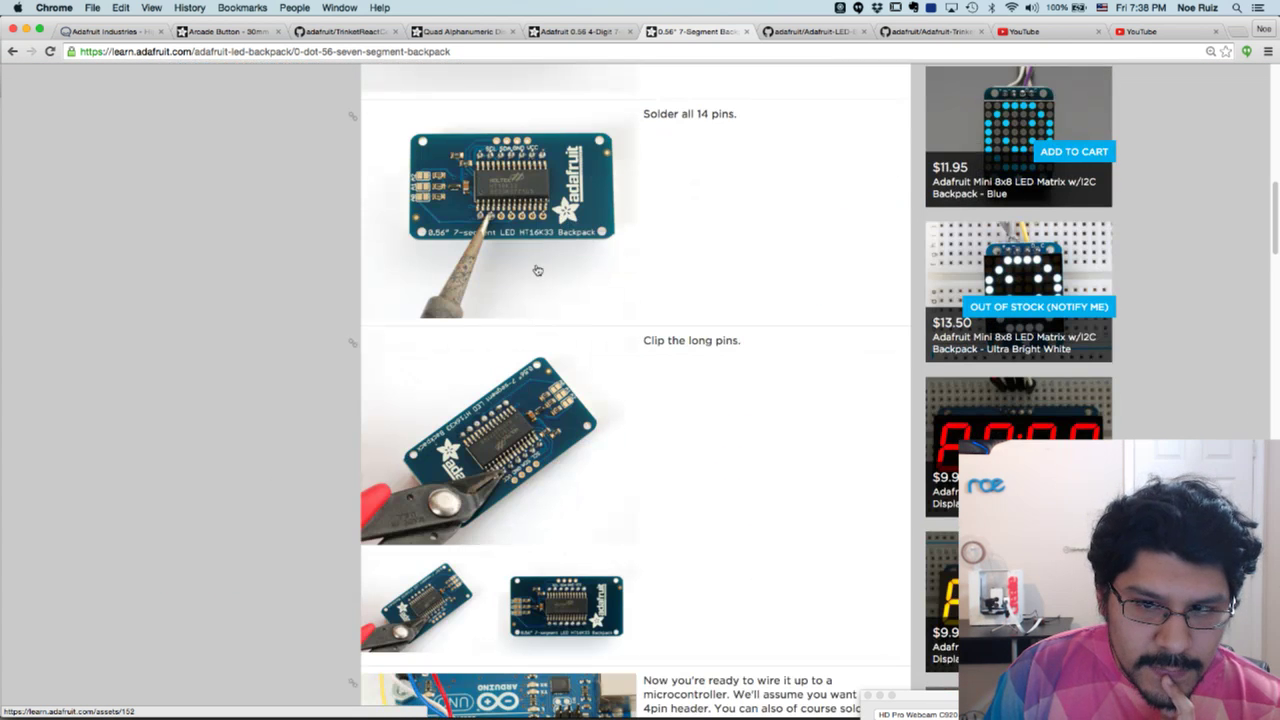
pyautogui.scroll(-5, 540, 275)
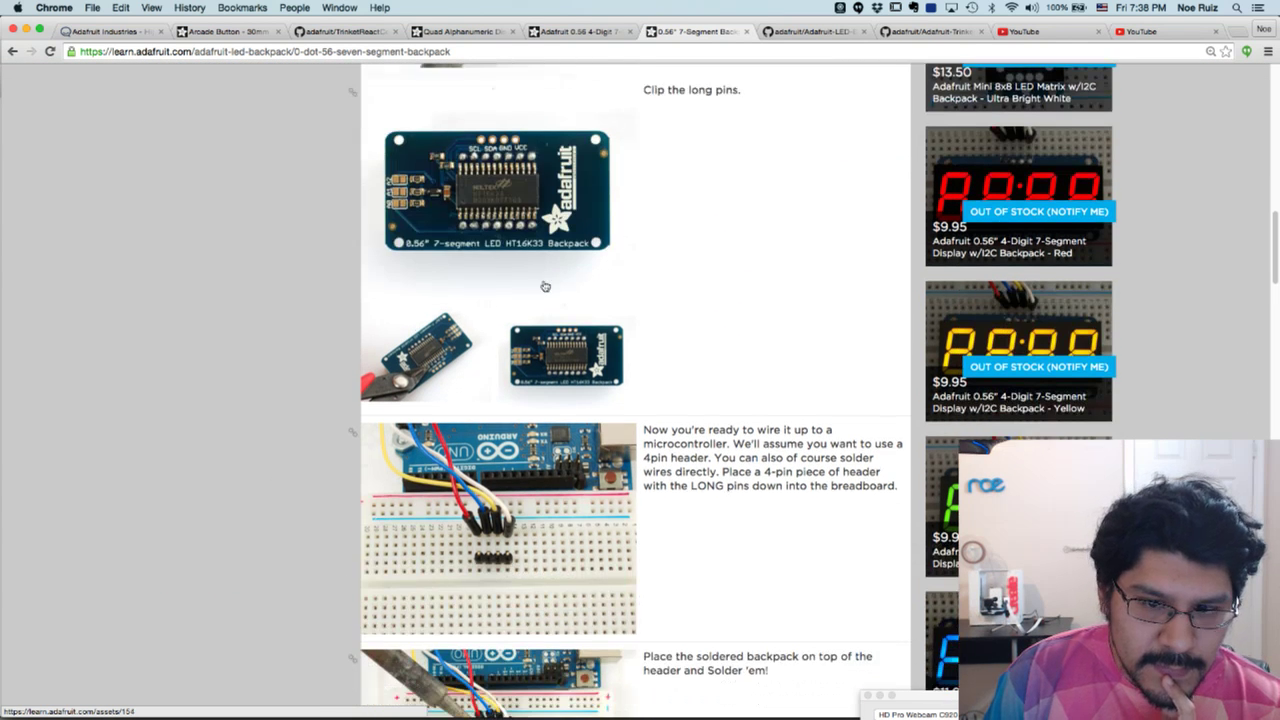
pyautogui.scroll(-8, 545, 287)
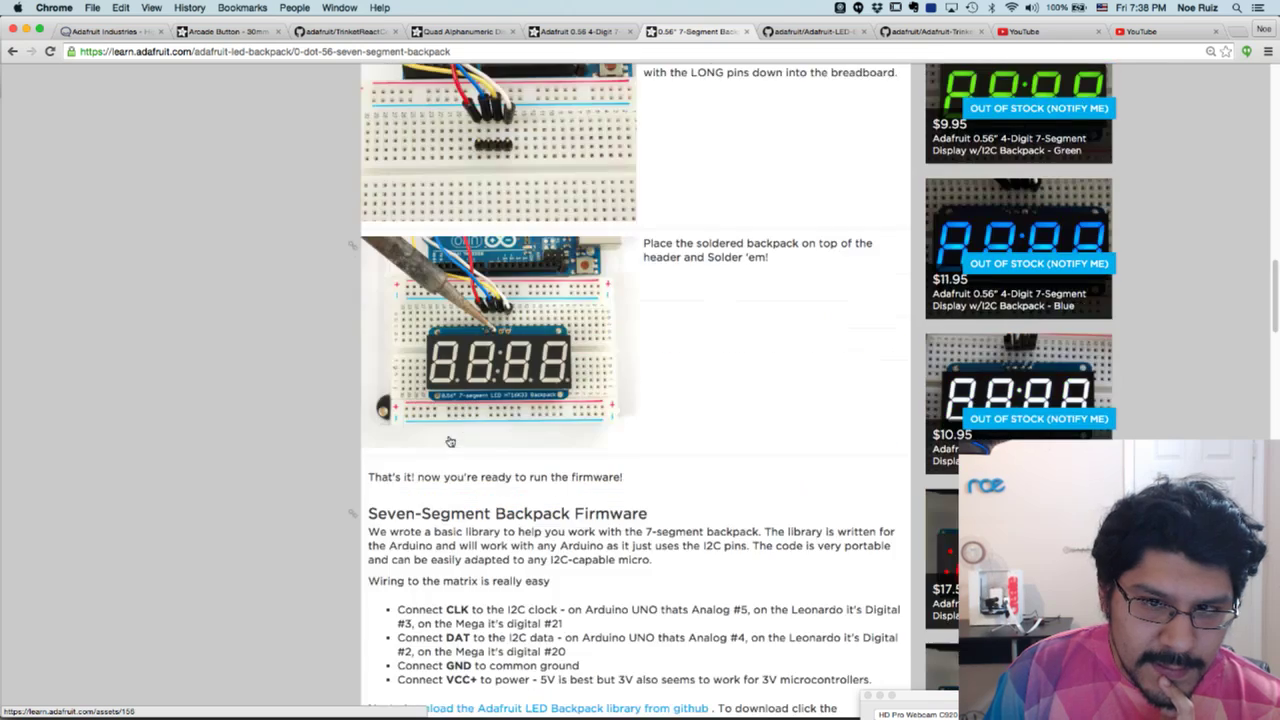
pyautogui.scroll(-7, 500, 395)
pyautogui.scroll(-20, 525, 312)
pyautogui.scroll(20, 523, 308)
pyautogui.scroll(20, 524, 313)
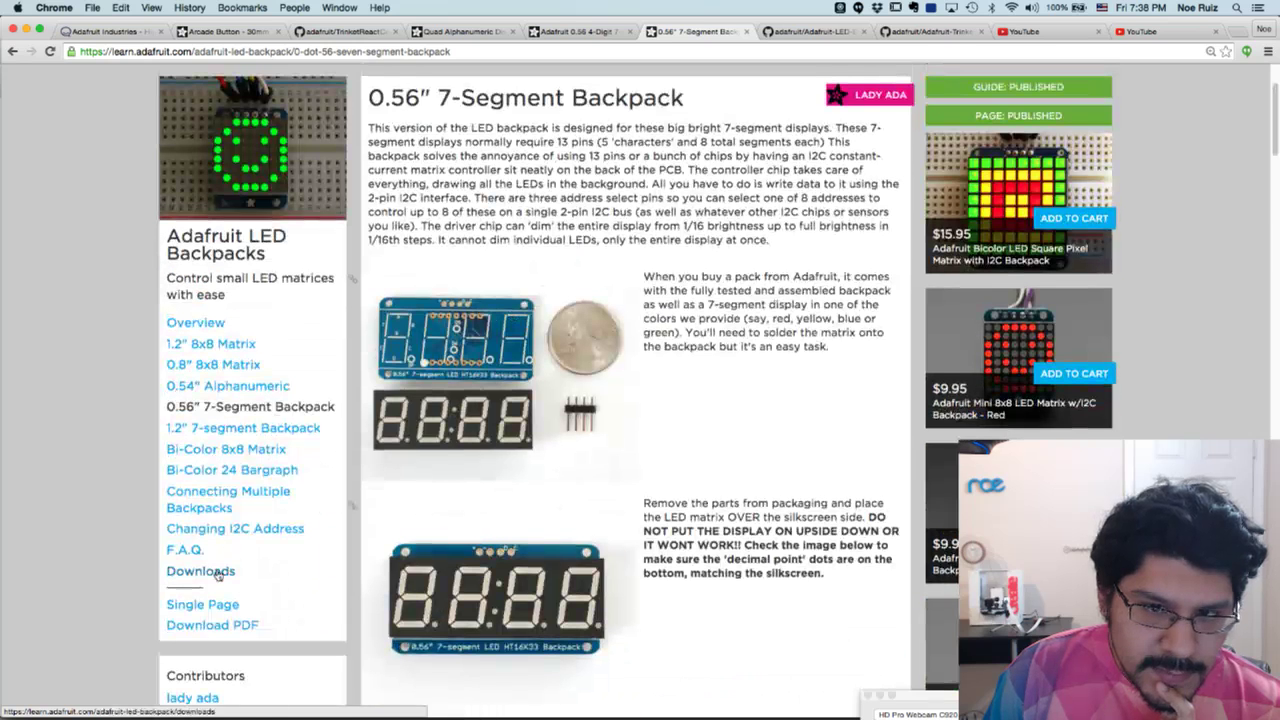
# Check the guide's Downloads page for the schematic and PCB files, and browse the Adafruit-LED-Backpacks repository's file list
pyautogui.click(217, 573)
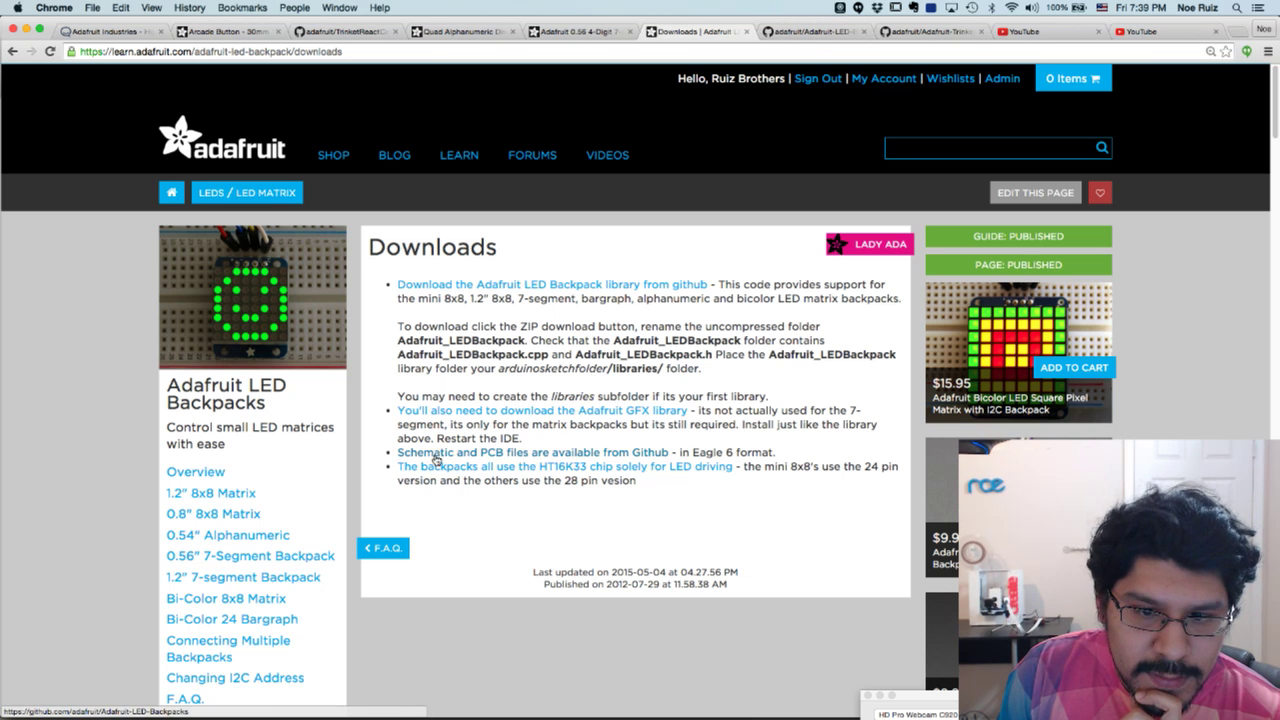
pyautogui.moveTo(716, 458); pyautogui.dragTo(528, 462)
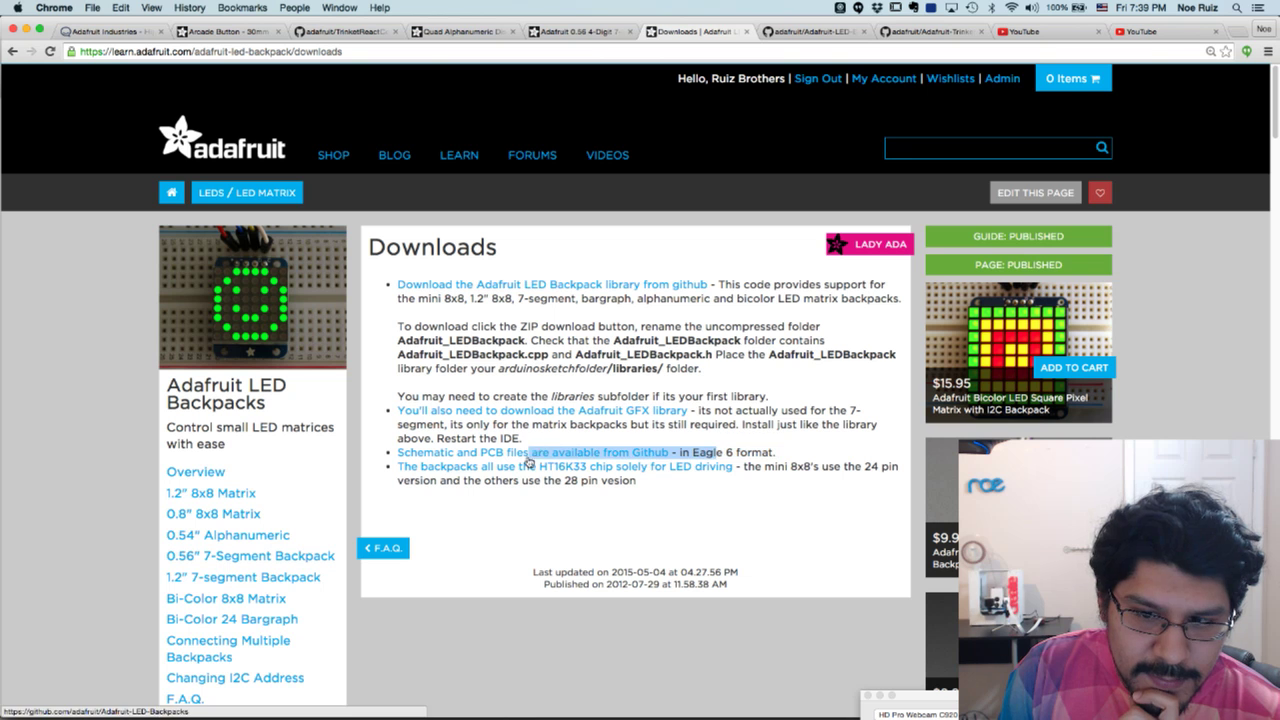
pyautogui.click(818, 33)
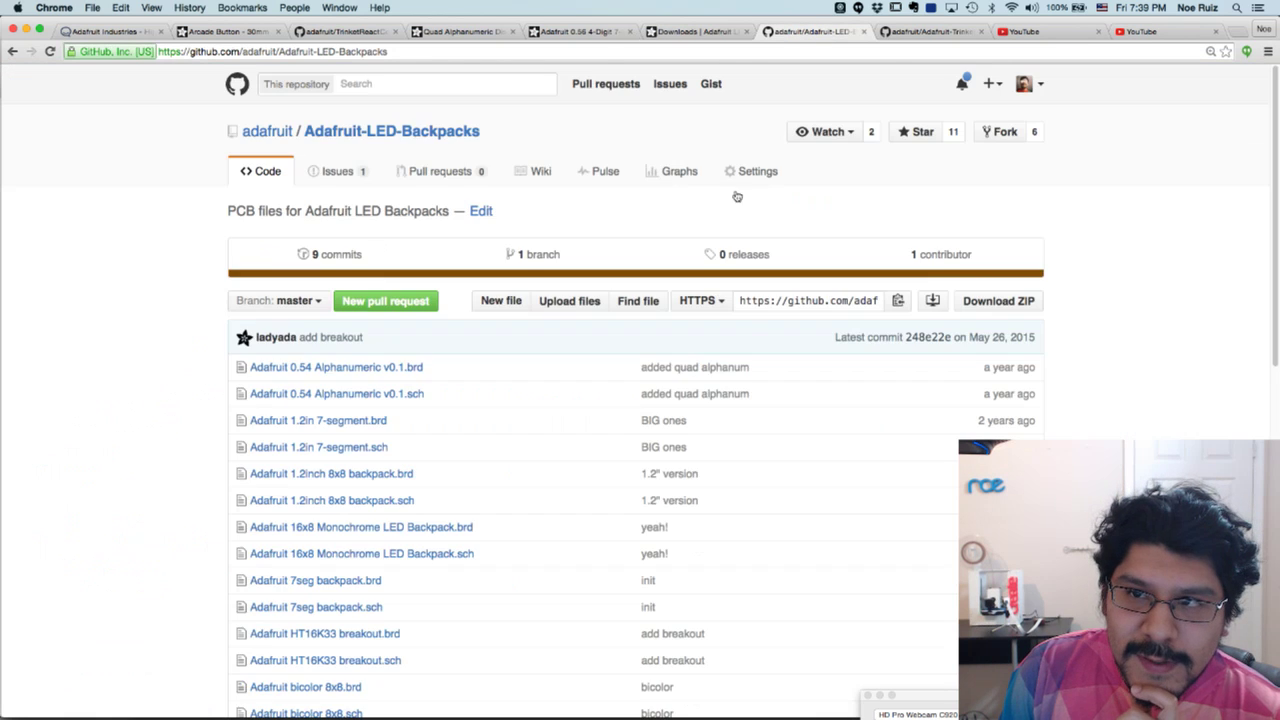
pyautogui.scroll(-5, 368, 345)
pyautogui.scroll(2, 297, 378)
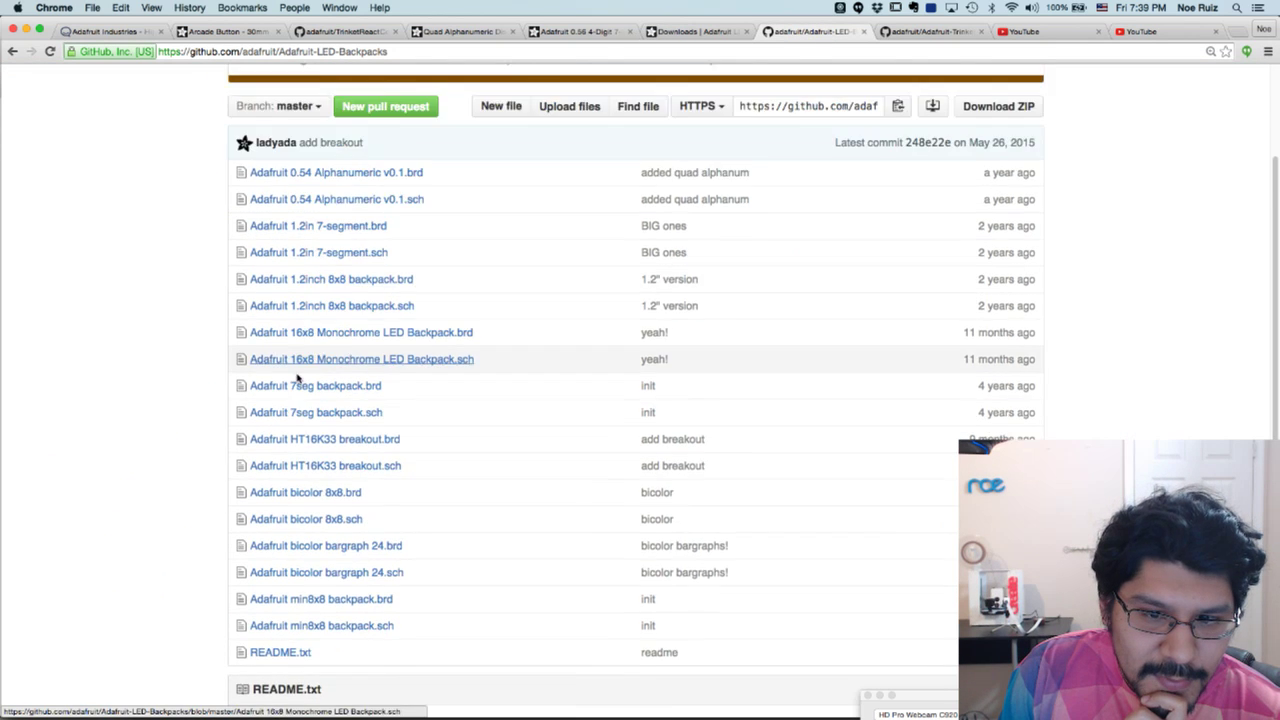
pyautogui.scroll(3, 297, 378)
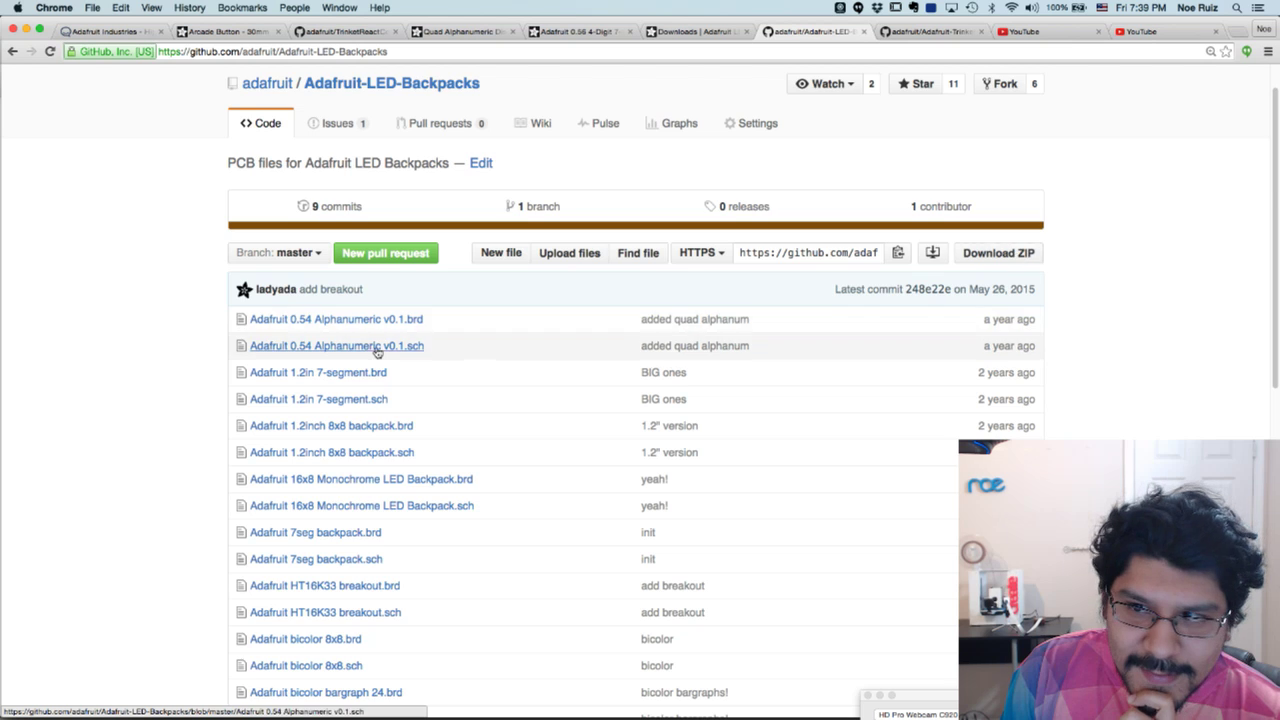
pyautogui.scroll(-5, 481, 332)
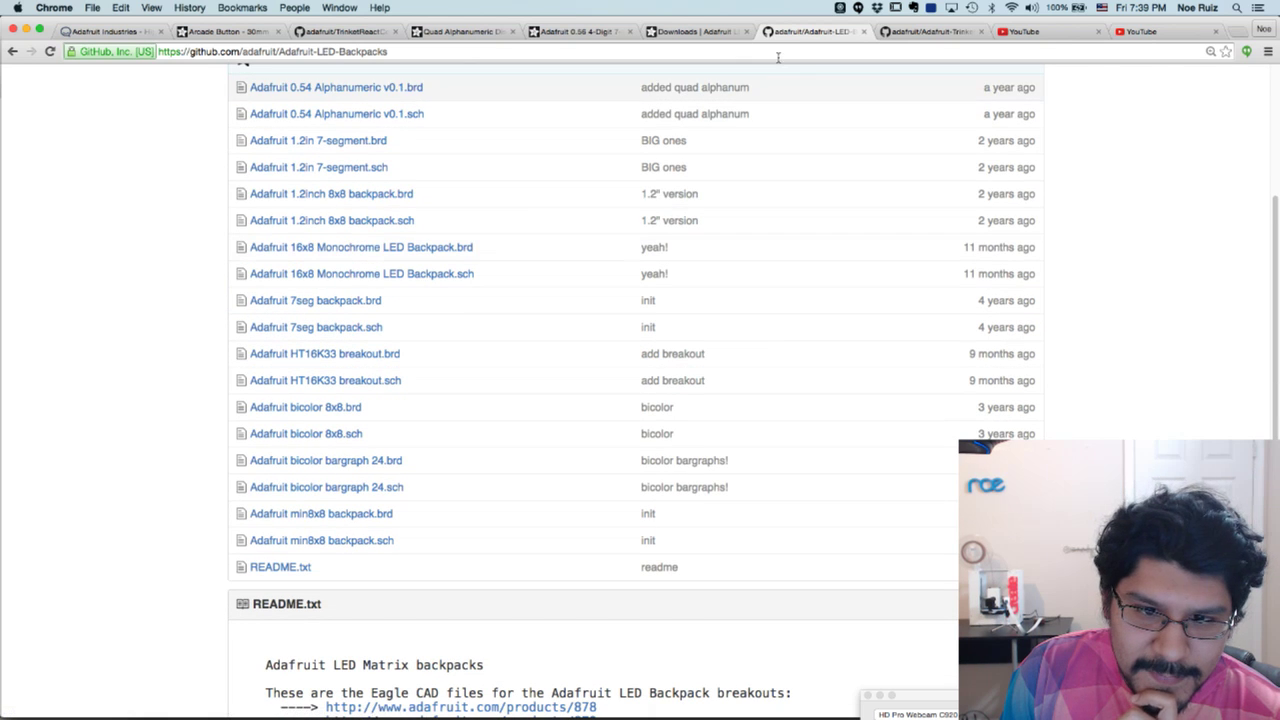
pyautogui.scroll(5, 691, 323)
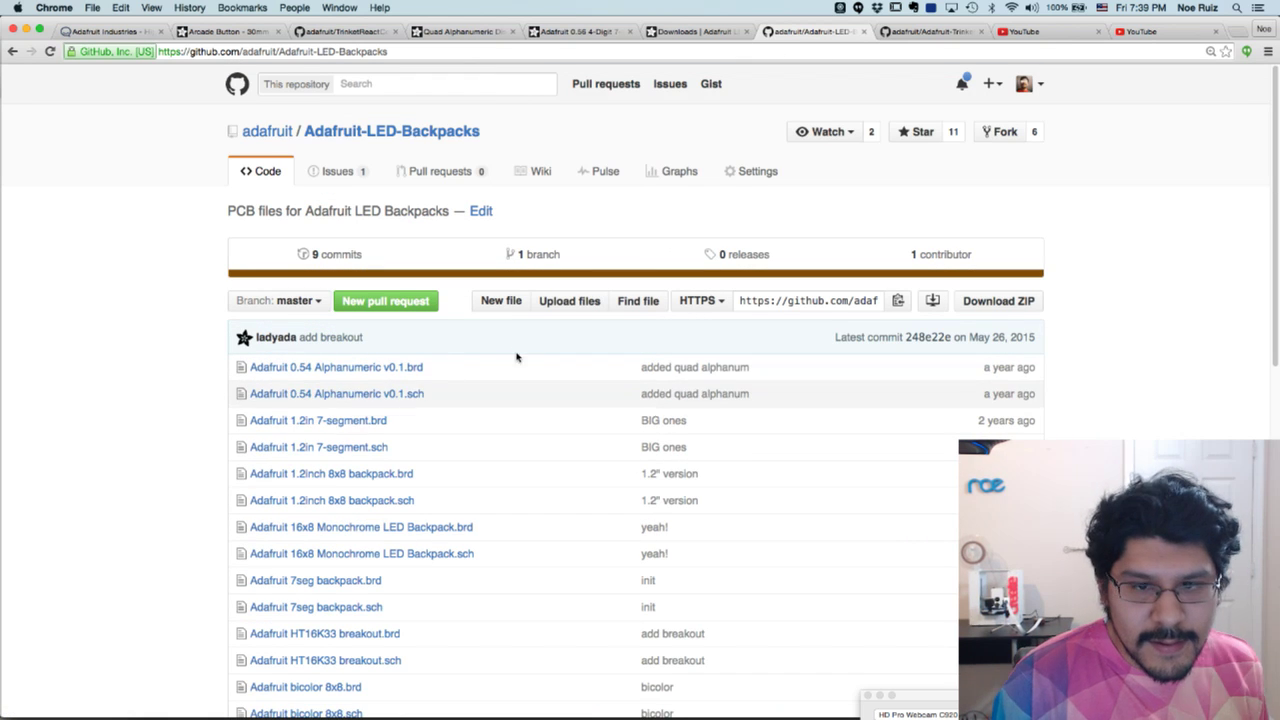
# Check the file list of the Adafruit-Trinket-PCB repository, and return to the board files in the Adafruit-LED-Backpacks repository
pyautogui.click(908, 33)
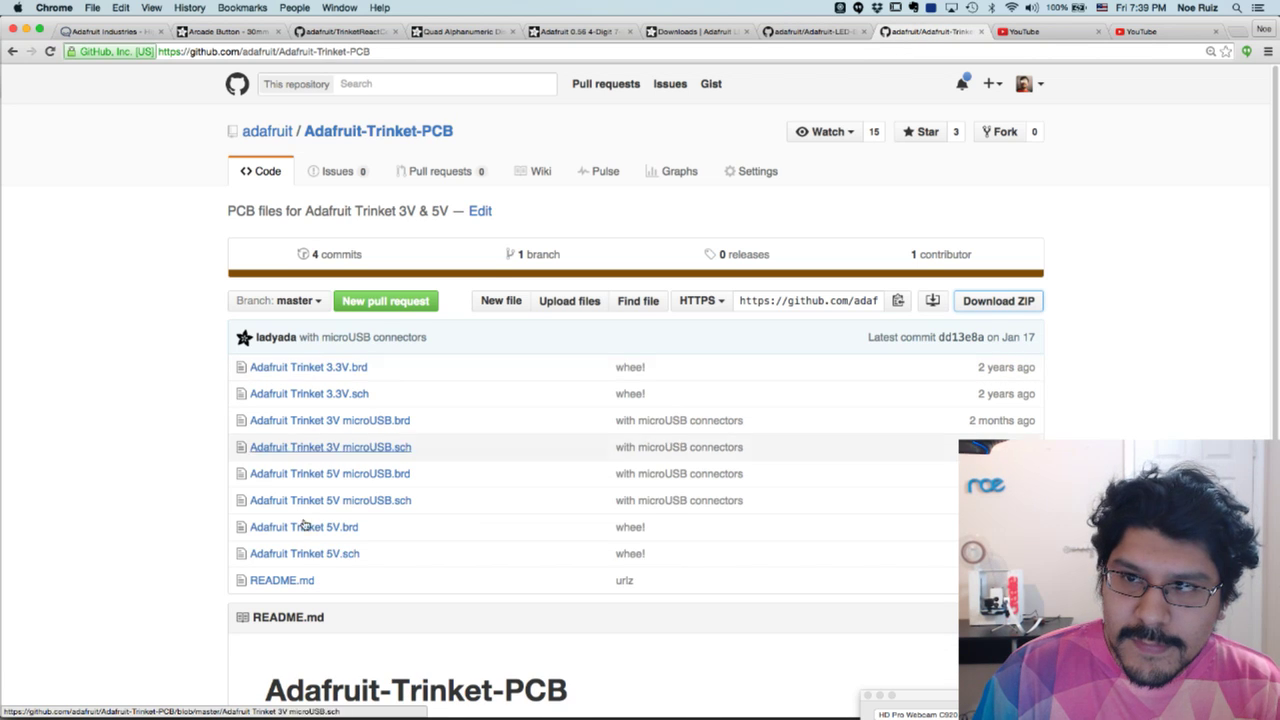
pyautogui.click(836, 35)
pyautogui.scroll(-2, 303, 385)
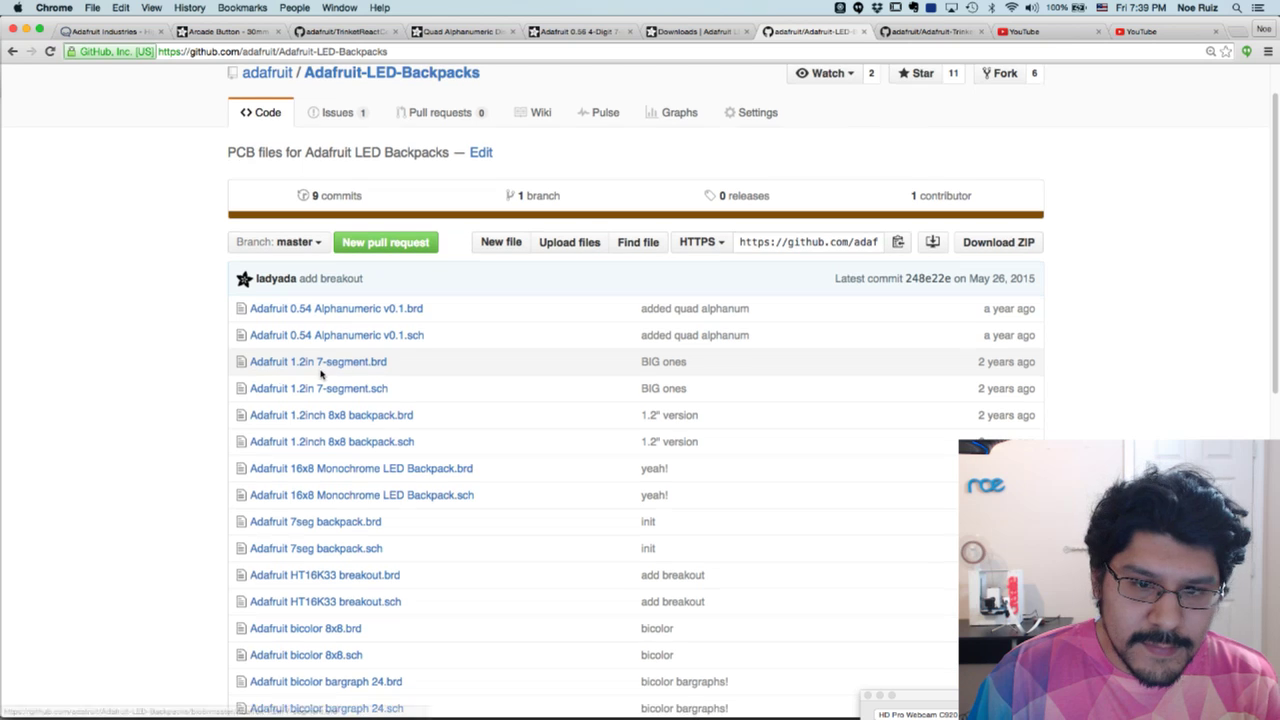
pyautogui.scroll(-1, 330, 372)
# Switch to Finder and open Adafruit 7seg backpack.brd from the Adafruit-LED-Backpacks-master folder in EAGLE
pyautogui.press('super+Tab')
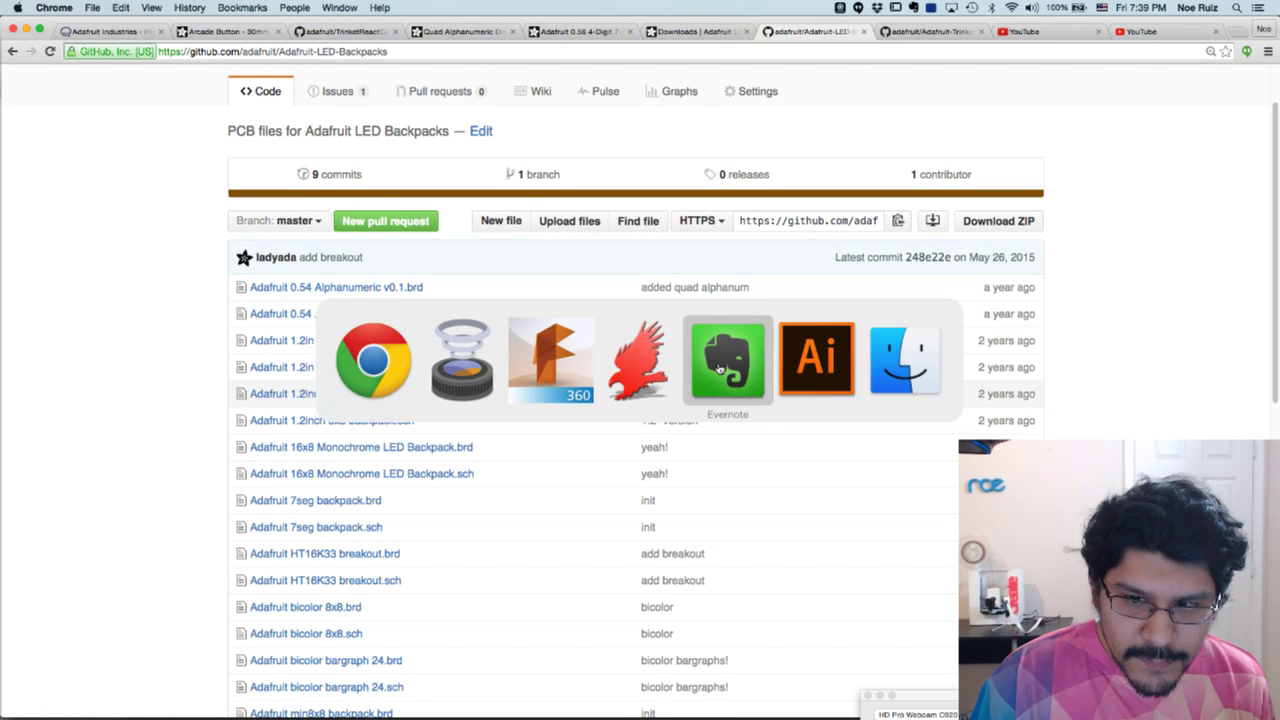
pyautogui.click(900, 366)
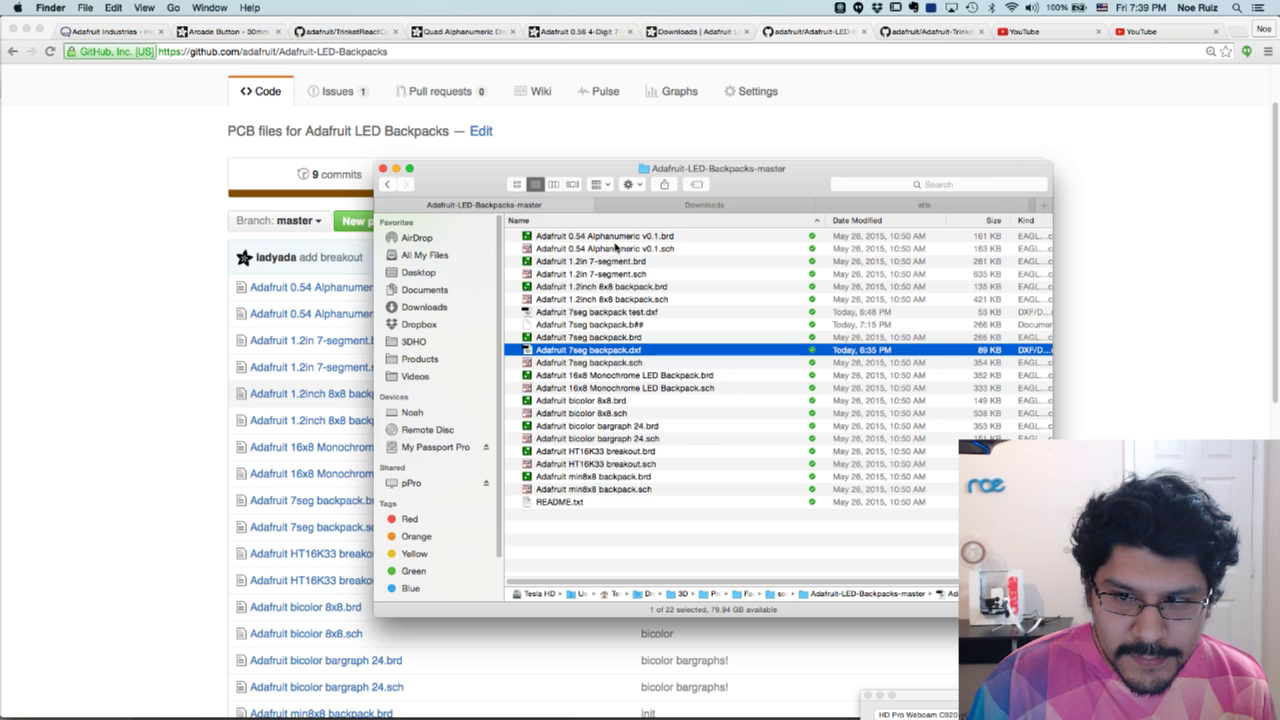
pyautogui.click(617, 338)
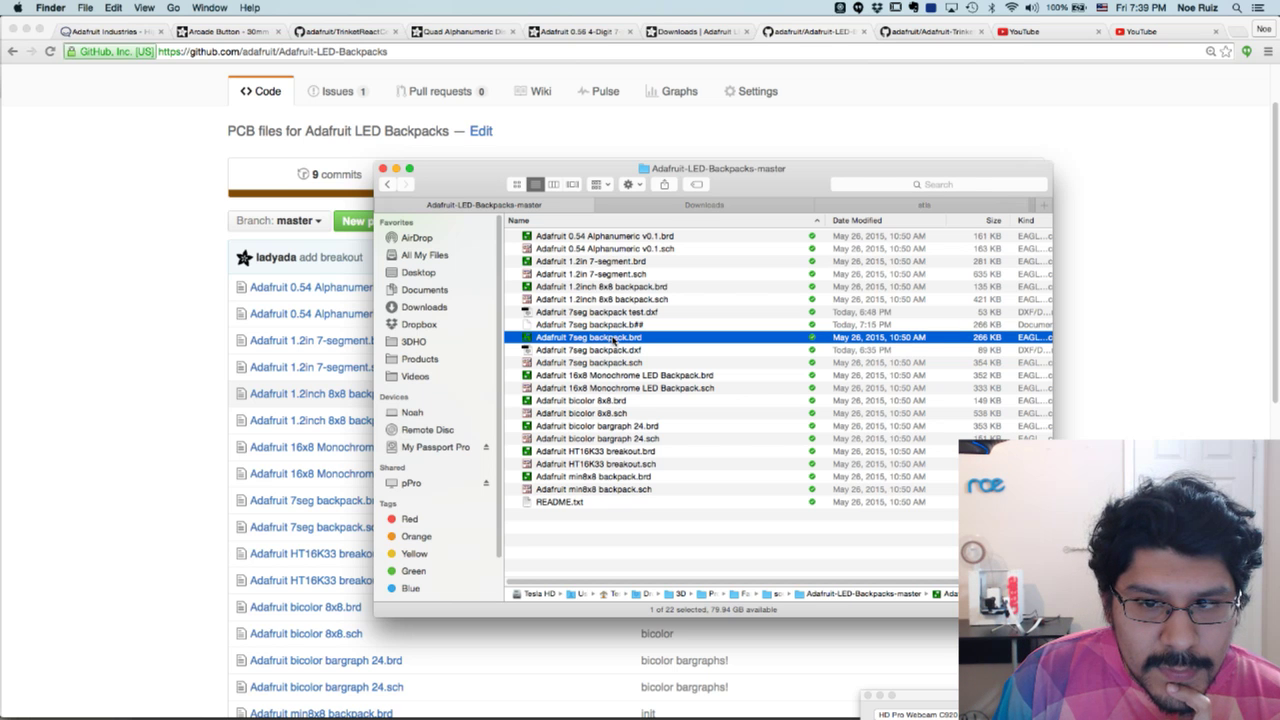
pyautogui.press('Return')
pyautogui.press('Return')
pyautogui.doubleClick(630, 340)
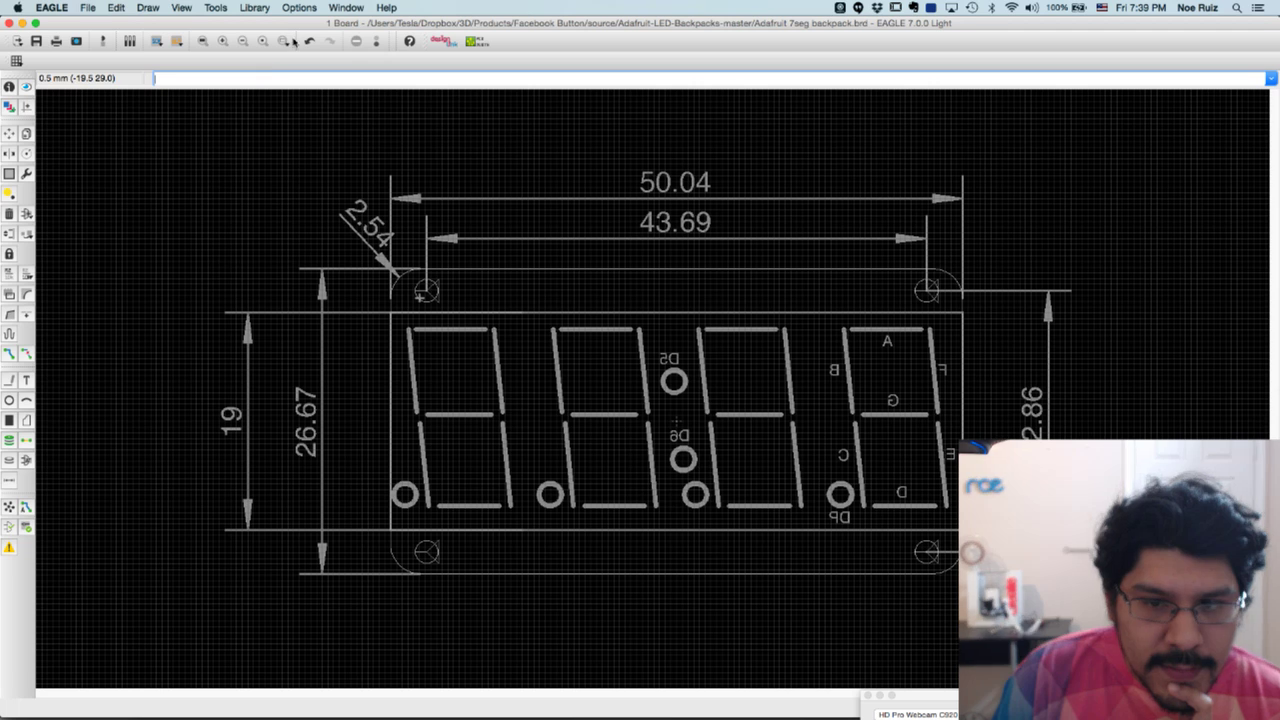
# Close the modified board without saving, and reopen Adafruit 7seg backpack.brd from Finder in an enlarged EAGLE window
pyautogui.press('super+w')
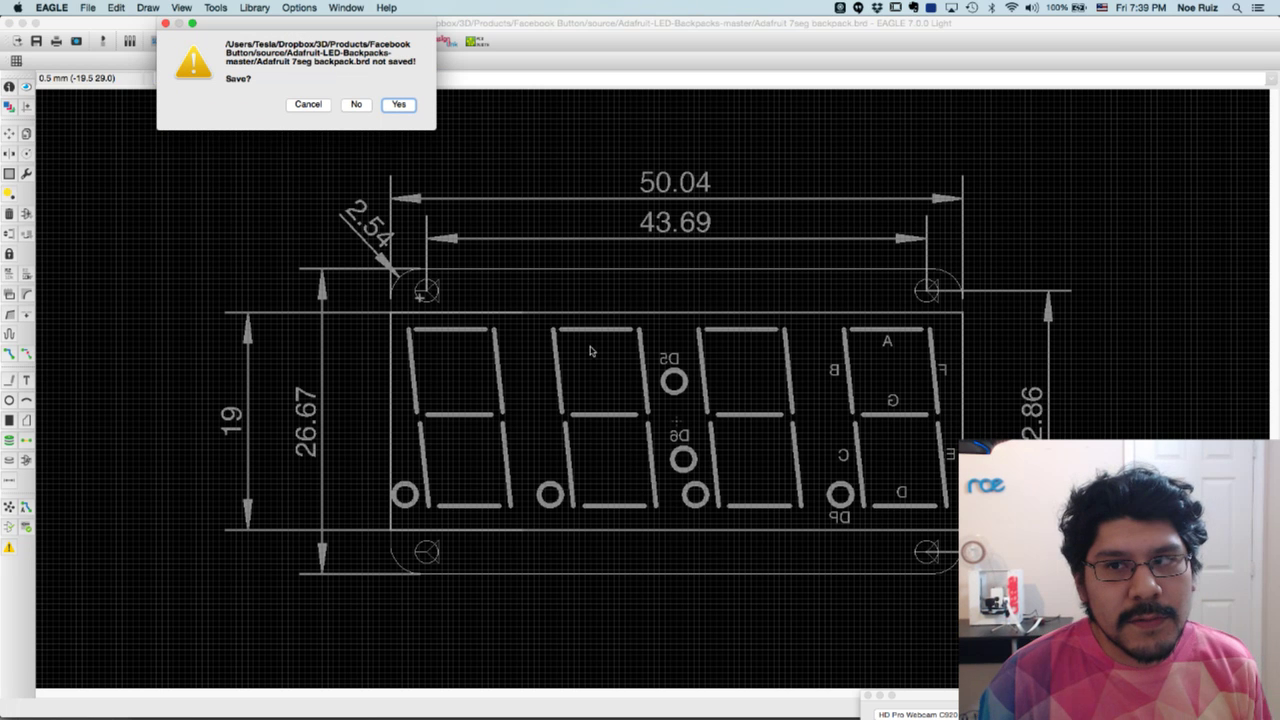
pyautogui.click(355, 104)
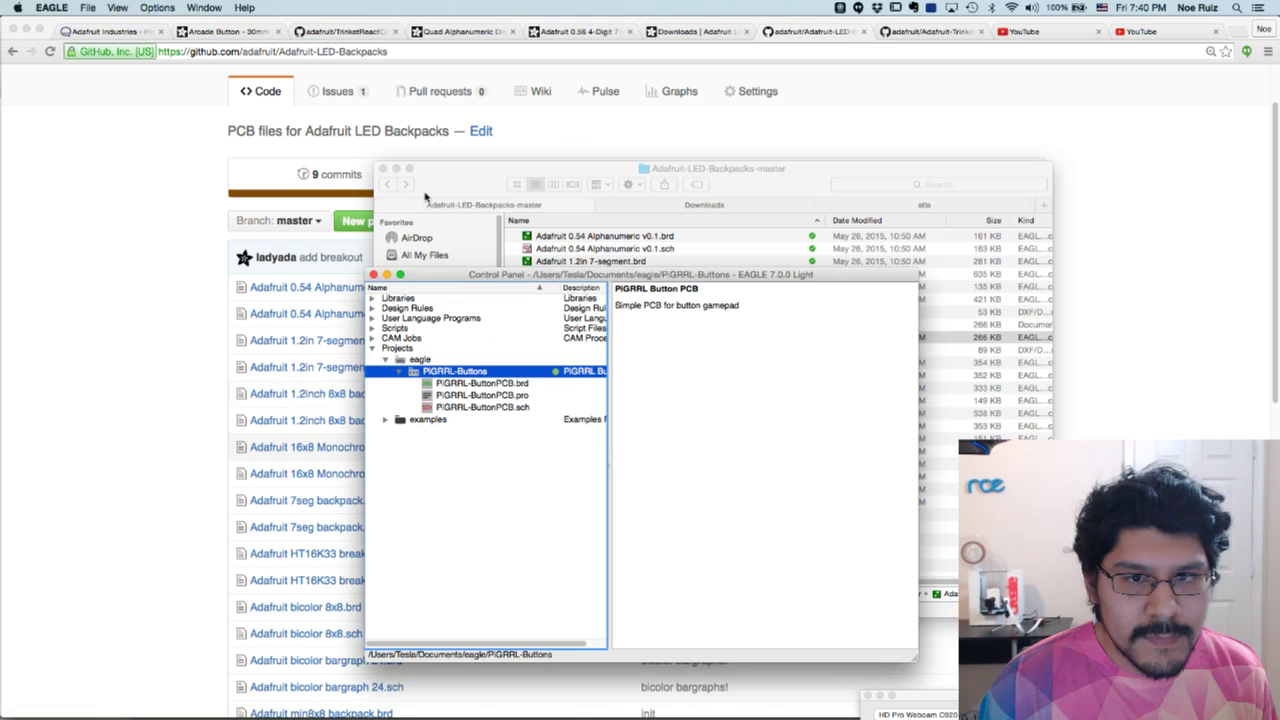
pyautogui.click(427, 198)
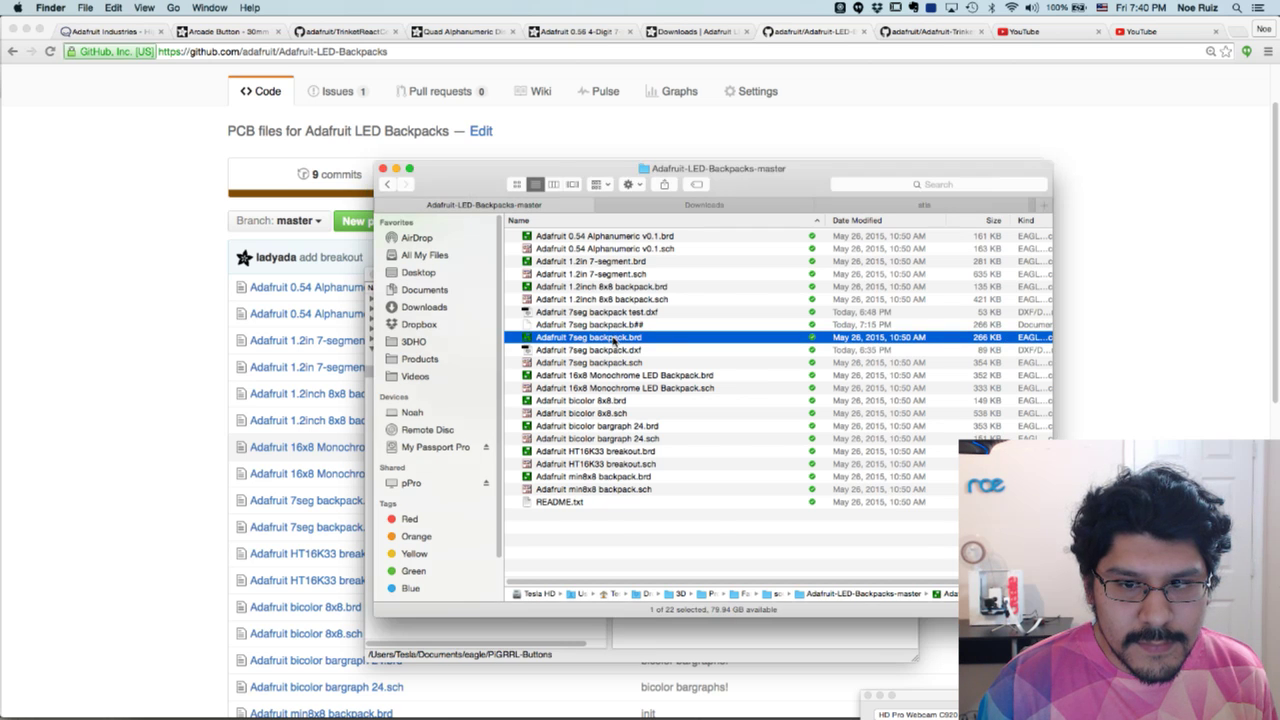
pyautogui.doubleClick(614, 340)
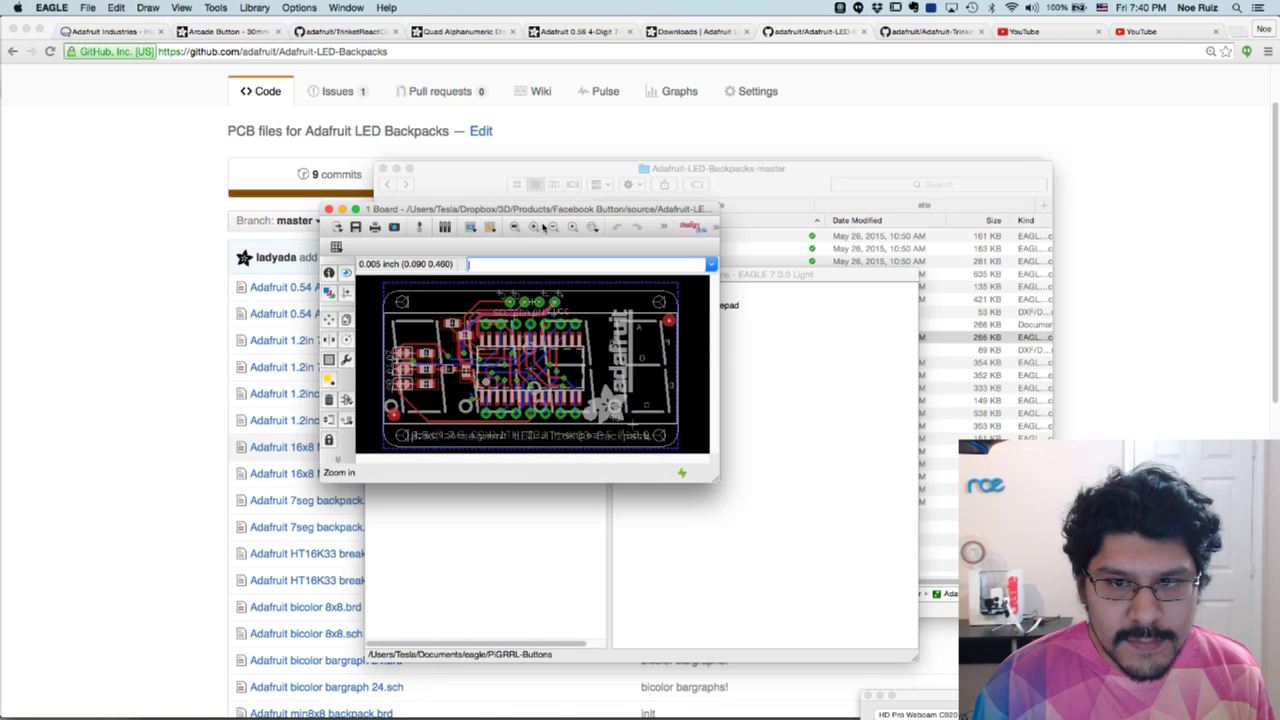
pyautogui.doubleClick(565, 210)
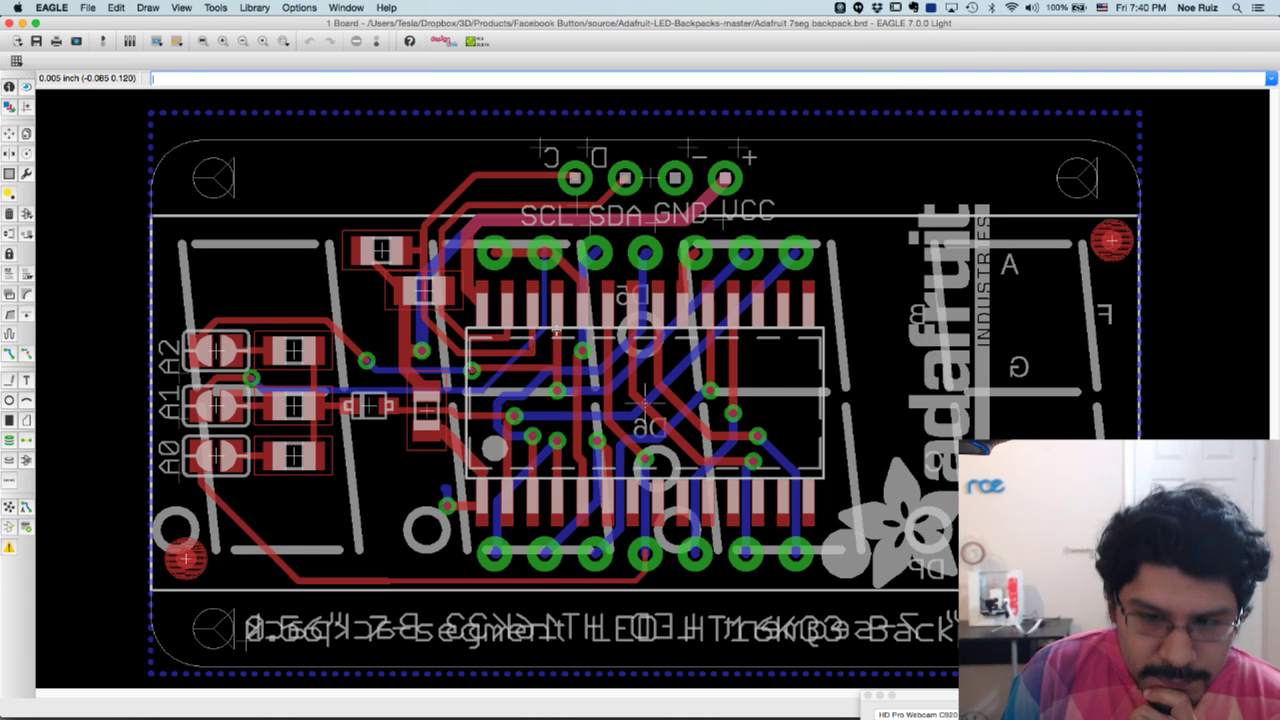
# Examine the 7-segment backpack board's outline, rounded corner, mounting holes and traces up close and as a whole
pyautogui.scroll(-3, 684, 371)
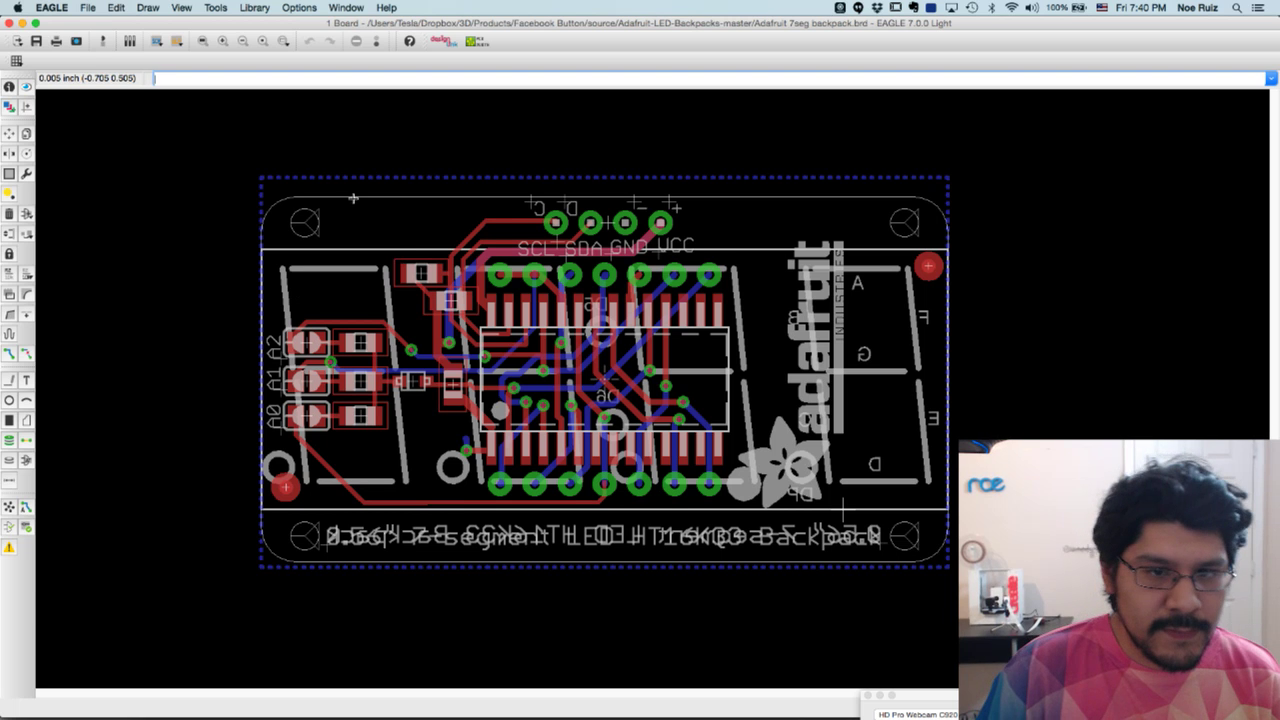
pyautogui.scroll(1, 353, 198)
pyautogui.scroll(2, 331, 199)
pyautogui.scroll(-4, 331, 199)
pyautogui.scroll(-1, 622, 357)
pyautogui.moveTo(629, 267); pyautogui.dragTo(596, 292, button='middle')
pyautogui.scroll(3, 576, 302)
pyautogui.moveTo(620, 391); pyautogui.dragTo(676, 391, button='middle')
pyautogui.moveTo(596, 432); pyautogui.dragTo(502, 348, button='middle')
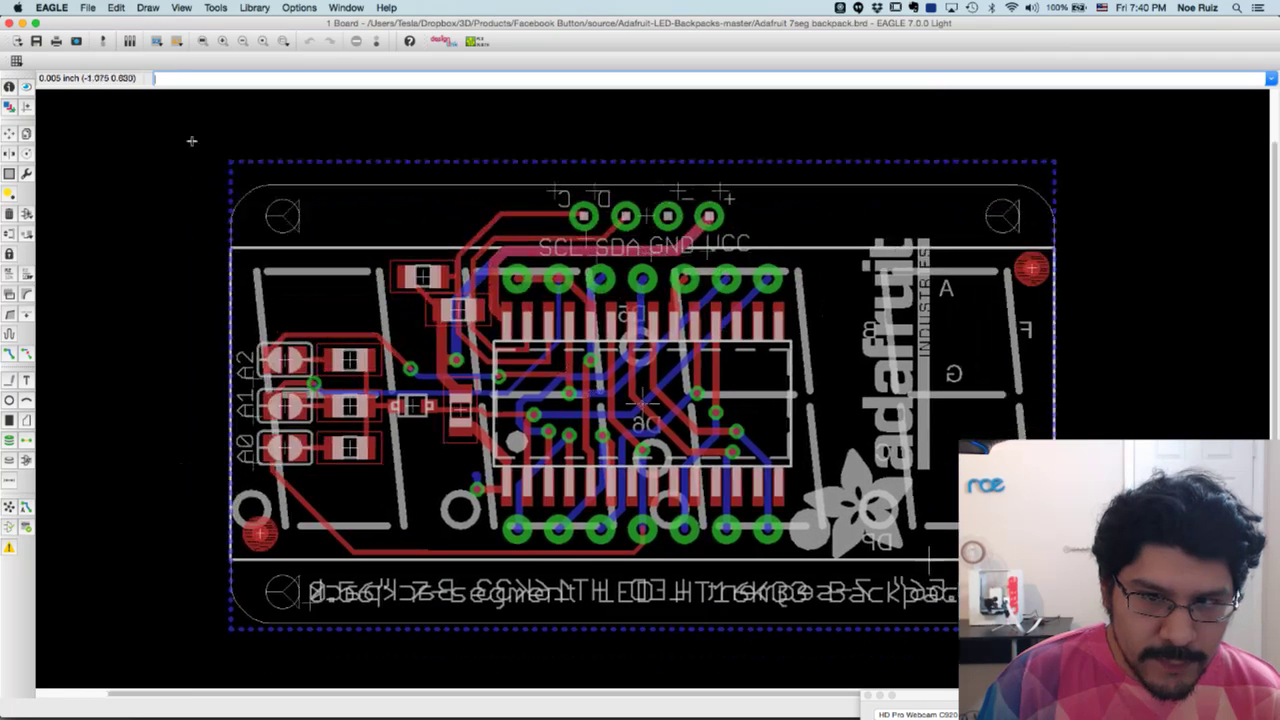
pyautogui.scroll(3, 240, 160)
pyautogui.scroll(-4, 235, 235)
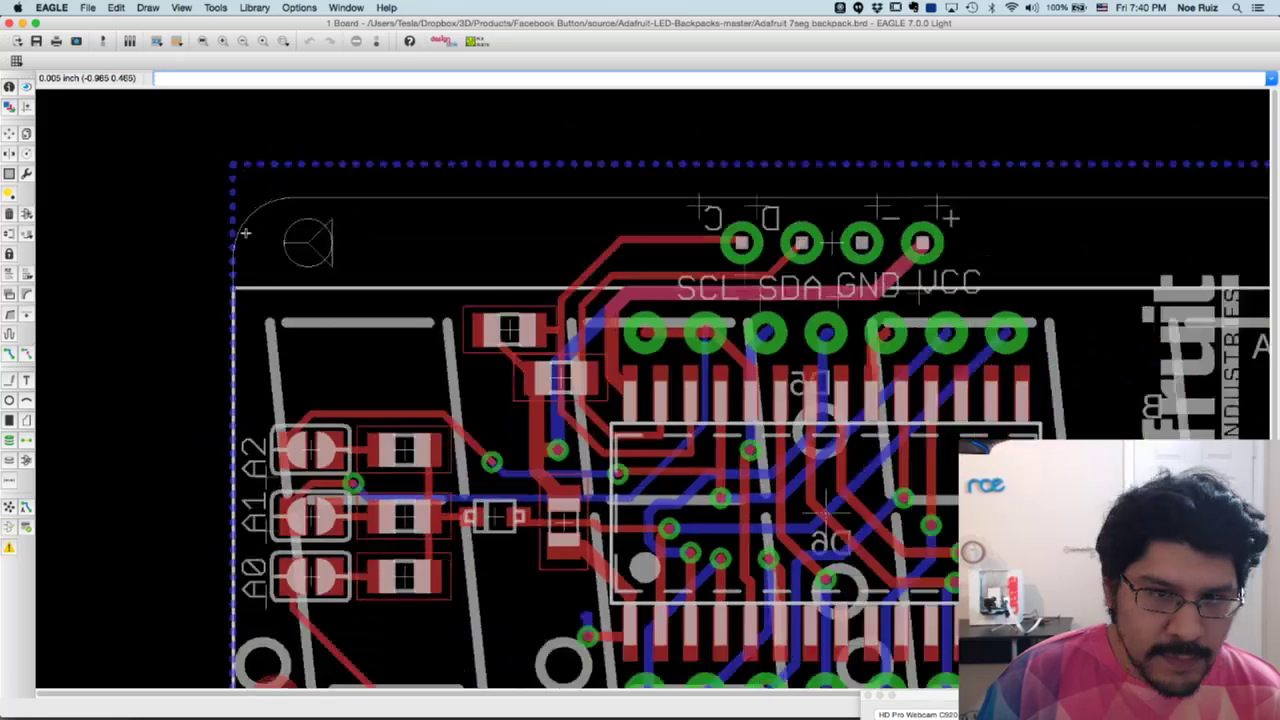
pyautogui.scroll(2, 243, 224)
pyautogui.scroll(-3, 243, 224)
pyautogui.scroll(2, 245, 226)
pyautogui.scroll(1, 319, 232)
pyautogui.press('super+Tab')
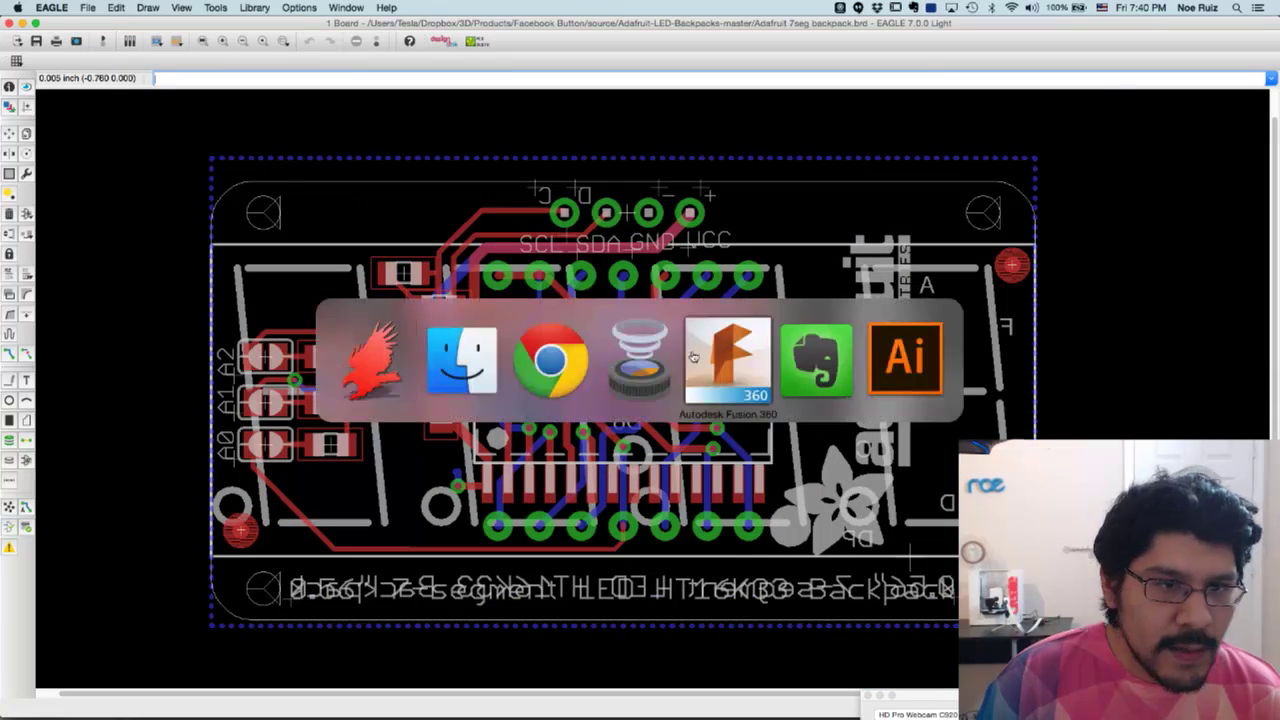
pyautogui.click(640, 360)
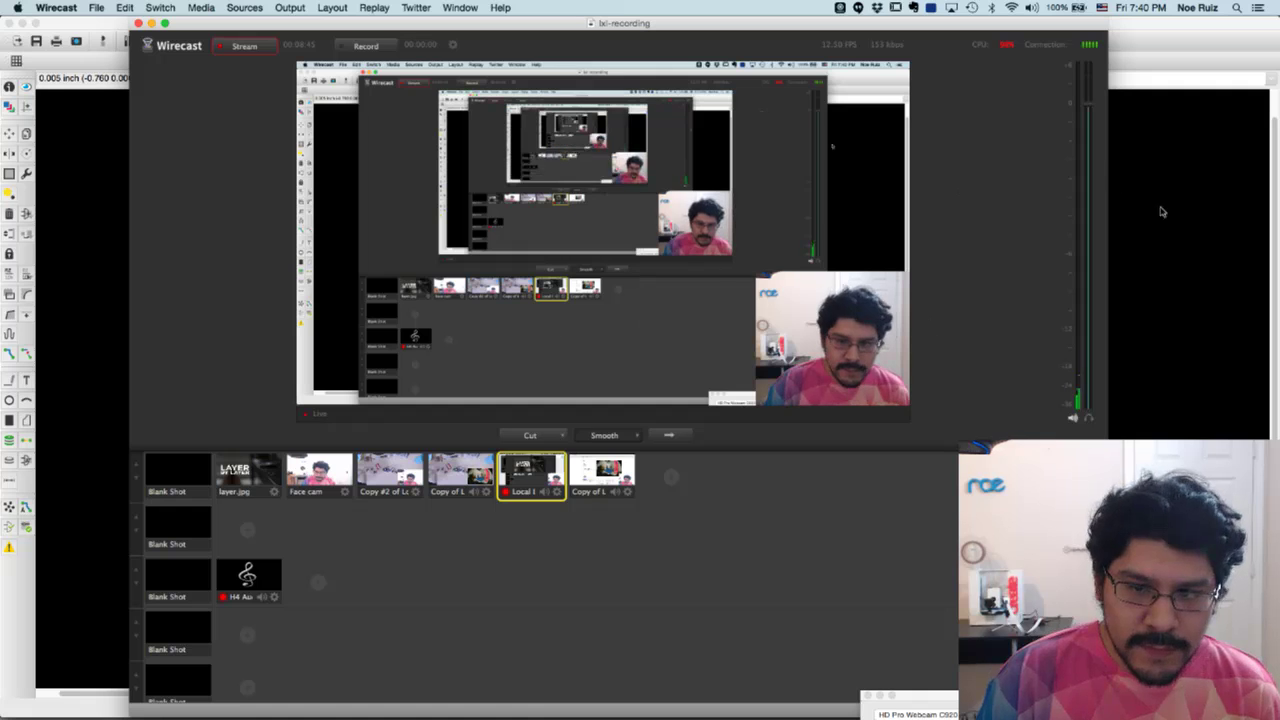
pyautogui.click(1180, 238)
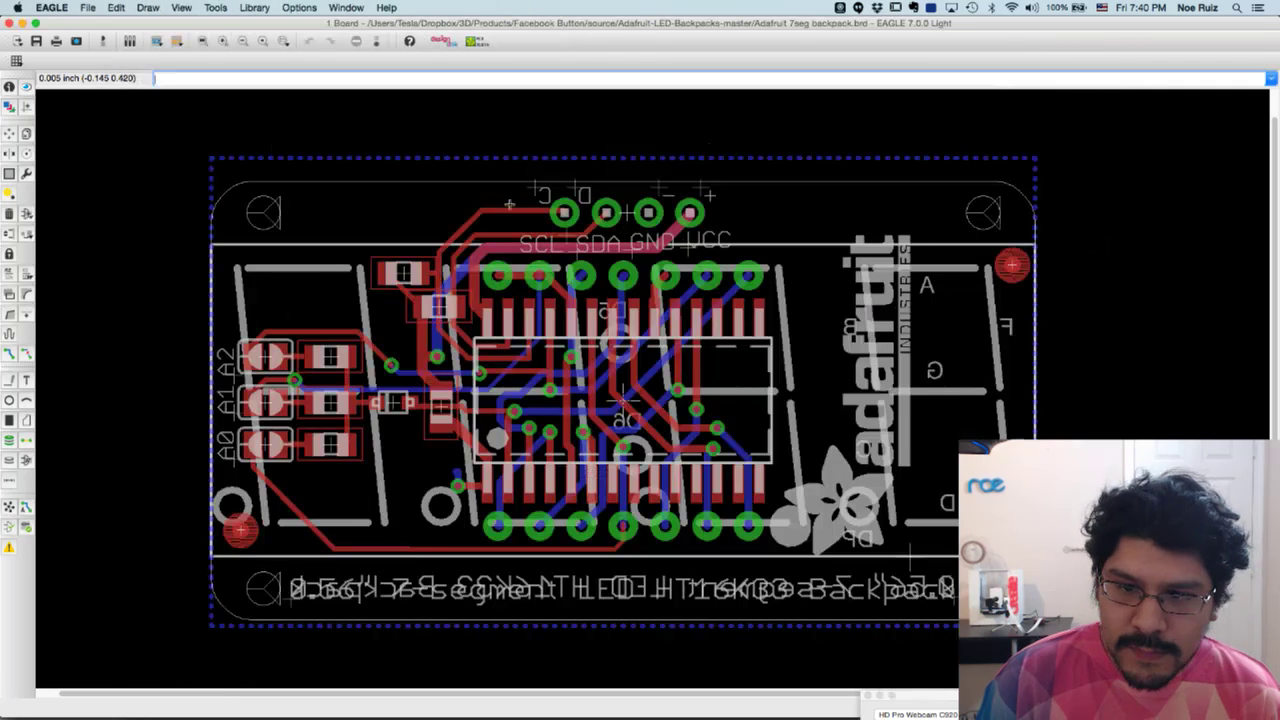
pyautogui.press('super+Tab')
pyautogui.click(396, 340)
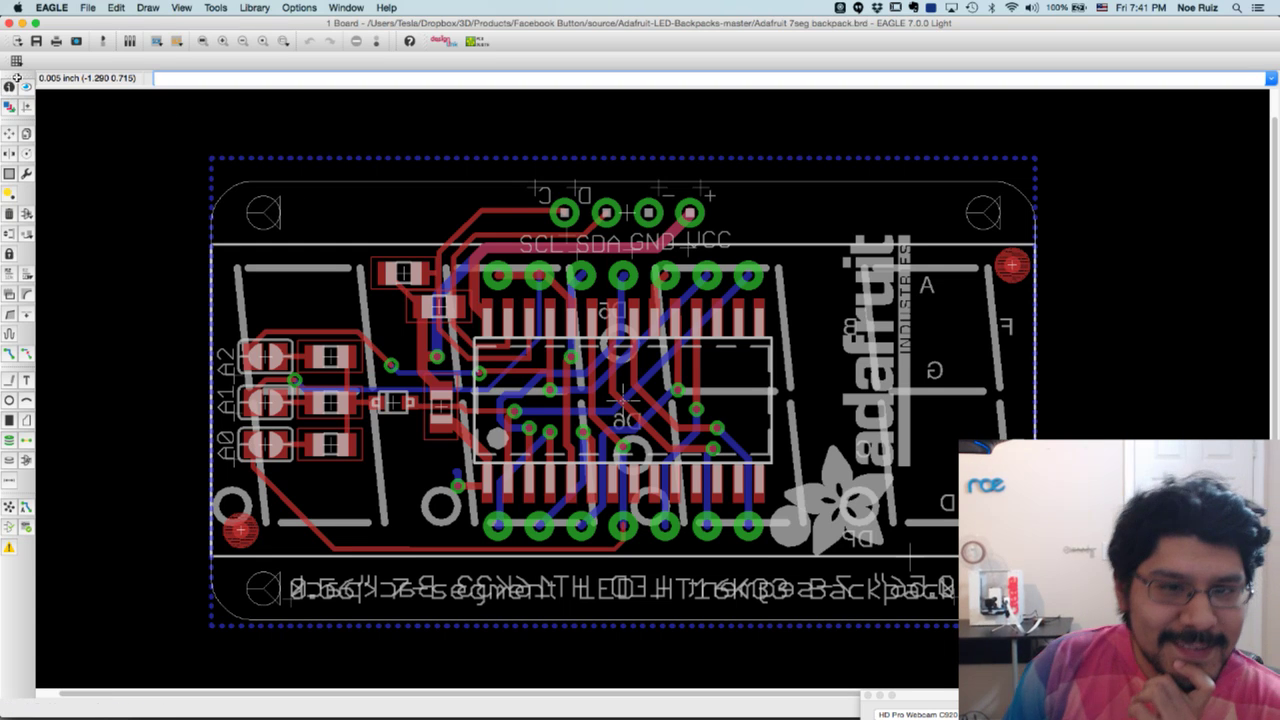
# Inspect the board's corner mounting hole, view the arcade button model in Fusion 360, and return to the EAGLE board
pyautogui.scroll(2, 160, 172)
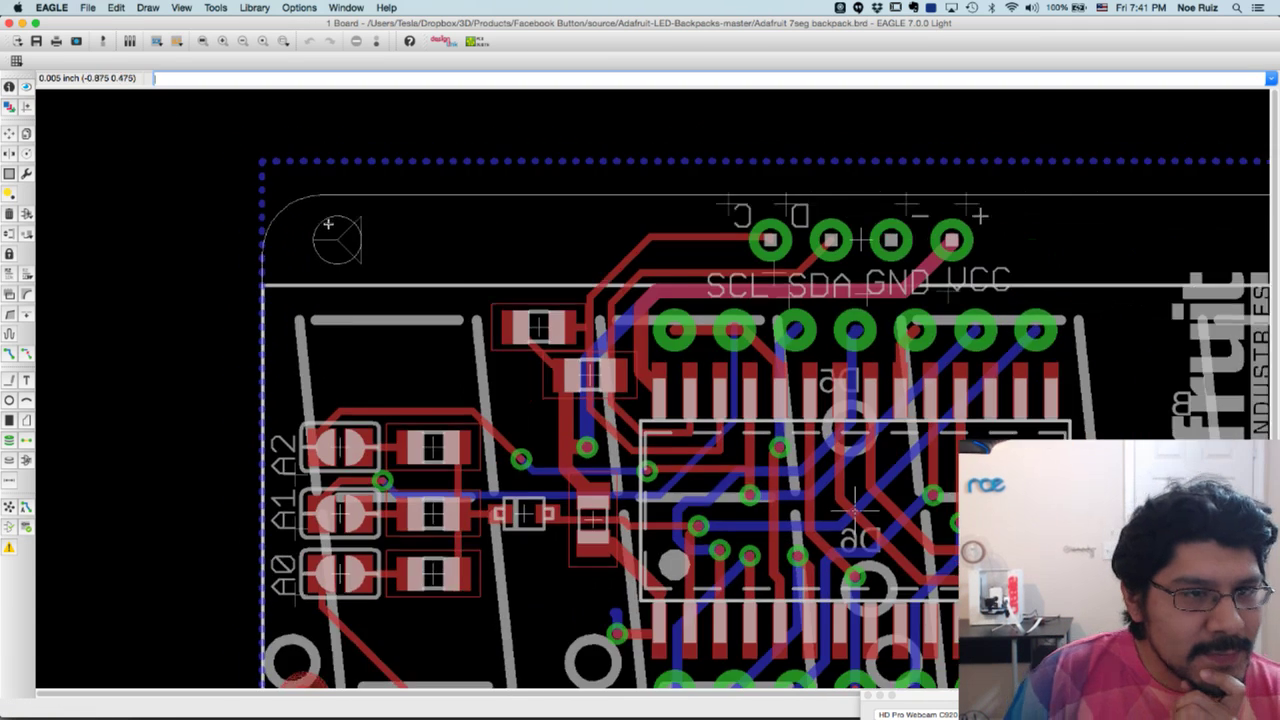
pyautogui.scroll(1, 328, 224)
pyautogui.scroll(-2, 335, 220)
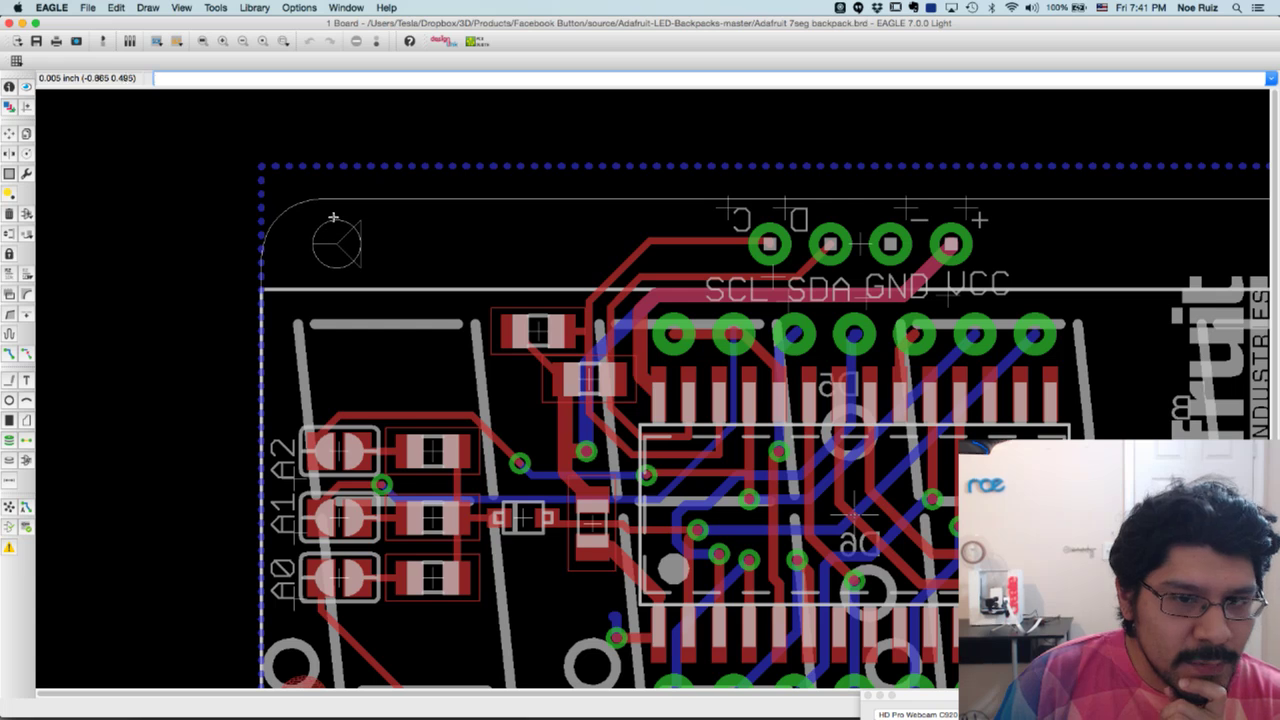
pyautogui.press('super+Tab')
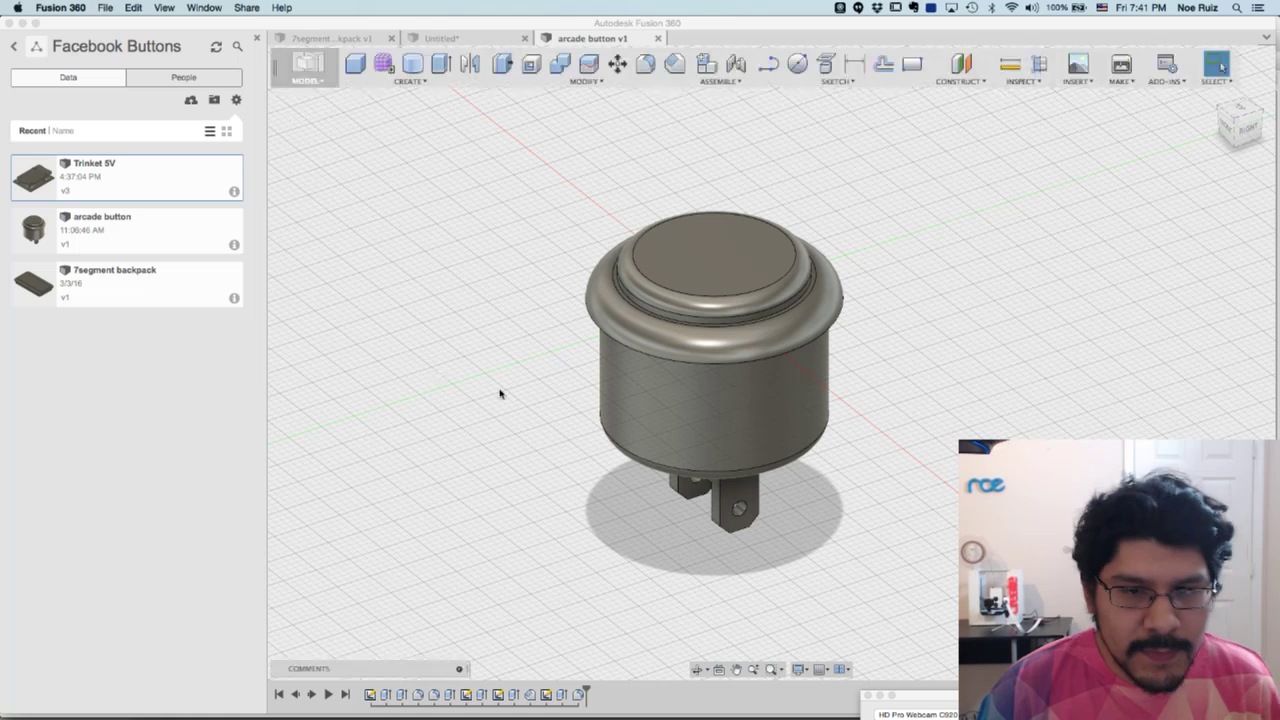
pyautogui.scroll(3, 486, 317)
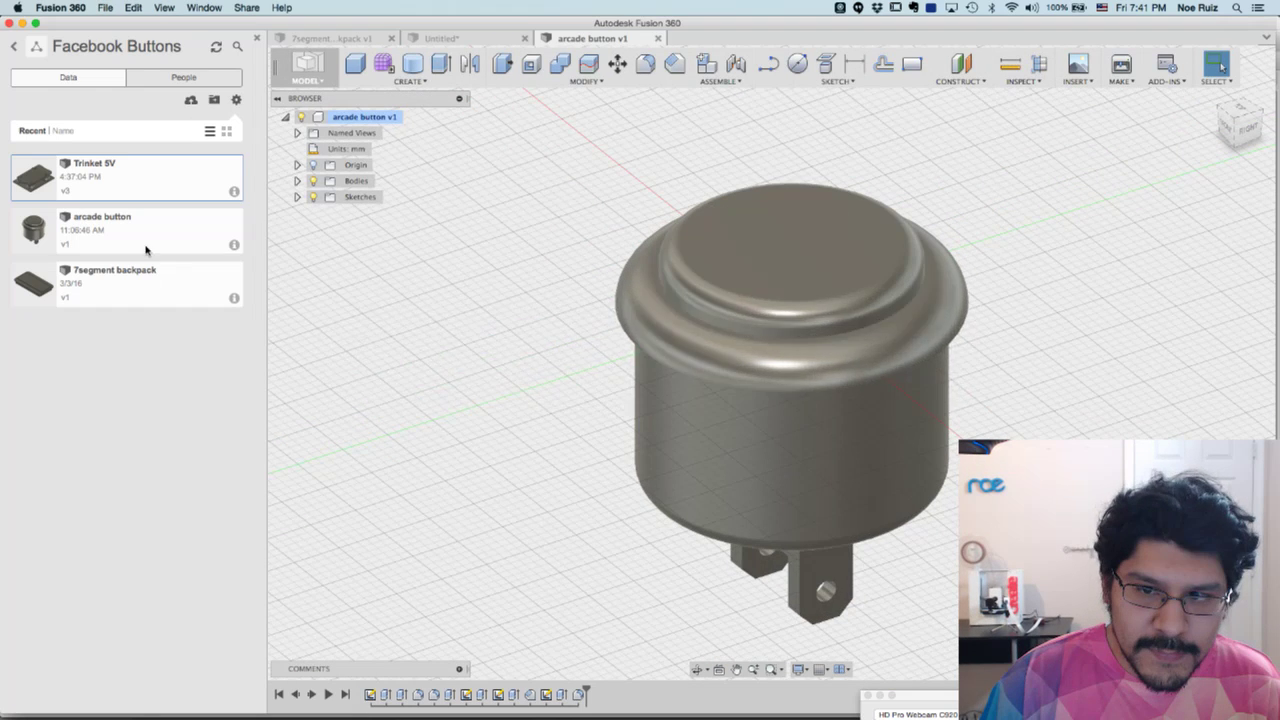
pyautogui.press('super+Tab')
pyautogui.click(460, 358)
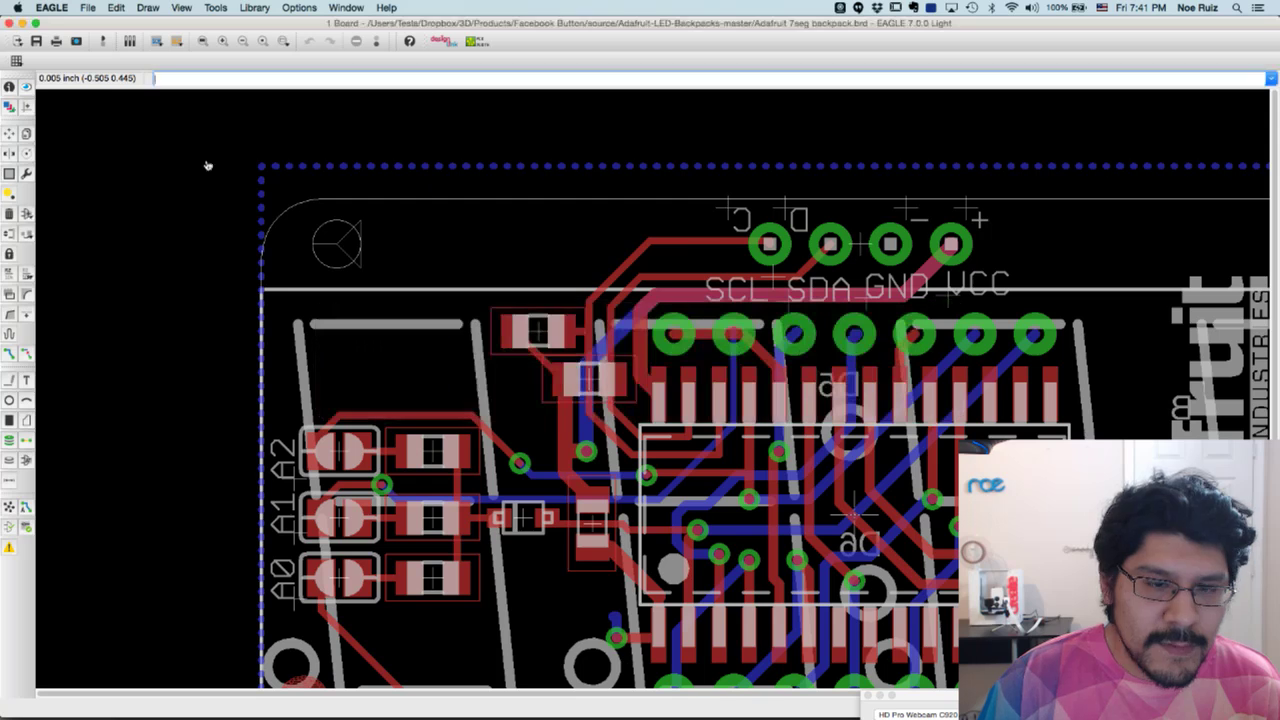
# Turn on the board's grid display and set the grid size to 0.5 mm
pyautogui.click(17, 62)
pyautogui.moveTo(117, 28); pyautogui.dragTo(221, 151)
pyautogui.click(143, 191)
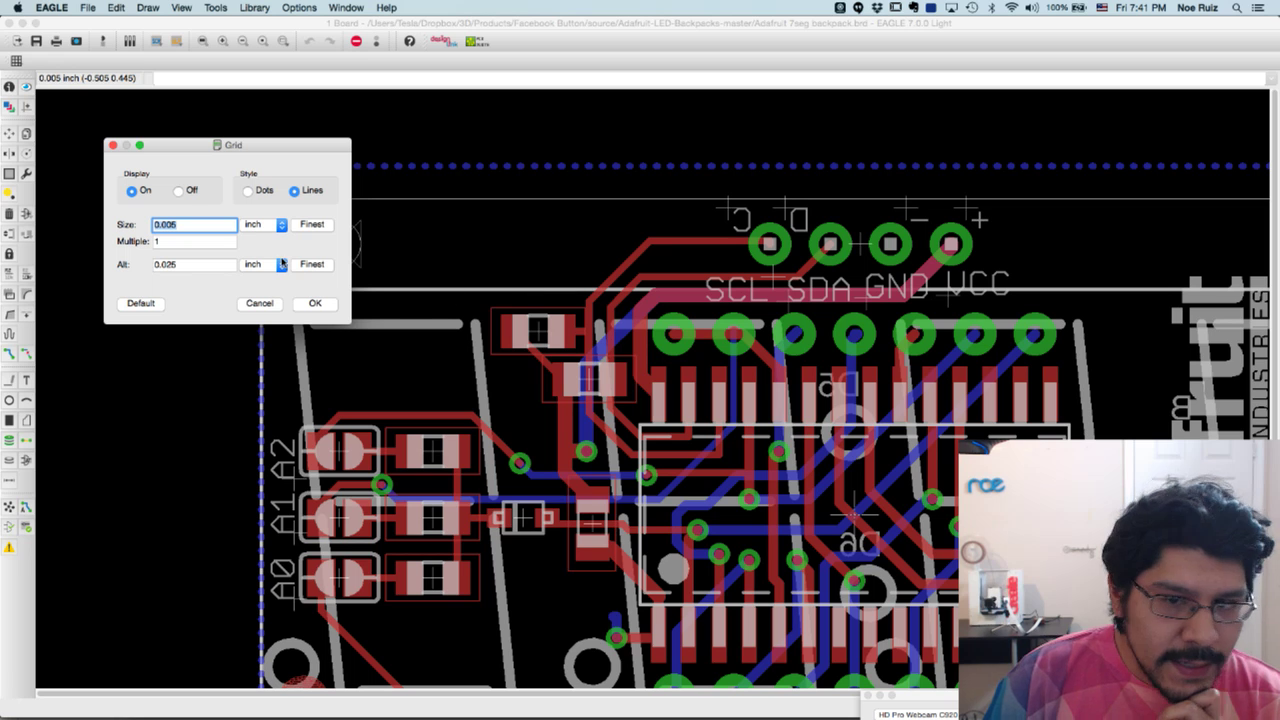
pyautogui.click(281, 227)
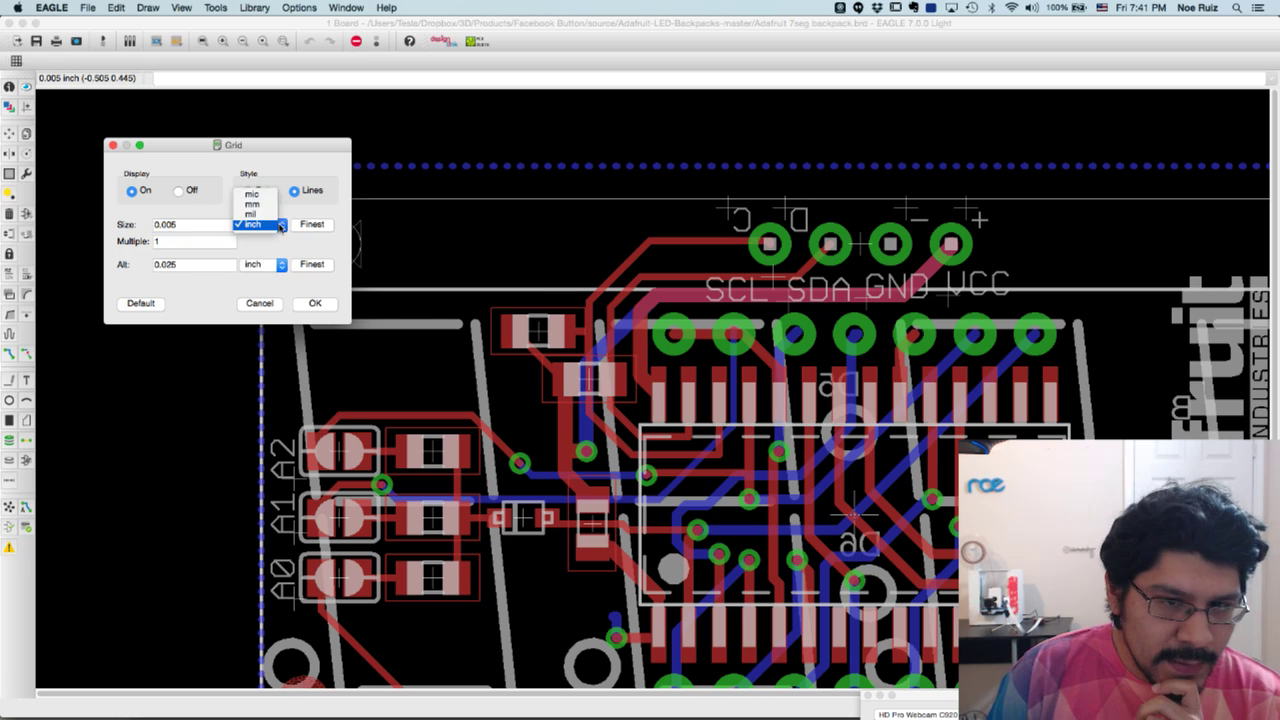
pyautogui.click(267, 206)
pyautogui.doubleClick(174, 228)
pyautogui.moveTo(196, 226); pyautogui.dragTo(155, 225)
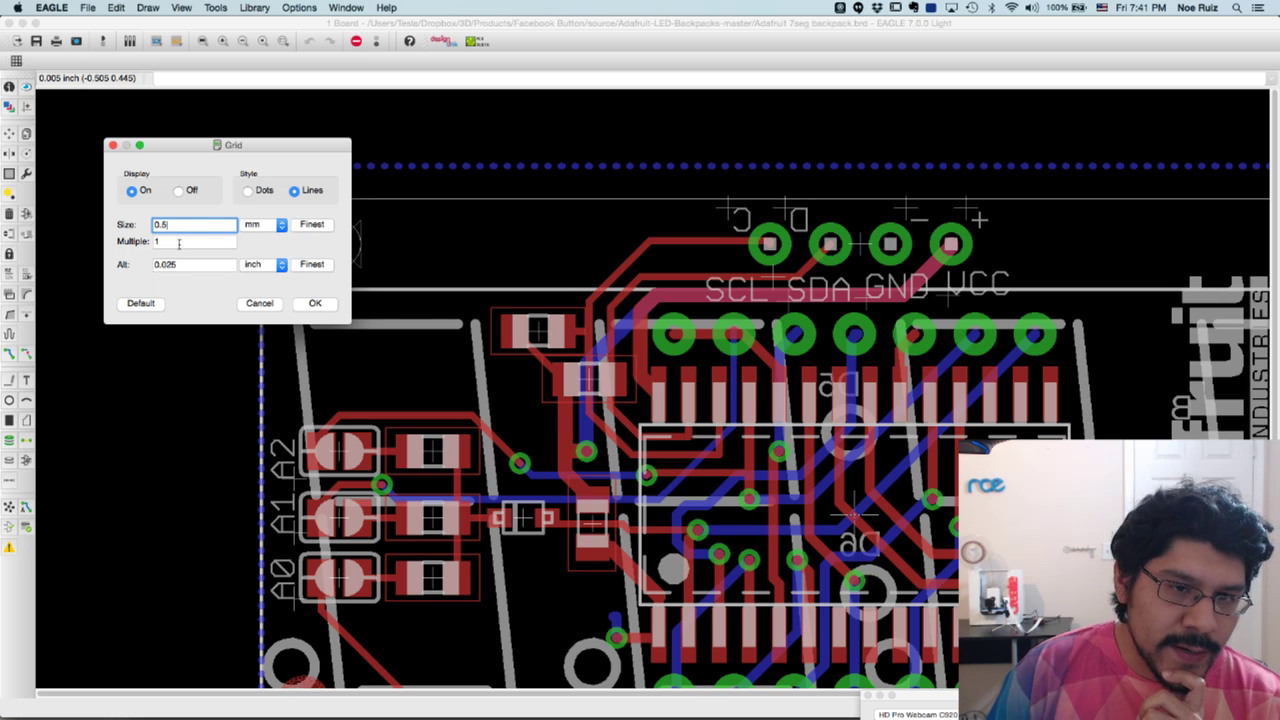
pyautogui.click(318, 305)
# Look through the board's layer list and hide the Top layer, applying the change
pyautogui.scroll(4, 279, 230)
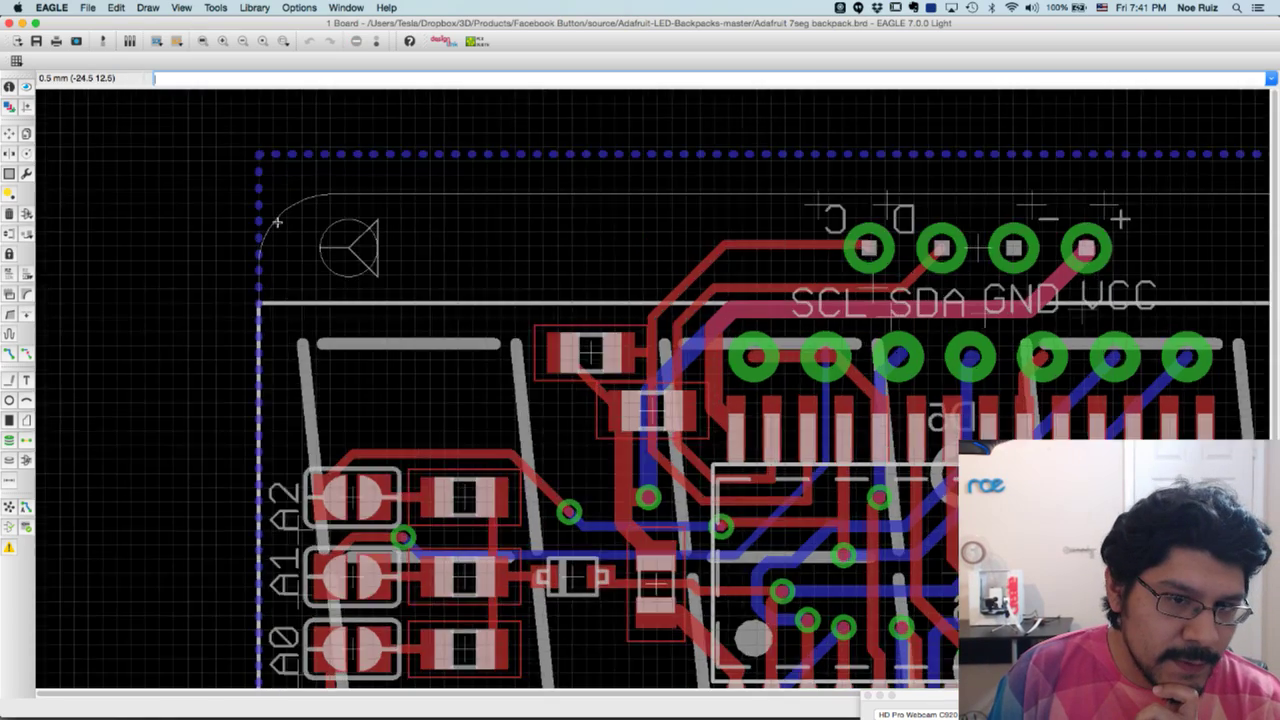
pyautogui.scroll(-5, 331, 229)
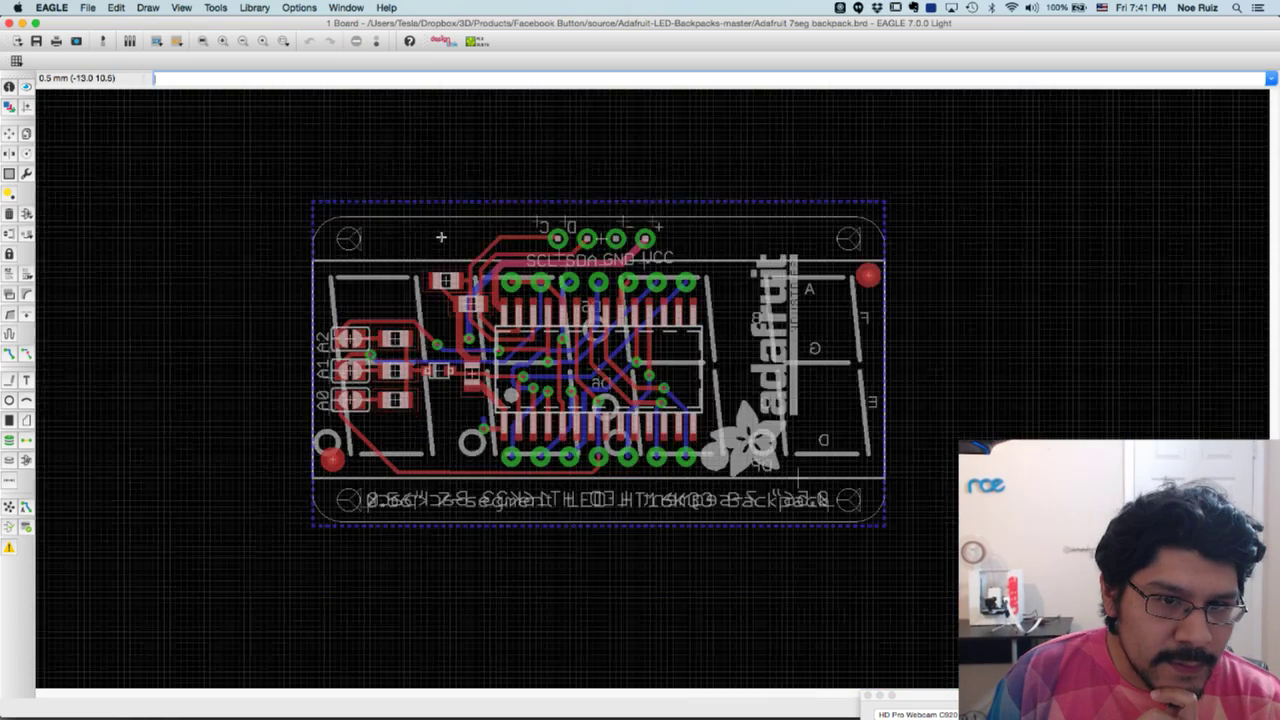
pyautogui.scroll(2, 430, 231)
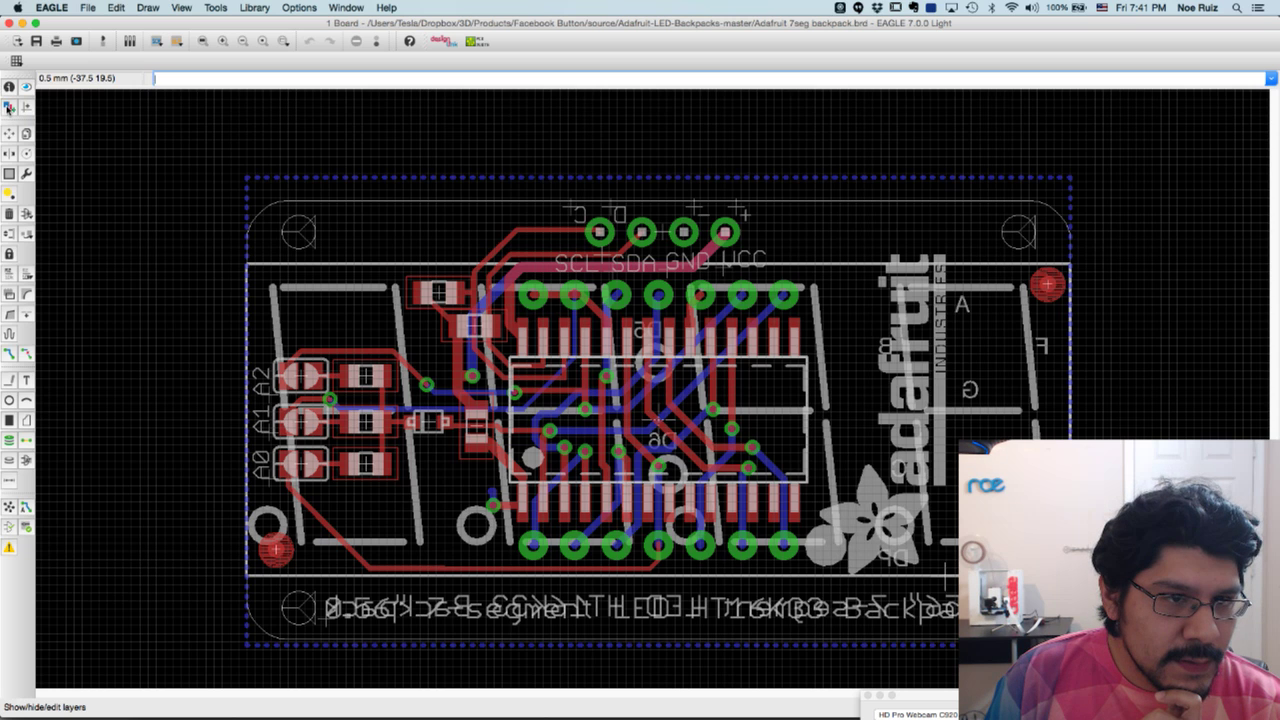
pyautogui.click(8, 107)
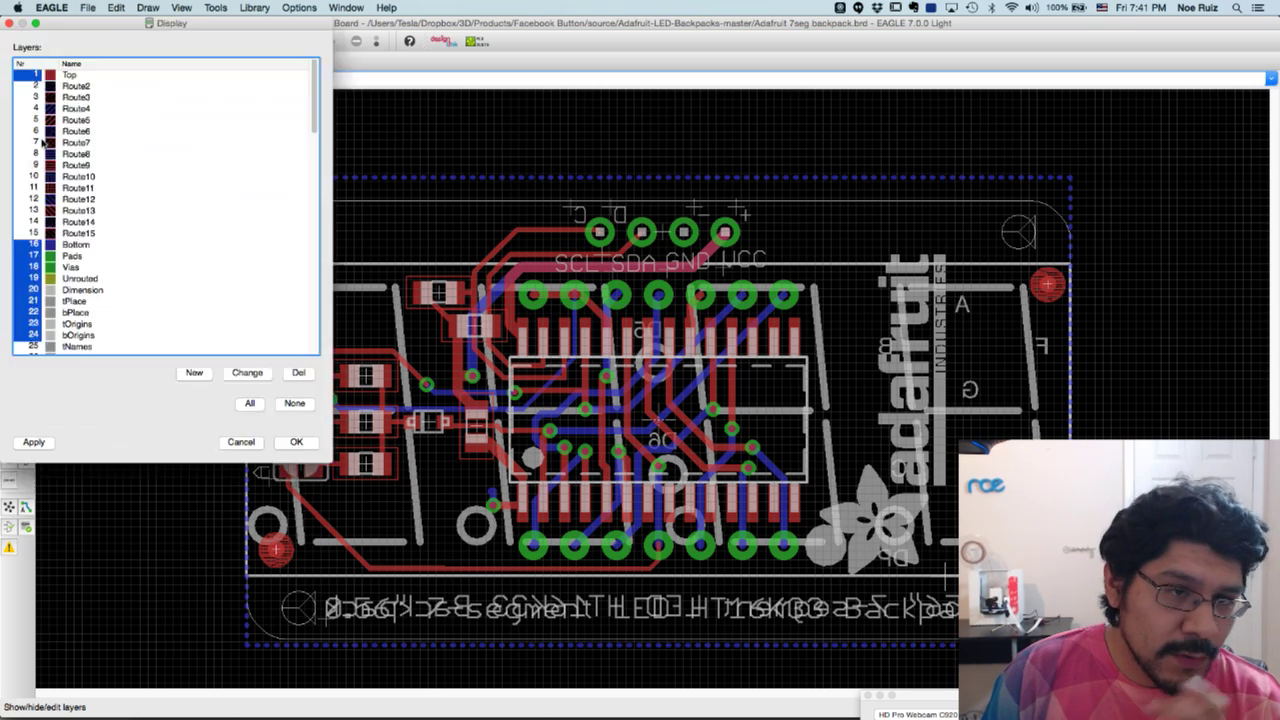
pyautogui.moveTo(147, 21); pyautogui.dragTo(190, 41)
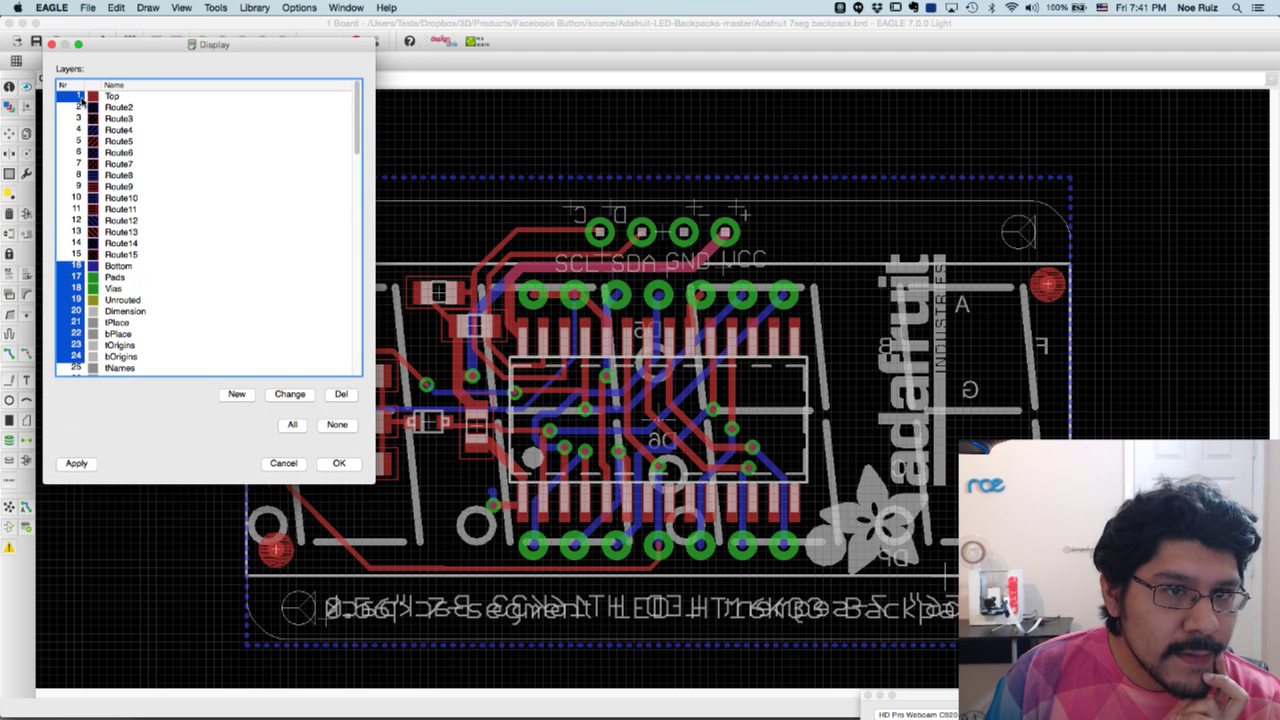
pyautogui.scroll(-3, 61, 198)
pyautogui.scroll(3, 96, 86)
pyautogui.scroll(-5, 110, 97)
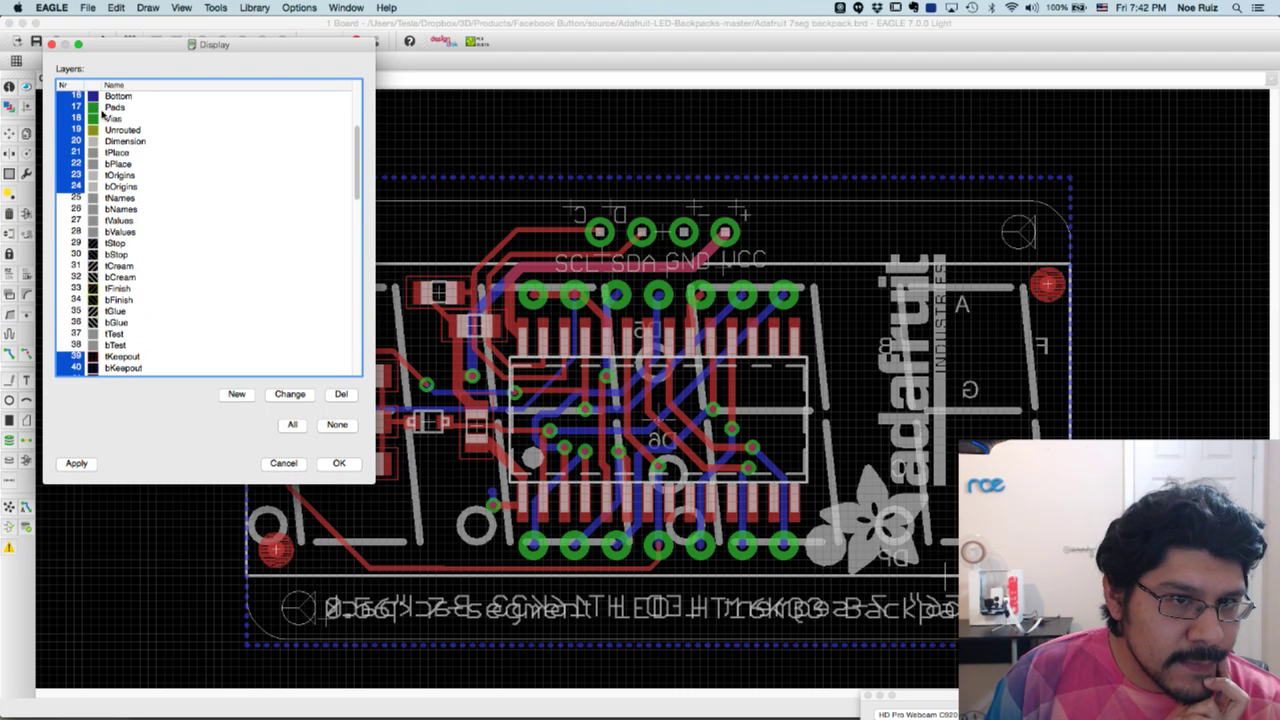
pyautogui.scroll(5, 89, 97)
pyautogui.scroll(-20, 57, 245)
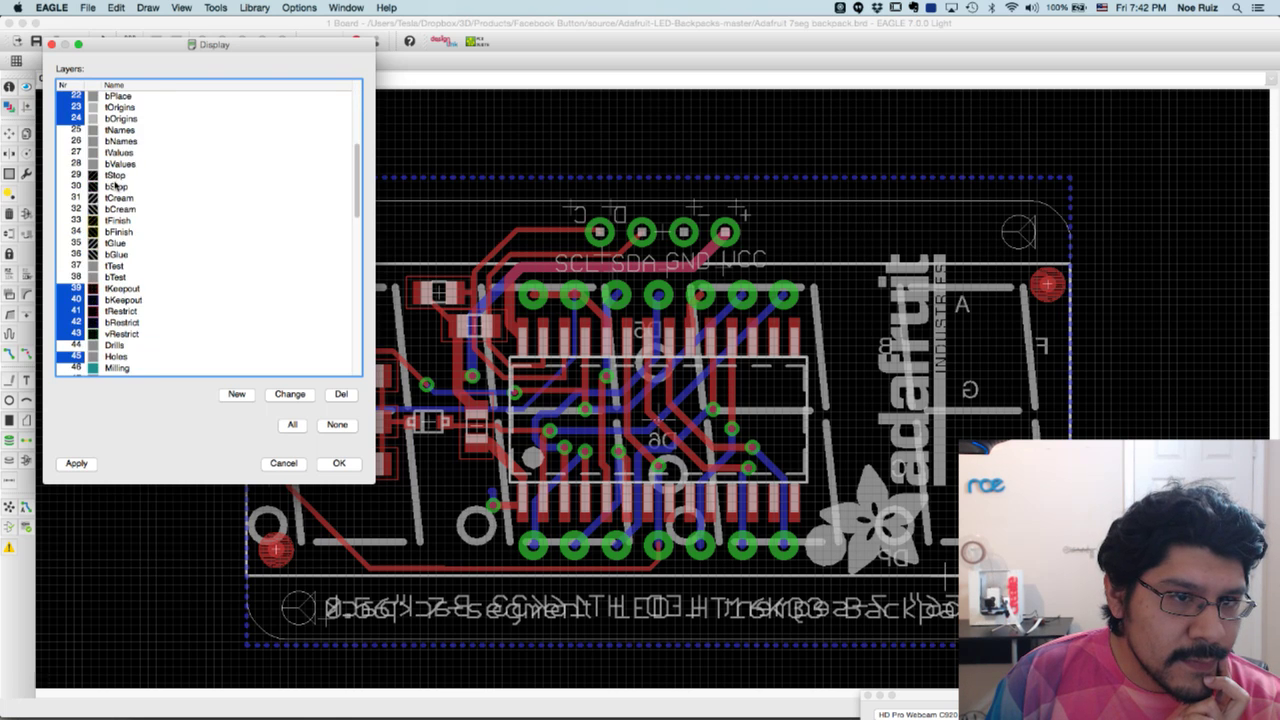
pyautogui.scroll(20, 106, 235)
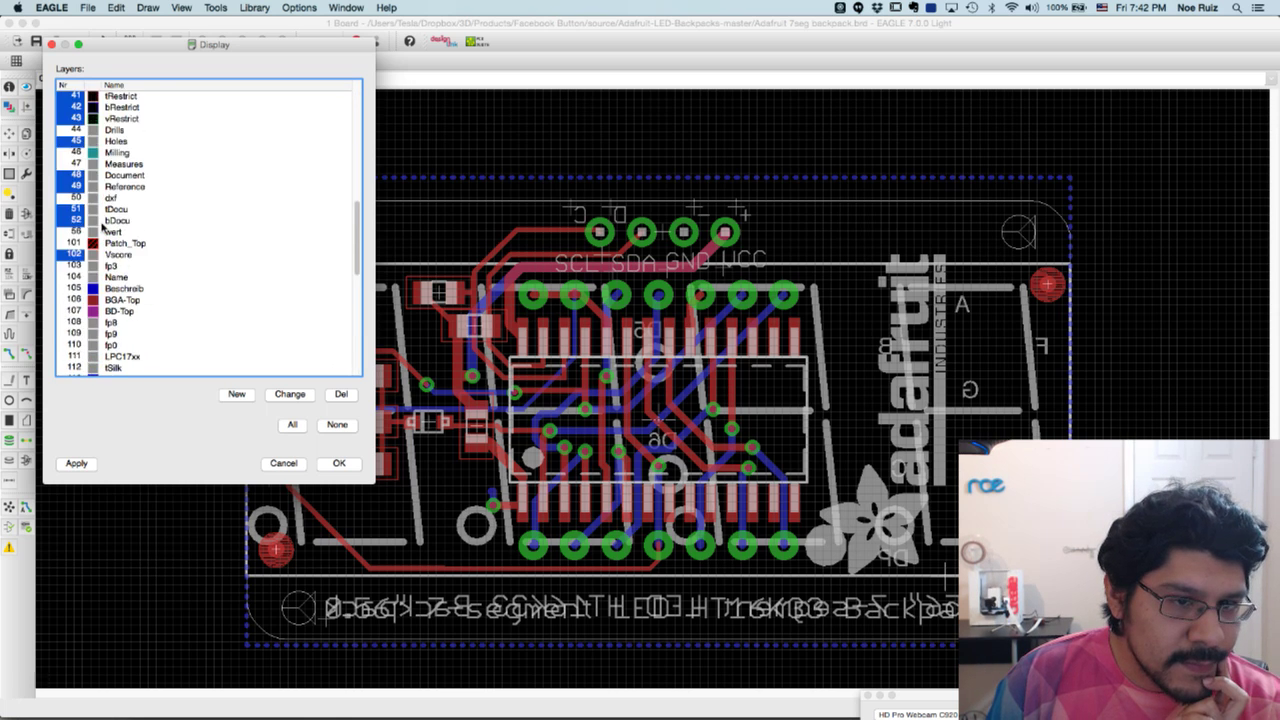
pyautogui.click(77, 95)
pyautogui.click(88, 463)
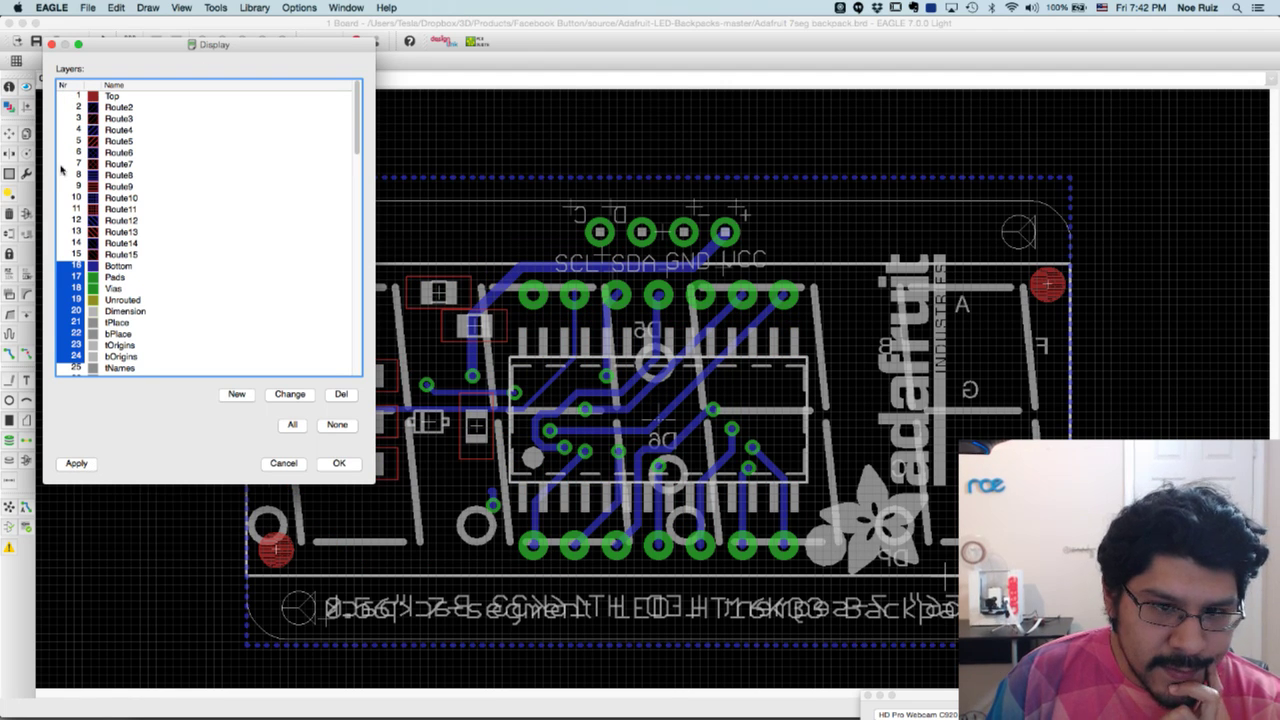
# Hide the board's Bottom, Pads, Vias and Unrouted layers and apply the change
pyautogui.scroll(-1, 86, 264)
pyautogui.click(76, 233)
pyautogui.click(75, 244)
pyautogui.click(73, 255)
pyautogui.click(75, 266)
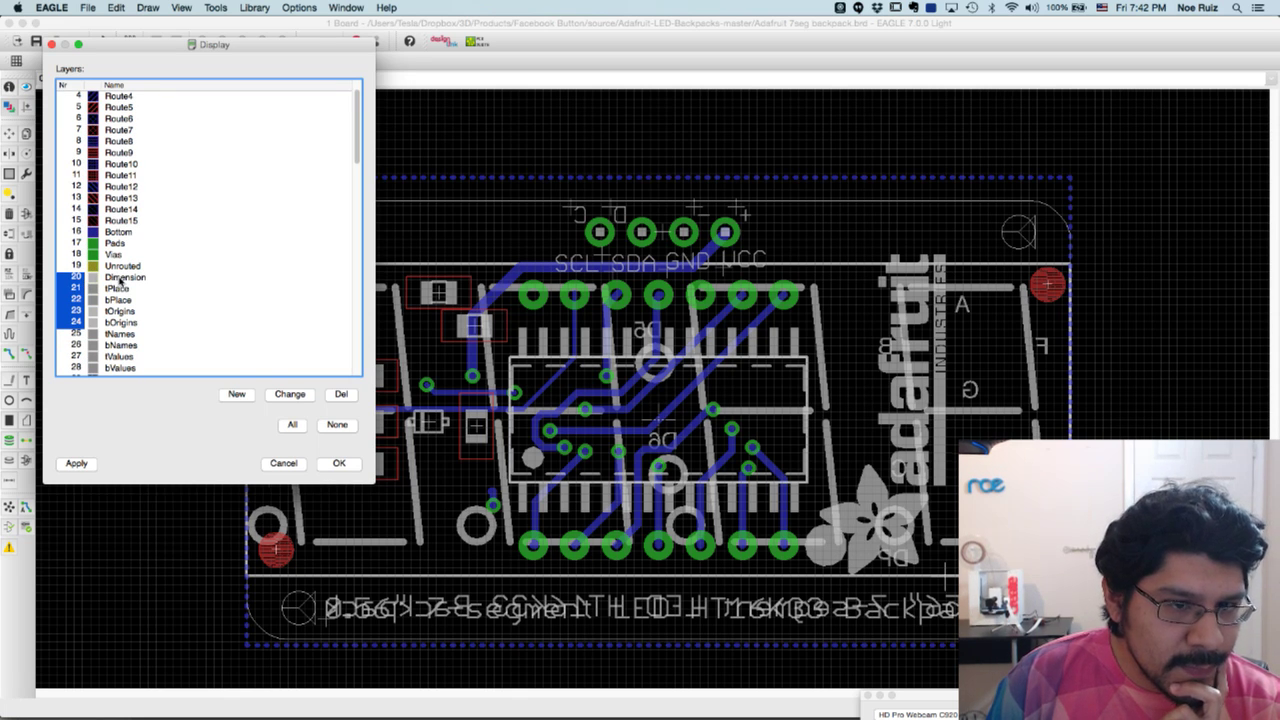
pyautogui.click(89, 465)
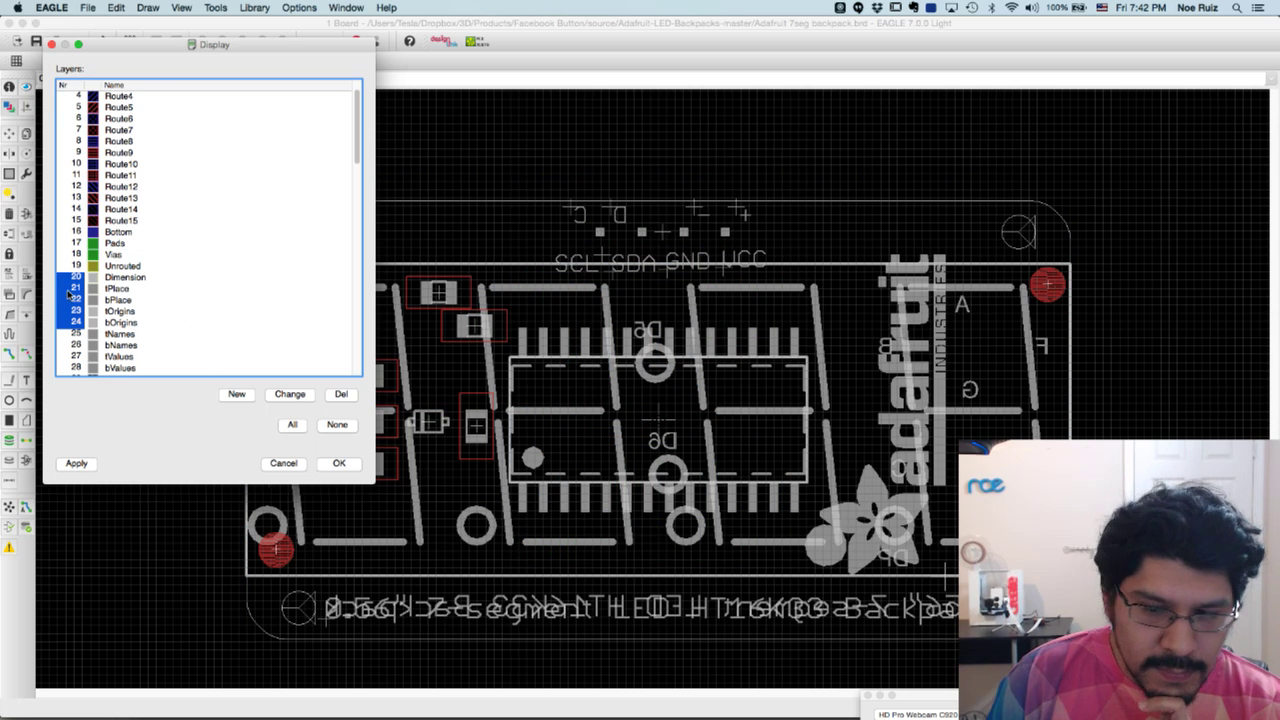
# Hide layers 21 to 24 (tPlace to bOrigins) and 39 to 43 (tKeepout to vRestrict), applying the changes
pyautogui.moveTo(68, 289); pyautogui.dragTo(72, 324)
pyautogui.click(78, 463)
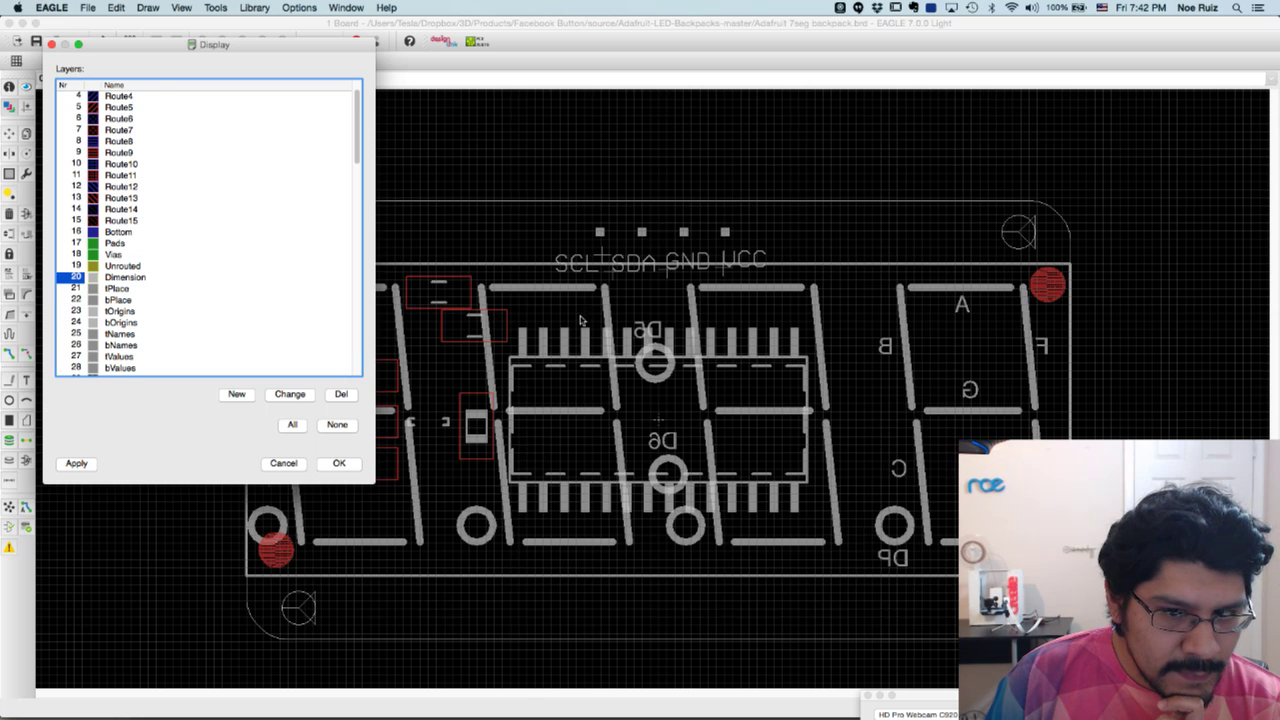
pyautogui.scroll(-8, 141, 283)
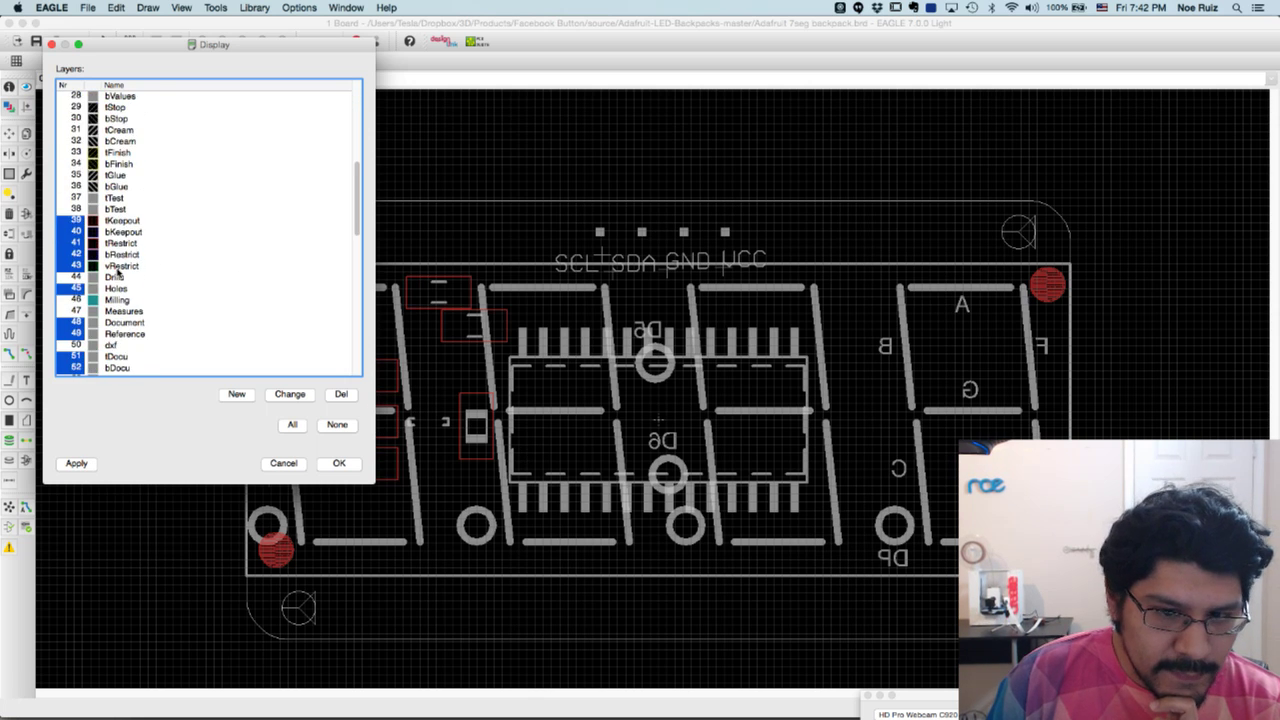
pyautogui.moveTo(78, 222); pyautogui.dragTo(73, 270)
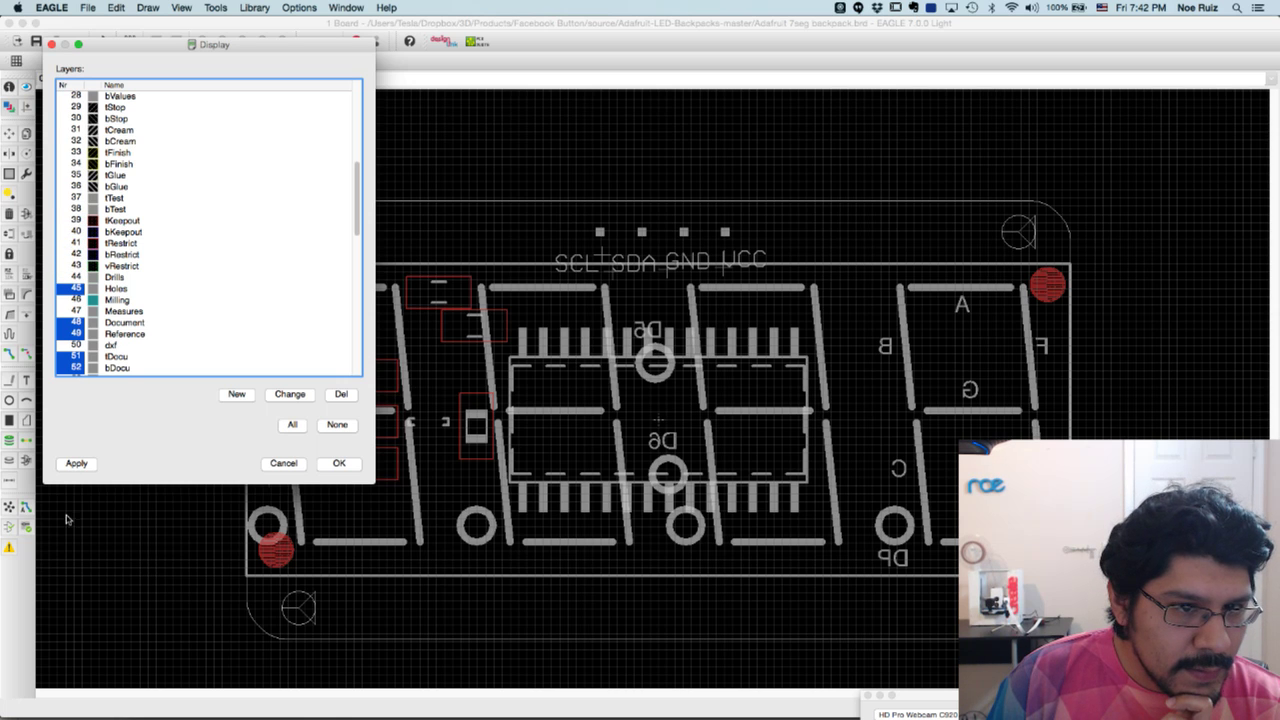
pyautogui.click(77, 463)
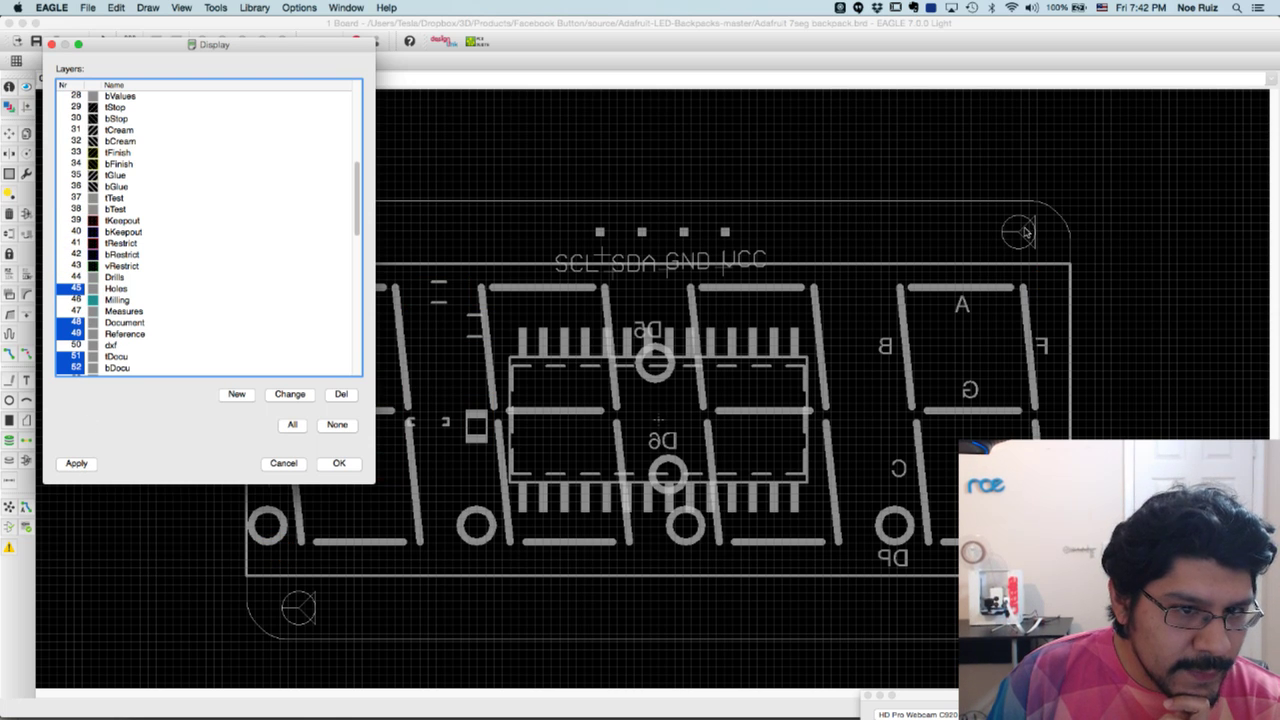
# Hide the Document, Reference and tDocu layers and apply the change
pyautogui.scroll(-3, 253, 284)
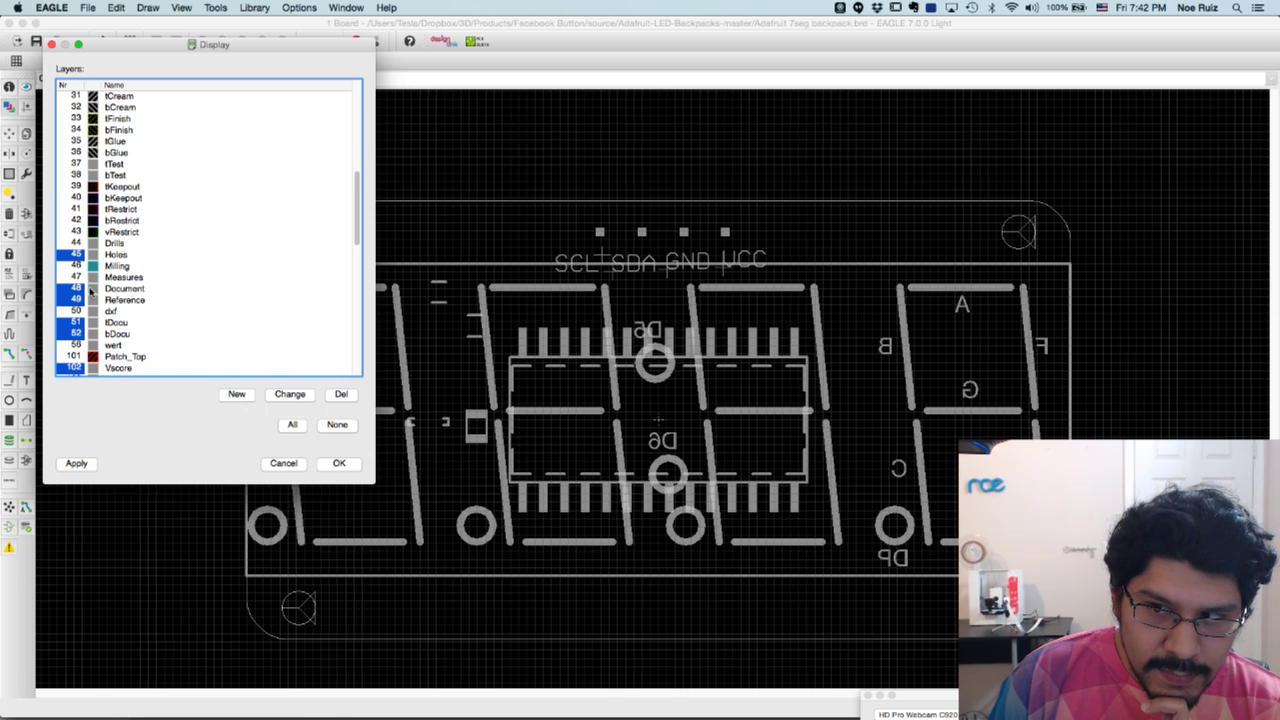
pyautogui.click(76, 289)
pyautogui.click(76, 300)
pyautogui.click(70, 322)
pyautogui.click(78, 463)
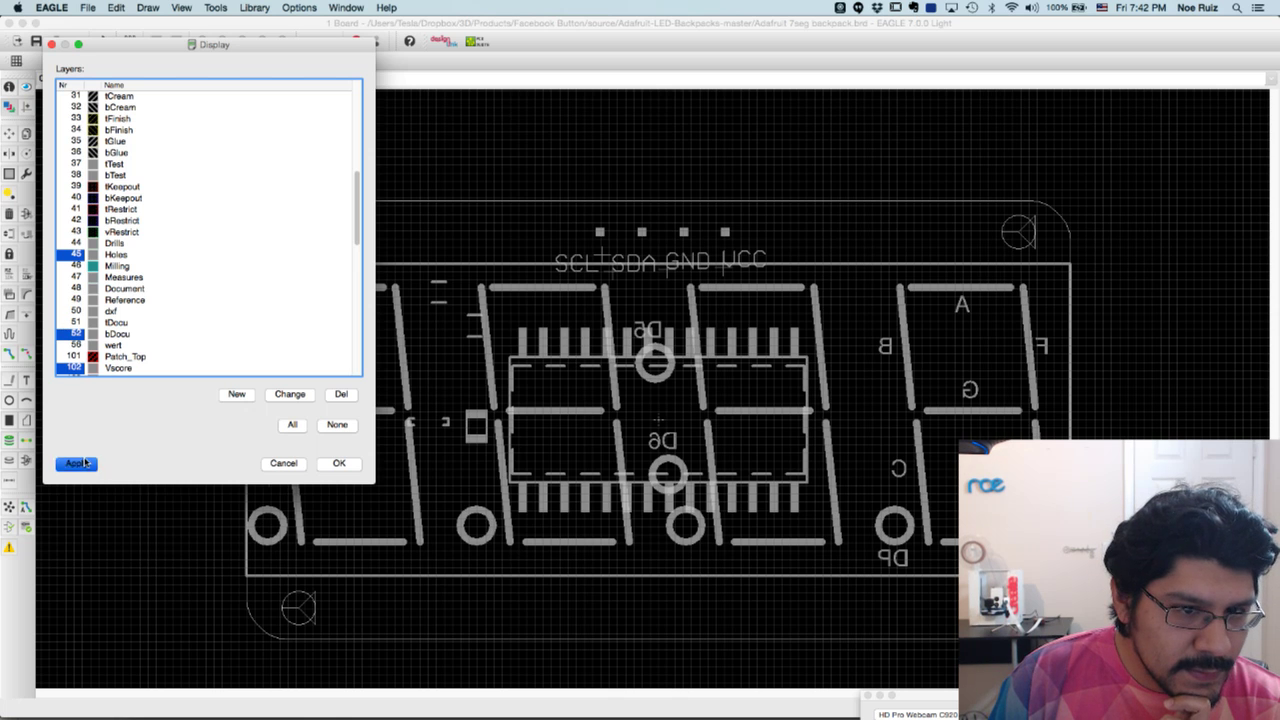
# Try hiding the bDocu layer and restore its display
pyautogui.click(77, 334)
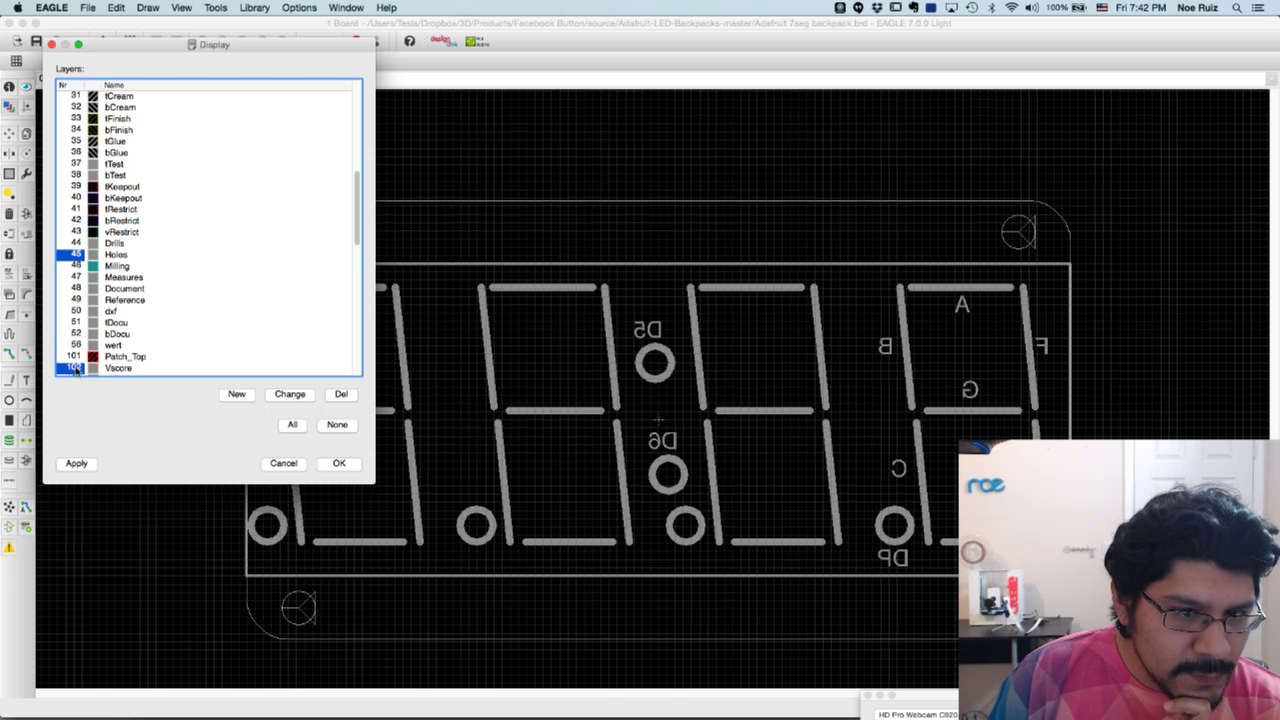
pyautogui.click(69, 464)
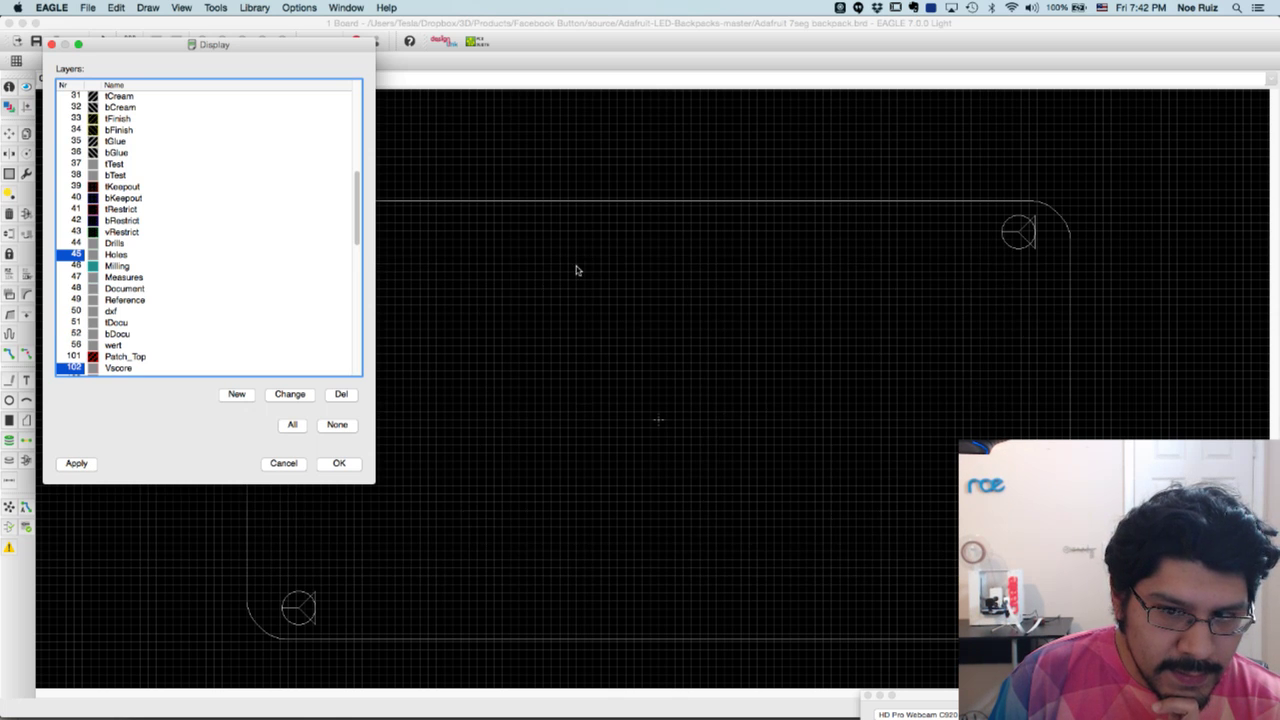
pyautogui.click(77, 334)
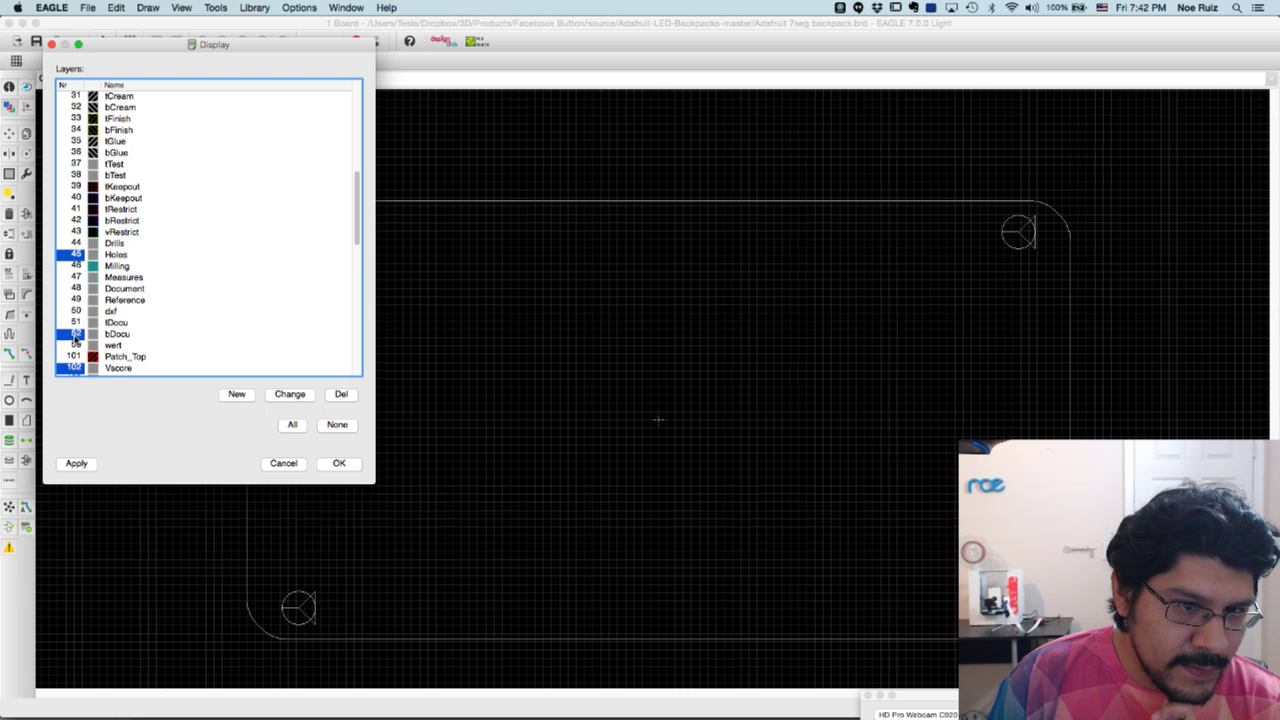
pyautogui.click(85, 465)
# Hide the Vscore layer, check the rest of the layer list and accept the display settings
pyautogui.scroll(-3, 82, 310)
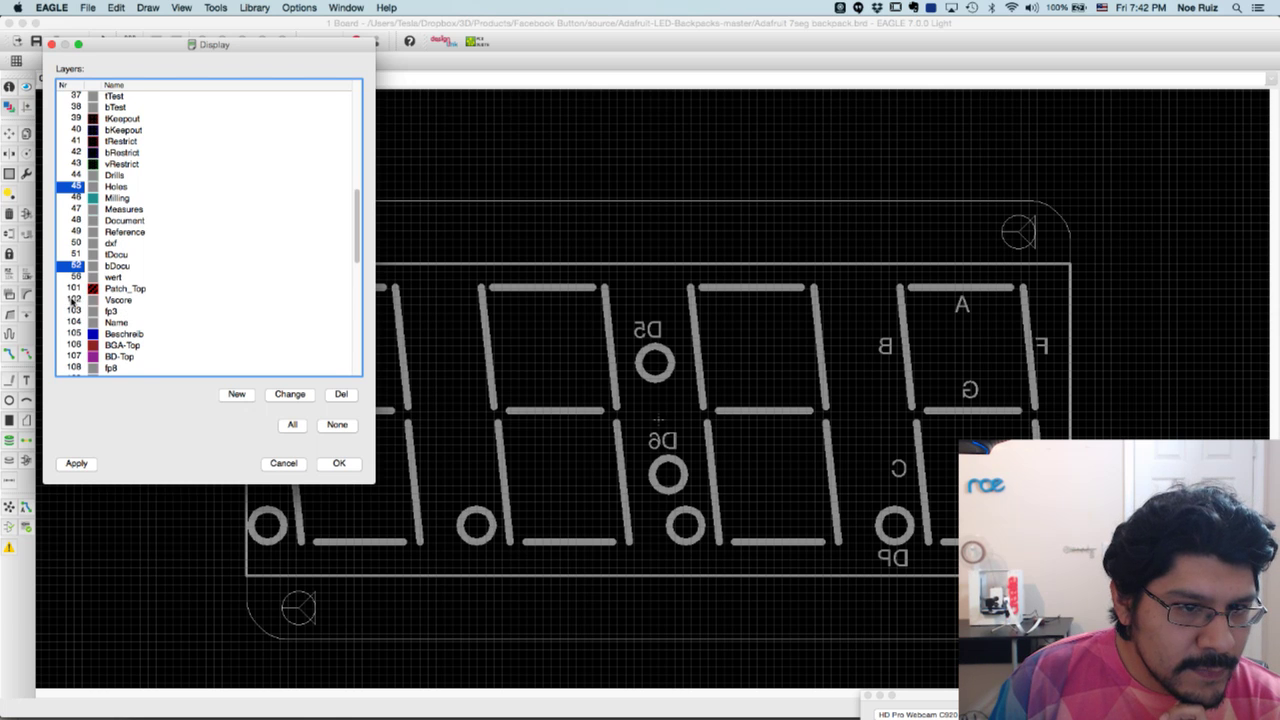
pyautogui.scroll(-10, 100, 300)
pyautogui.click(88, 466)
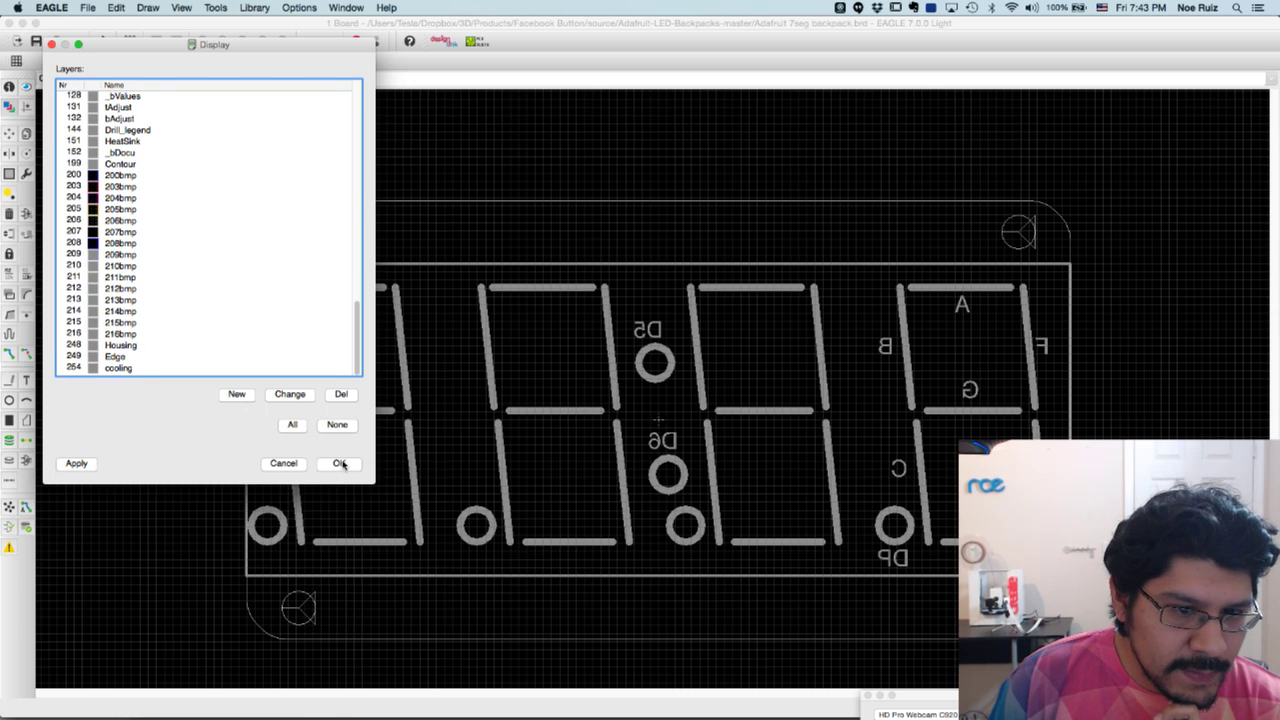
pyautogui.scroll(15, 240, 280)
pyautogui.scroll(-10, 110, 206)
pyautogui.click(339, 463)
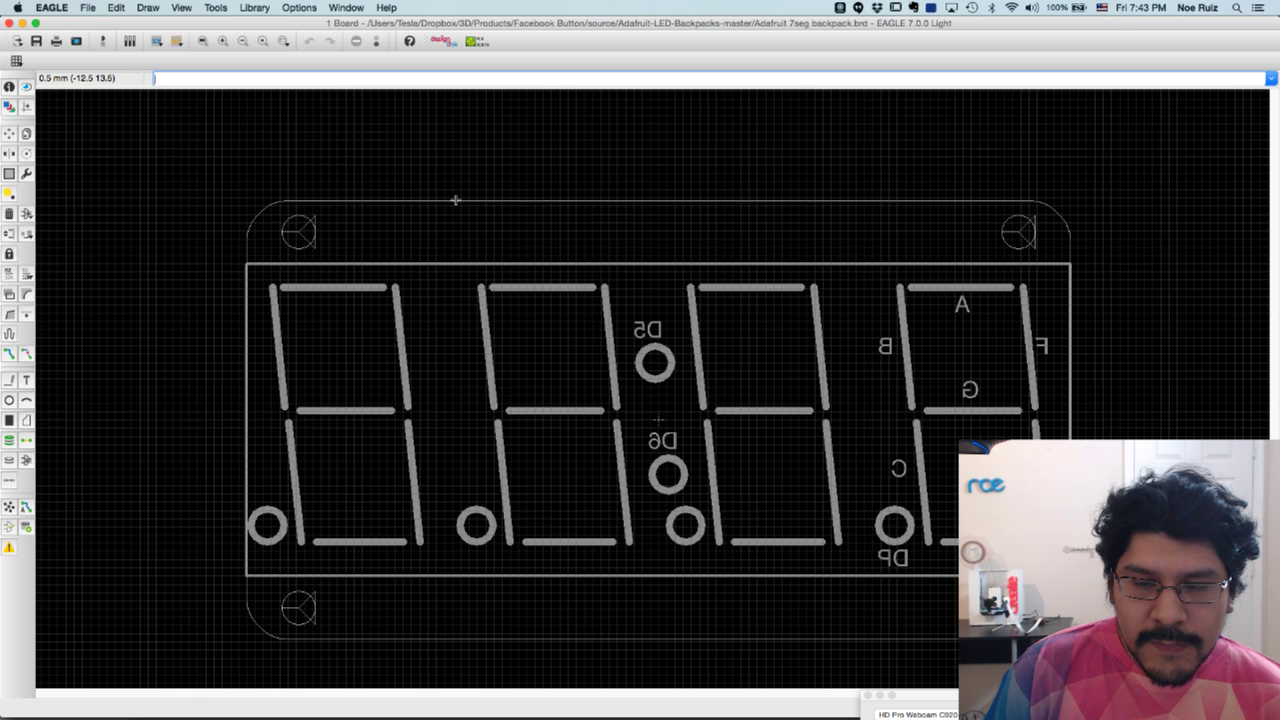
# Export the board as a DXF in mm without vector font, wire widths or filled areas, overwriting Adafruit 7seg backpack.dxf
pyautogui.scroll(-2, 460, 197)
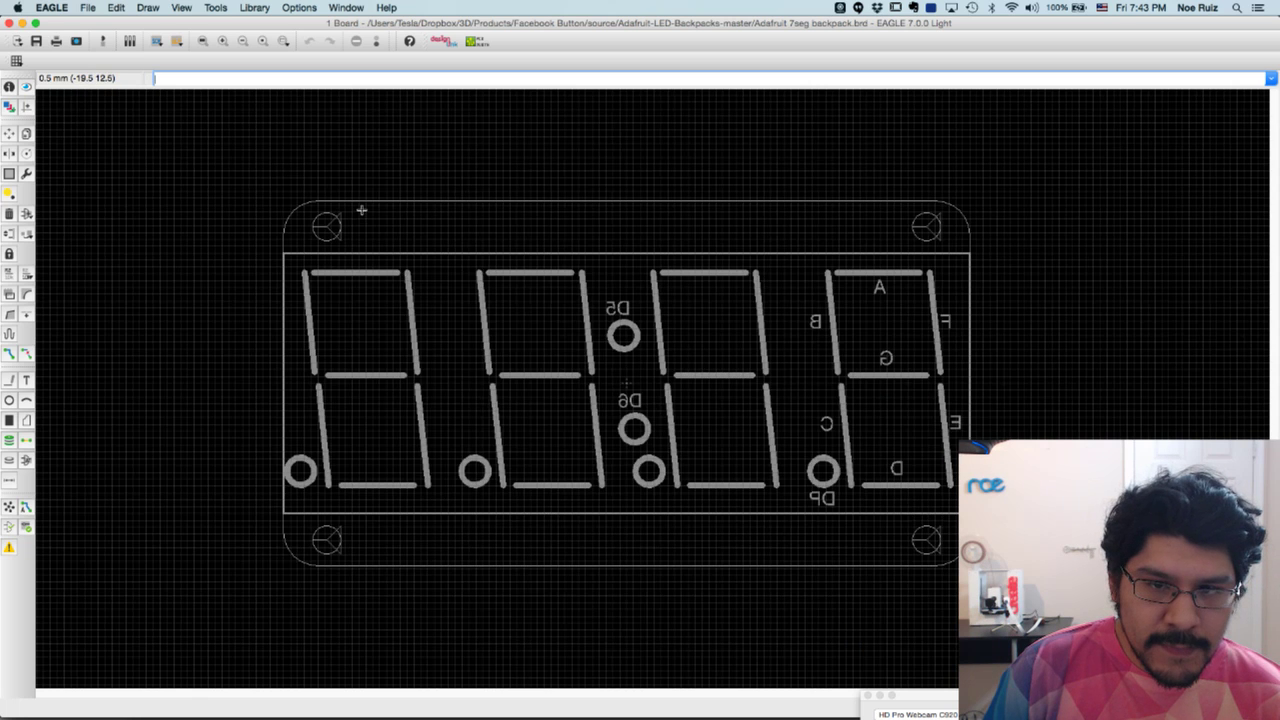
pyautogui.scroll(2, 361, 210)
pyautogui.scroll(-1, 419, 219)
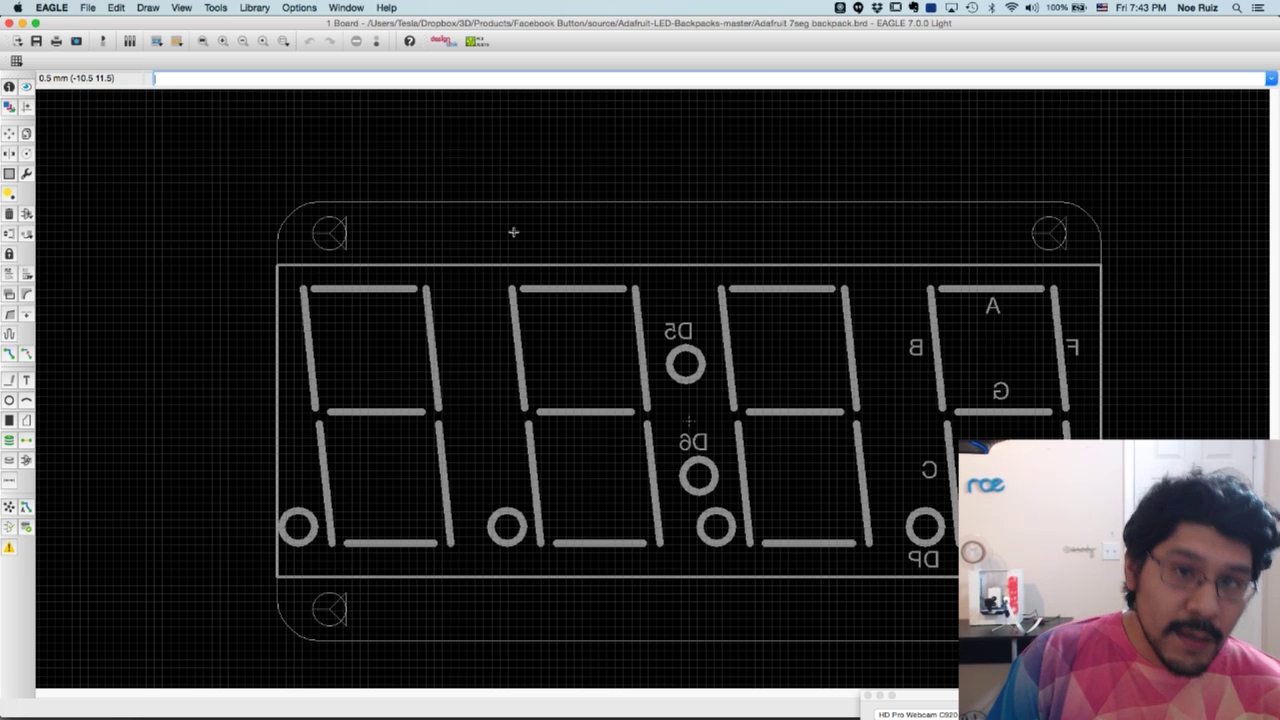
pyautogui.moveTo(520, 233); pyautogui.dragTo(478, 216, button='middle')
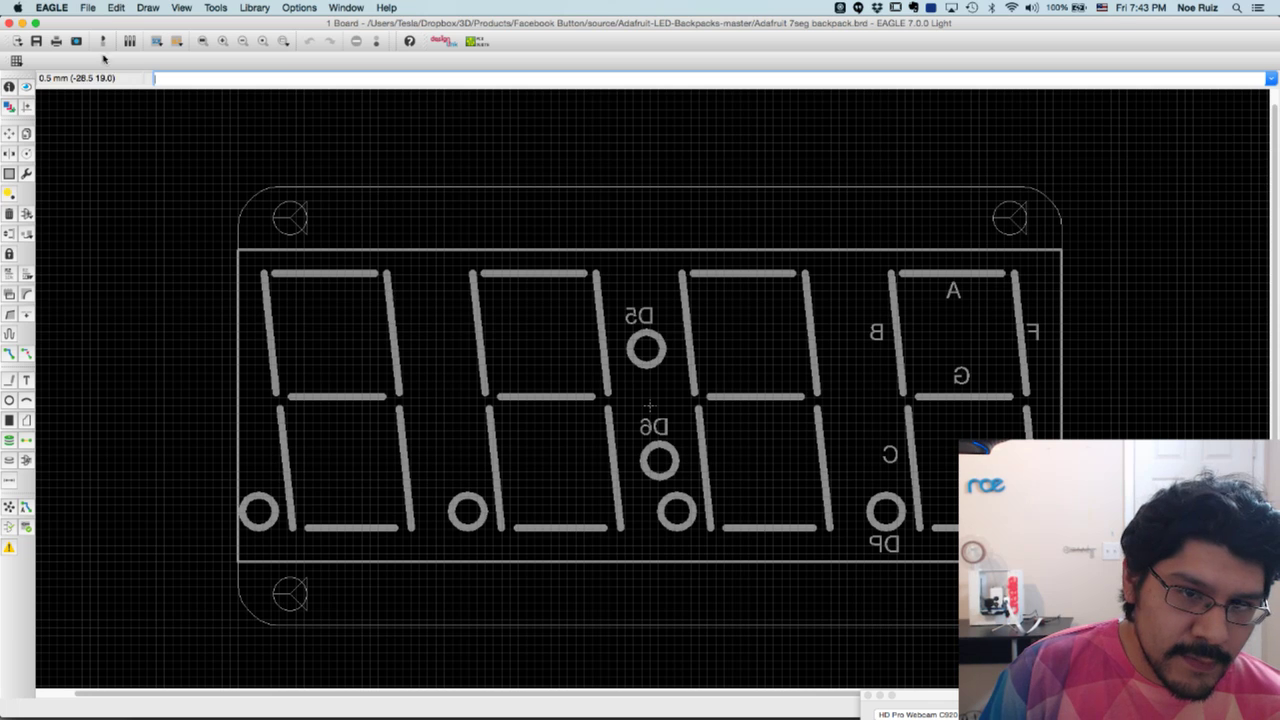
pyautogui.click(80, 7)
pyautogui.moveTo(120, 201)
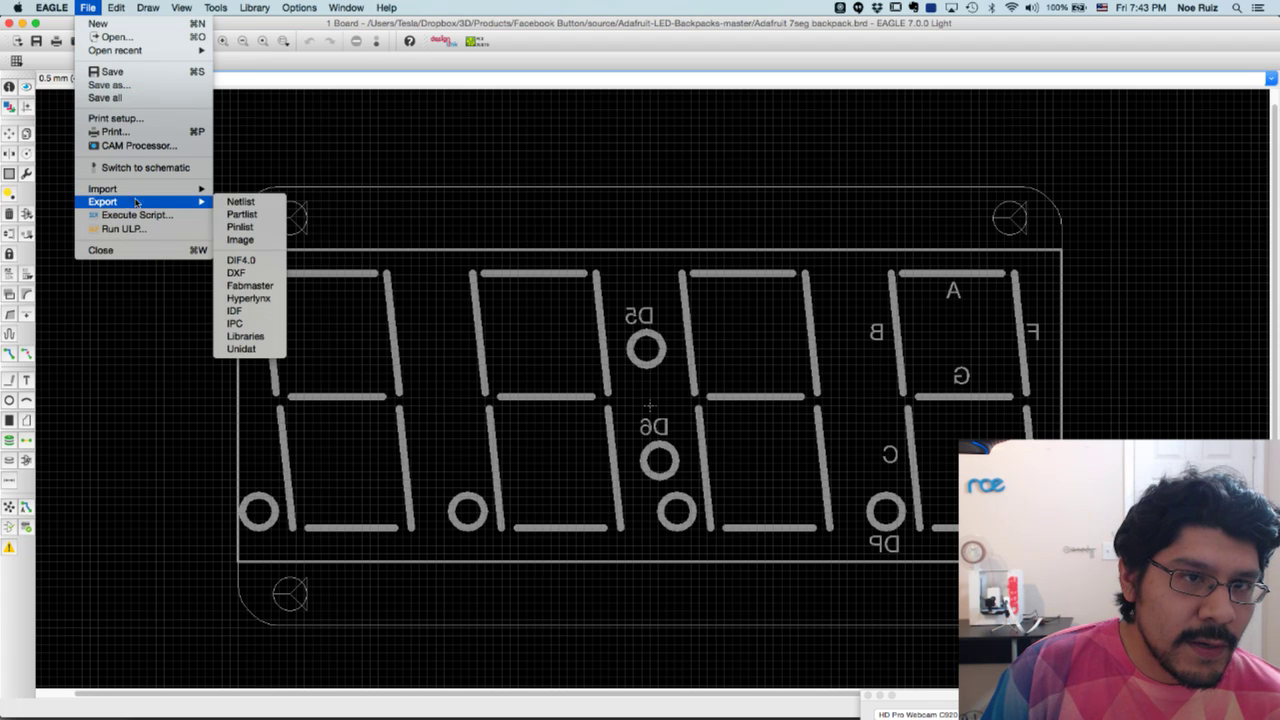
pyautogui.click(236, 272)
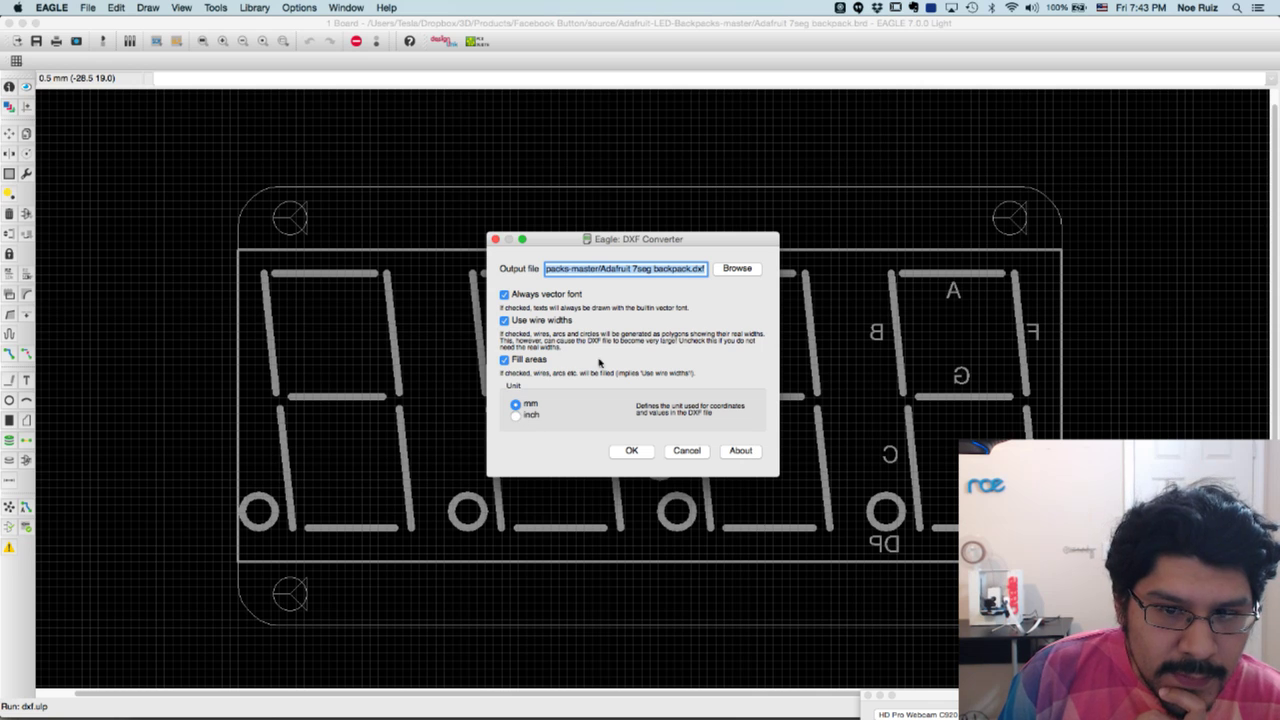
pyautogui.click(631, 450)
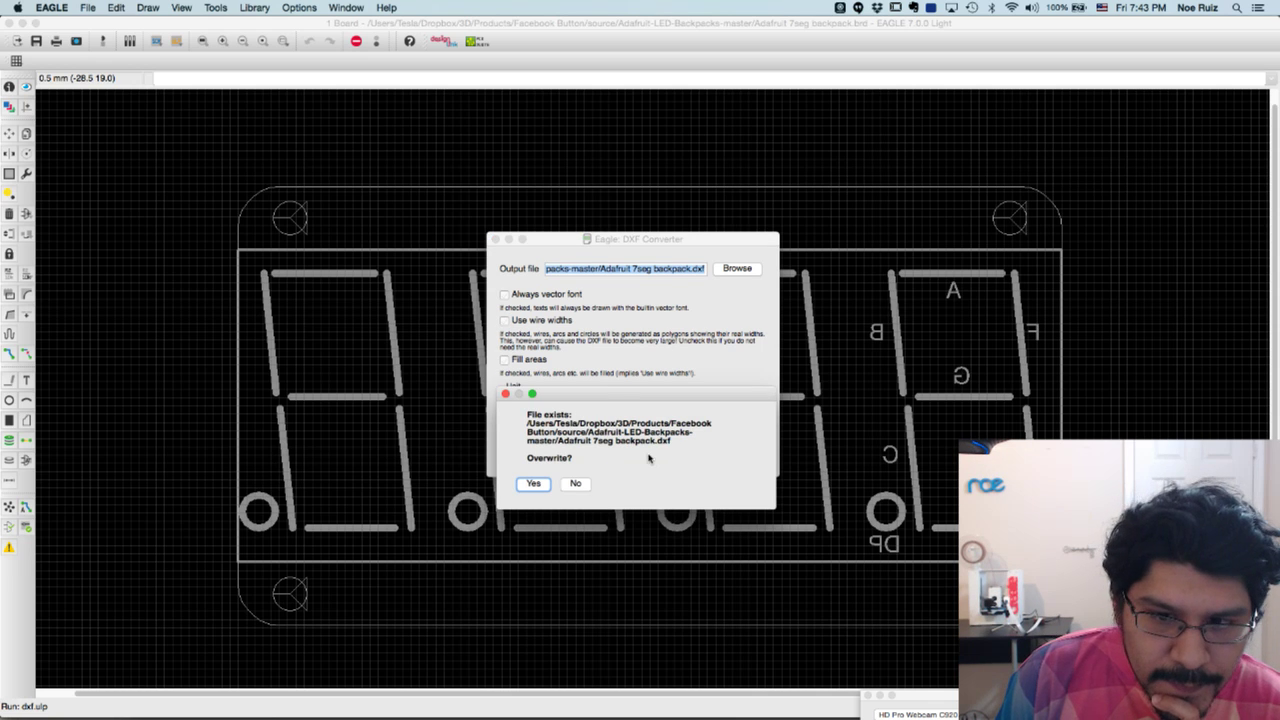
pyautogui.click(533, 484)
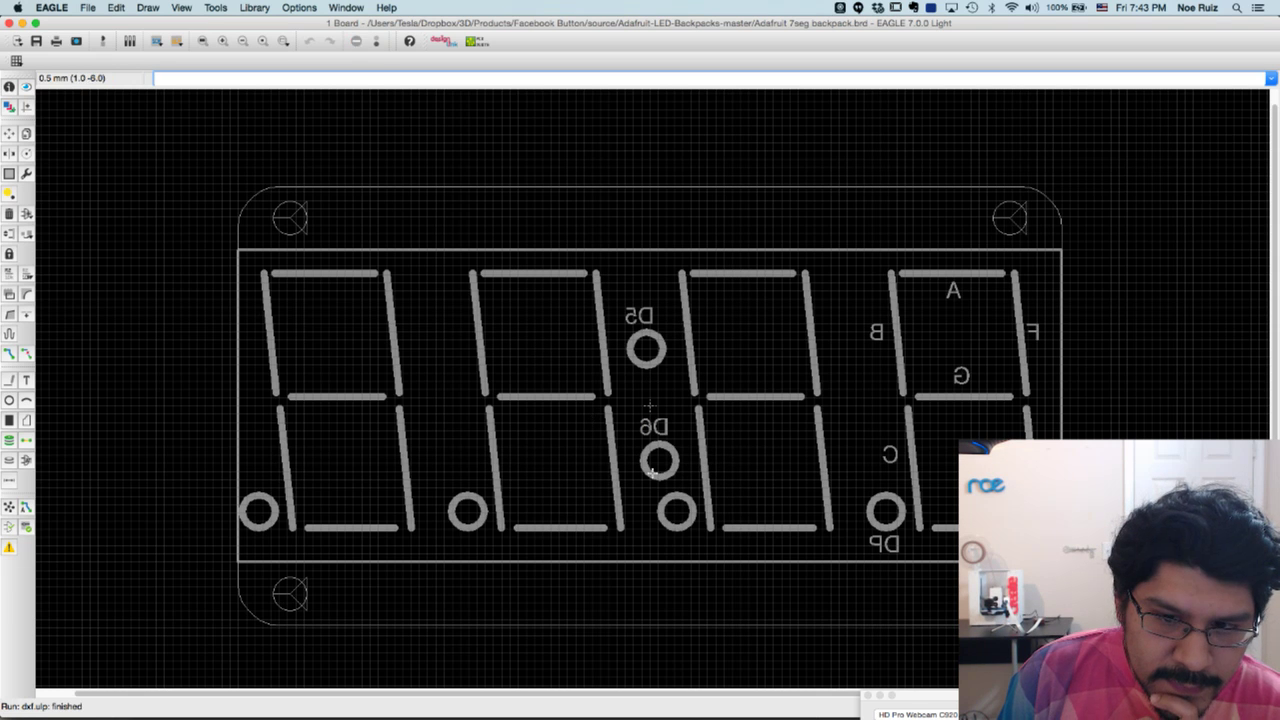
# Switch to Fusion 360 and close all open designs, discarding the changes to the untitled one
pyautogui.press('super+Tab')
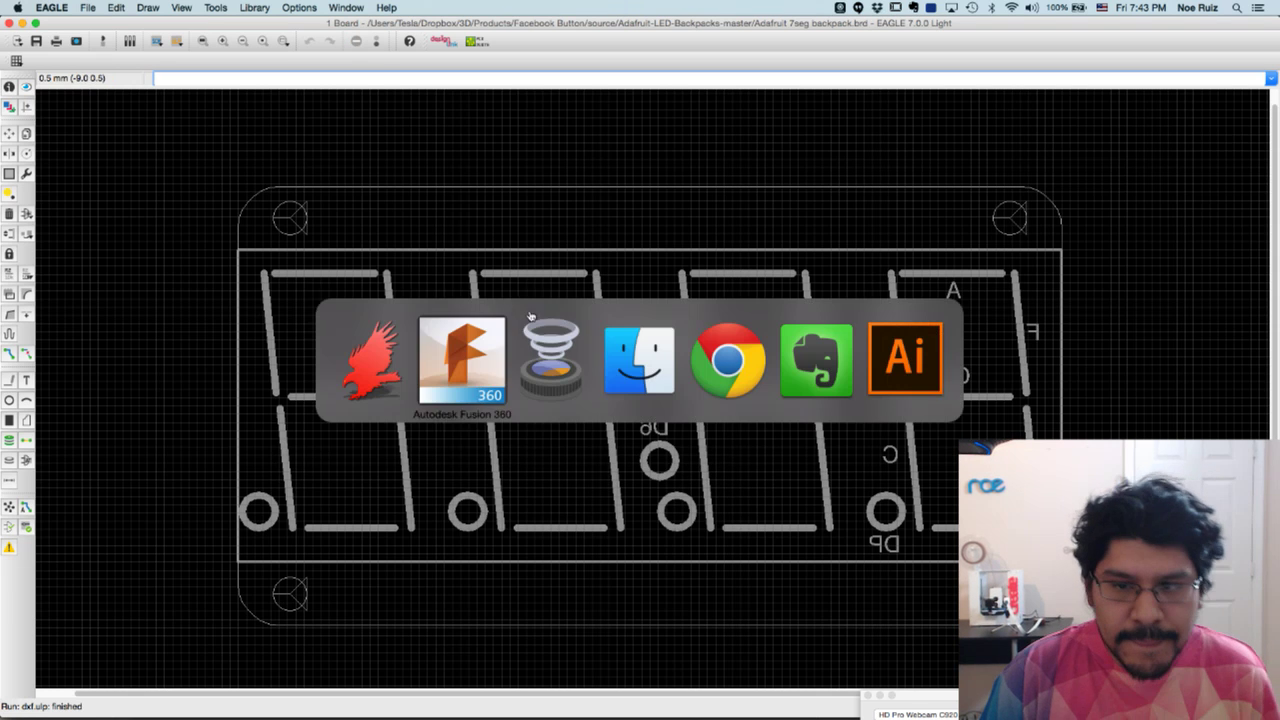
pyautogui.click(478, 381)
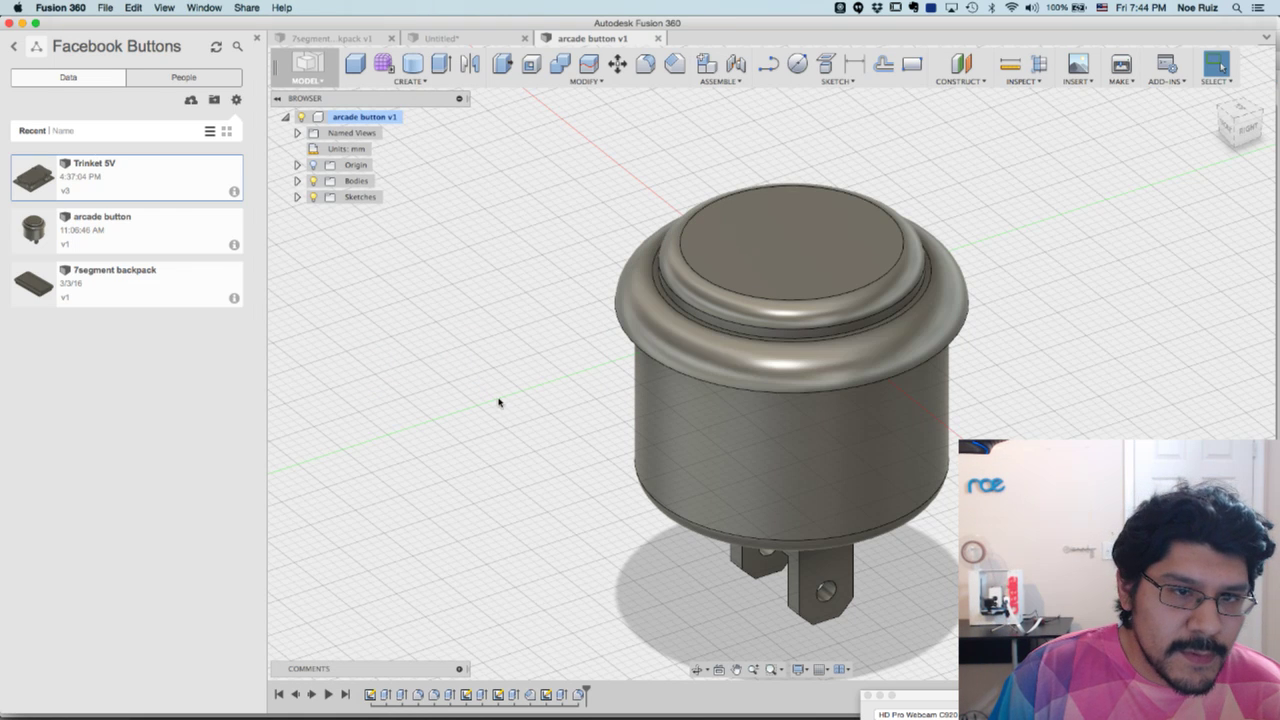
pyautogui.click(503, 40)
pyautogui.click(525, 38)
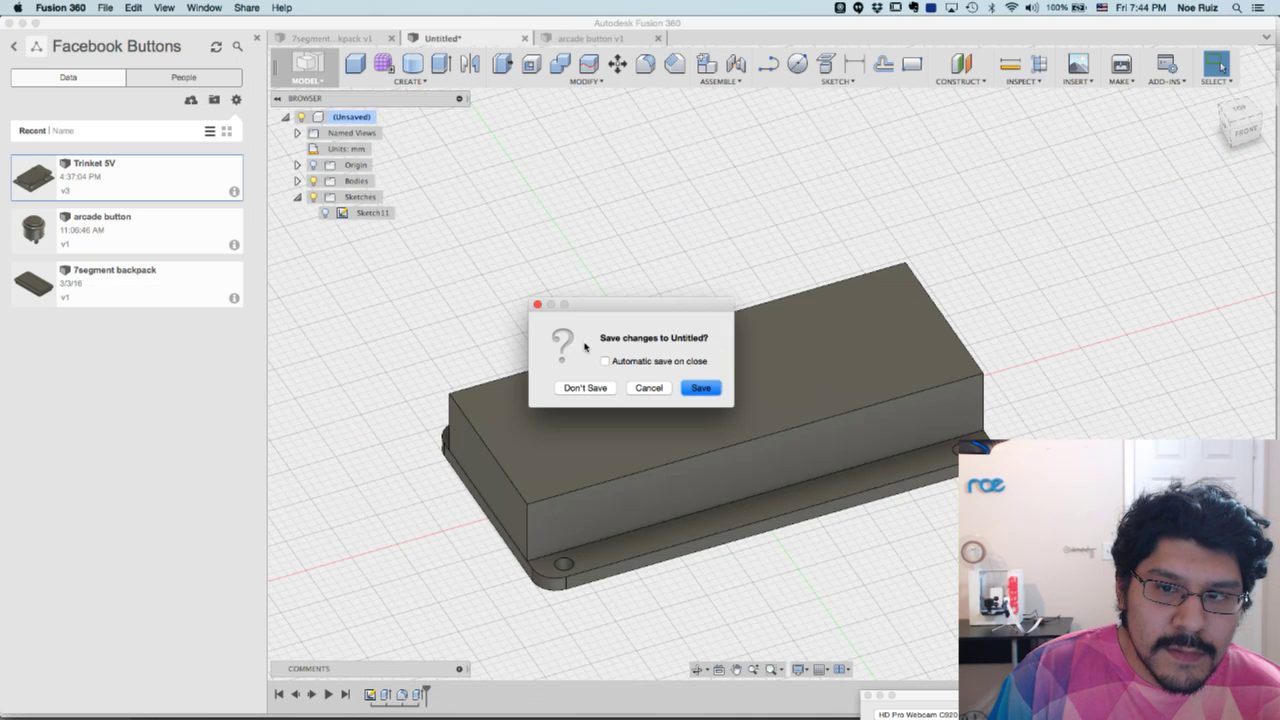
pyautogui.click(590, 387)
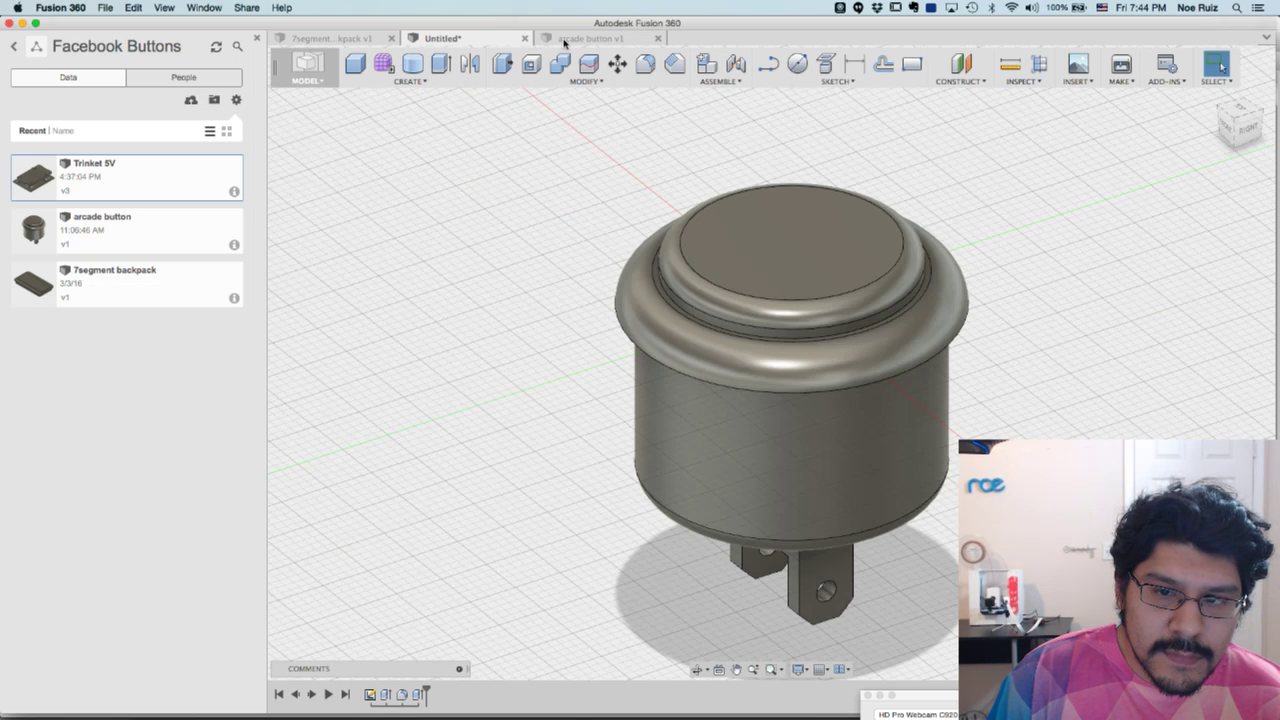
pyautogui.click(525, 38)
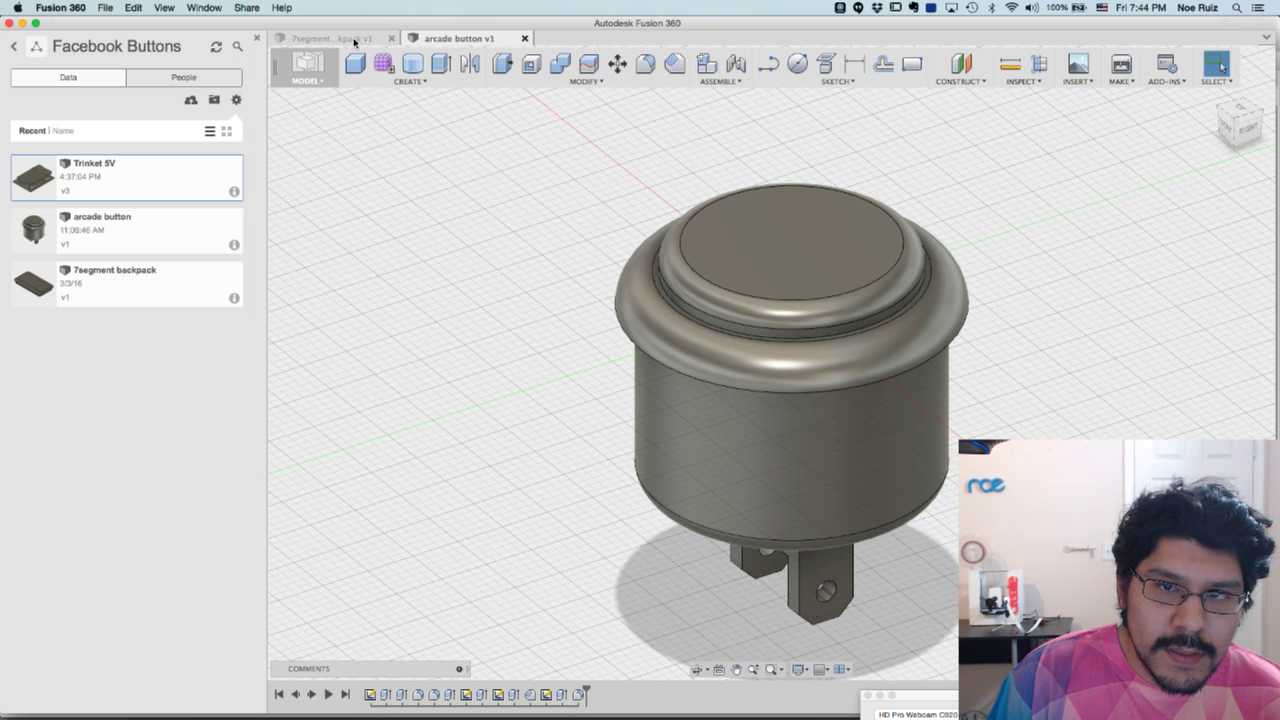
pyautogui.click(391, 38)
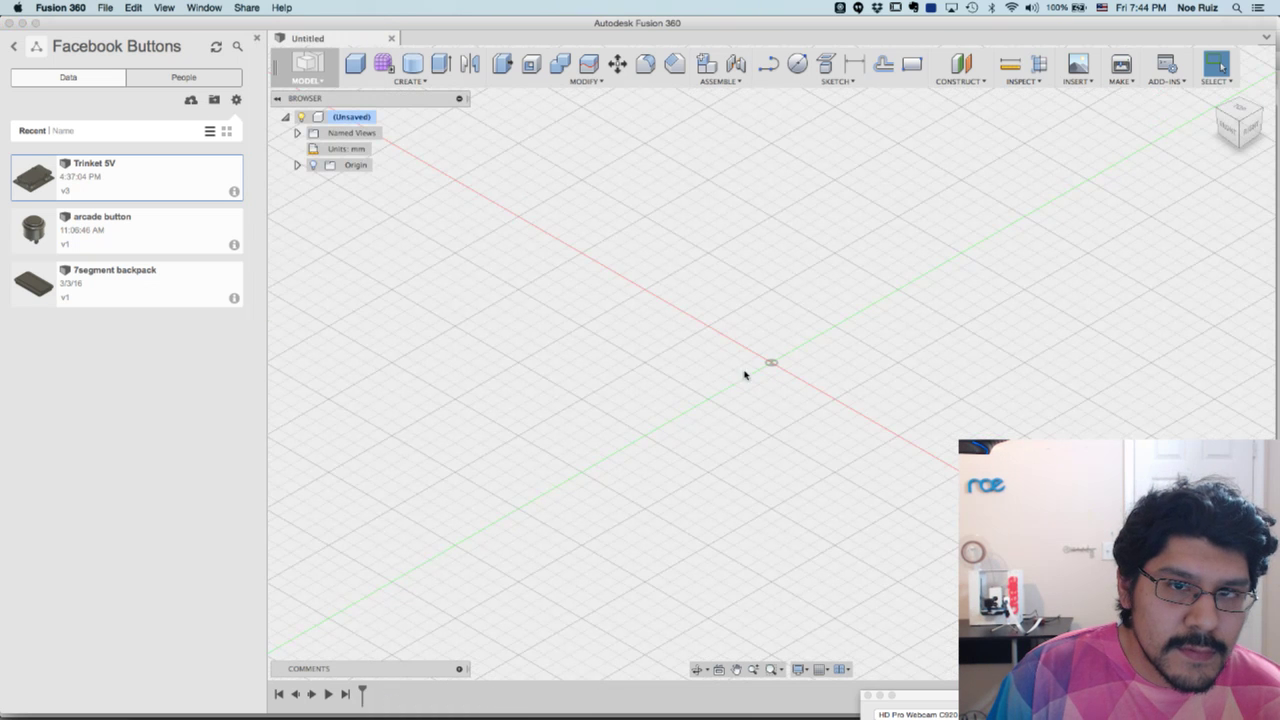
# Show the empty design from the top and hide the project data panel
pyautogui.click(1237, 116)
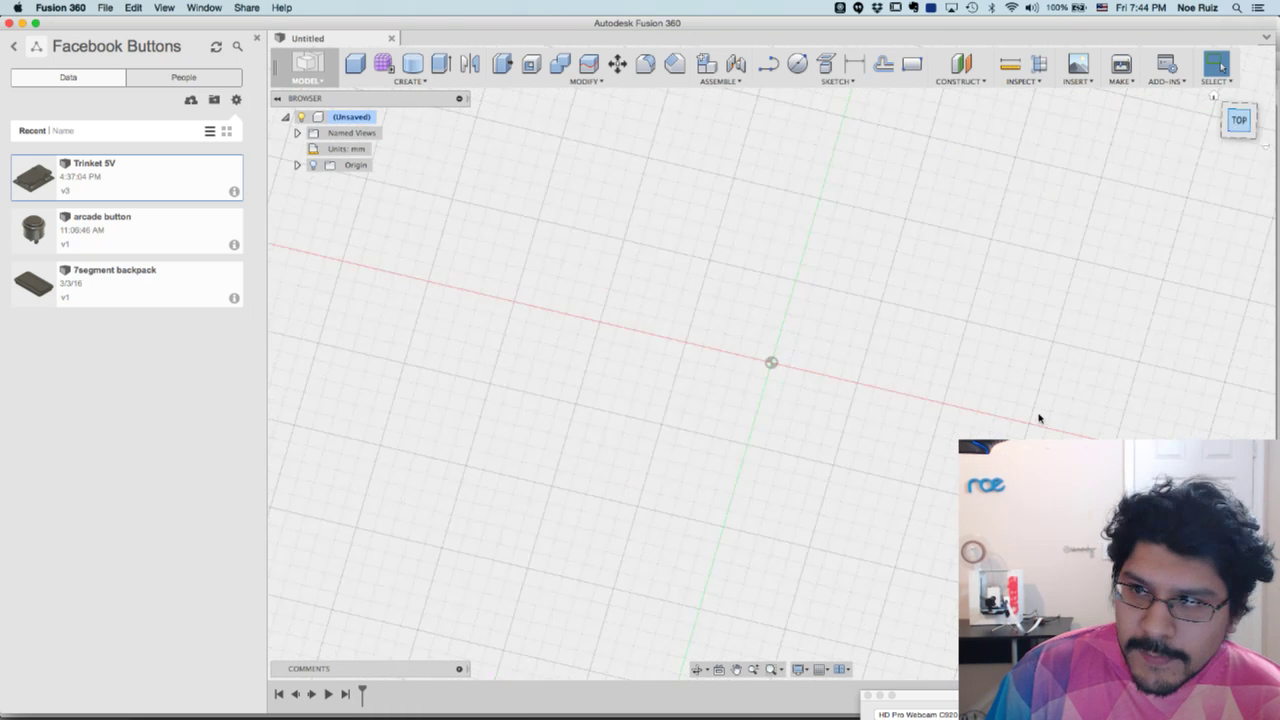
pyautogui.moveTo(869, 386); pyautogui.dragTo(692, 361, button='middle')
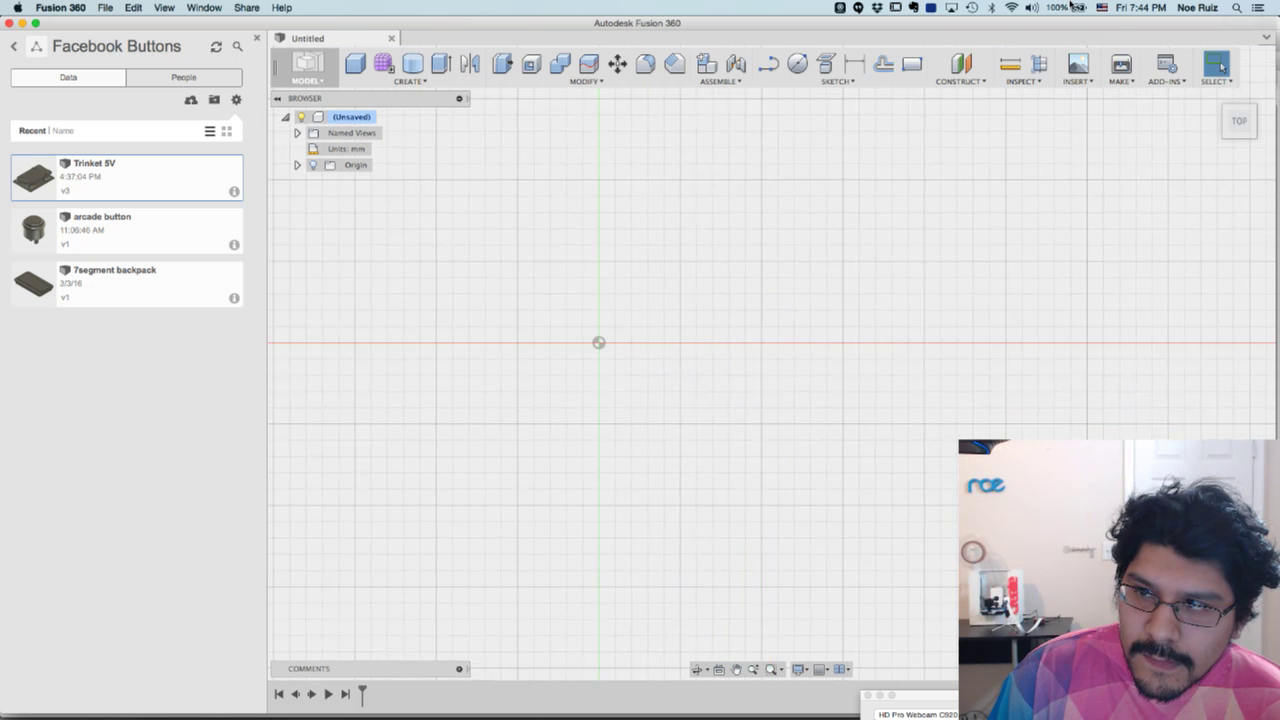
pyautogui.click(255, 38)
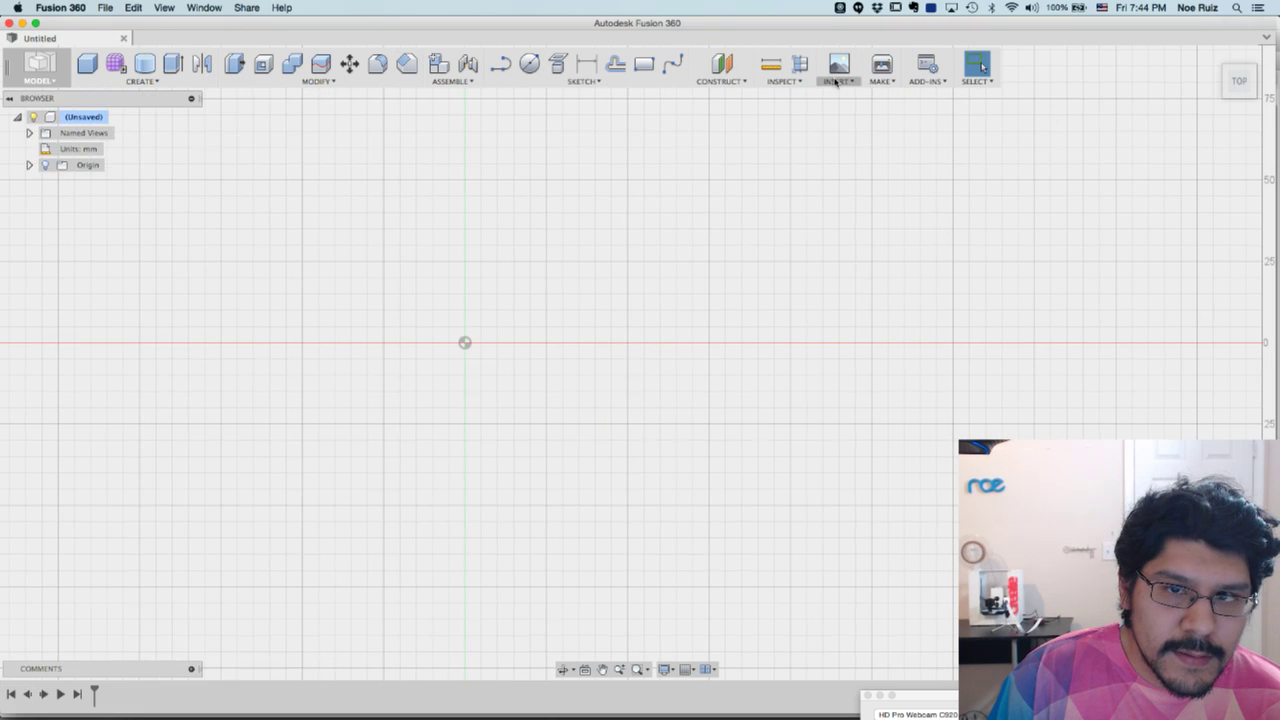
# Start a DXF insert on the origin plane facing the top view, using the file Adafruit 7seg backpack.dxf
pyautogui.click(838, 81)
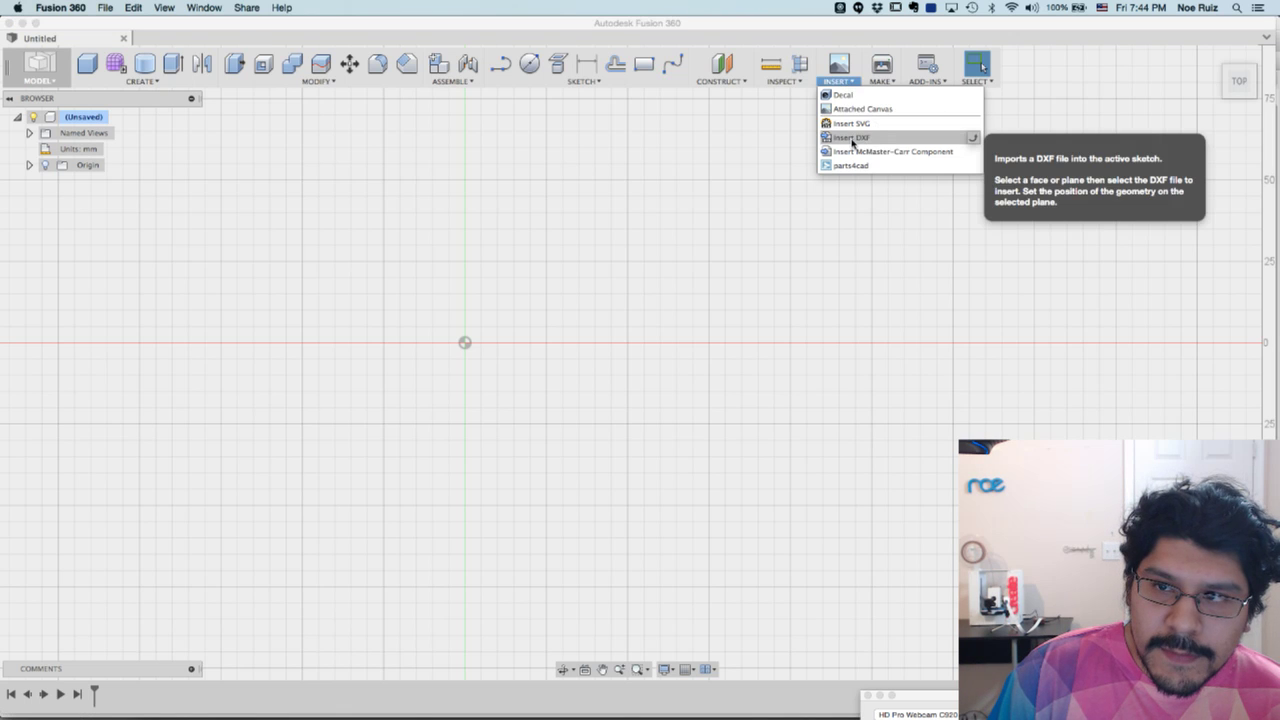
pyautogui.click(852, 137)
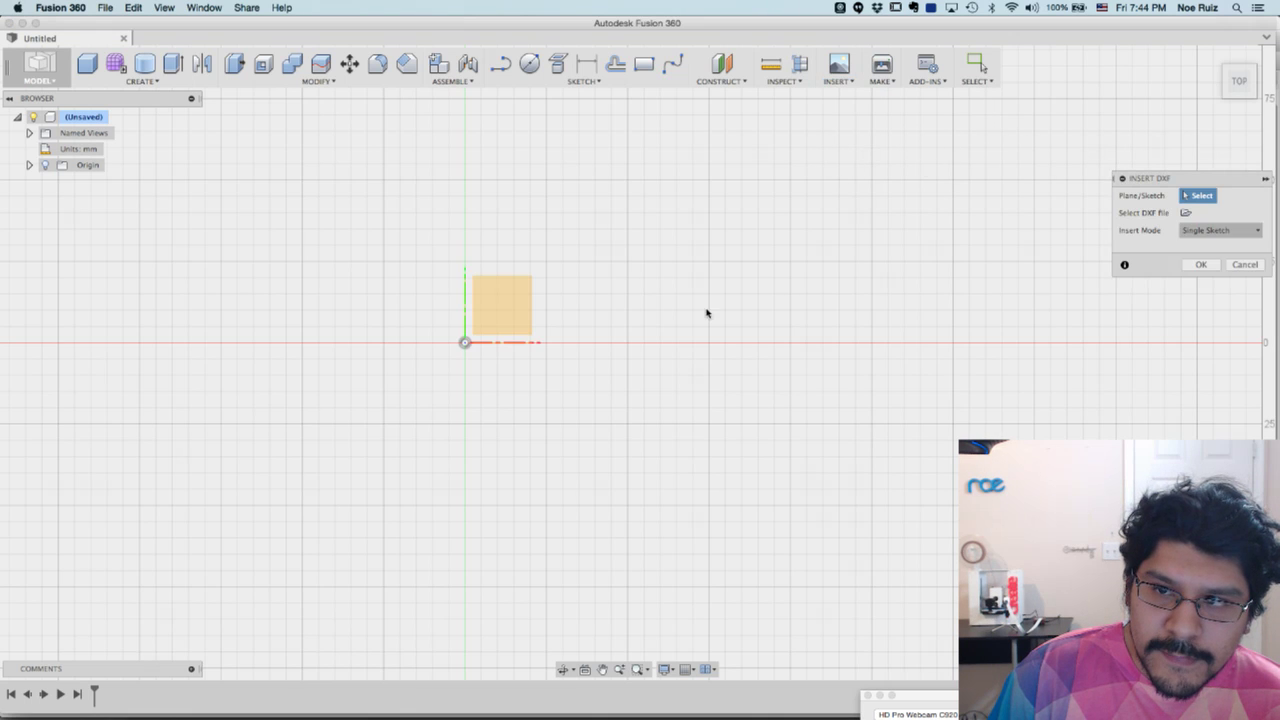
pyautogui.click(511, 308)
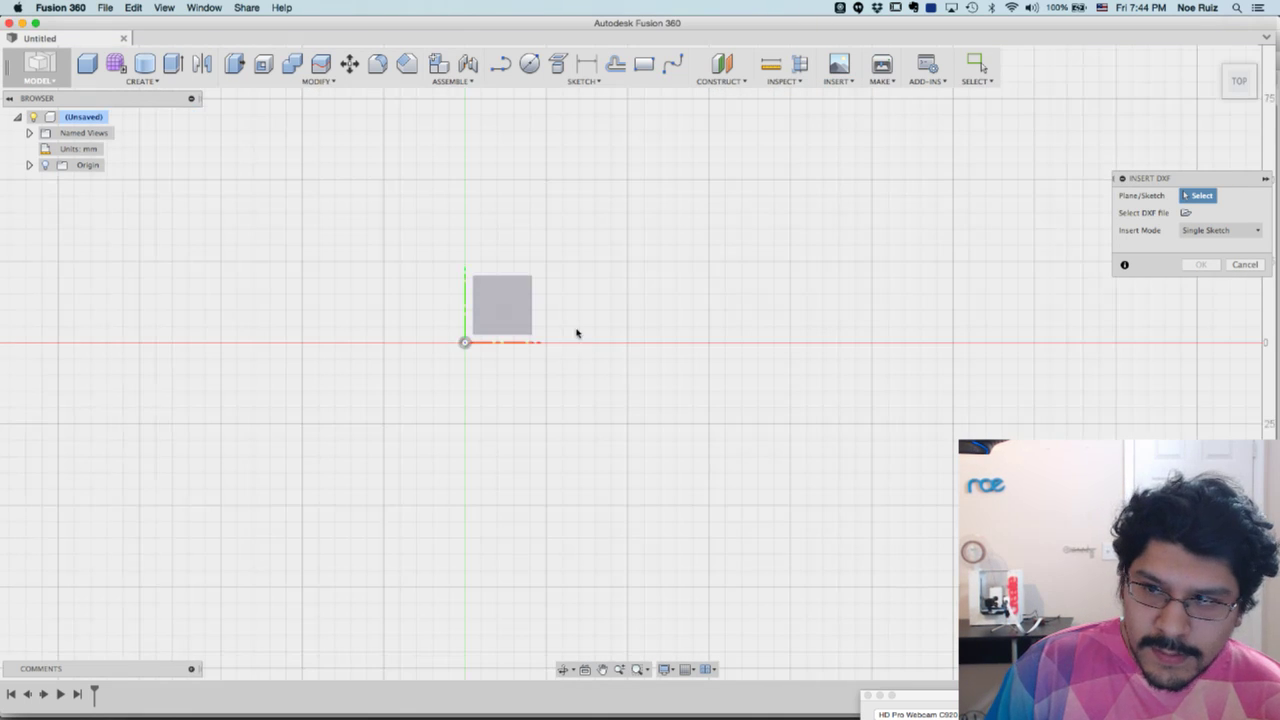
pyautogui.click(1186, 212)
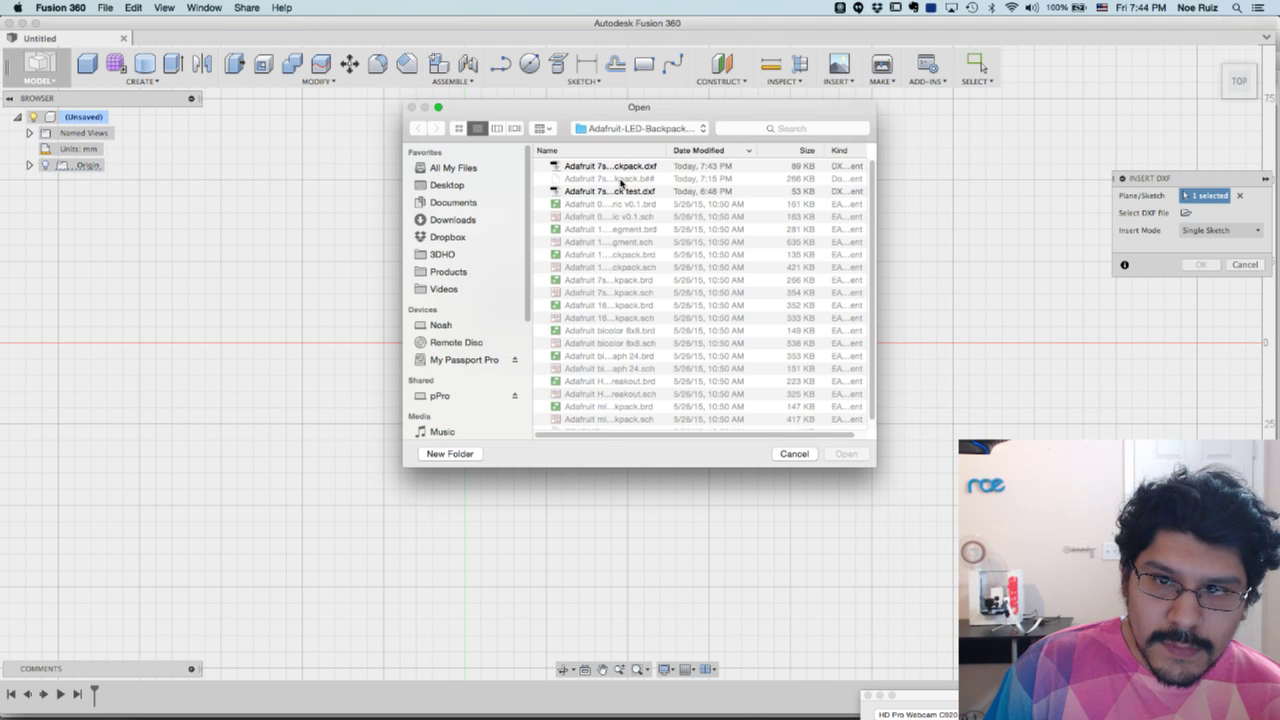
pyautogui.click(628, 166)
pyautogui.moveTo(664, 150); pyautogui.dragTo(757, 150)
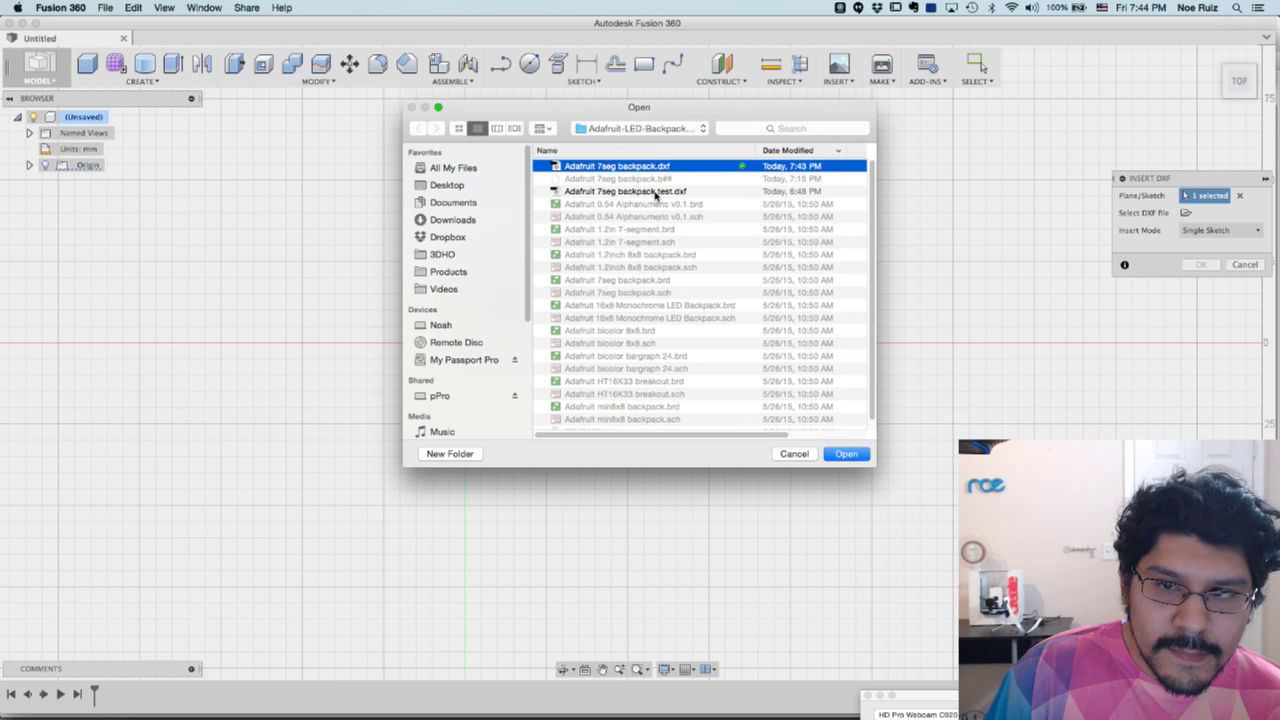
pyautogui.doubleClick(650, 168)
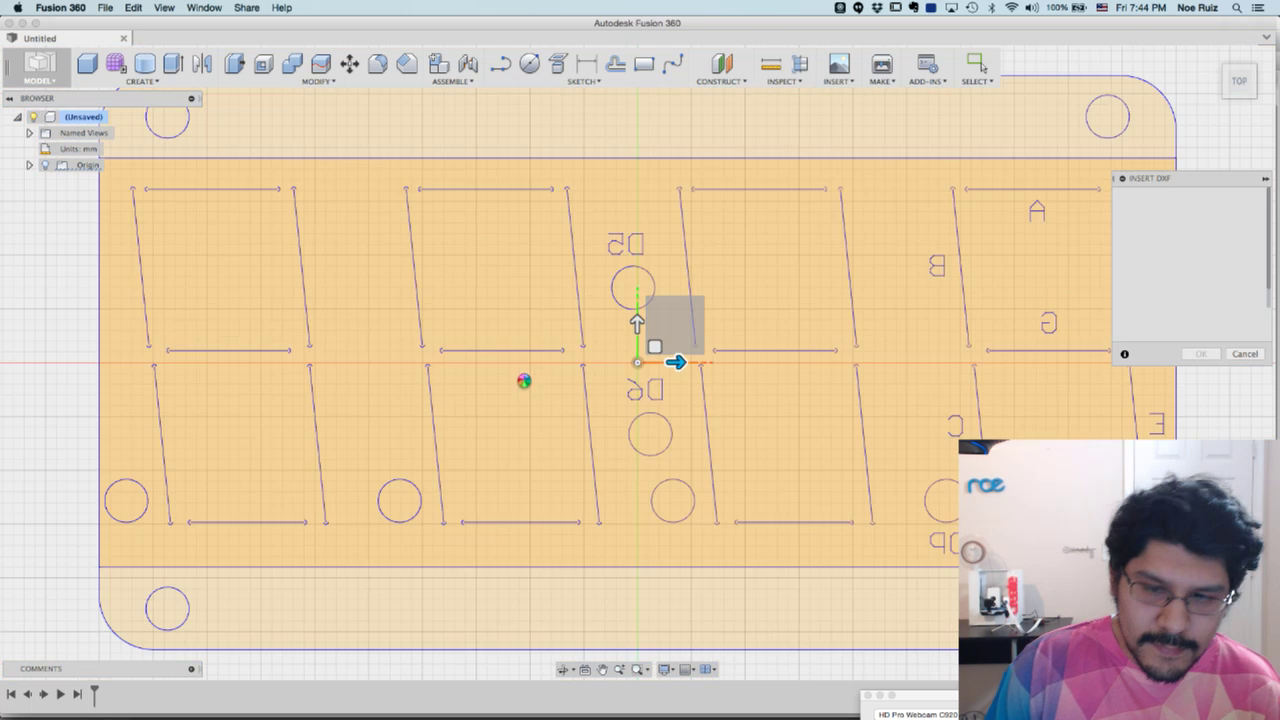
# Toggle DXF layers to check their contents, keep 20 and 52 included, and insert the drawing as One Sketch per Layer
pyautogui.scroll(-3, 528, 372)
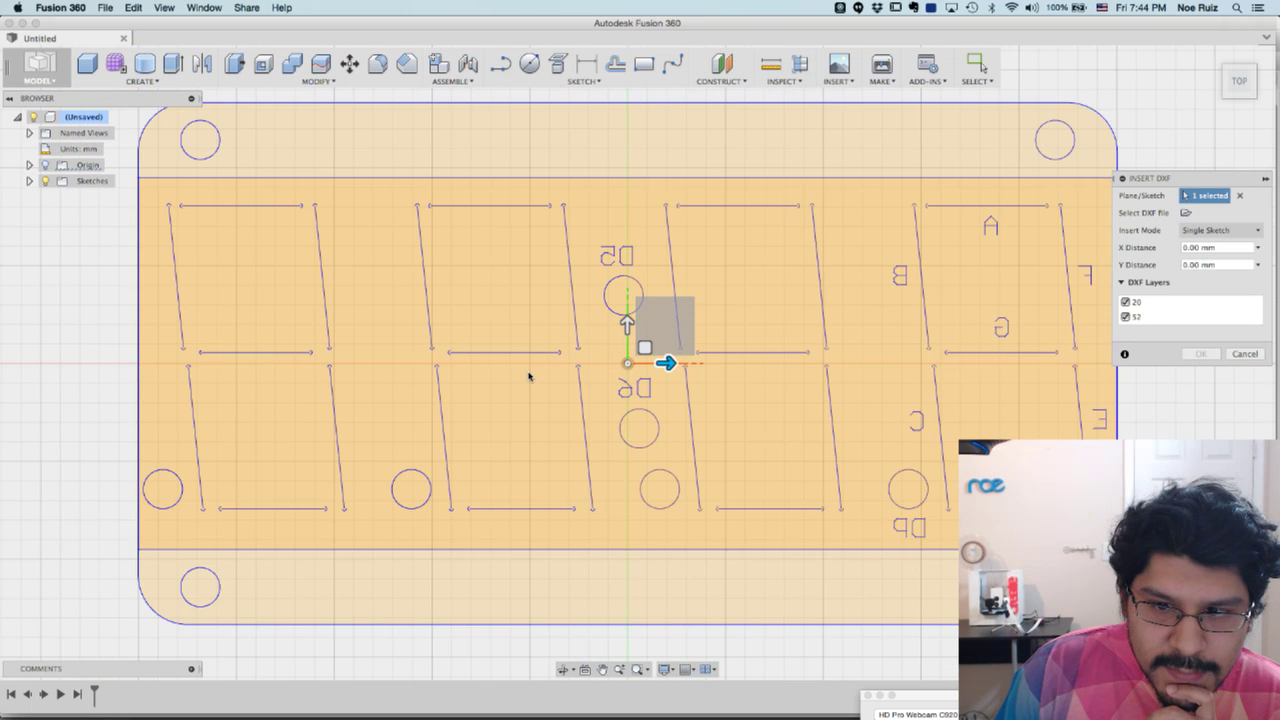
pyautogui.scroll(-2, 529, 376)
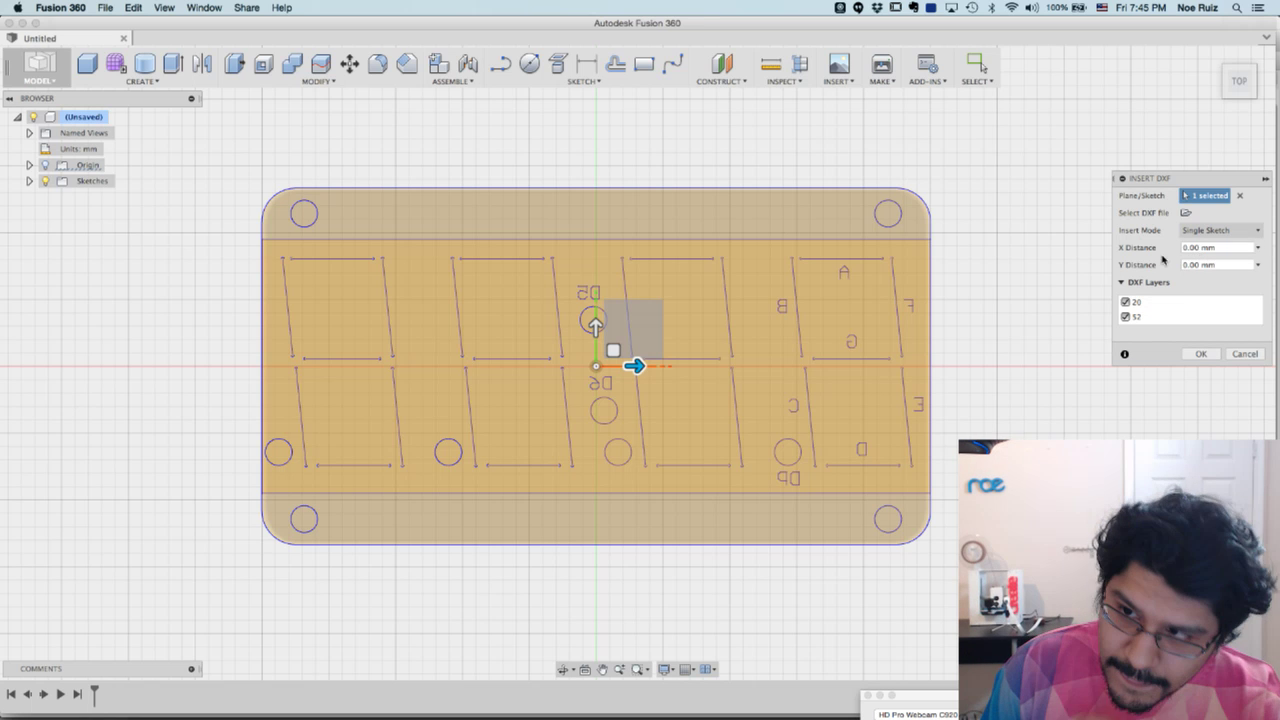
pyautogui.click(1125, 317)
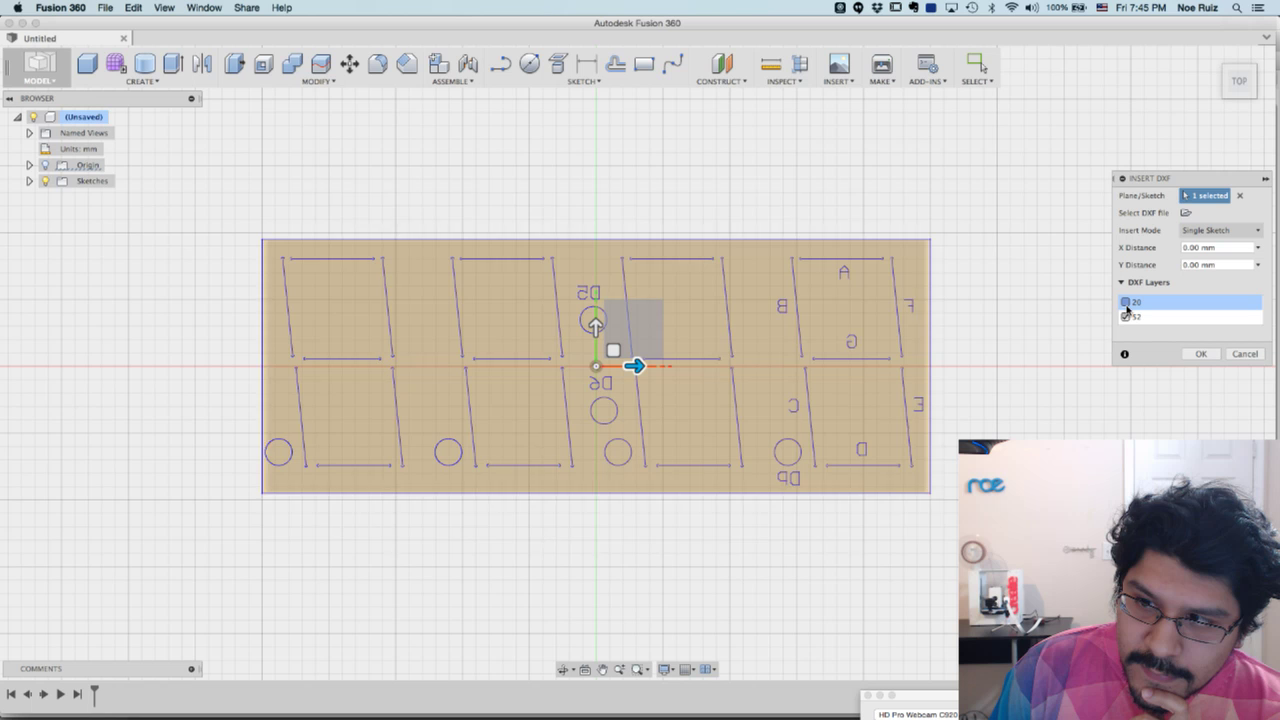
pyautogui.click(1125, 316)
pyautogui.click(1205, 235)
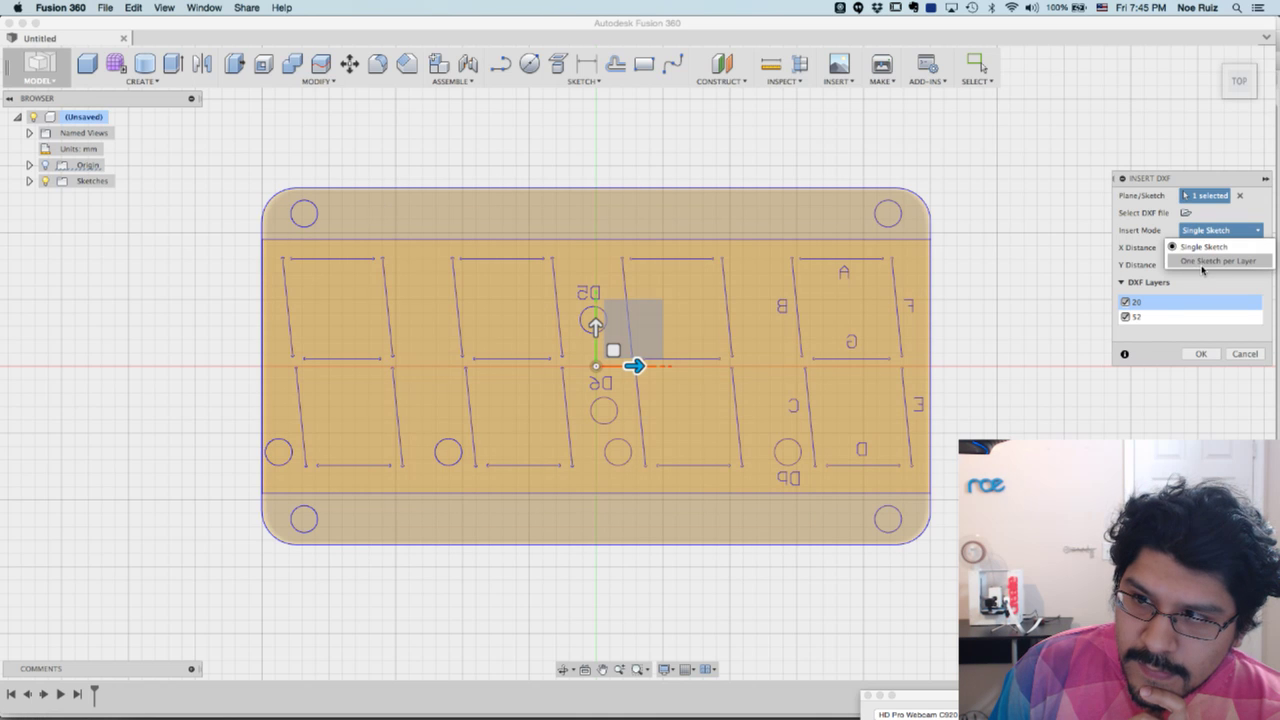
pyautogui.click(1195, 262)
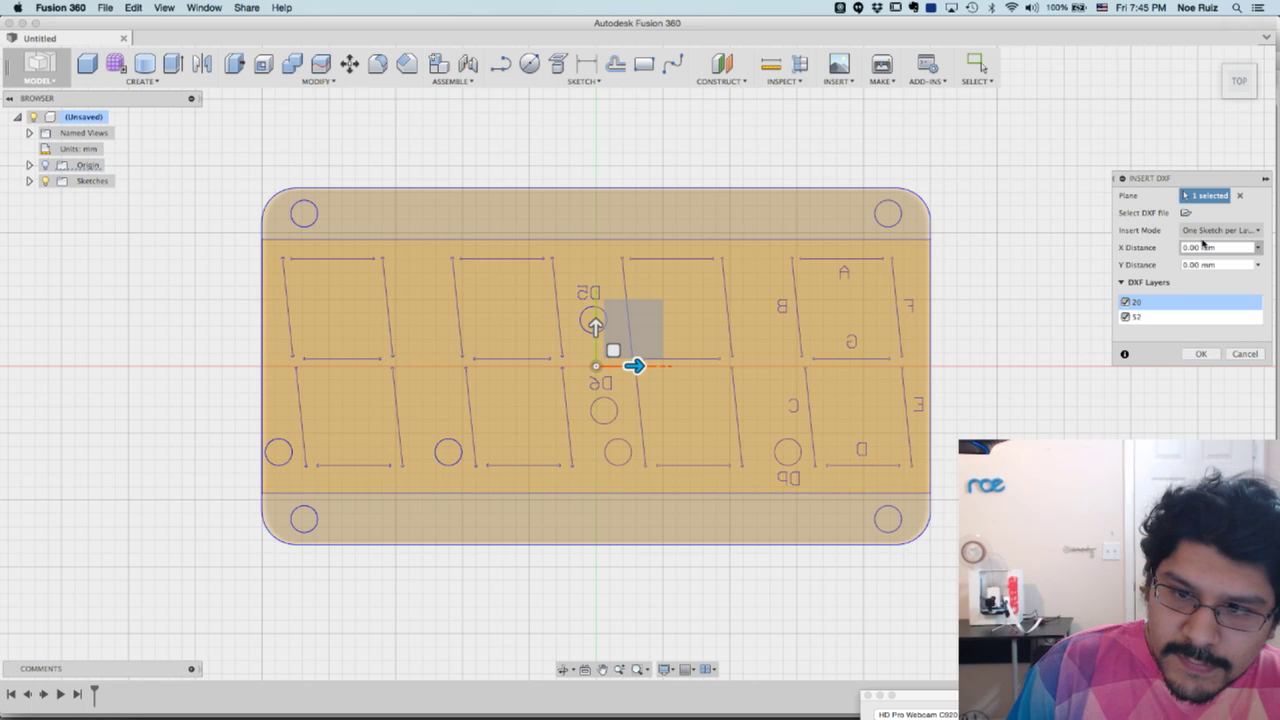
pyautogui.click(1200, 354)
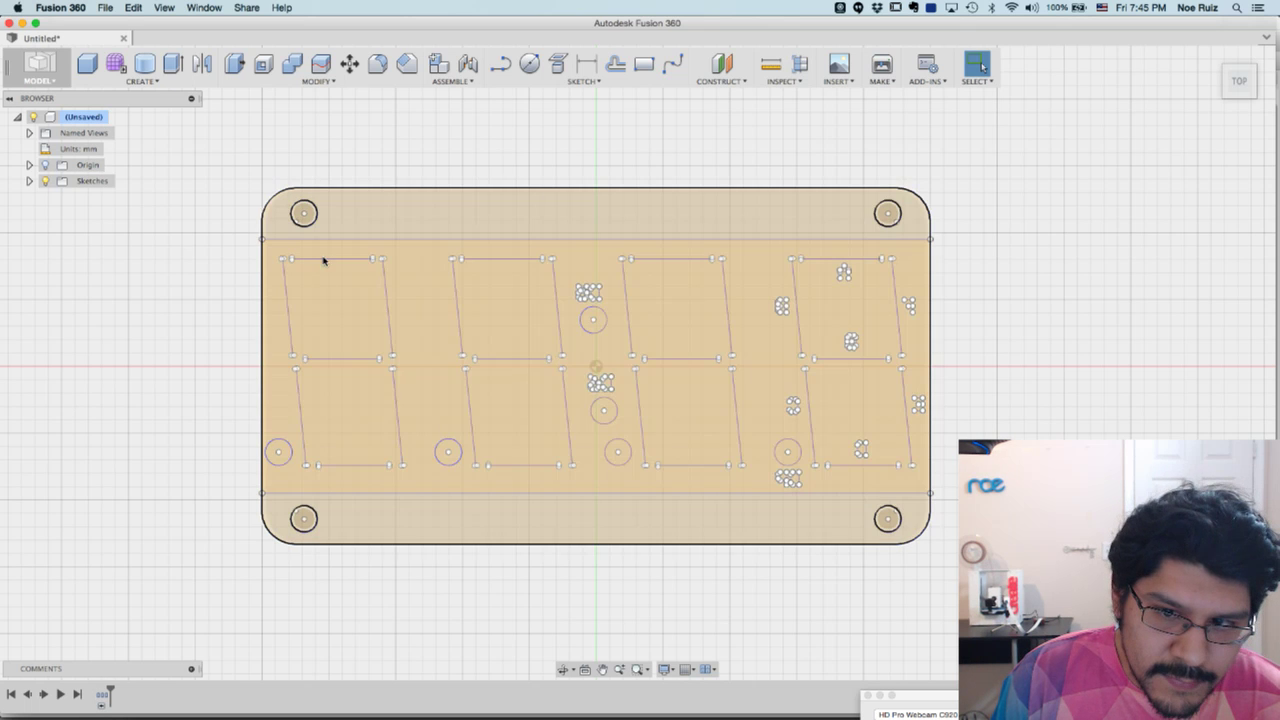
# Expand the sketches, check the visibility of sketch 20 and hide sketch 52 so only the board outline and mounting holes show
pyautogui.scroll(2, 289, 245)
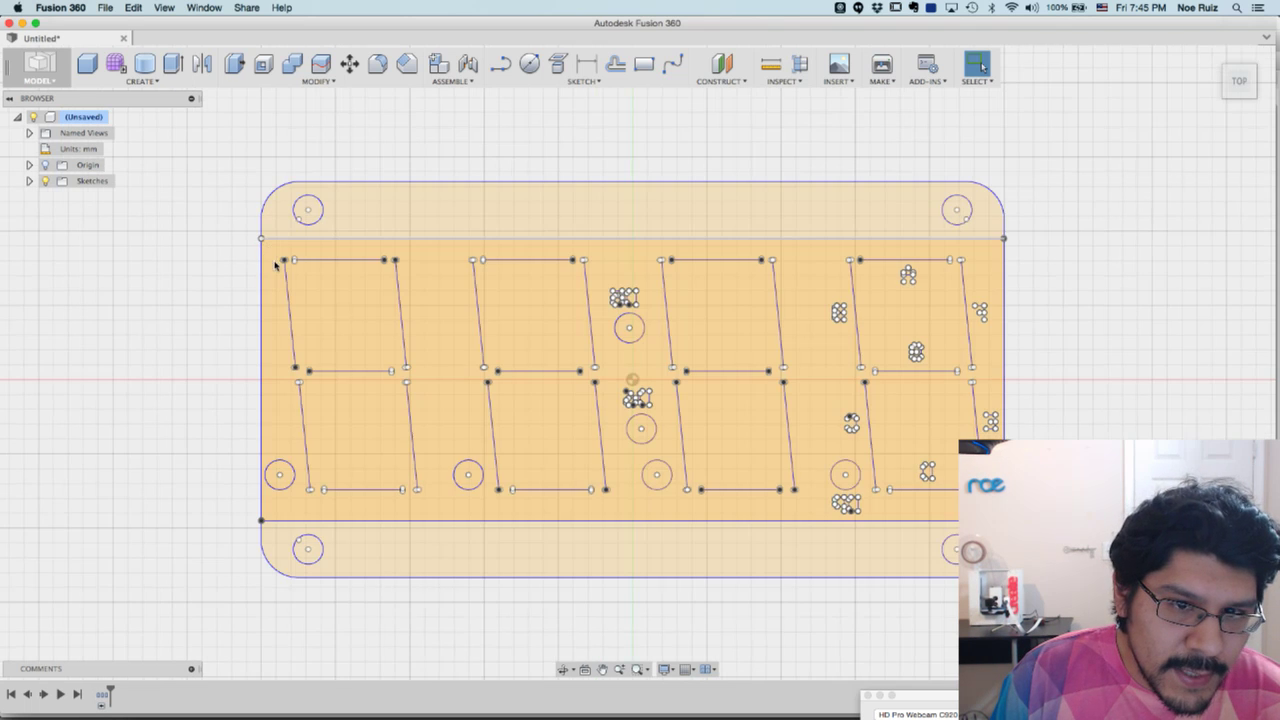
pyautogui.scroll(5, 284, 257)
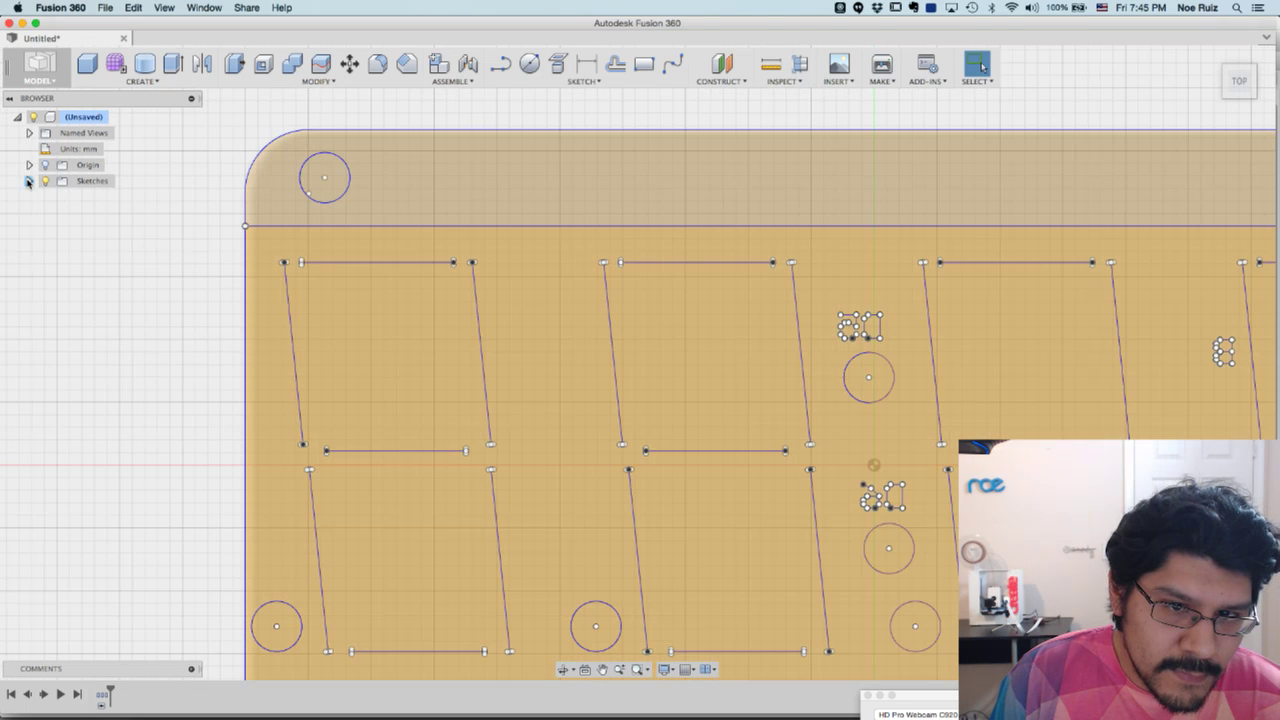
pyautogui.click(29, 181)
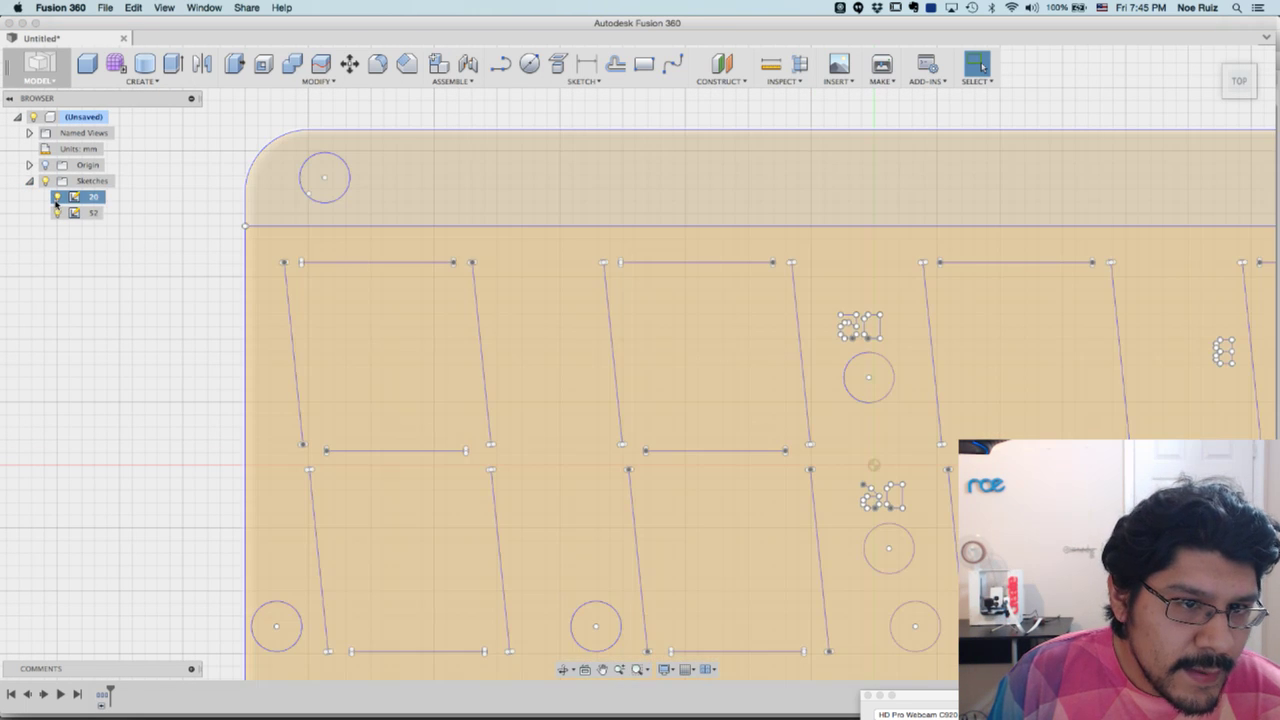
pyautogui.click(56, 200)
pyautogui.click(56, 200)
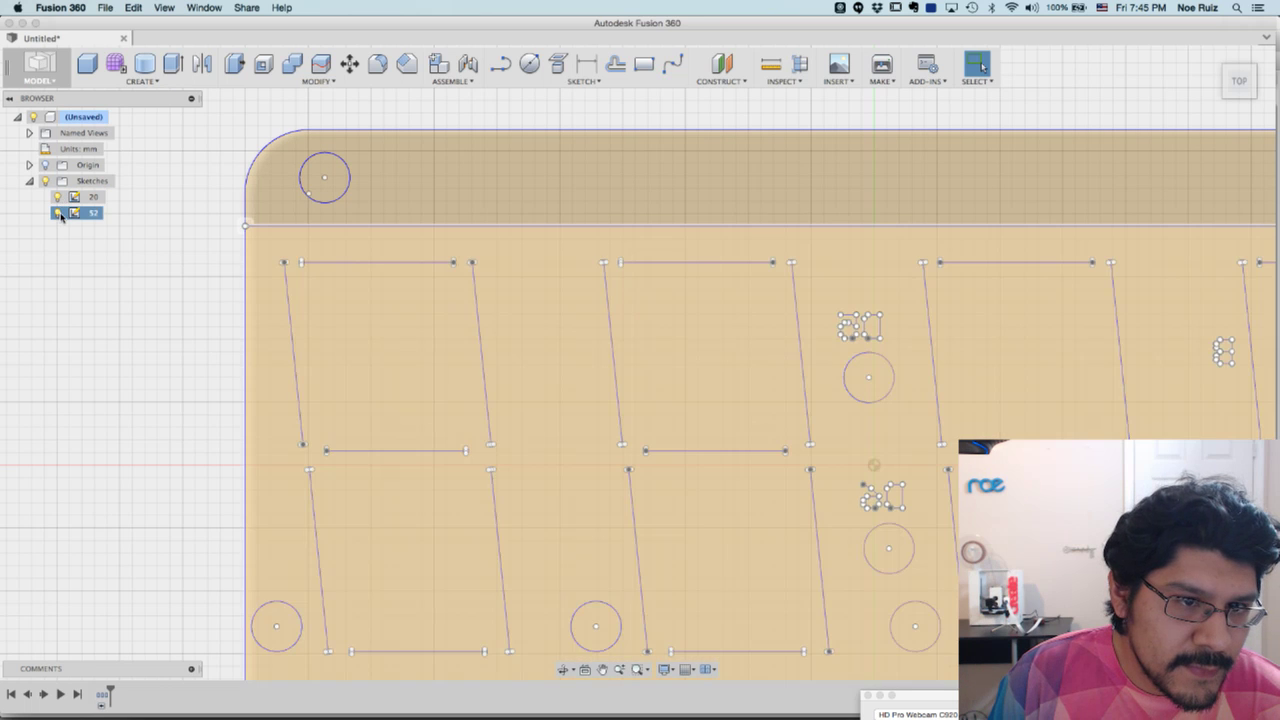
pyautogui.click(57, 212)
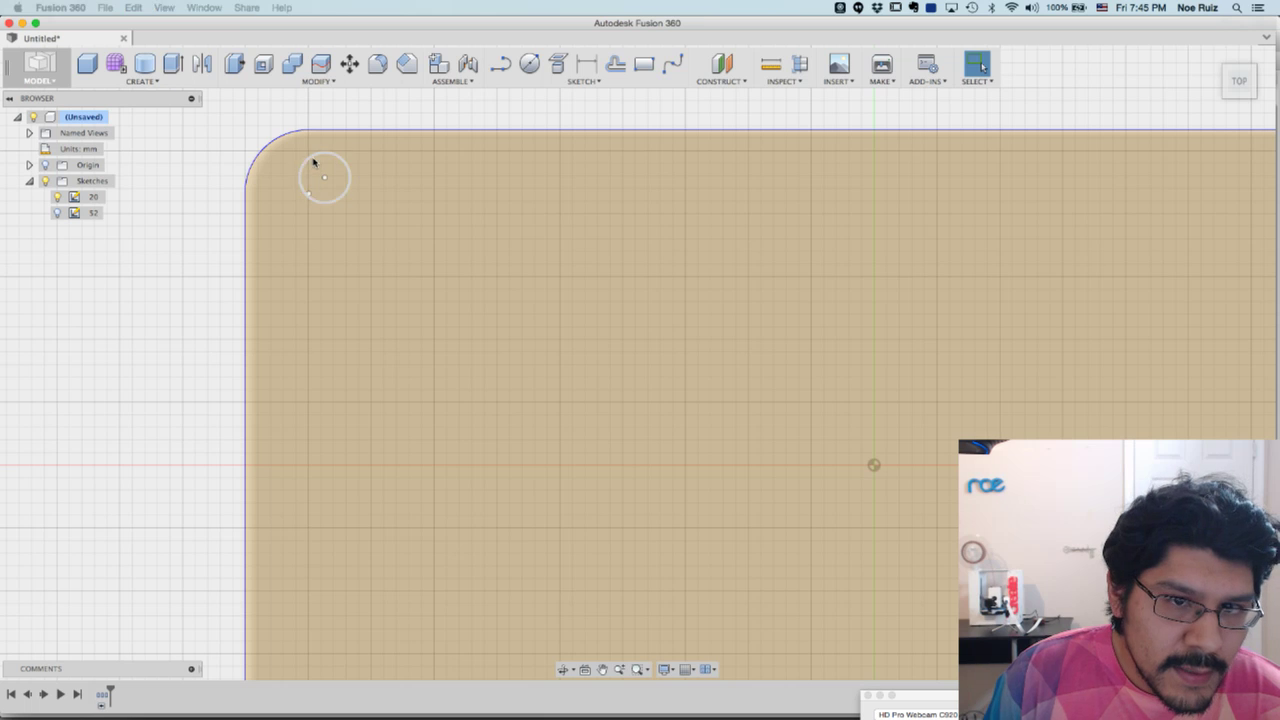
# Pick the upper-left mounting hole, switch to EAGLE and inspect the same hole's object properties for its size
pyautogui.click(313, 161)
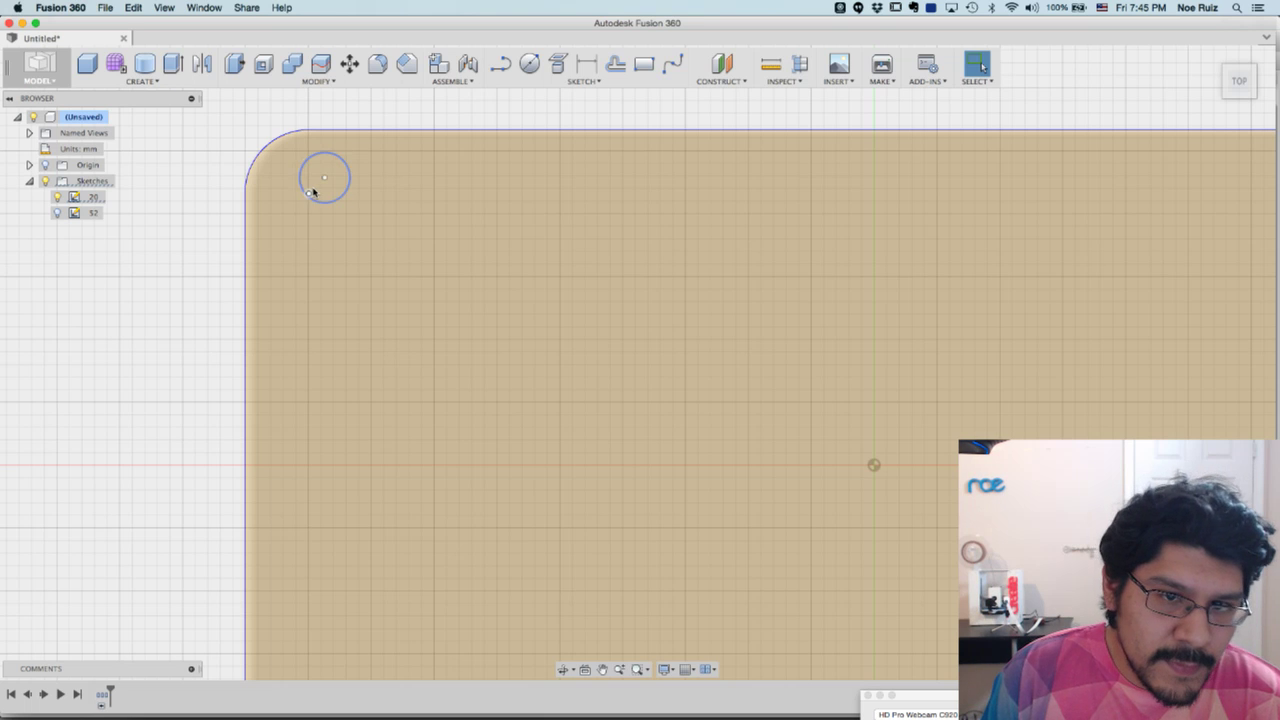
pyautogui.press('super+Tab')
pyautogui.click(461, 360)
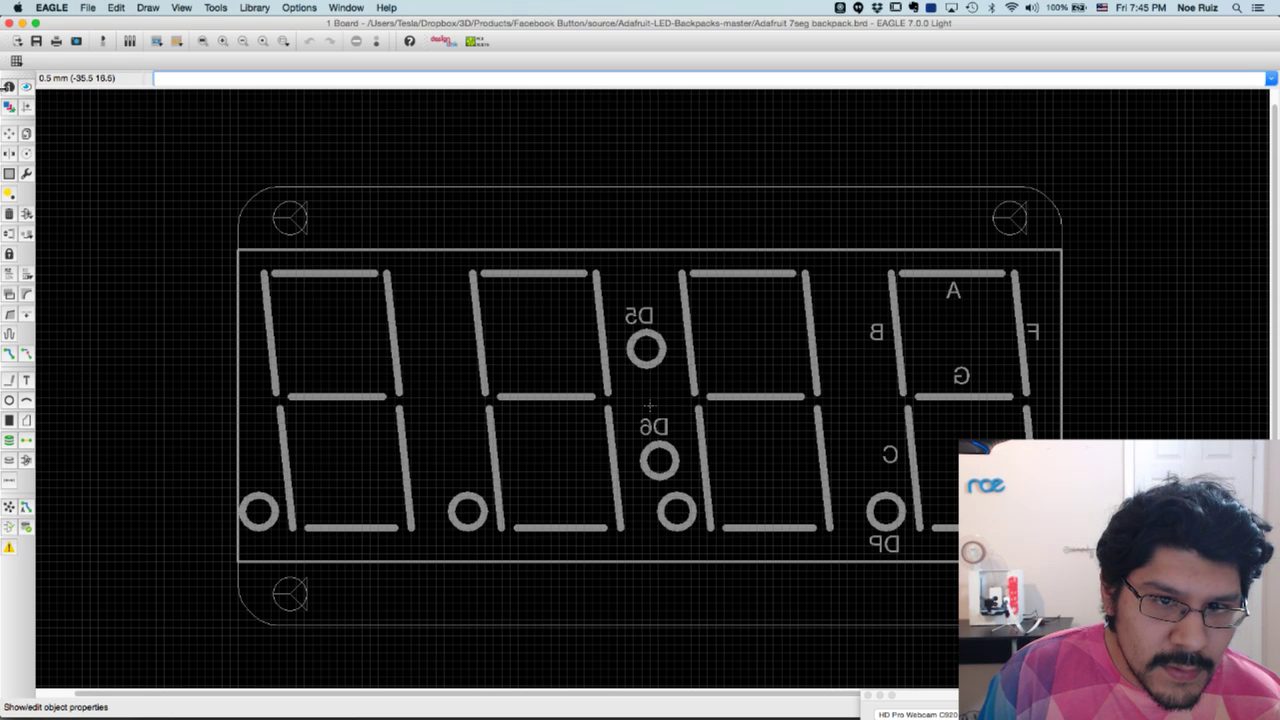
pyautogui.click(9, 87)
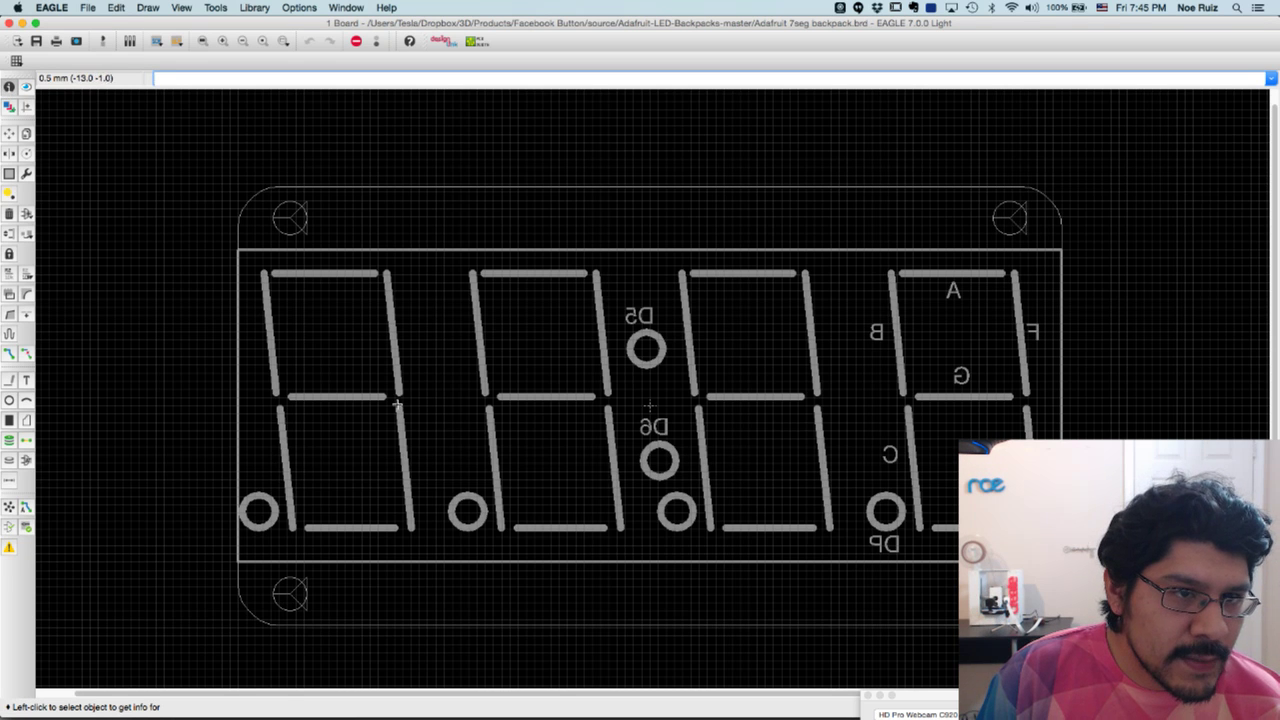
pyautogui.scroll(2, 296, 201)
pyautogui.scroll(2, 296, 201)
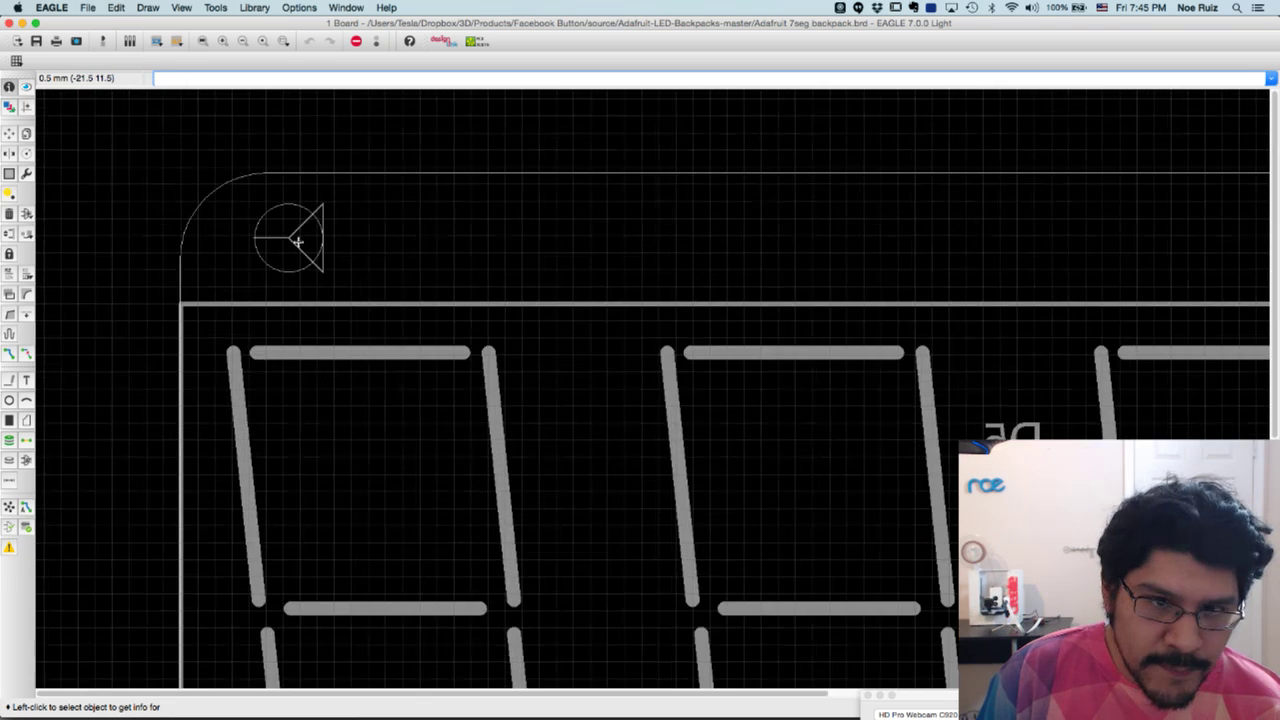
pyautogui.click(290, 241)
pyautogui.press('Tab')
pyautogui.press('Tab')
pyautogui.click(478, 284)
# Return to Fusion 360 and measure the diameter of the upper-left mounting hole
pyautogui.press('super+Tab')
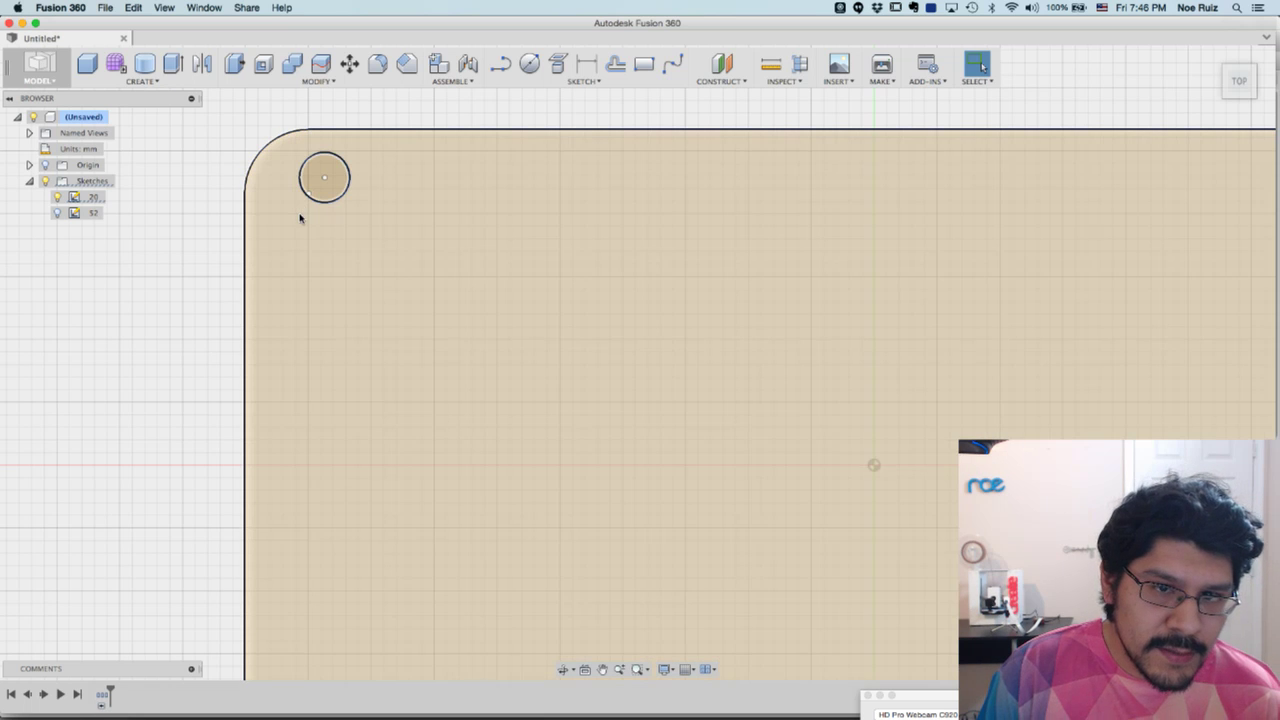
pyautogui.press('i')
pyautogui.click(305, 195)
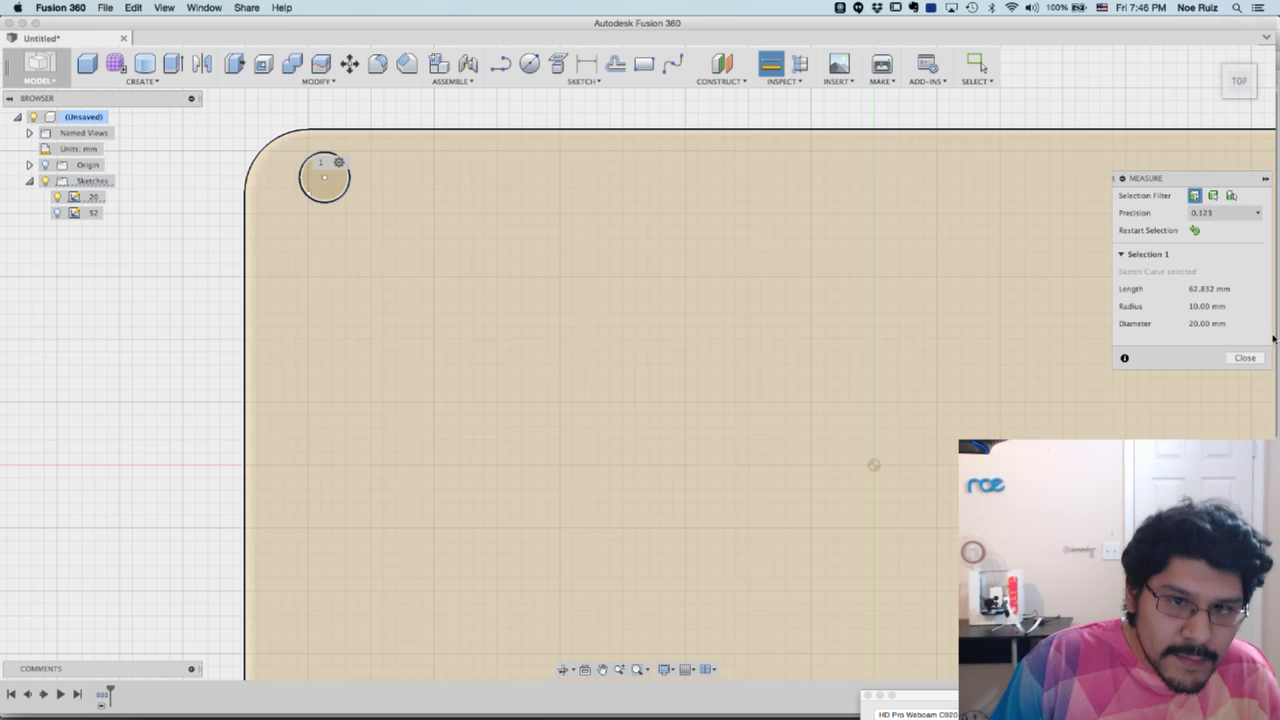
pyautogui.click(1245, 357)
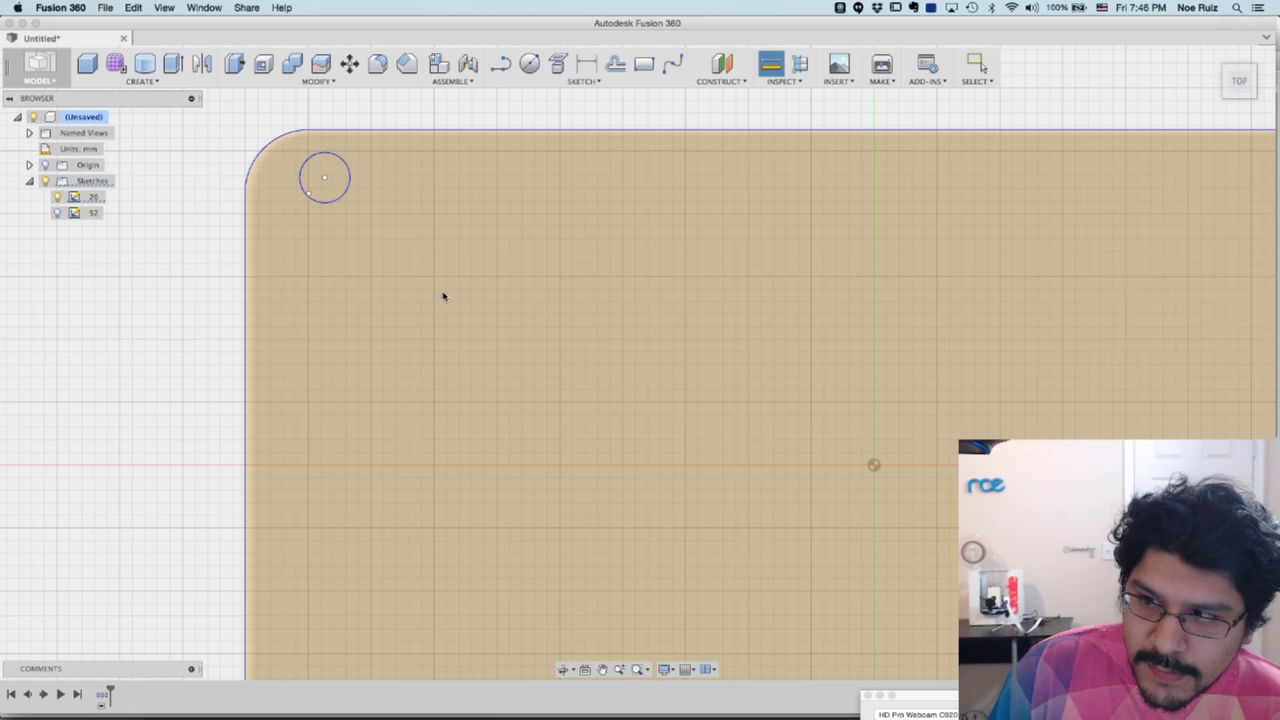
# Scale sketch 20 uniformly about the origin by a factor of 0.1
pyautogui.scroll(-5, 443, 296)
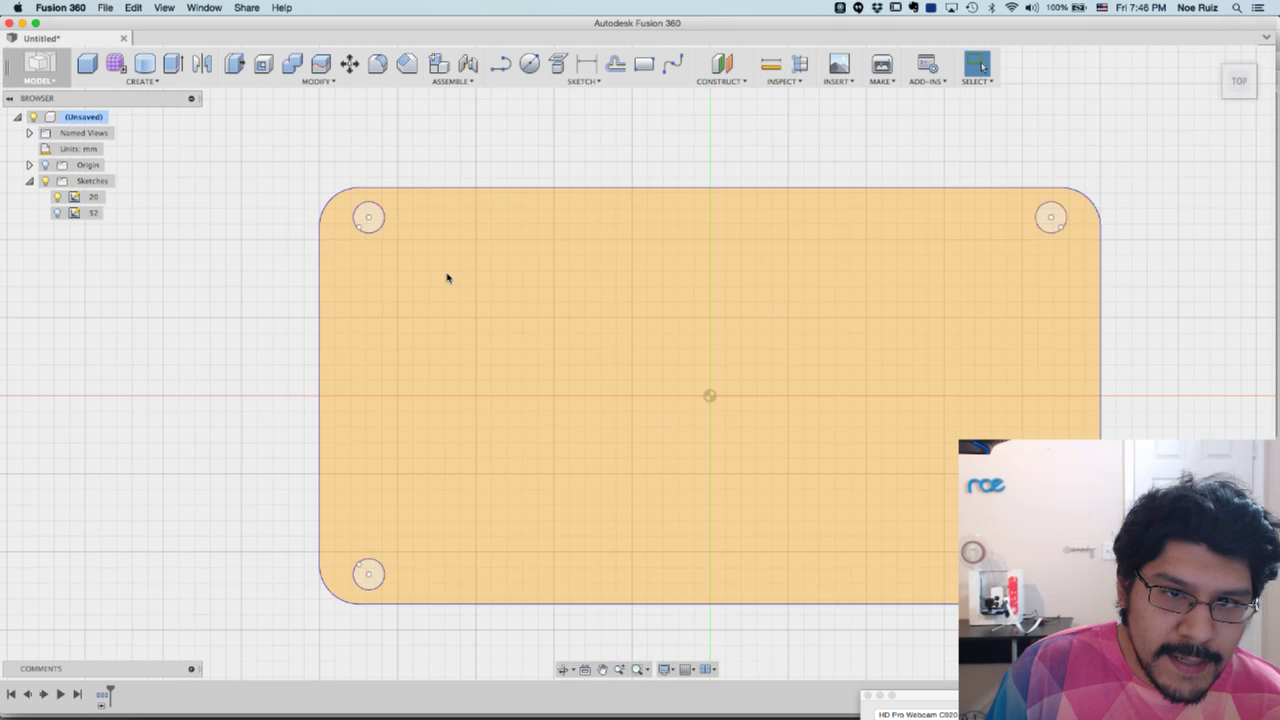
pyautogui.click(325, 80)
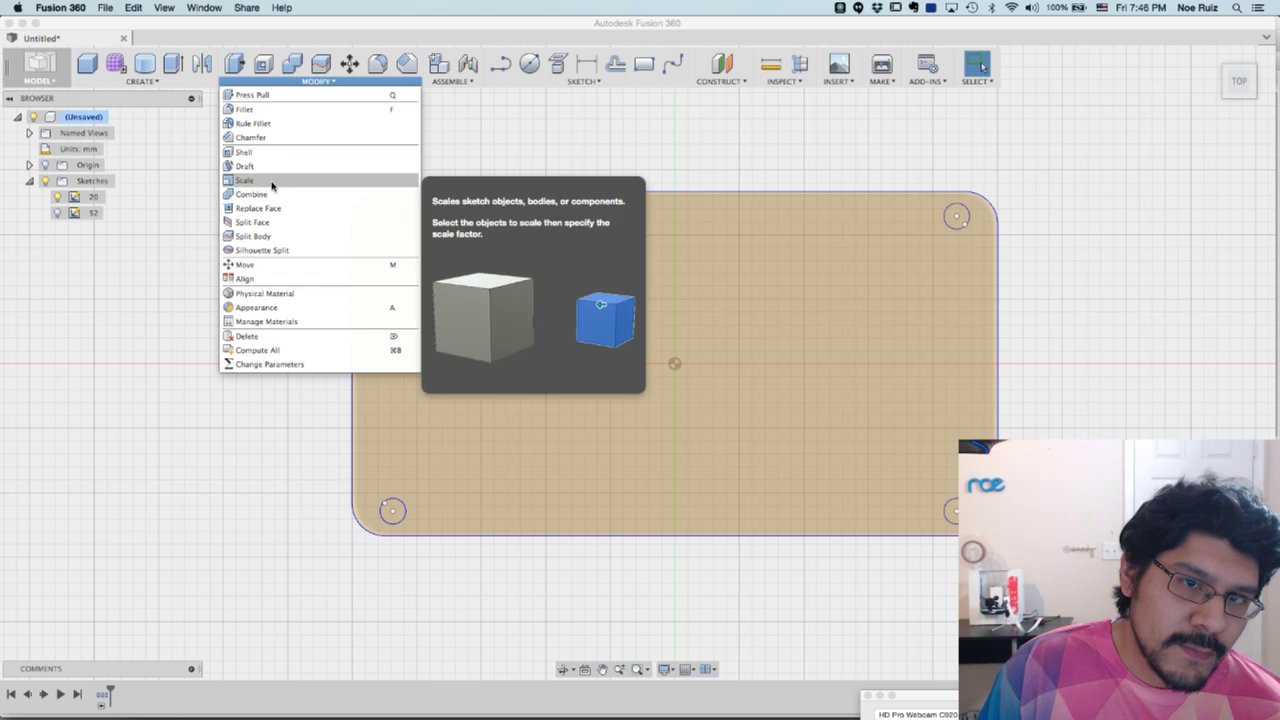
pyautogui.click(274, 181)
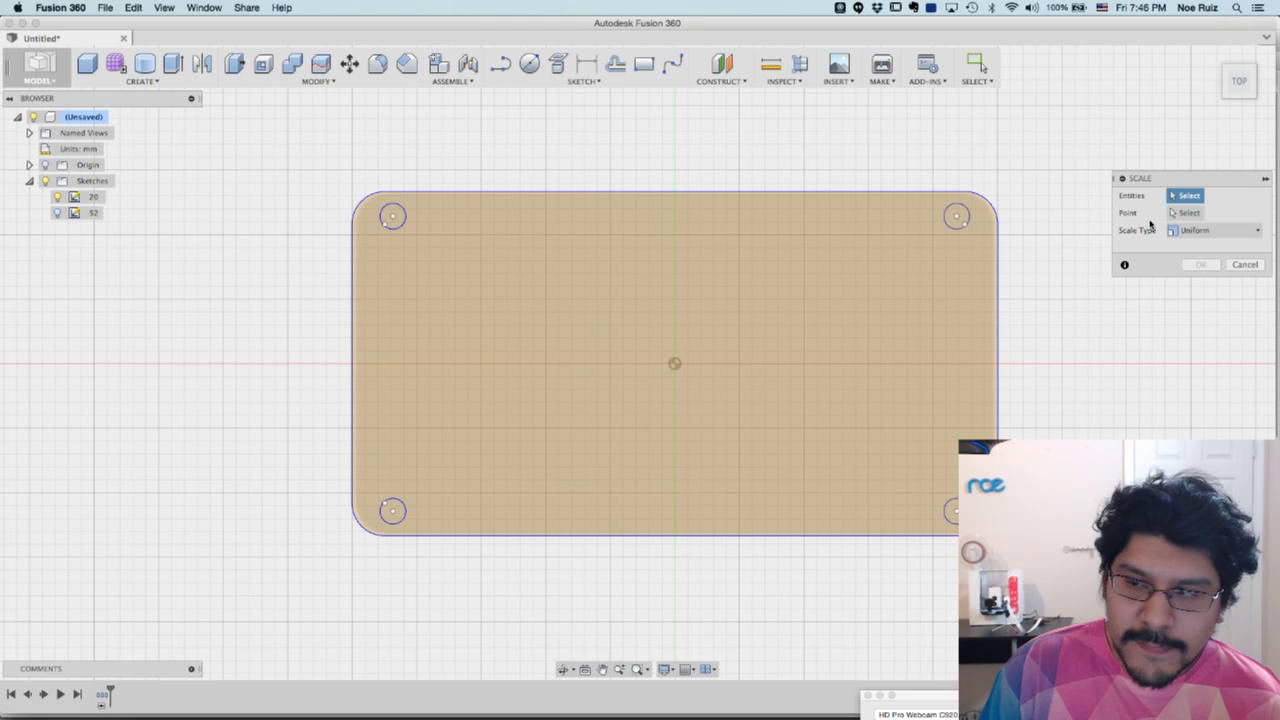
pyautogui.moveTo(1046, 172); pyautogui.dragTo(325, 568)
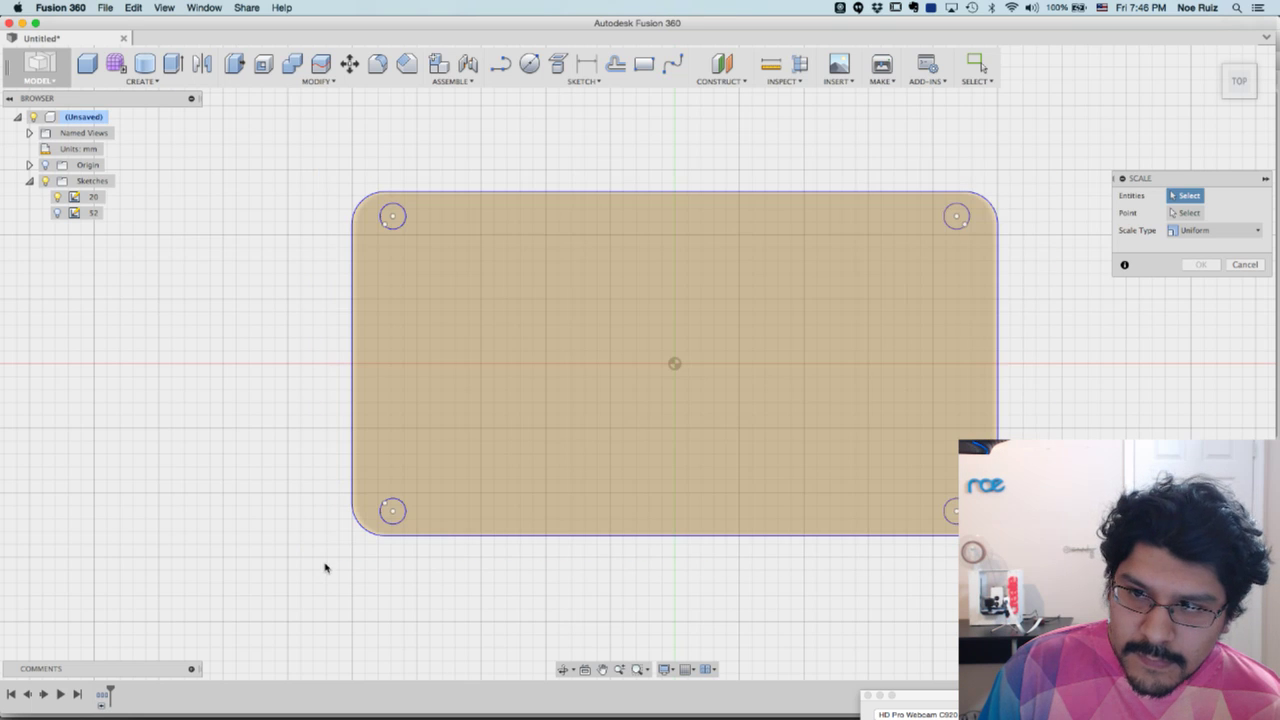
pyautogui.click(96, 198)
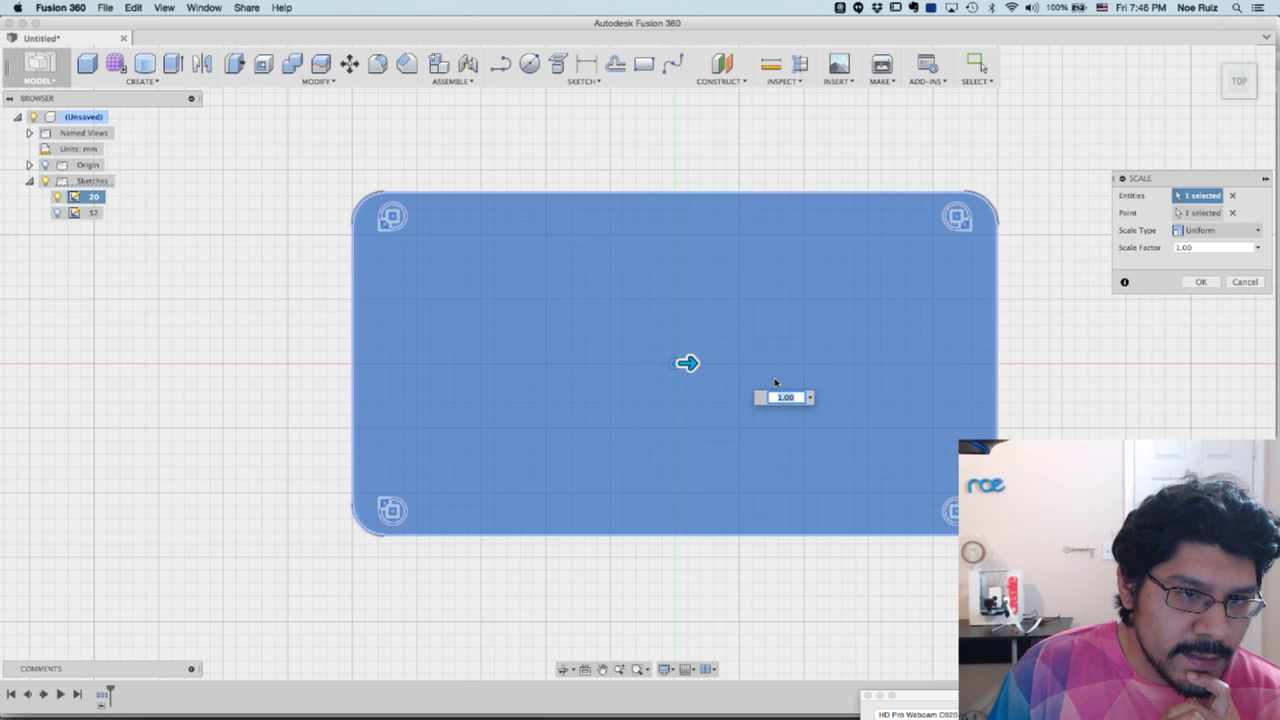
pyautogui.write('0.1')
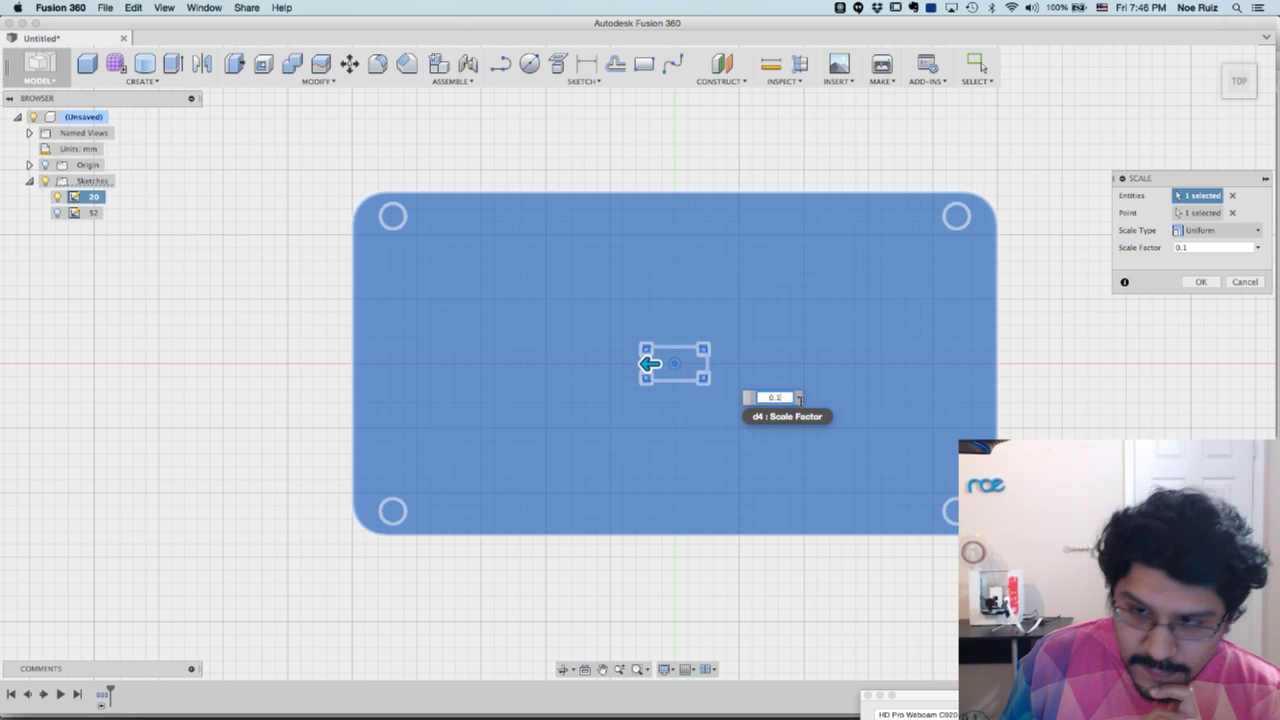
pyautogui.click(1201, 282)
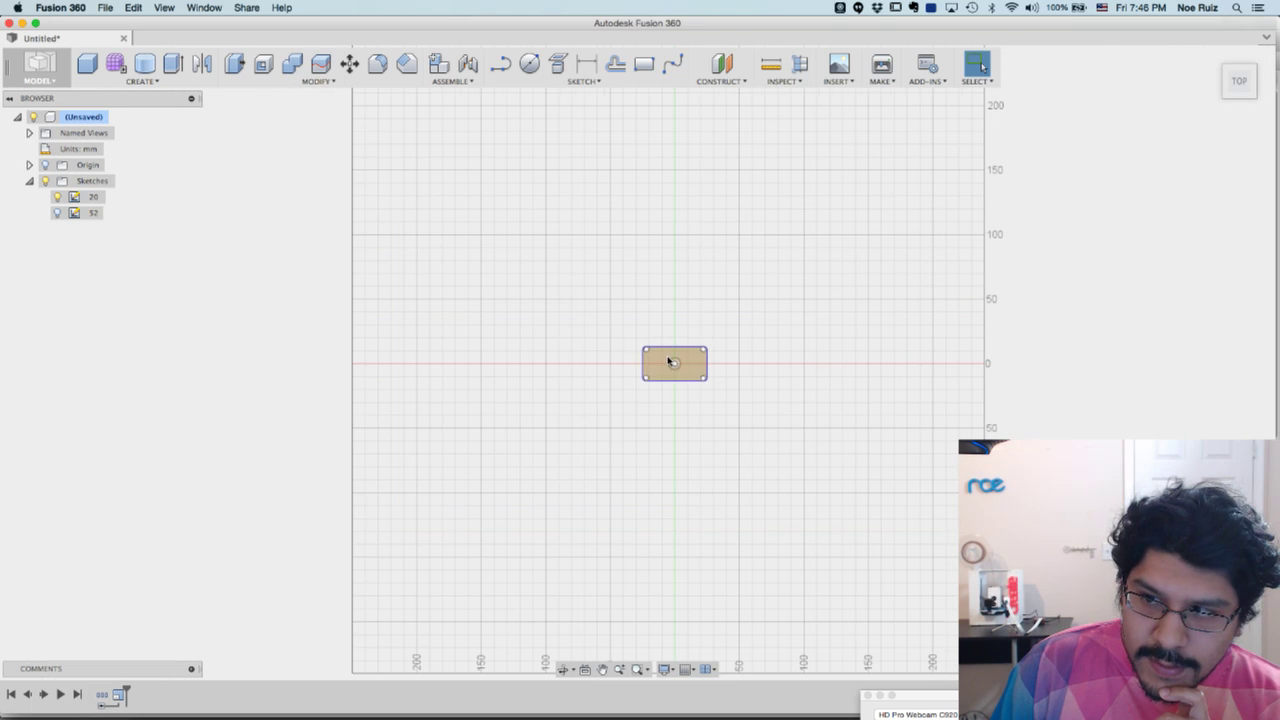
# Measure the diameter of the upper-left mounting hole in the scaled sketch
pyautogui.scroll(5, 650, 357)
pyautogui.scroll(6, 645, 356)
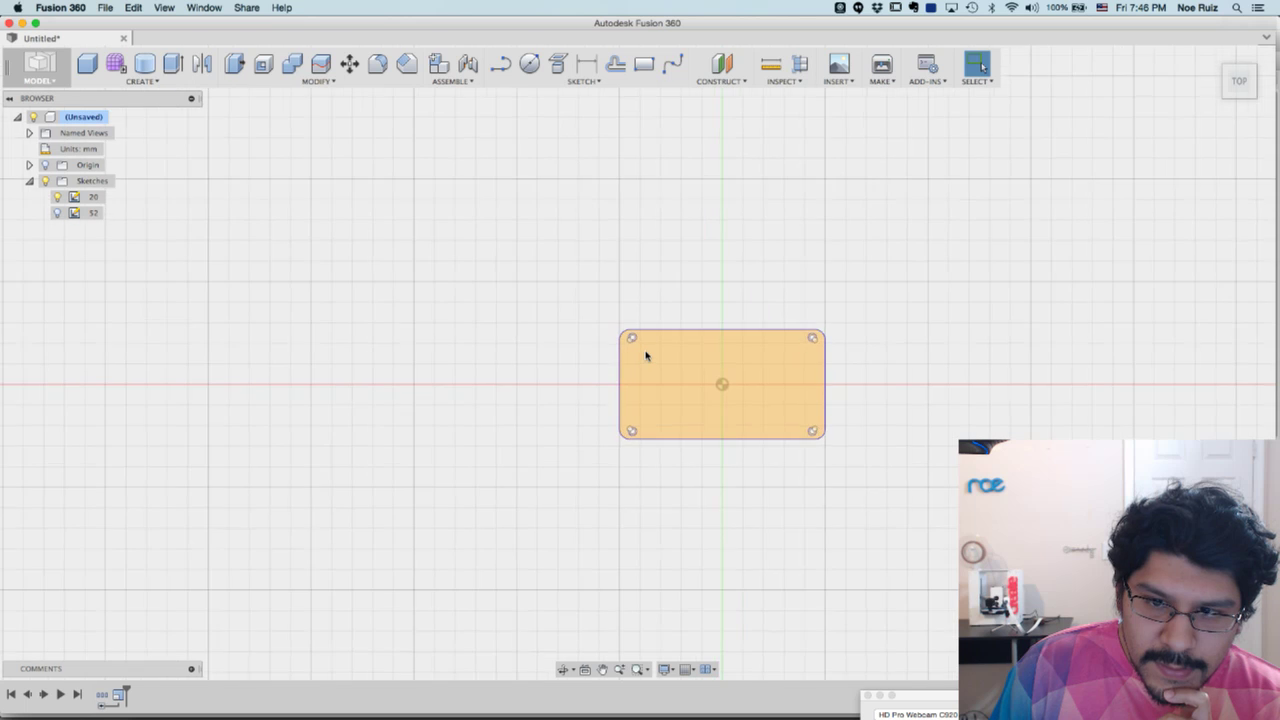
pyautogui.scroll(4, 633, 342)
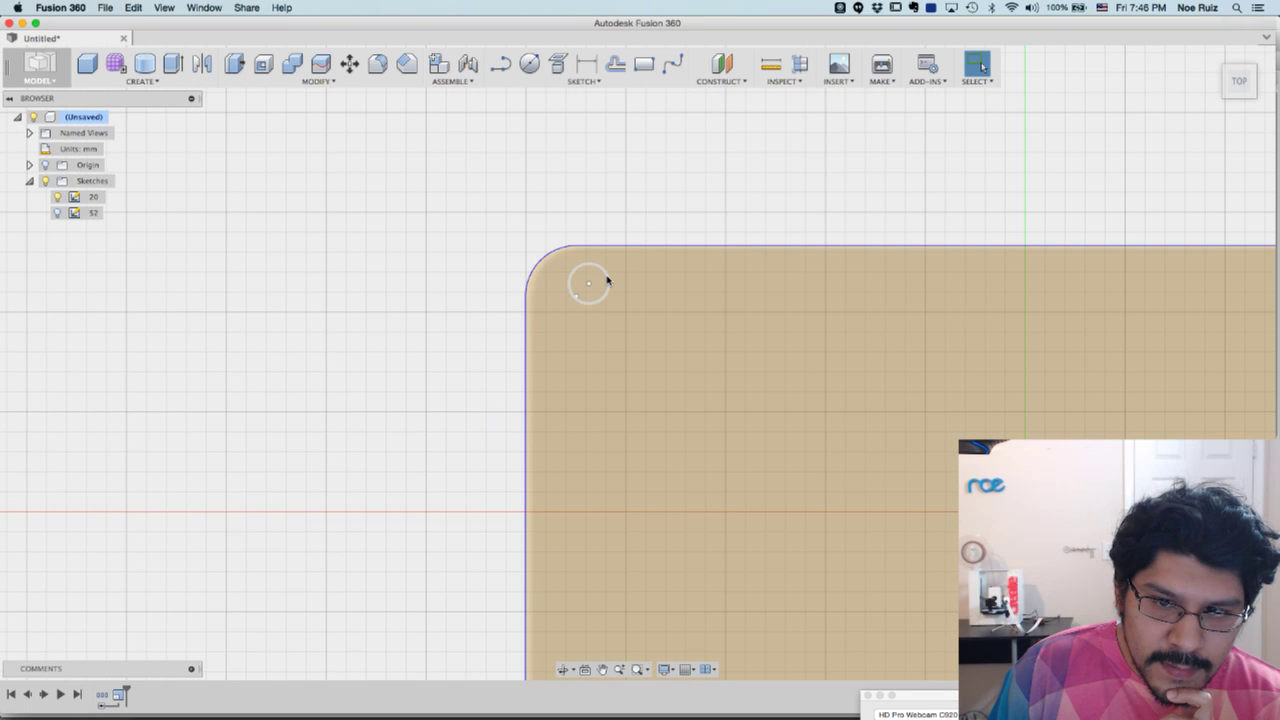
pyautogui.press('i')
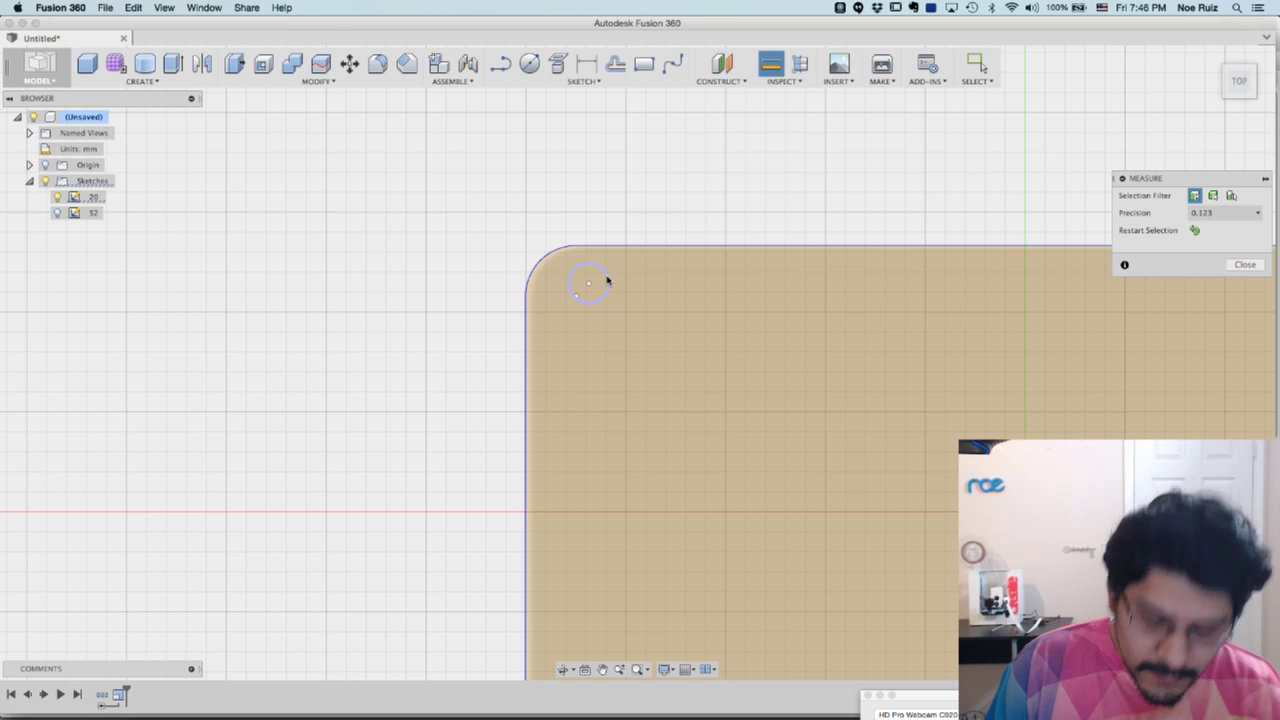
pyautogui.click(607, 283)
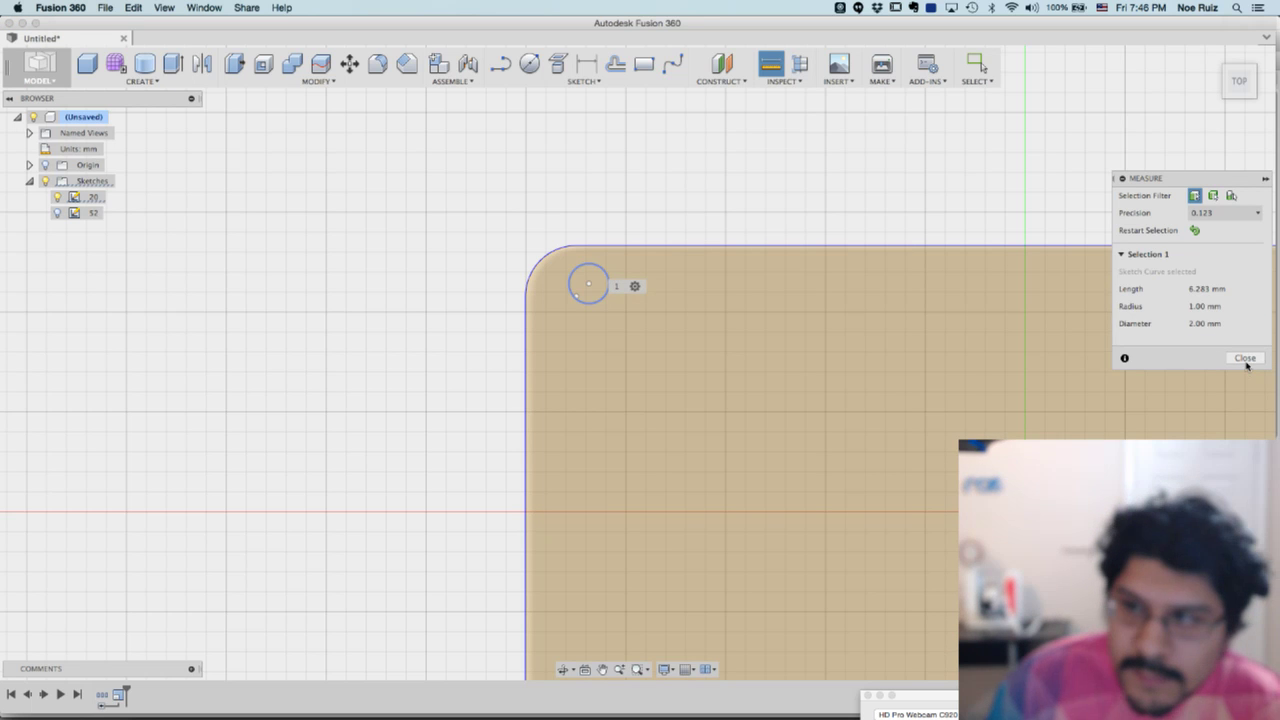
# Close the measurement, open sketch 20 for editing and measure the upper-left mounting hole's diameter inside the sketch
pyautogui.click(1245, 358)
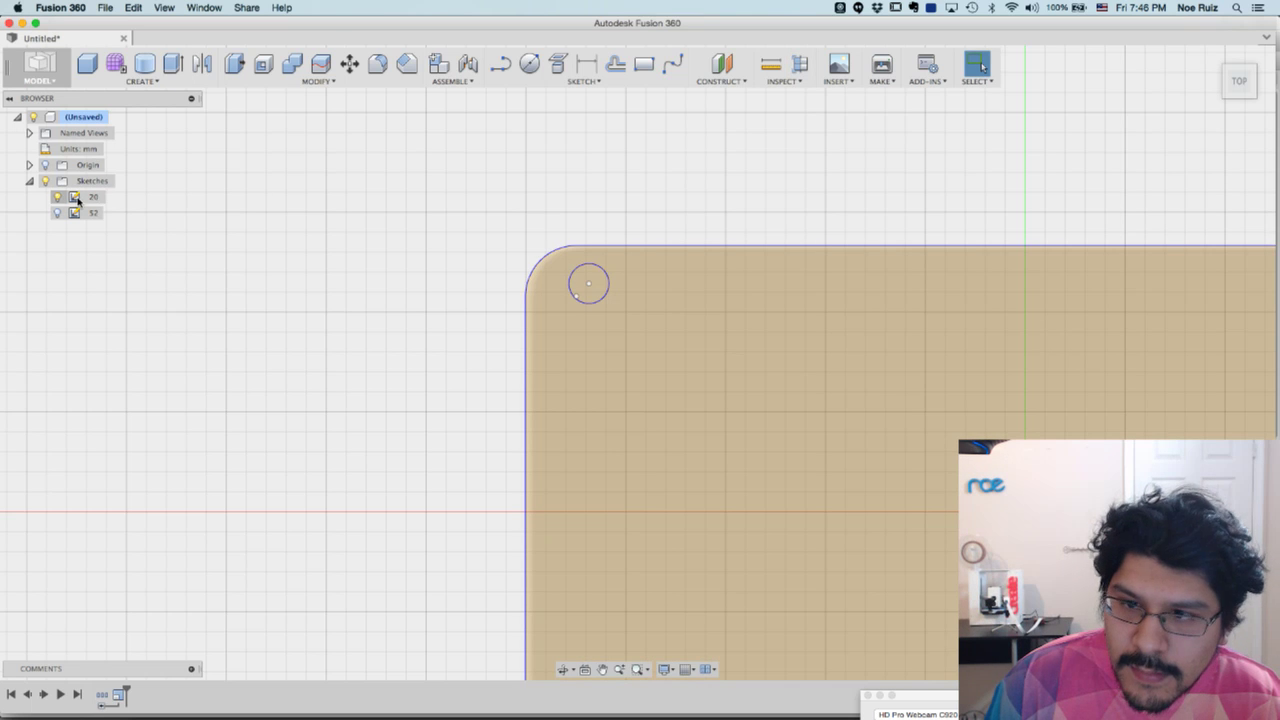
pyautogui.click(80, 197)
pyautogui.doubleClick(78, 198)
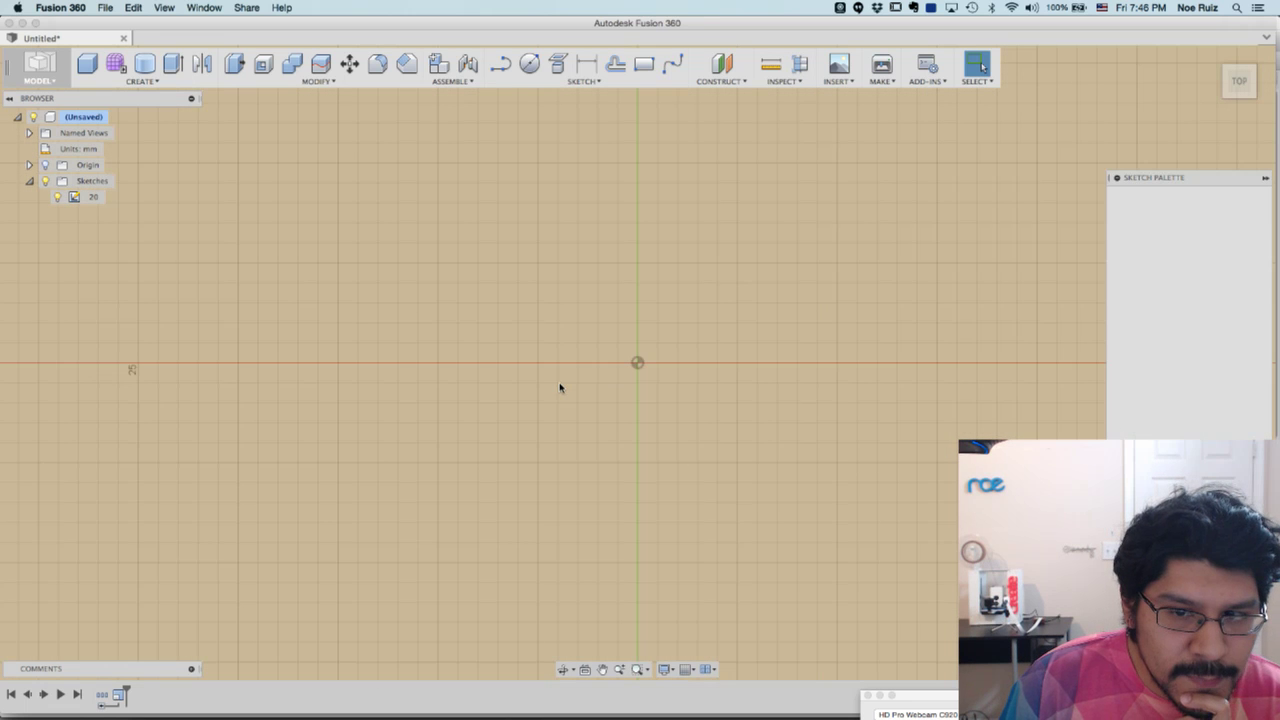
pyautogui.scroll(-5, 600, 342)
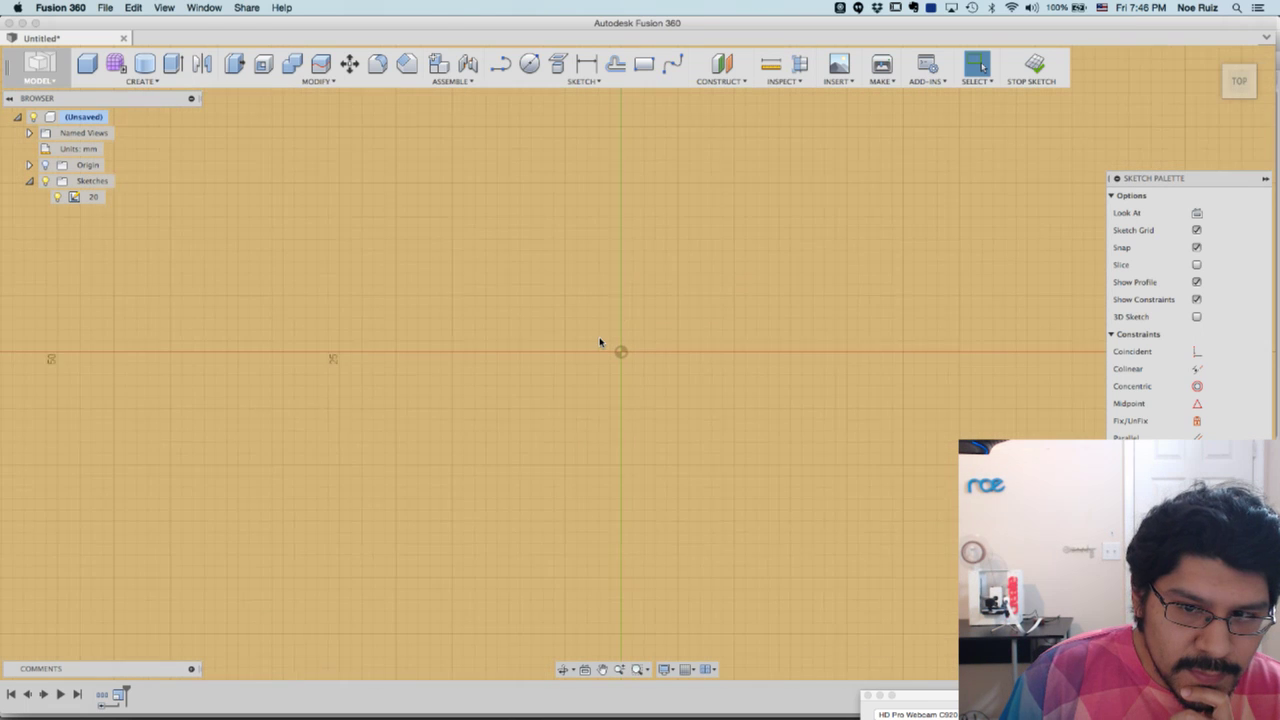
pyautogui.scroll(-5, 511, 314)
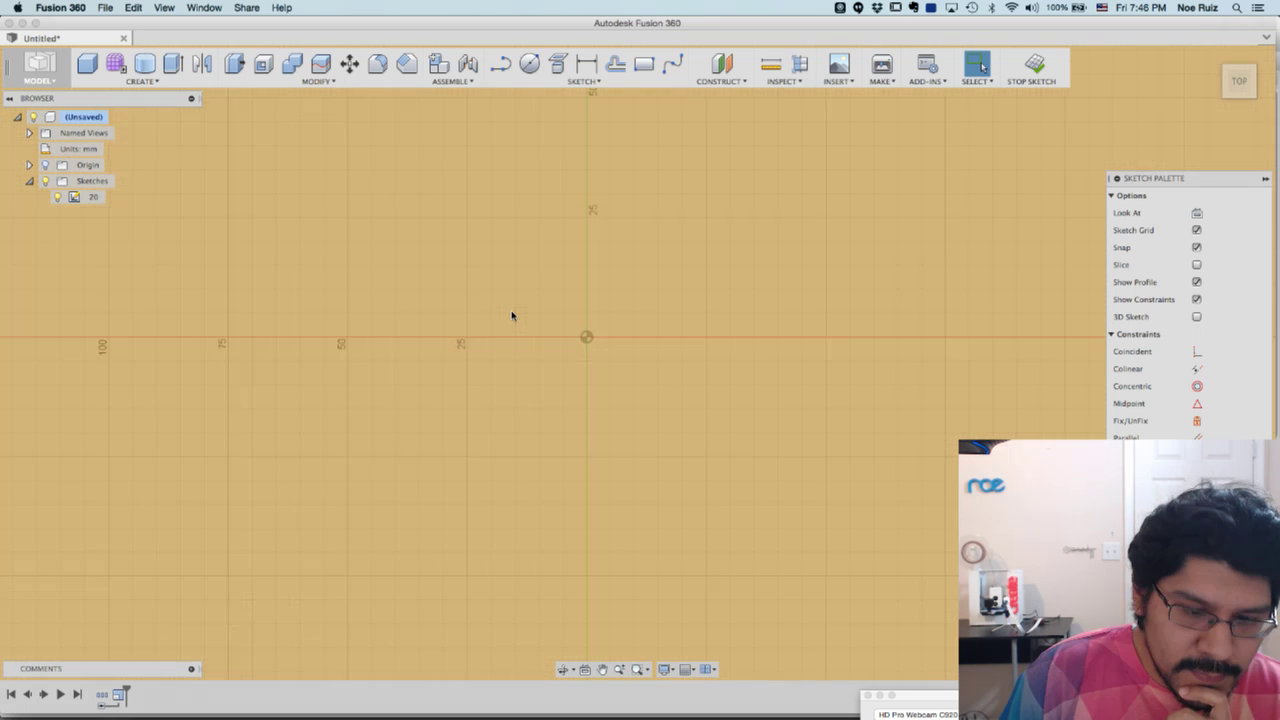
pyautogui.scroll(-1, 300, 212)
pyautogui.moveTo(371, 300); pyautogui.dragTo(614, 449, button='middle')
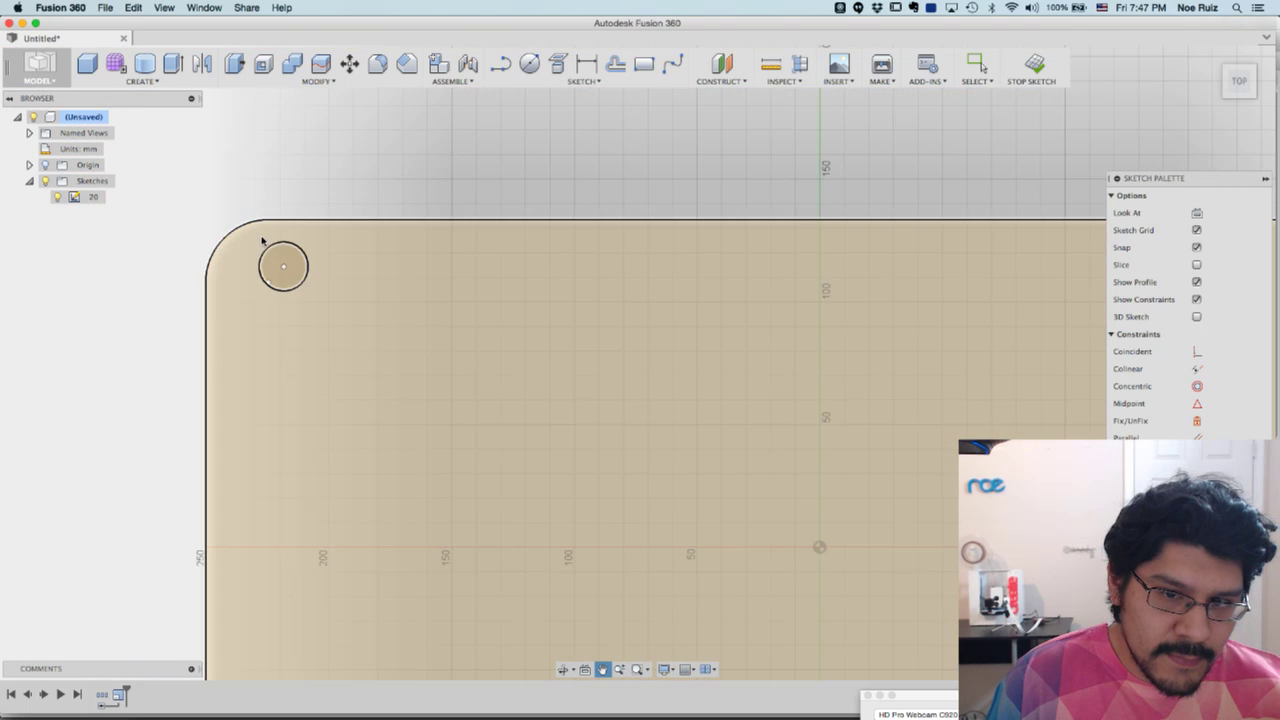
pyautogui.scroll(2, 296, 250)
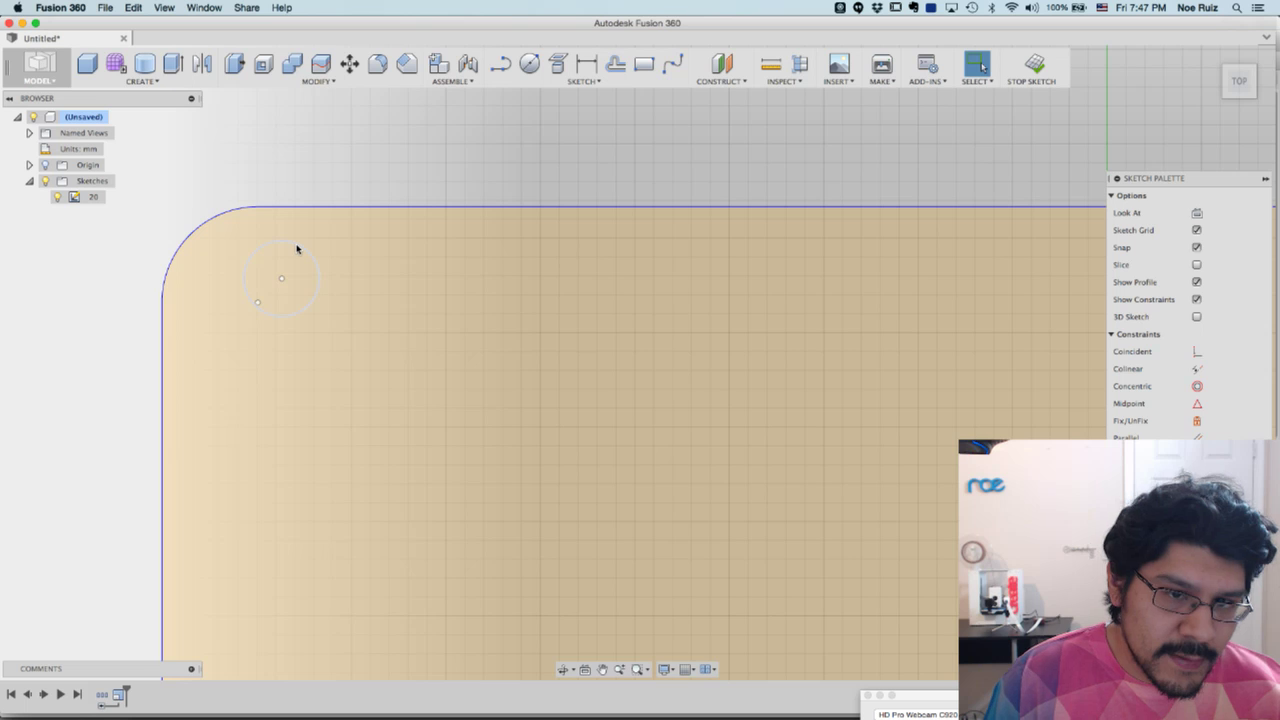
pyautogui.click(297, 249)
pyautogui.press('i')
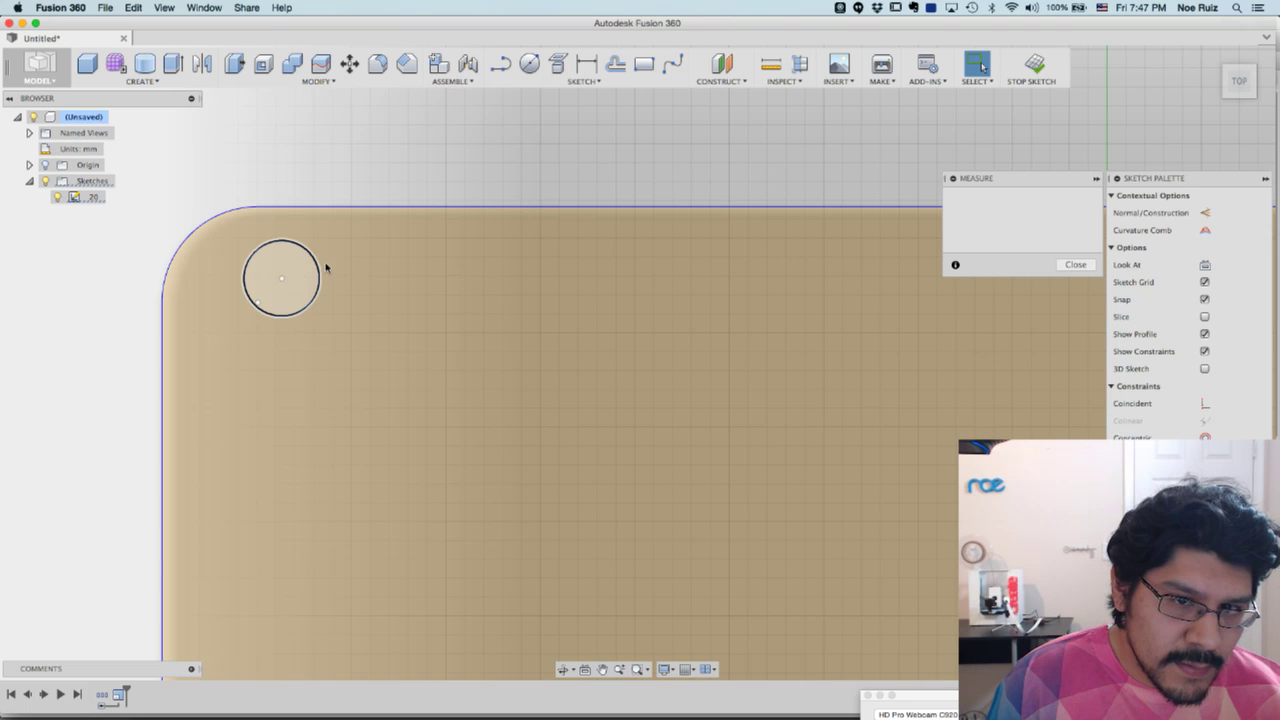
pyautogui.click(319, 281)
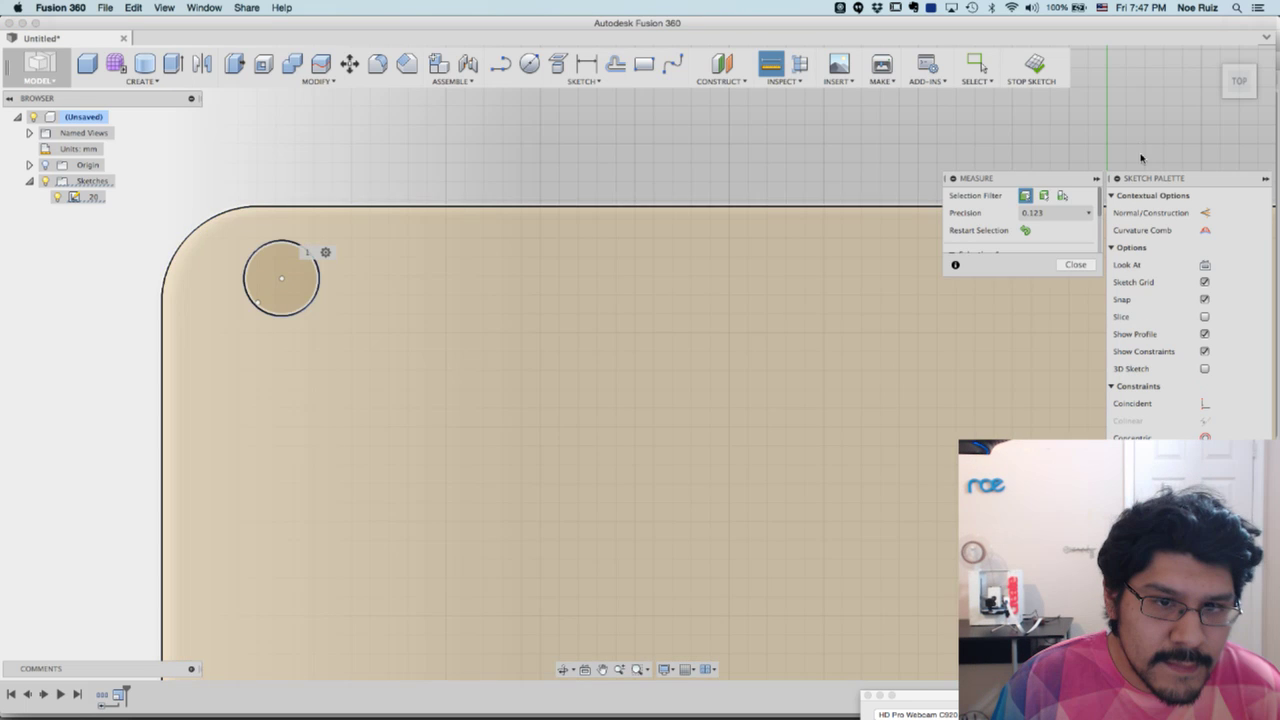
pyautogui.scroll(-3, 1085, 230)
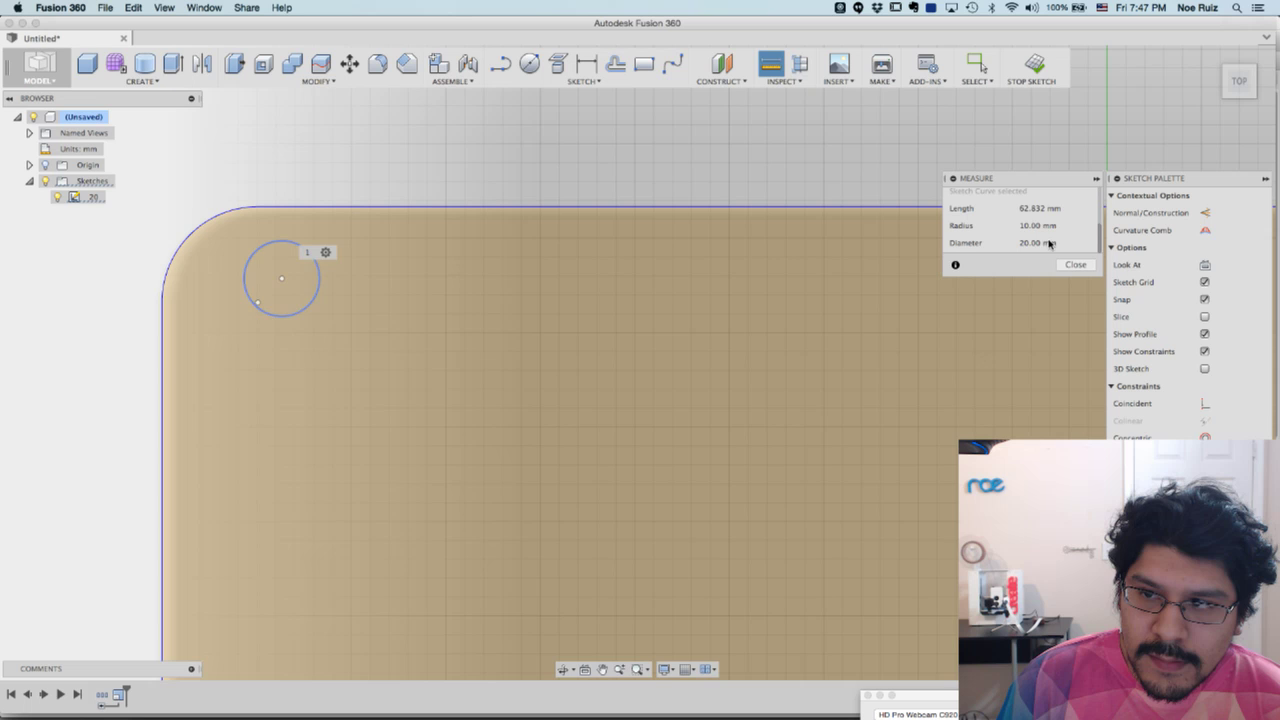
pyautogui.click(1075, 264)
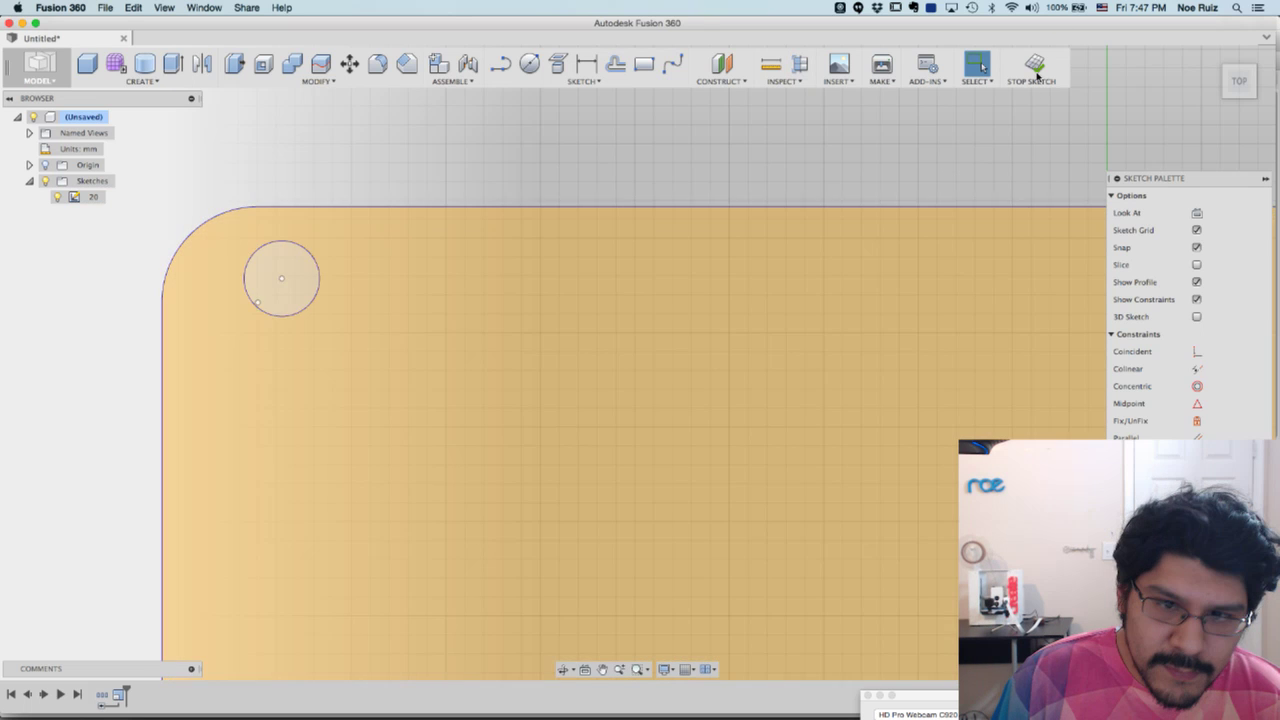
# Finish editing sketch 20 and examine the whole board outline in an isometric view, toggling the sketch's visibility off and on
pyautogui.click(1037, 76)
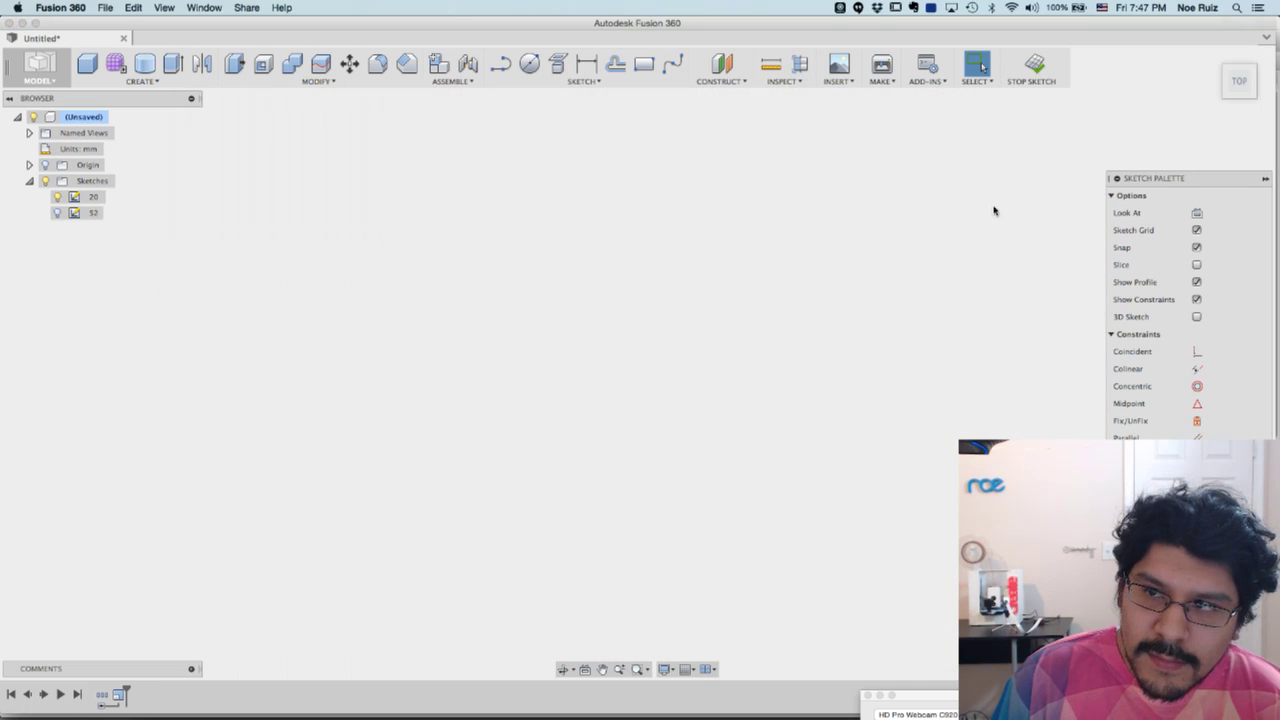
pyautogui.moveTo(886, 331)
pyautogui.mouseDown(button='middle')
pyautogui.moveTo(796, 279)
pyautogui.moveTo(630, 234)
pyautogui.mouseUp(button='middle')
pyautogui.scroll(7, 778, 499)
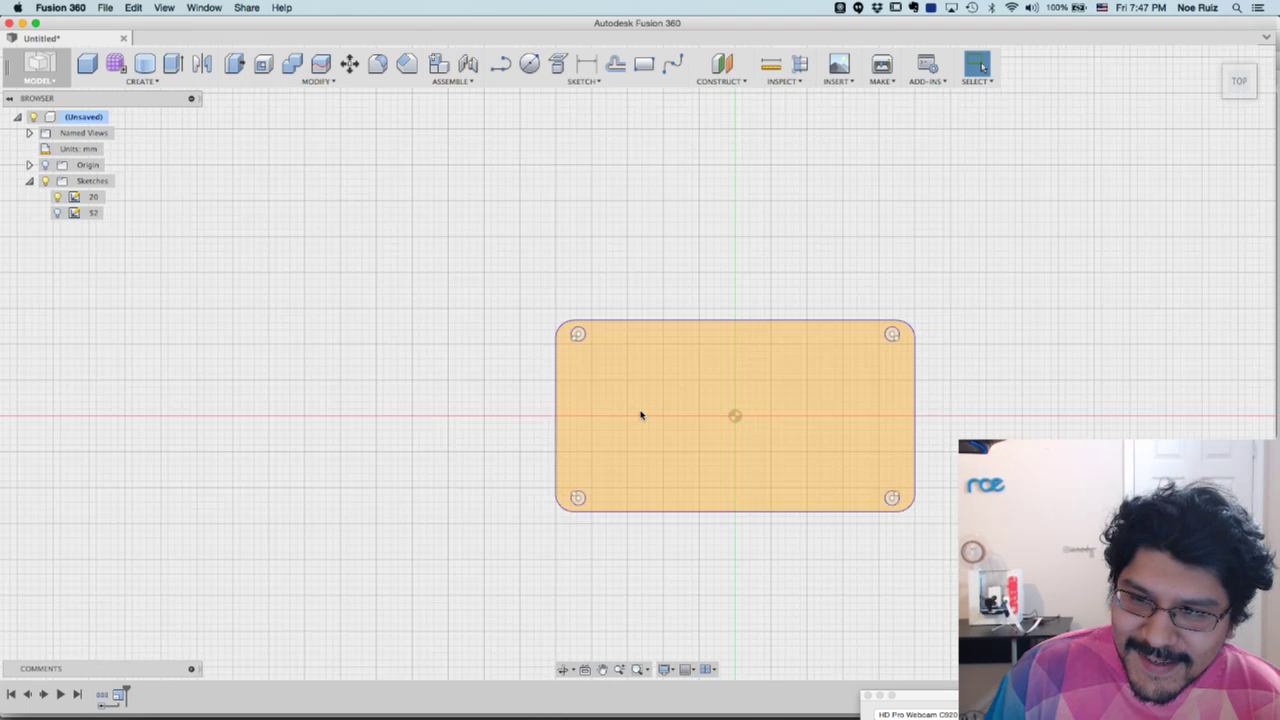
pyautogui.scroll(1, 641, 415)
pyautogui.scroll(1, 641, 415)
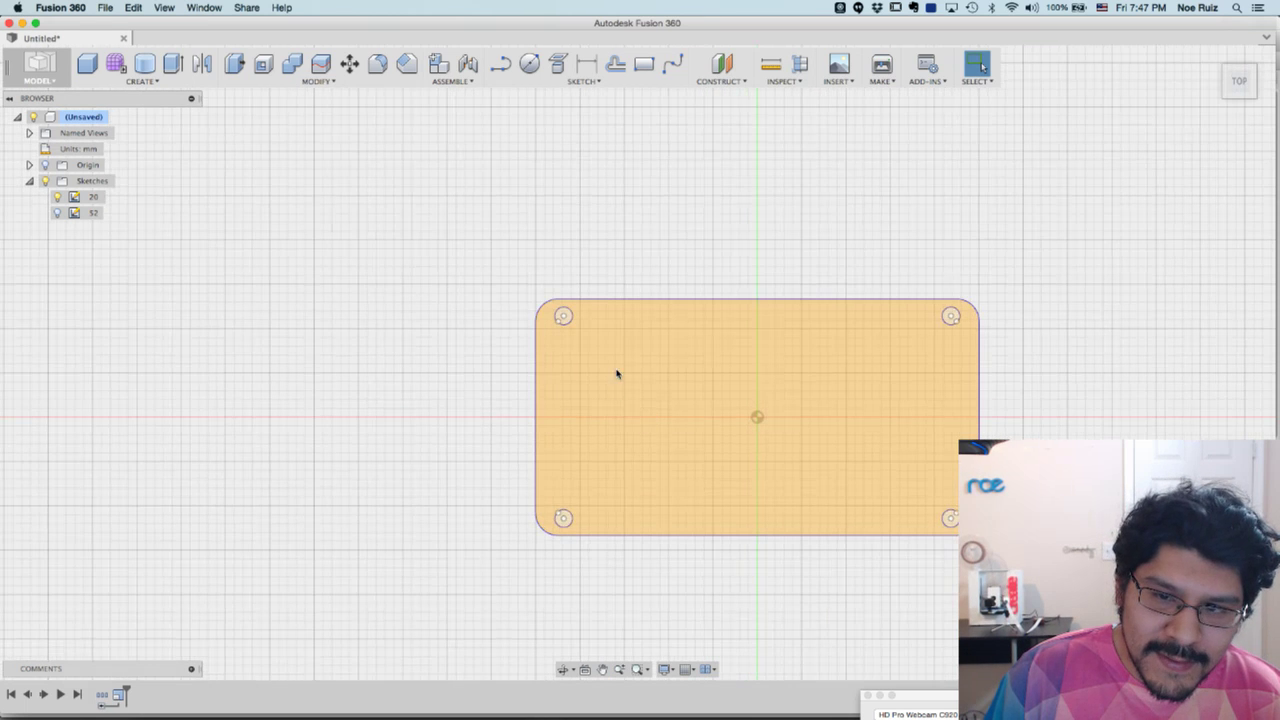
pyautogui.moveTo(440, 391)
pyautogui.keyDown('shift'); pyautogui.mouseDown(button='middle')
pyautogui.moveTo(443, 369)
pyautogui.moveTo(469, 443)
pyautogui.moveTo(506, 437)
pyautogui.moveTo(474, 417)
pyautogui.moveTo(1120, 189)
pyautogui.mouseUp(button='middle'); pyautogui.keyUp('shift')
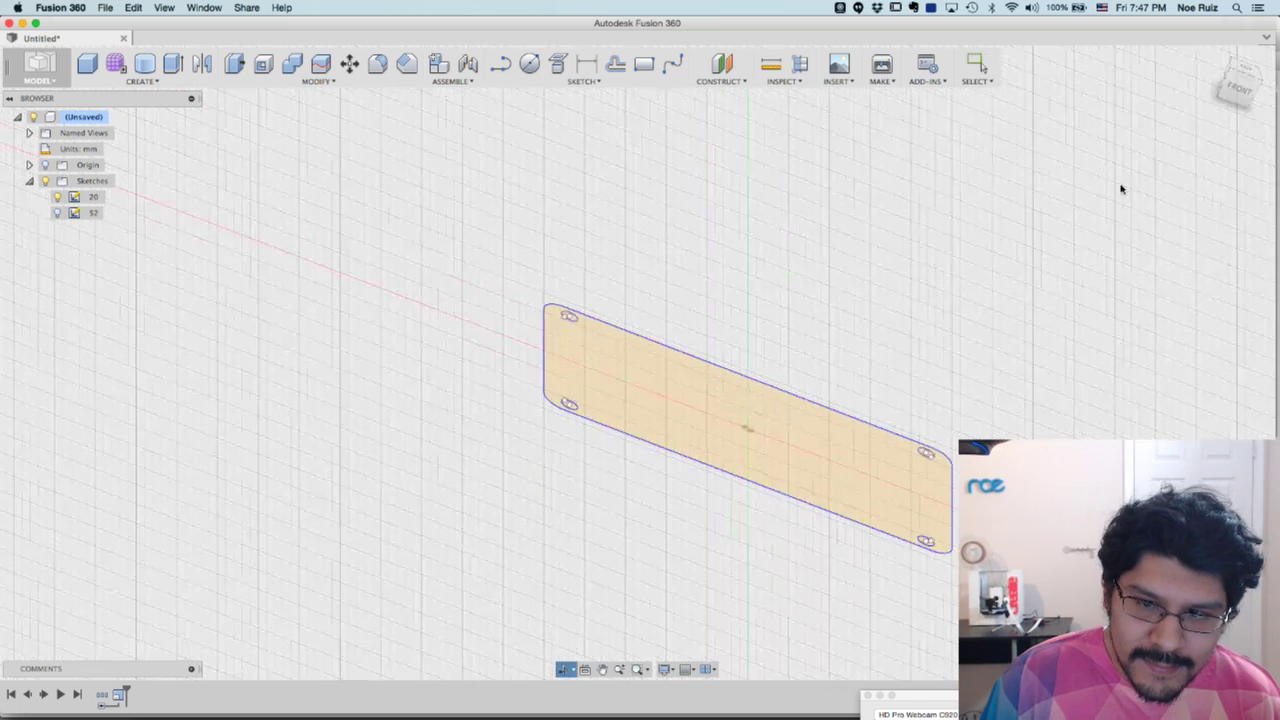
pyautogui.click(1214, 61)
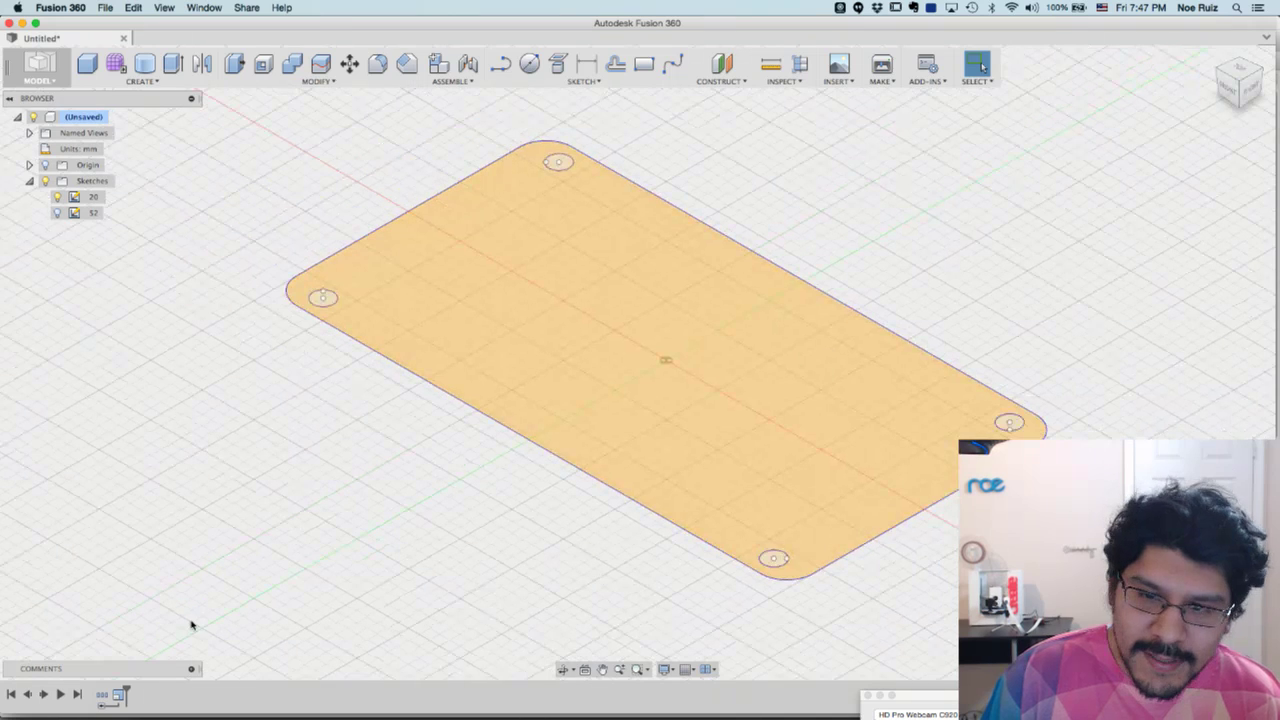
pyautogui.click(633, 351)
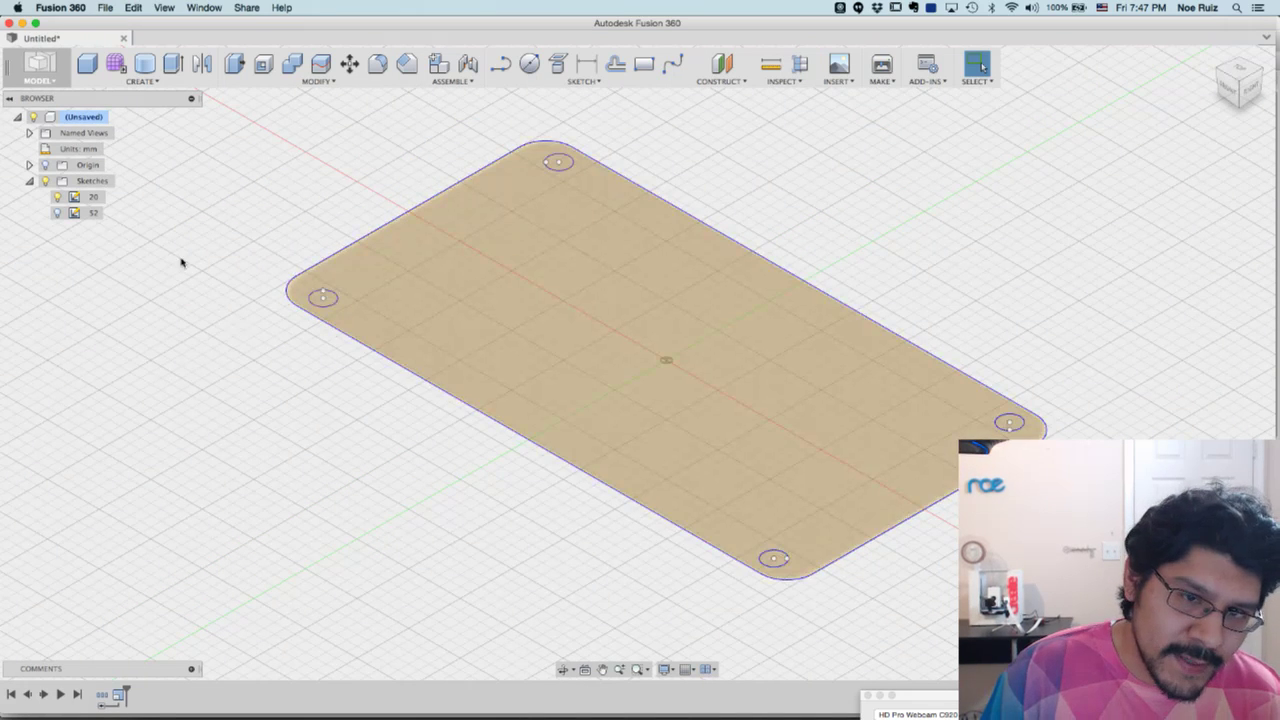
pyautogui.click(58, 197)
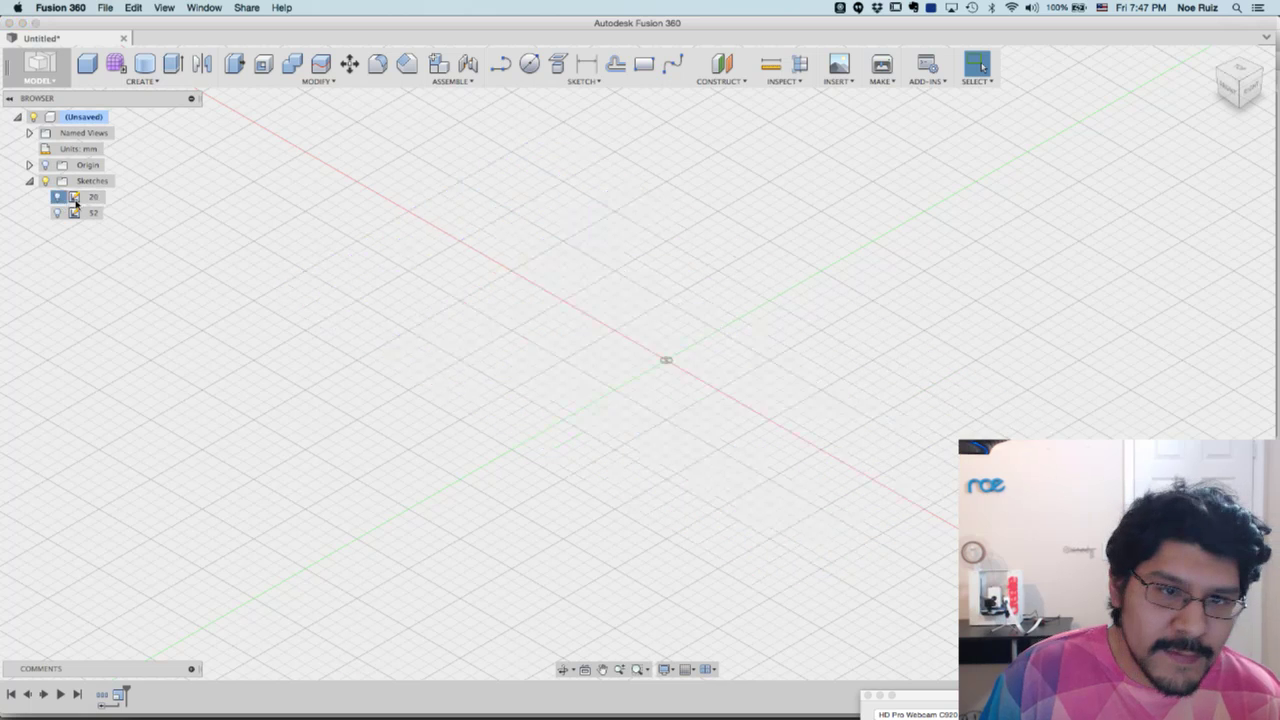
pyautogui.click(58, 197)
pyautogui.moveTo(527, 361)
pyautogui.keyDown('shift'); pyautogui.mouseDown(button='middle')
pyautogui.moveTo(580, 260)
pyautogui.moveTo(399, 171)
pyautogui.mouseUp(button='middle'); pyautogui.keyUp('shift')
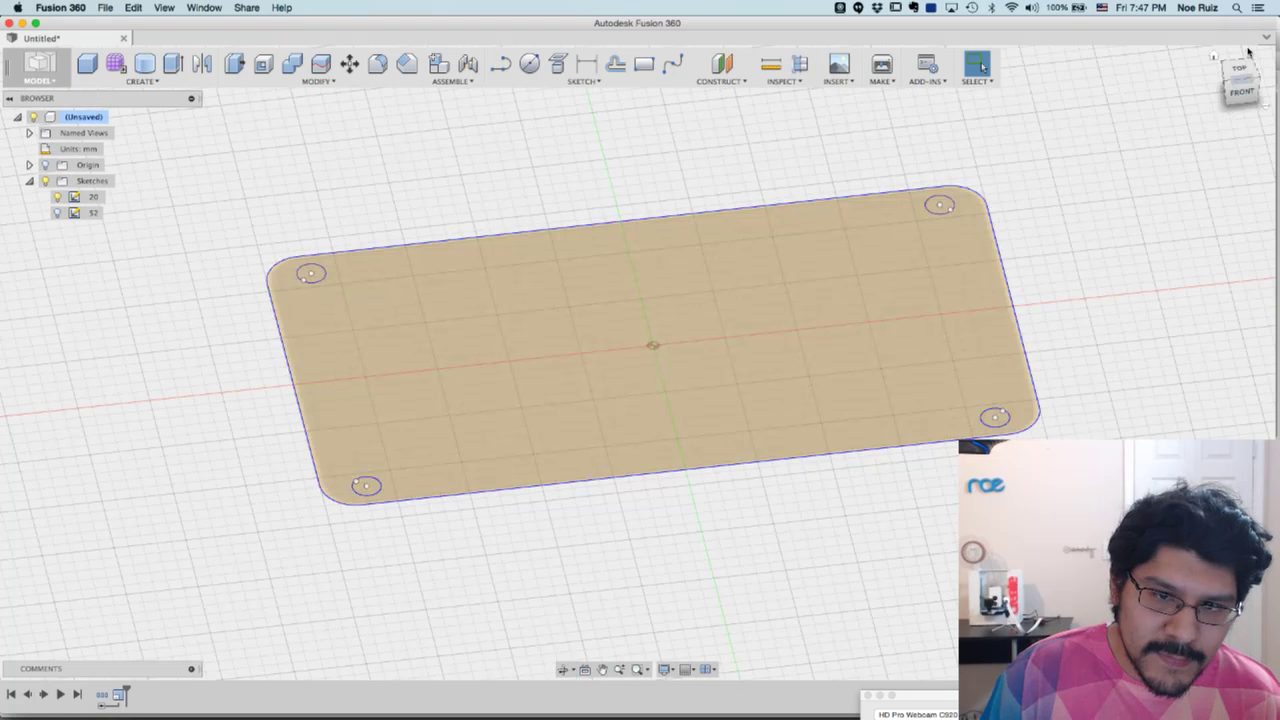
# Delete the imported sketch group and its scale feature from the design history, and close the untitled design without saving
pyautogui.click(92, 197)
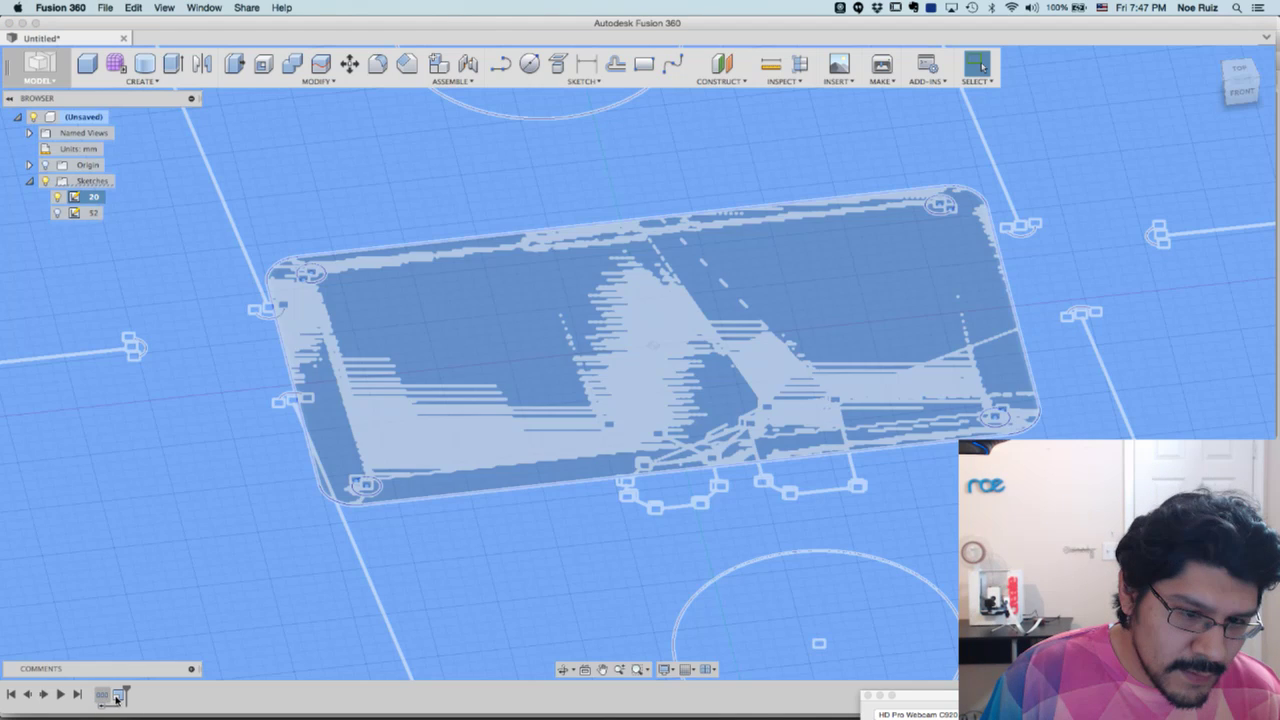
pyautogui.keyDown('shift'); pyautogui.click(118, 694); pyautogui.keyUp('shift')
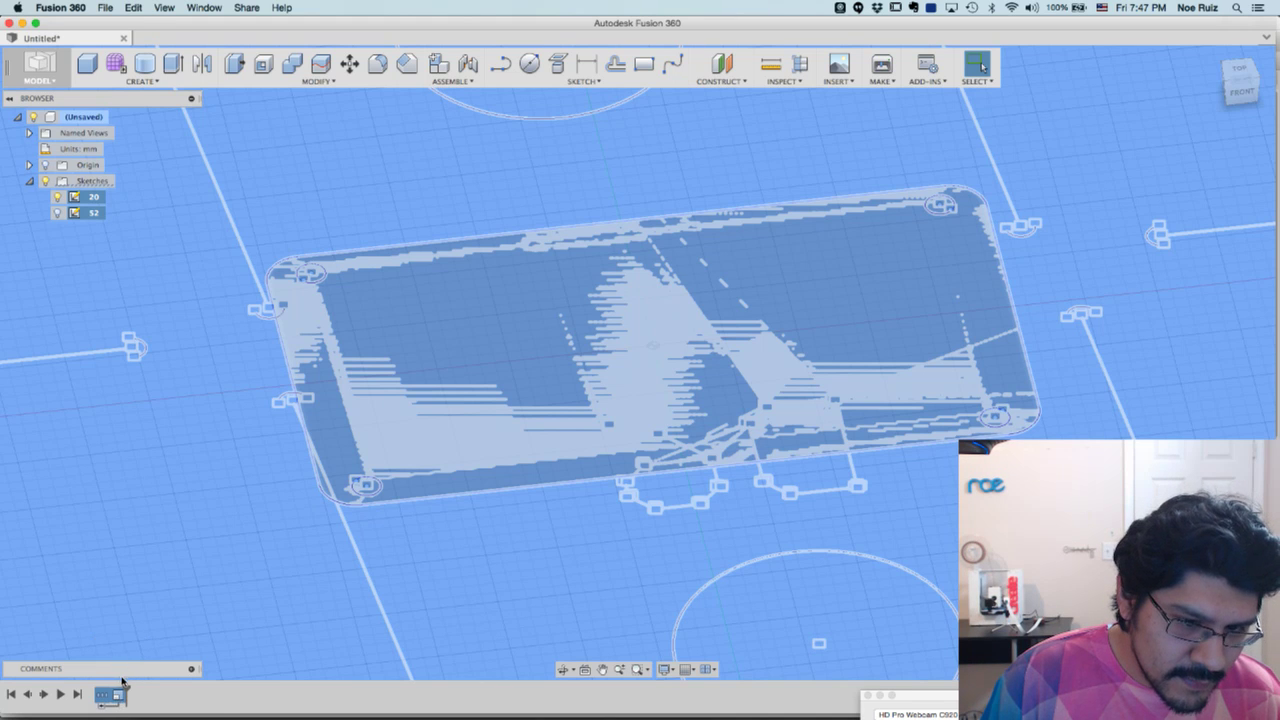
pyautogui.rightClick(117, 692)
pyautogui.click(140, 652)
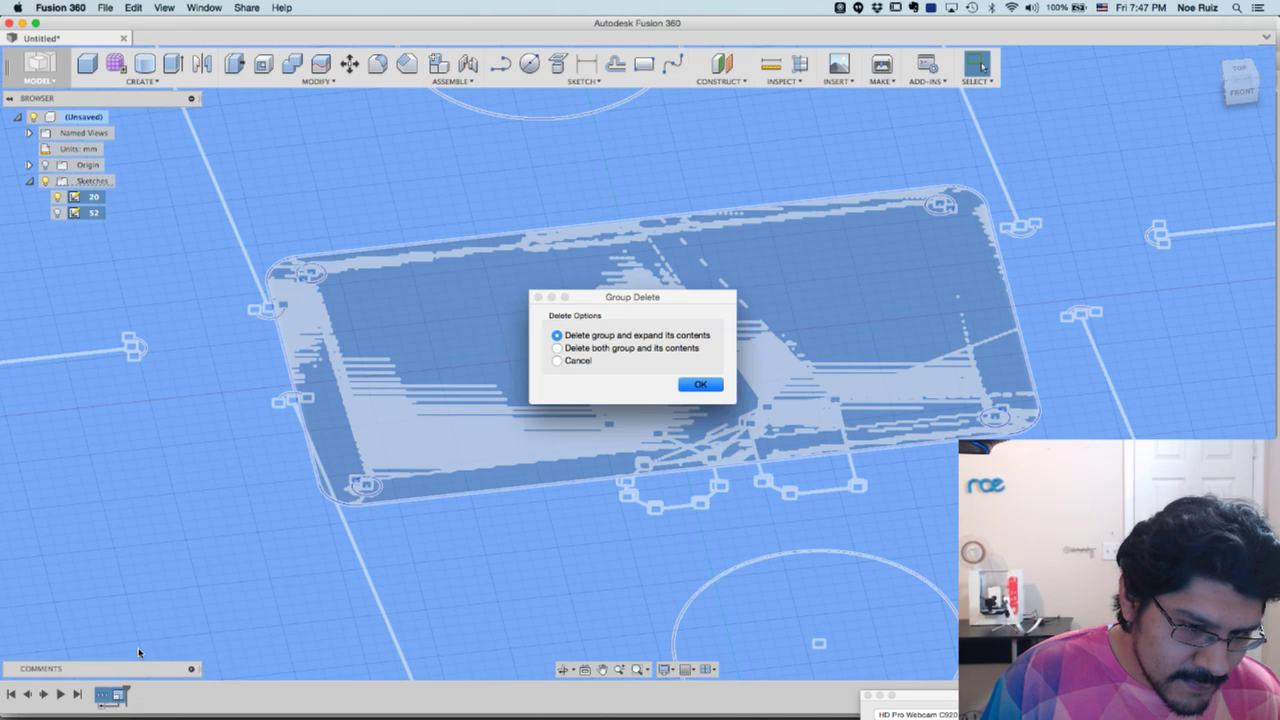
pyautogui.click(700, 385)
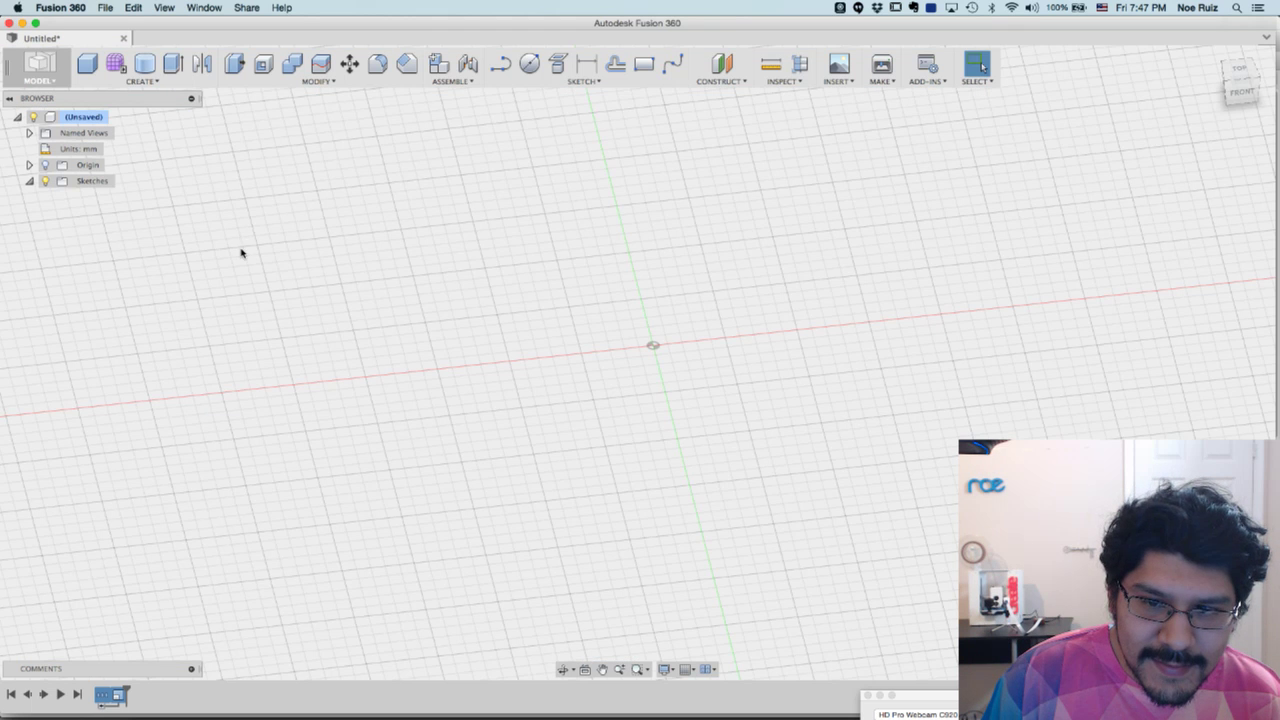
pyautogui.click(123, 38)
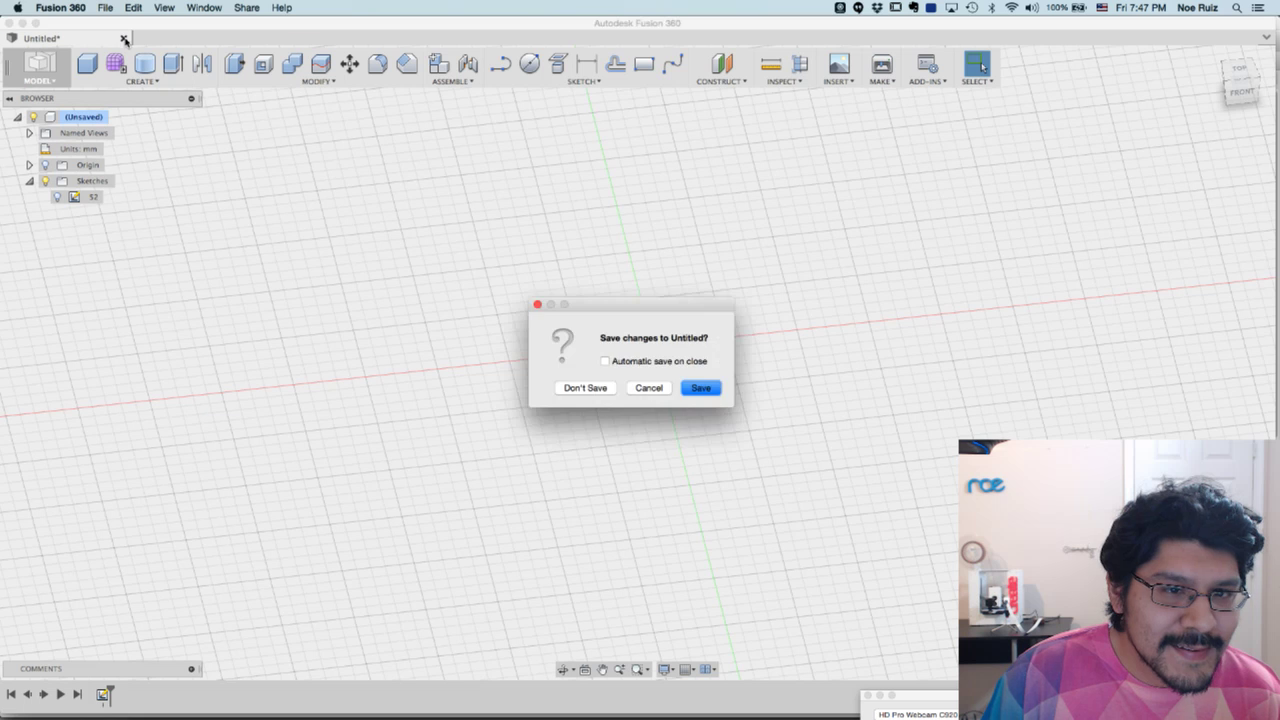
pyautogui.click(583, 388)
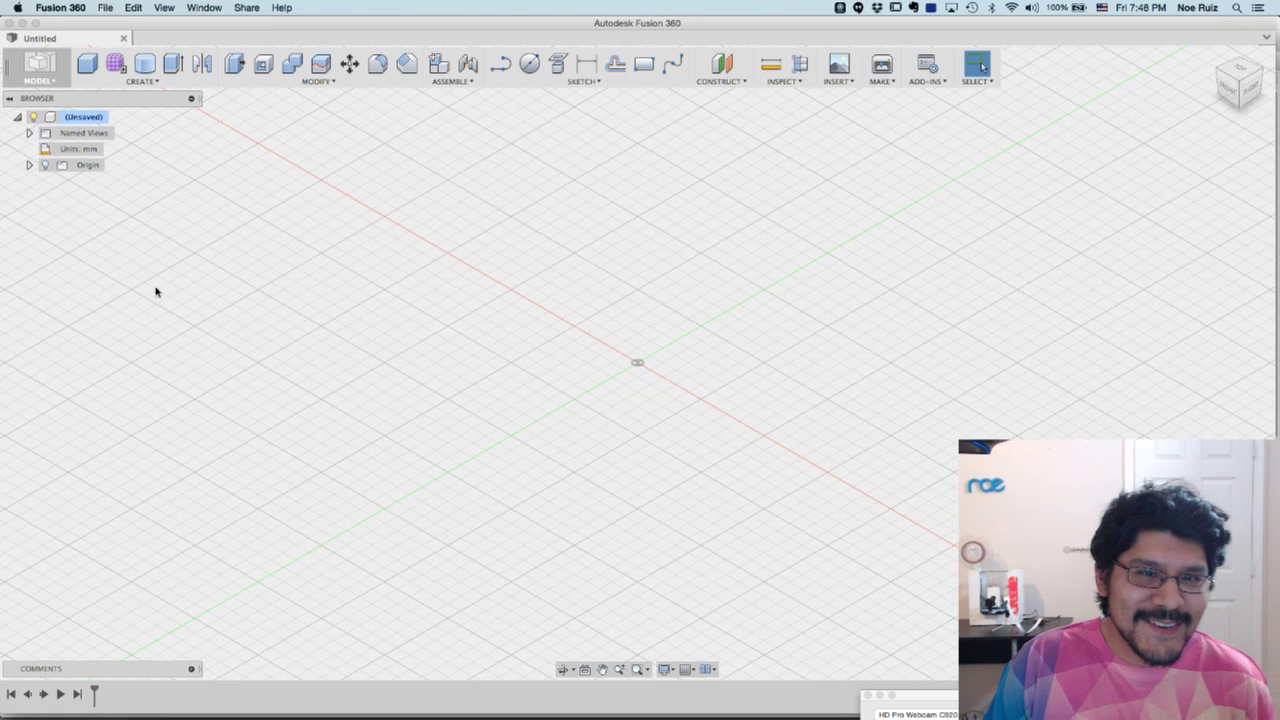
# Switch to EAGLE and examine the full 7-segment backpack board with its outline and mounting holes
pyautogui.press('super+Tab')
pyautogui.click(470, 355)
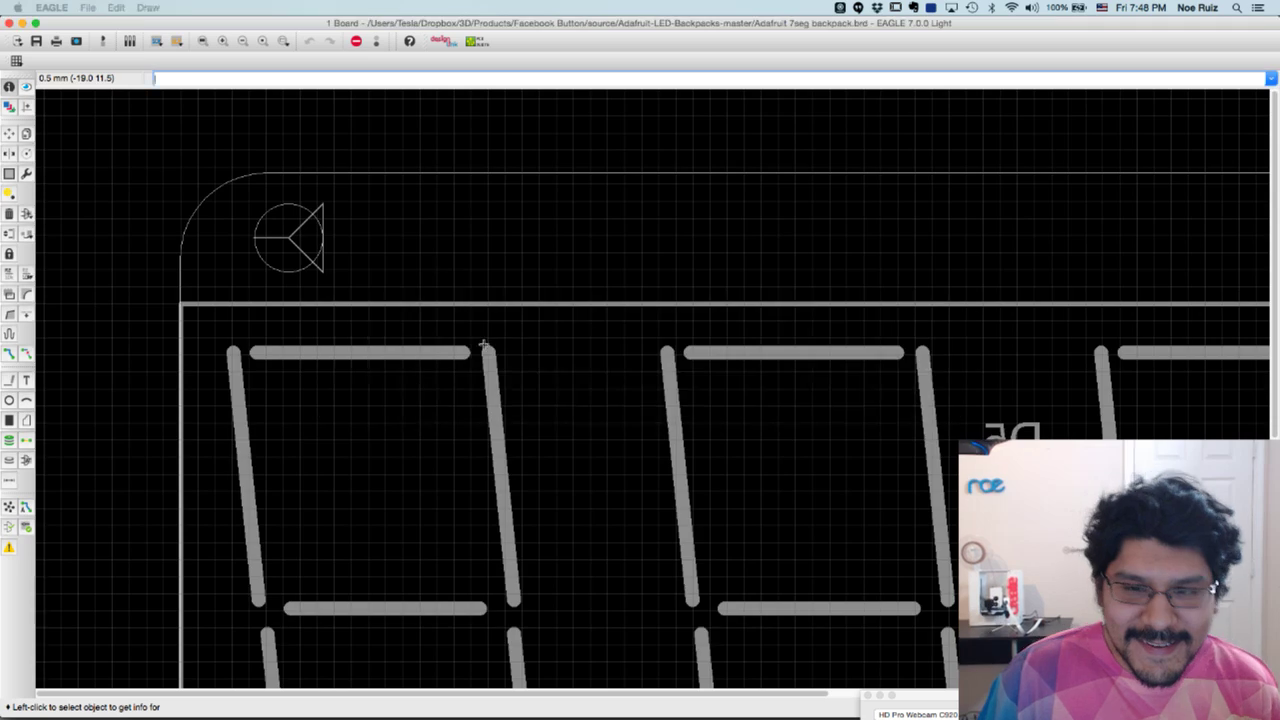
pyautogui.scroll(-5, 432, 366)
pyautogui.scroll(-3, 434, 365)
pyautogui.scroll(6, 478, 443)
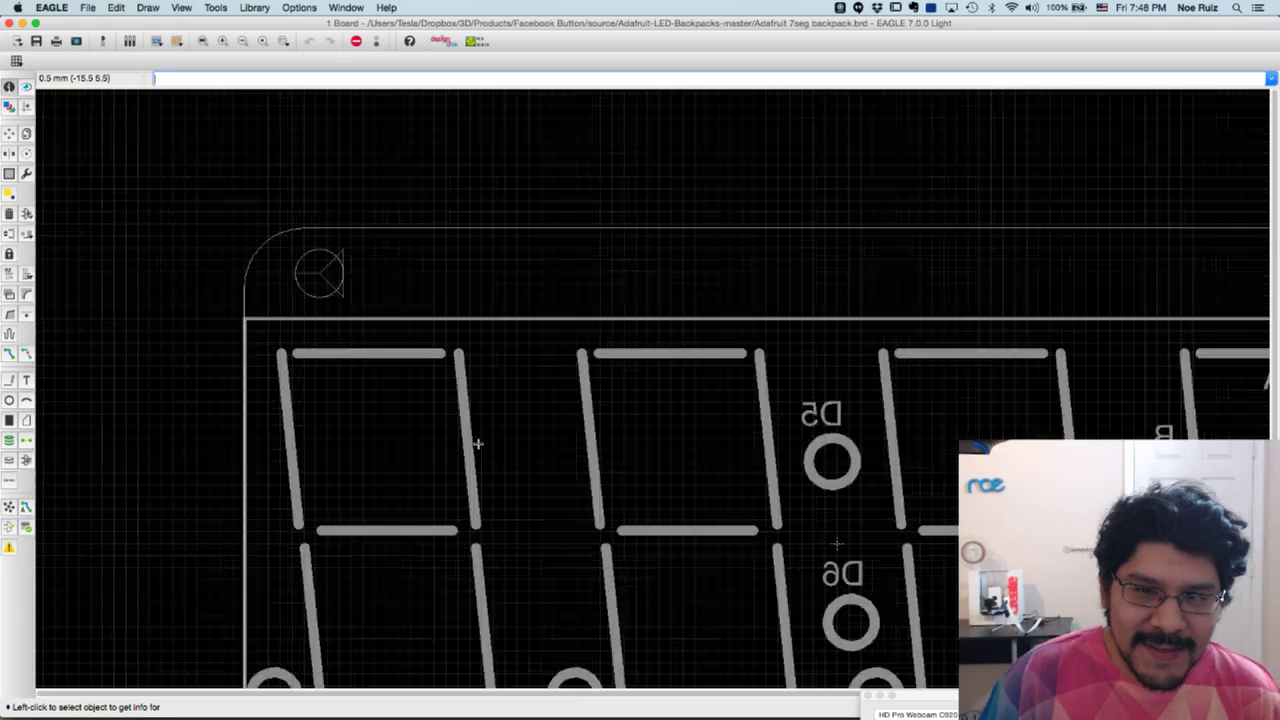
pyautogui.moveTo(556, 515); pyautogui.dragTo(477, 346, button='middle')
pyautogui.scroll(-2, 471, 337)
pyautogui.scroll(1, 472, 325)
pyautogui.scroll(1, 470, 326)
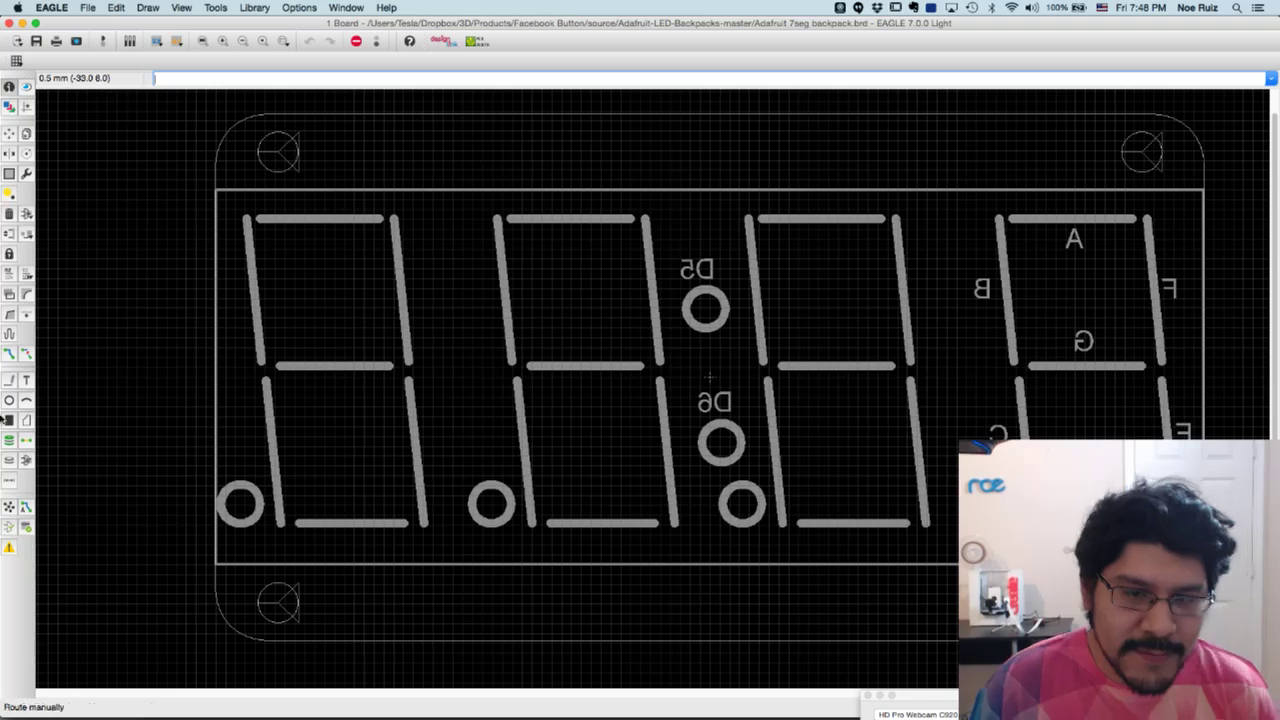
# Start the Dimension tool on the board and set its layer to 20 Dimension
pyautogui.click(10, 484)
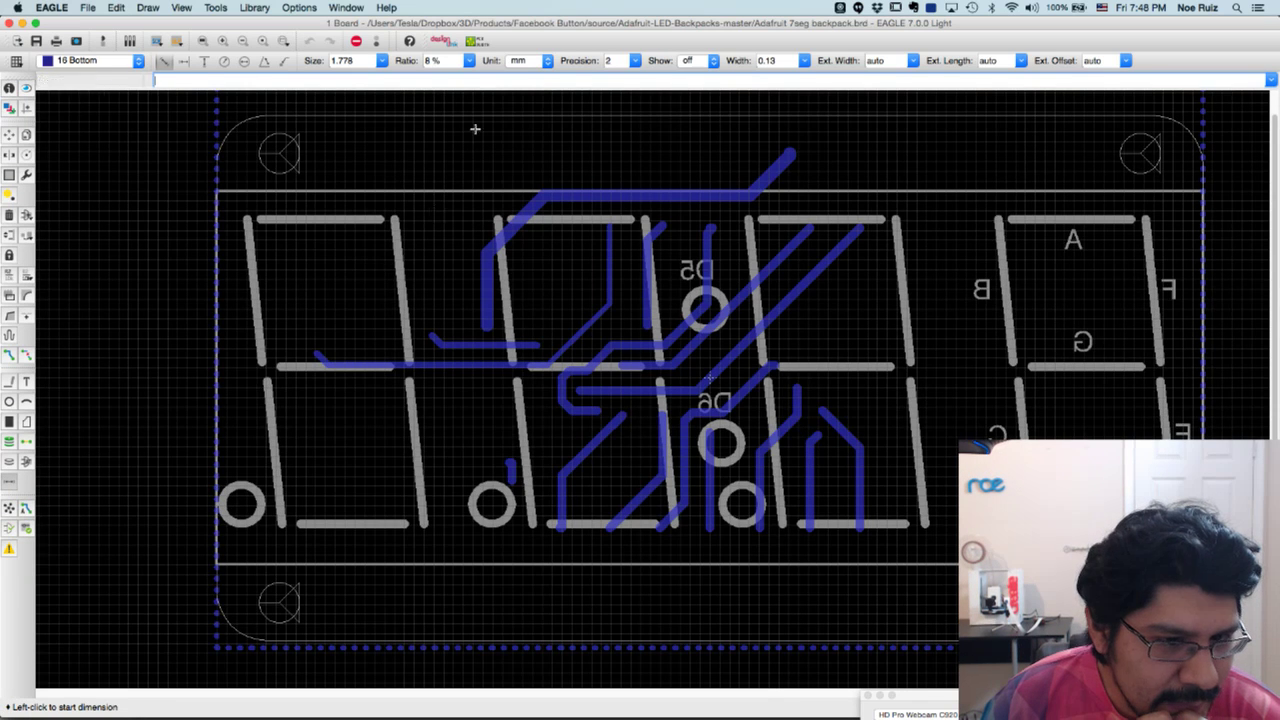
pyautogui.scroll(-1, 320, 229)
pyautogui.scroll(-1, 320, 229)
pyautogui.moveTo(297, 142); pyautogui.dragTo(281, 172, button='middle')
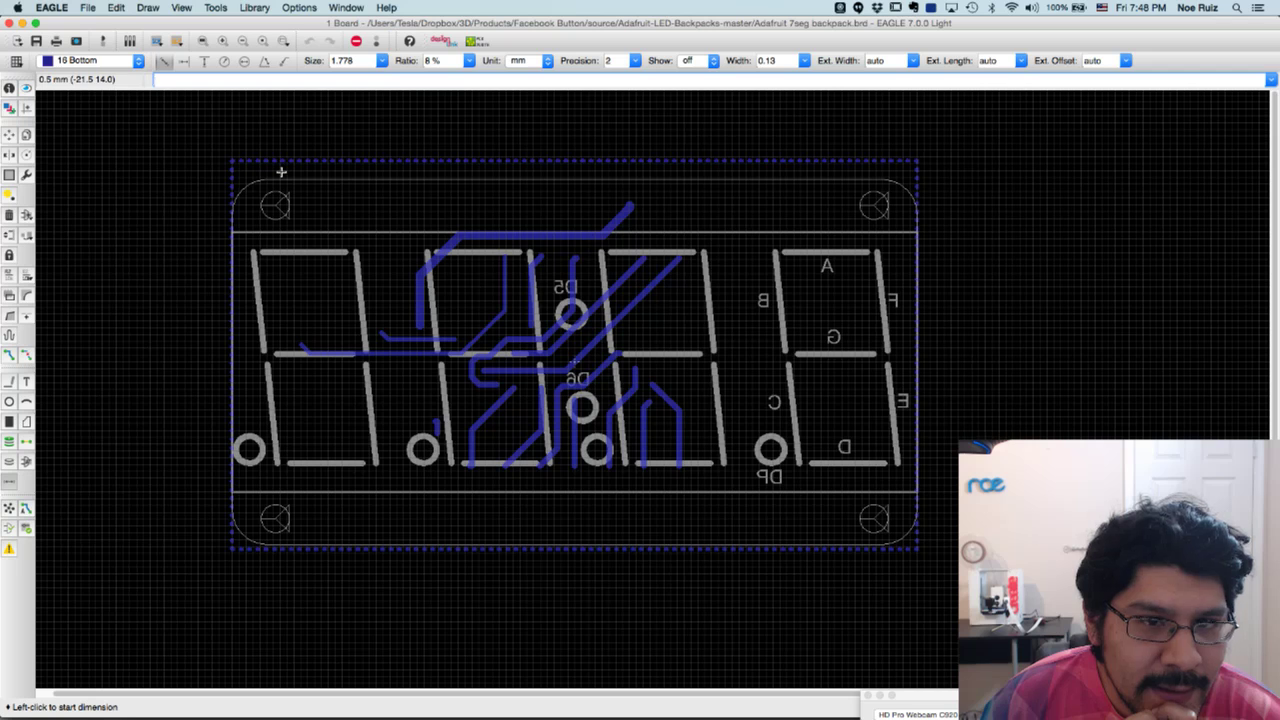
pyautogui.click(98, 62)
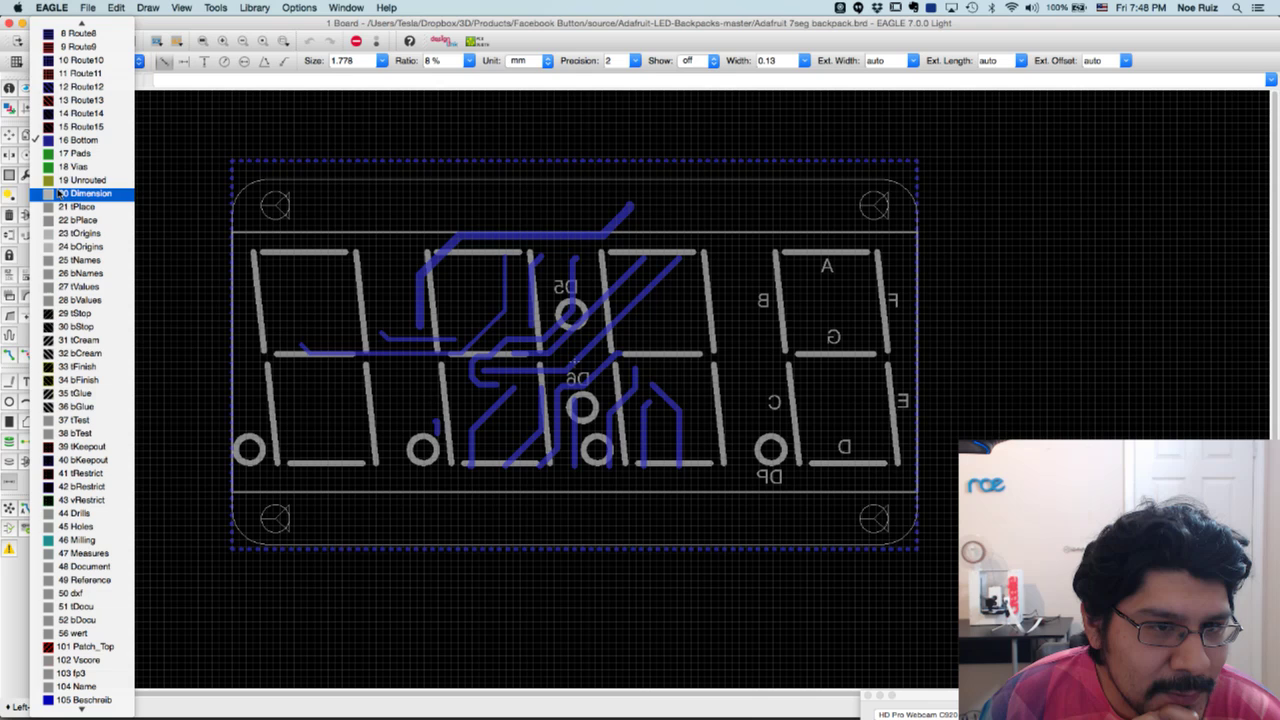
pyautogui.click(85, 193)
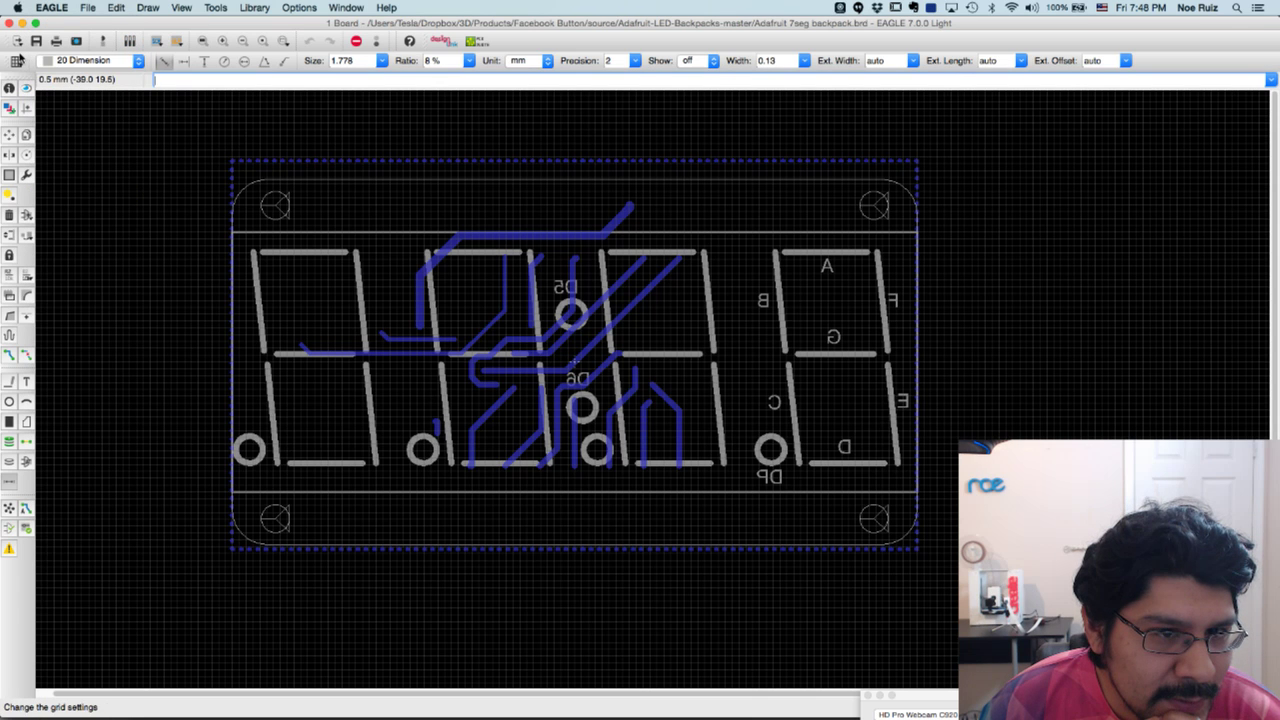
# Reapply the layer display settings to hide the bottom copper traces from the board
pyautogui.click(9, 107)
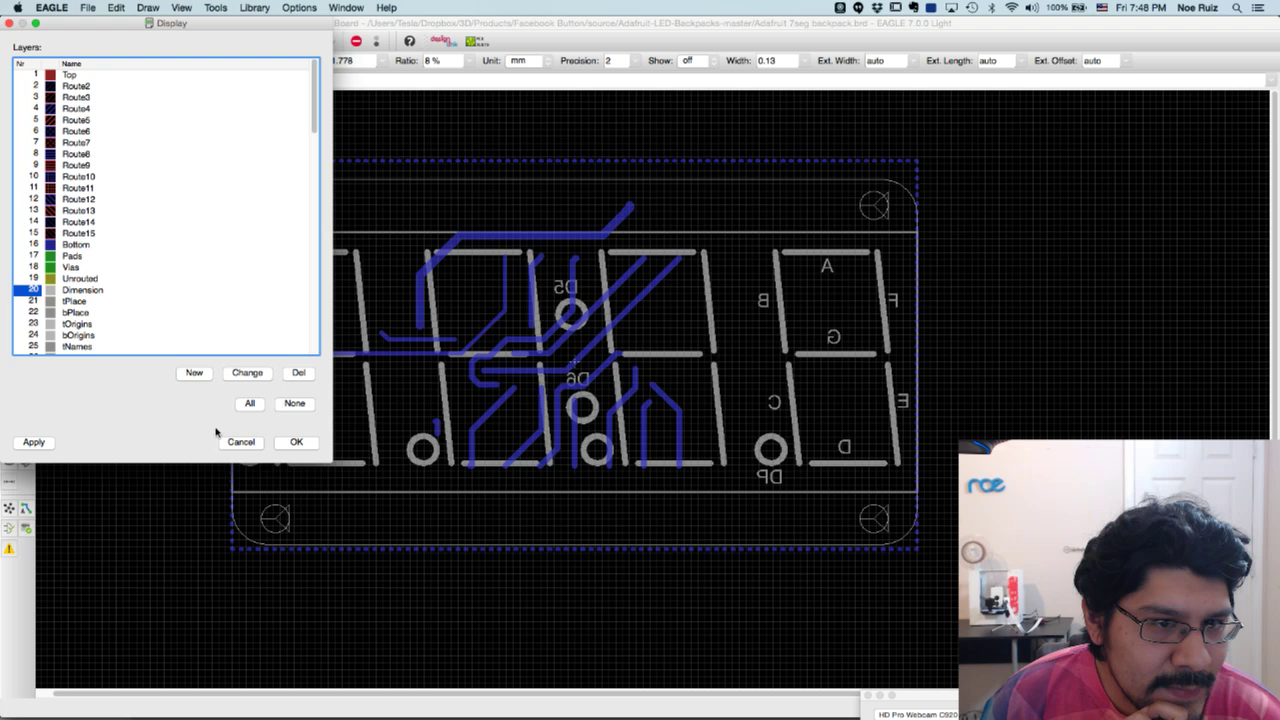
pyautogui.click(40, 445)
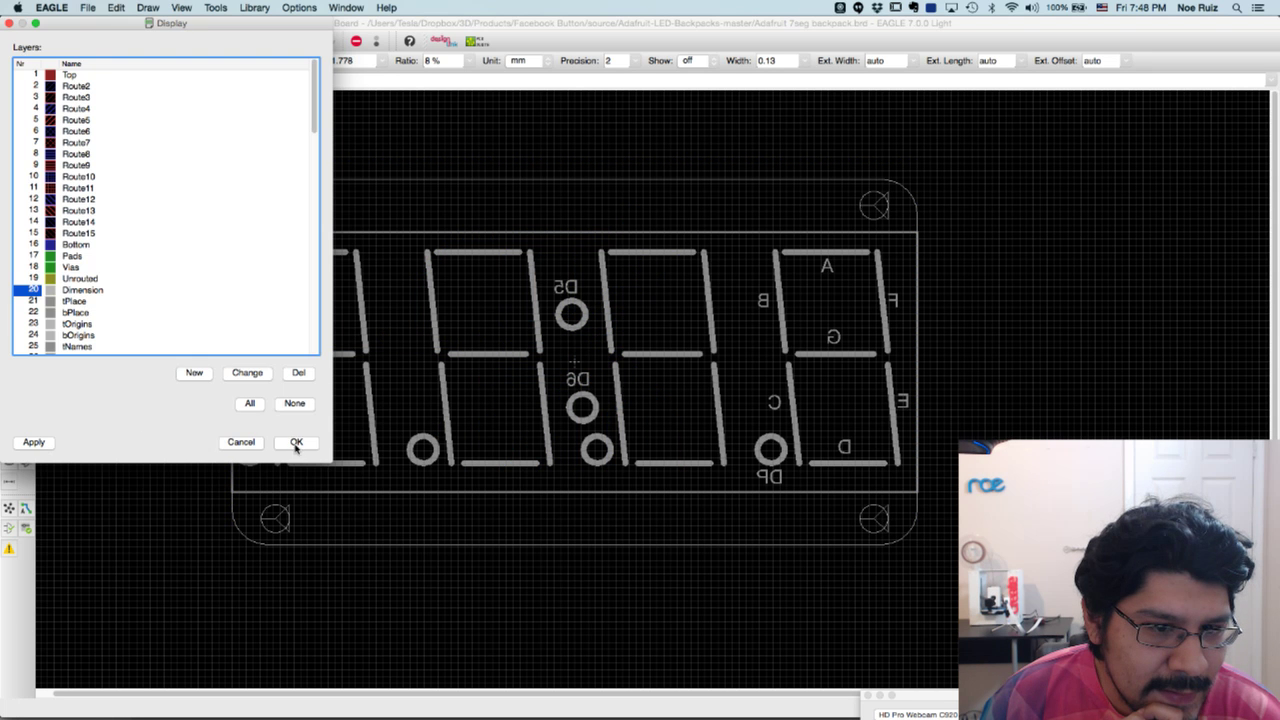
pyautogui.click(296, 443)
pyautogui.scroll(3, 246, 340)
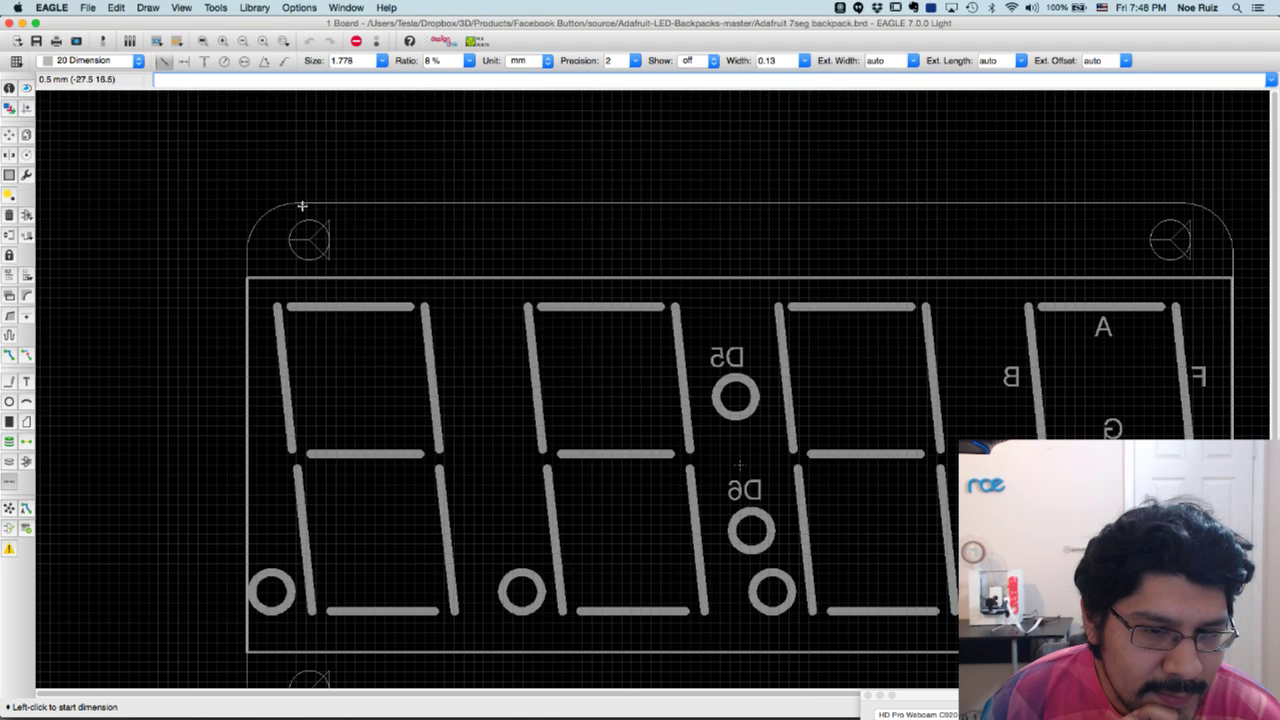
pyautogui.scroll(-4, 302, 140)
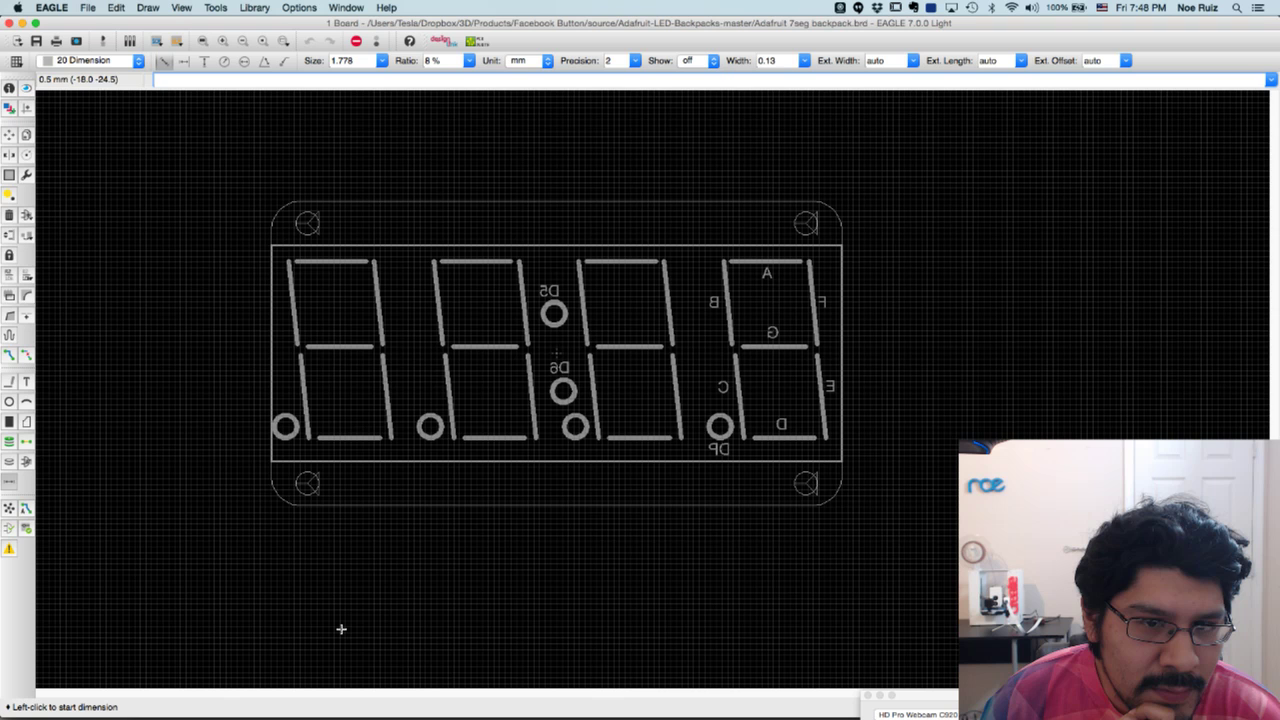
# Dimension the horizontal distance between the centres of the two upper mounting holes with a parallel dimension and place it above the board
pyautogui.scroll(2, 320, 240)
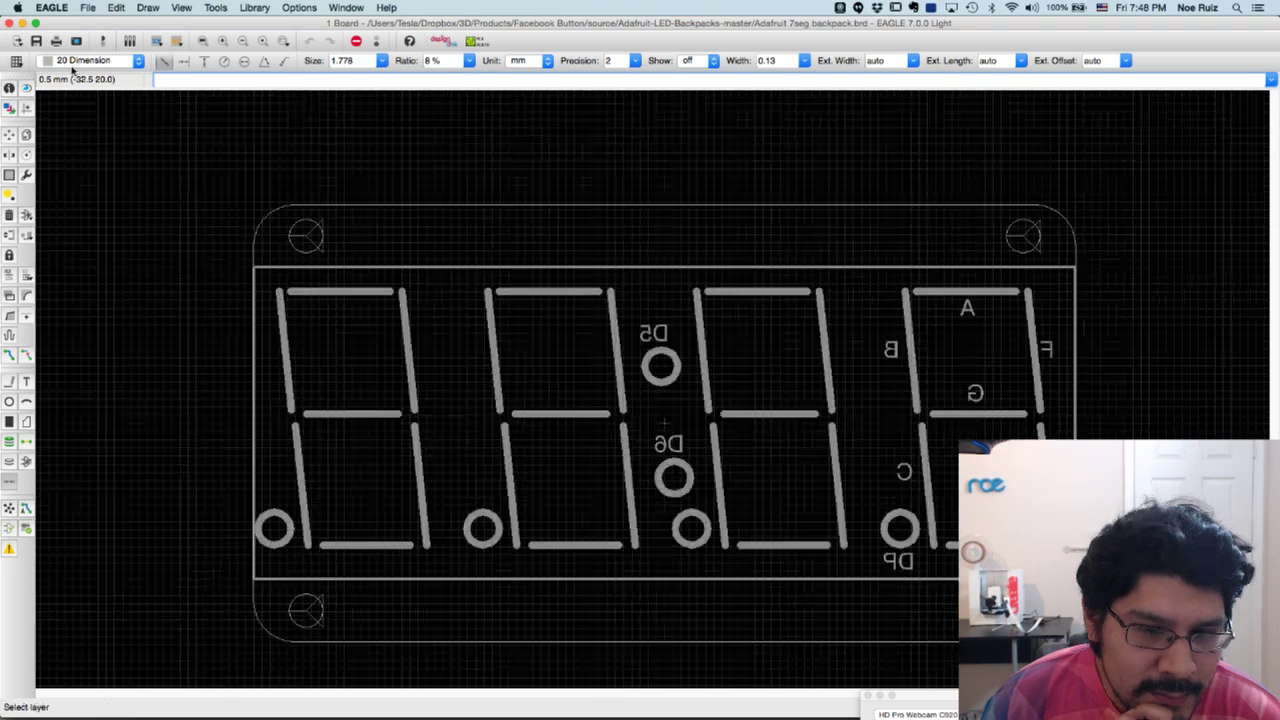
pyautogui.scroll(1, 285, 245)
pyautogui.scroll(5, 291, 236)
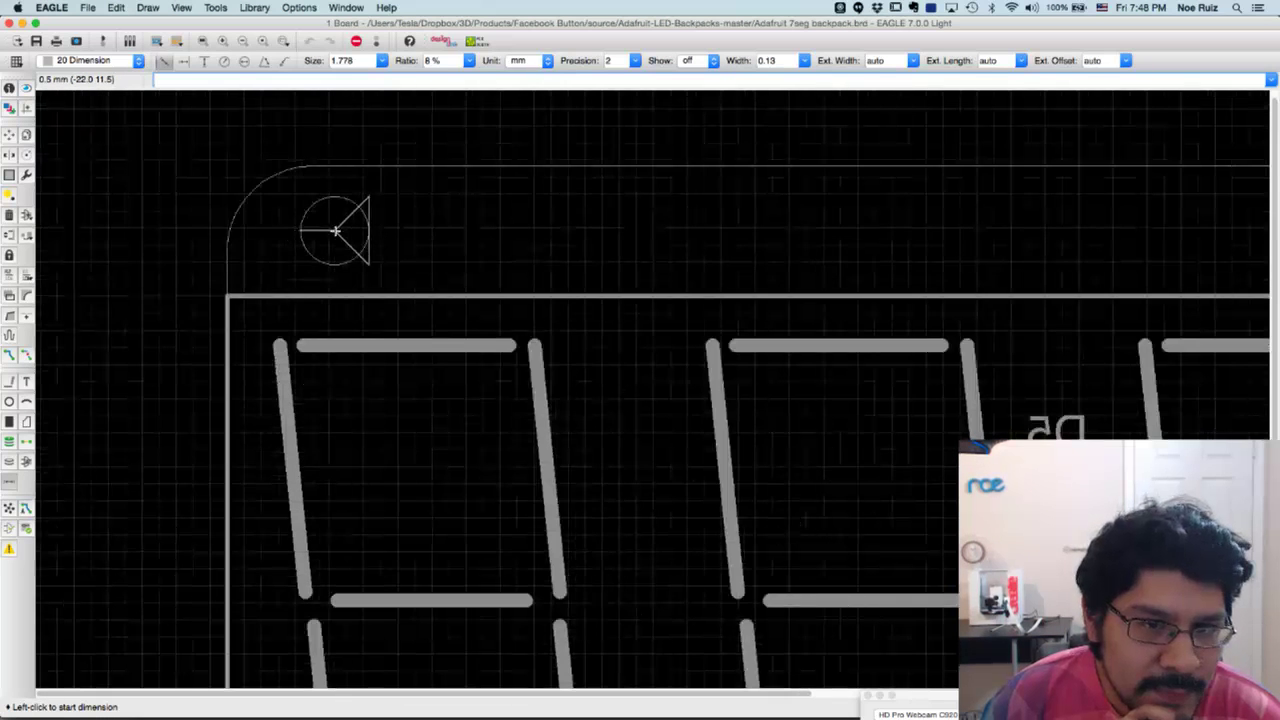
pyautogui.click(335, 231)
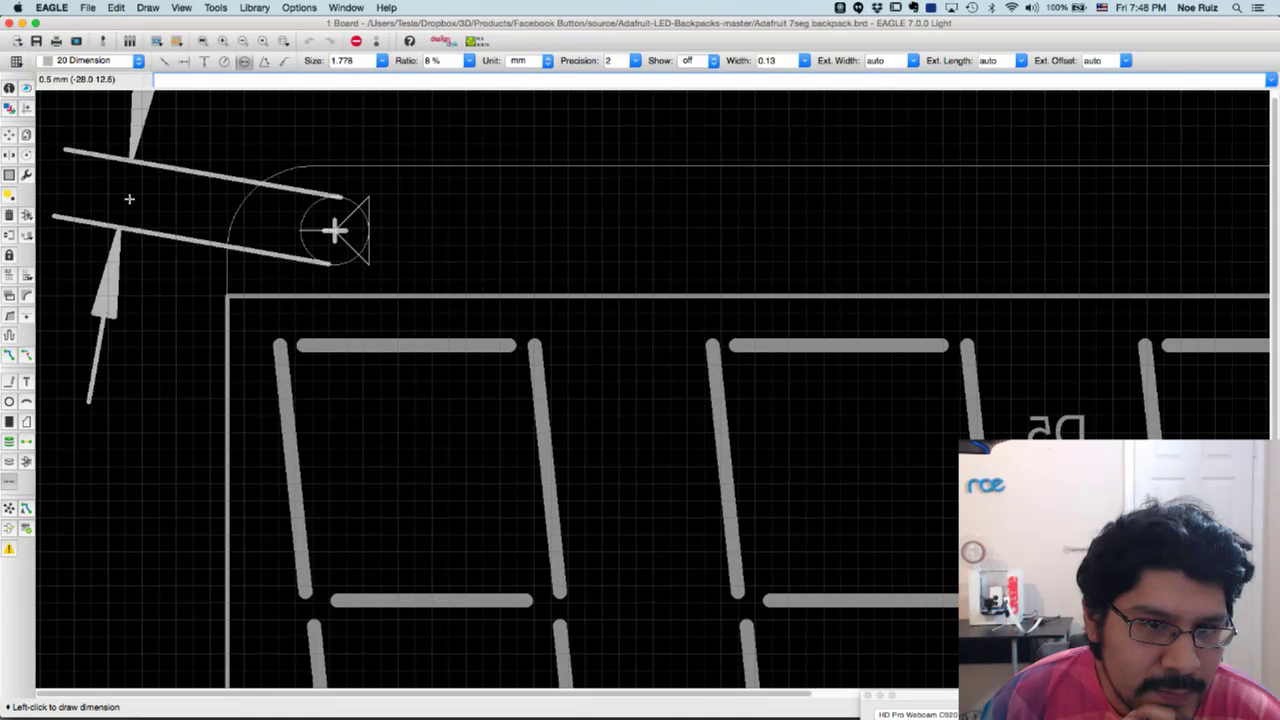
pyautogui.moveTo(151, 246); pyautogui.dragTo(406, 351, button='middle')
pyautogui.scroll(-2, 406, 340)
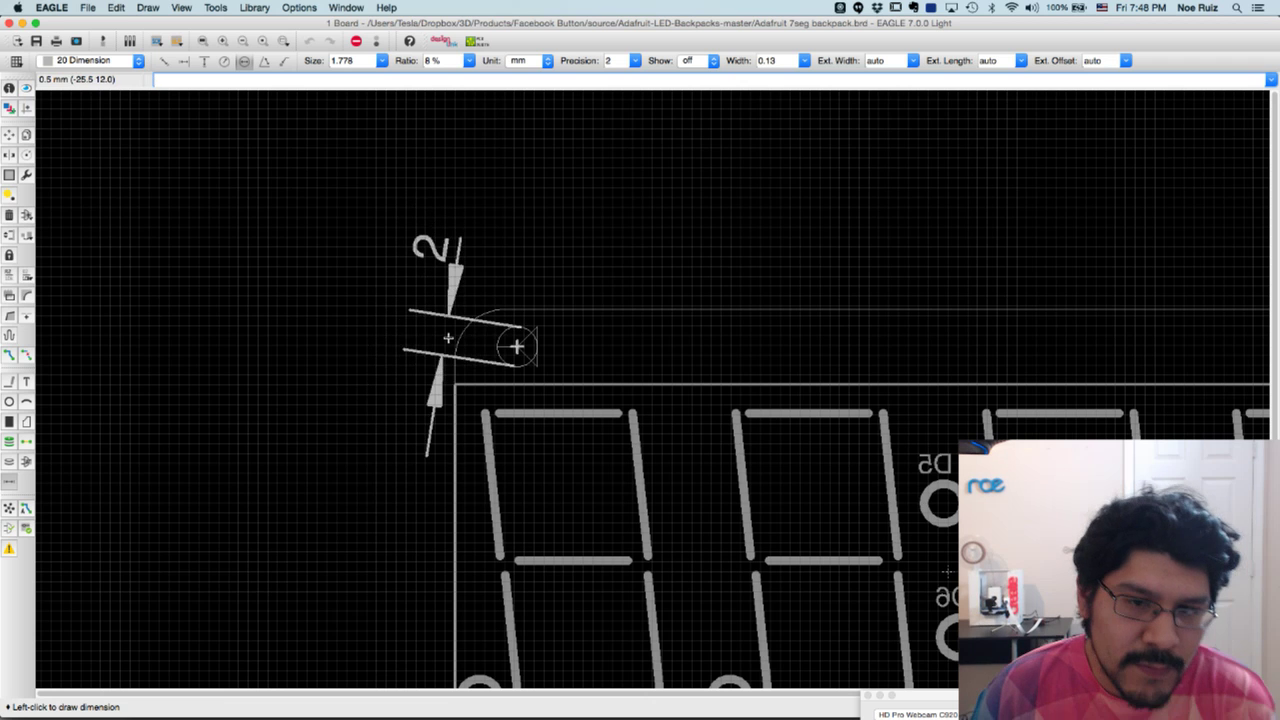
pyautogui.scroll(-2, 628, 348)
pyautogui.scroll(-1, 638, 350)
pyautogui.moveTo(618, 350); pyautogui.dragTo(531, 346, button='middle')
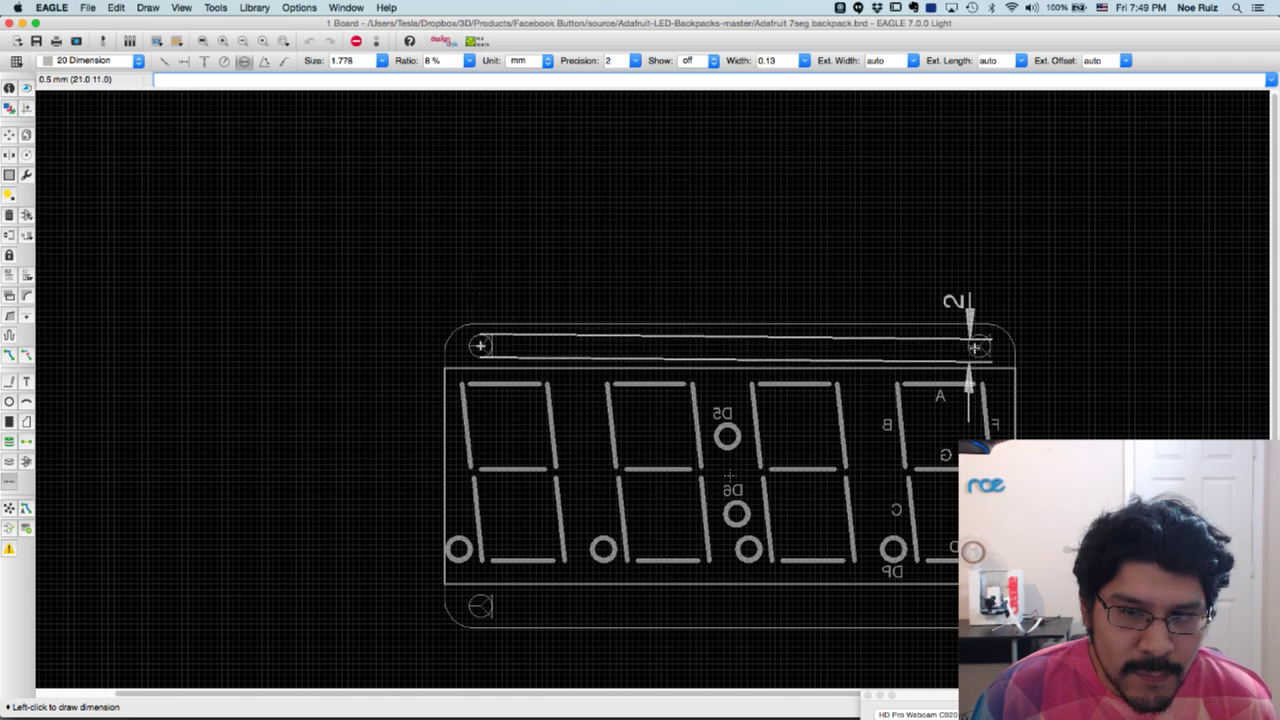
pyautogui.click(165, 62)
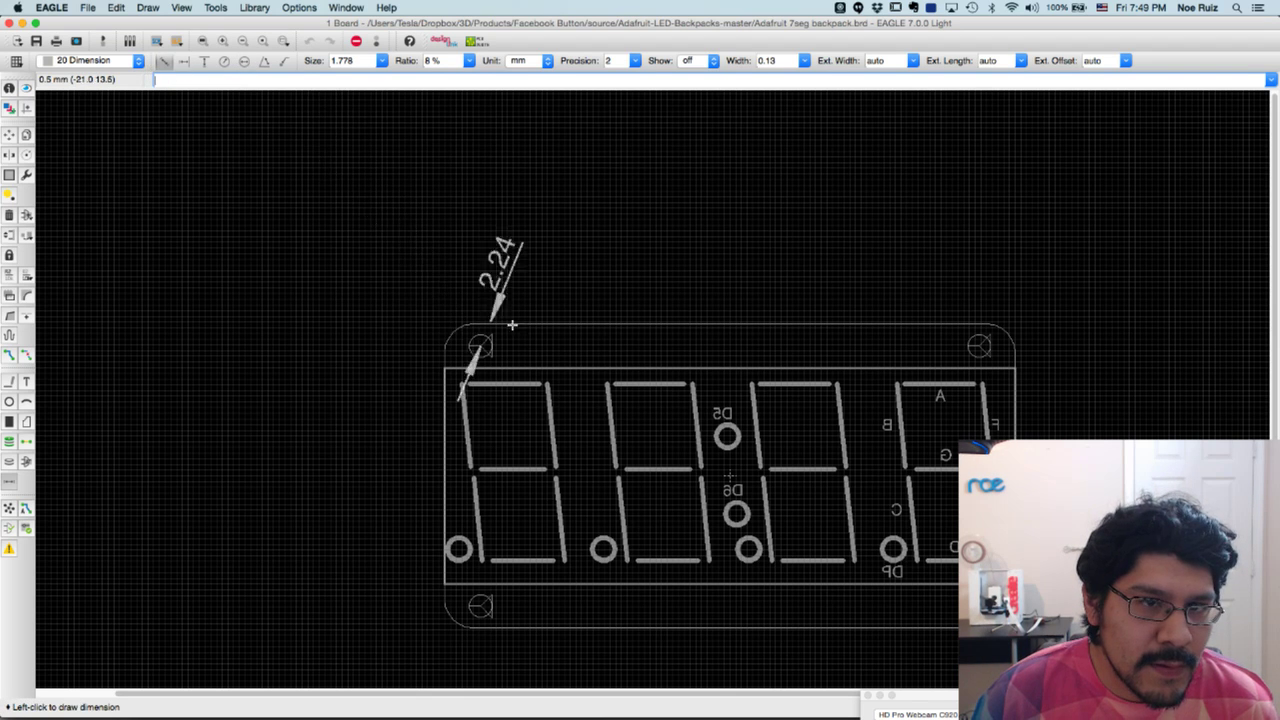
pyautogui.scroll(5, 945, 350)
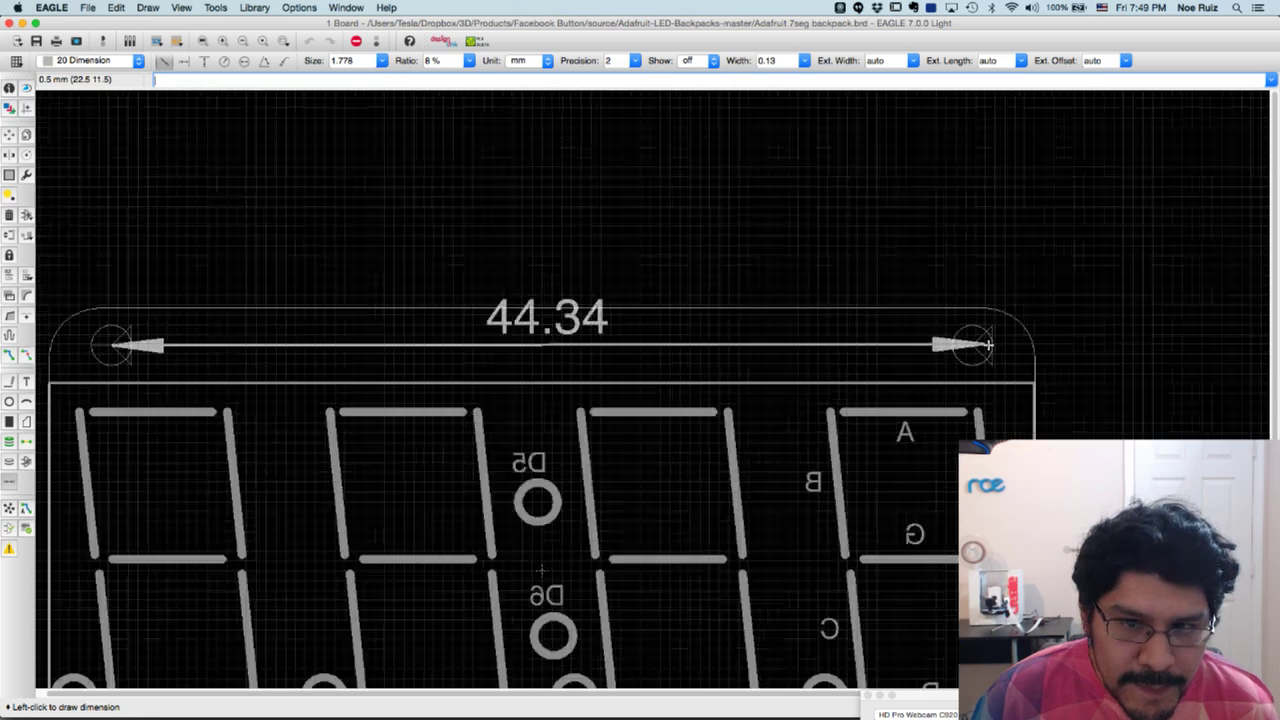
pyautogui.scroll(-4, 955, 347)
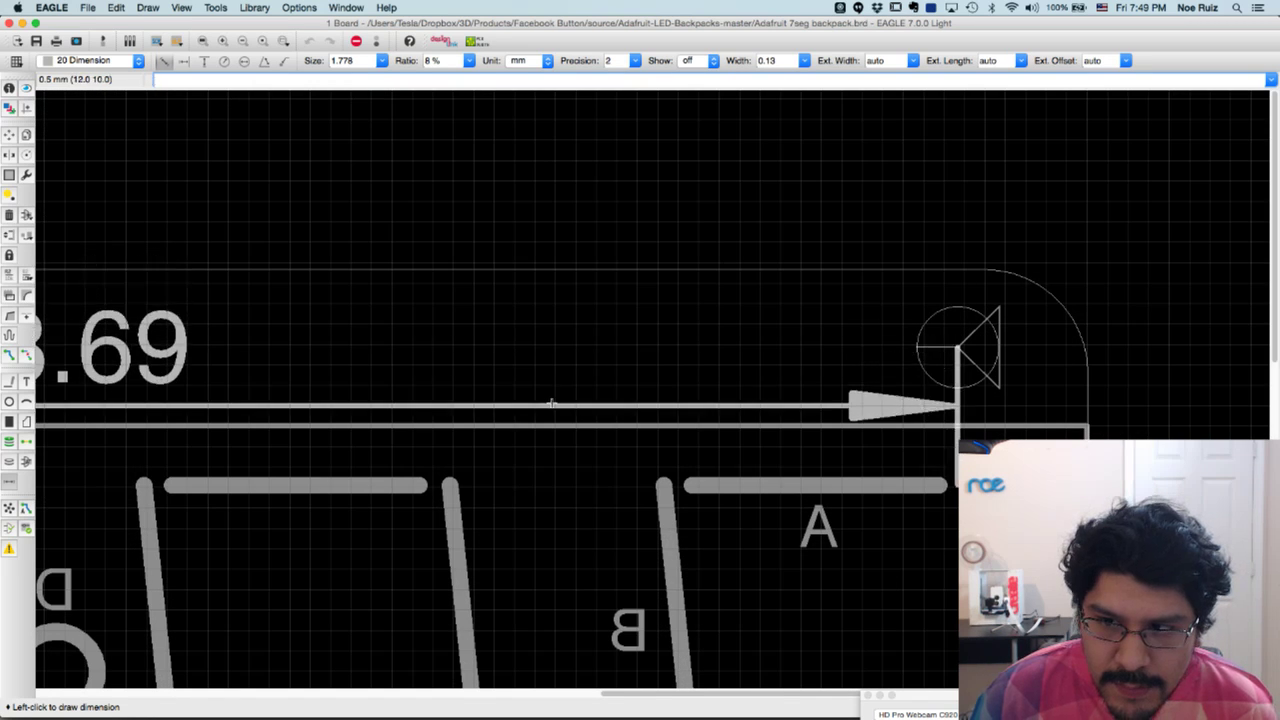
pyautogui.click(957, 347)
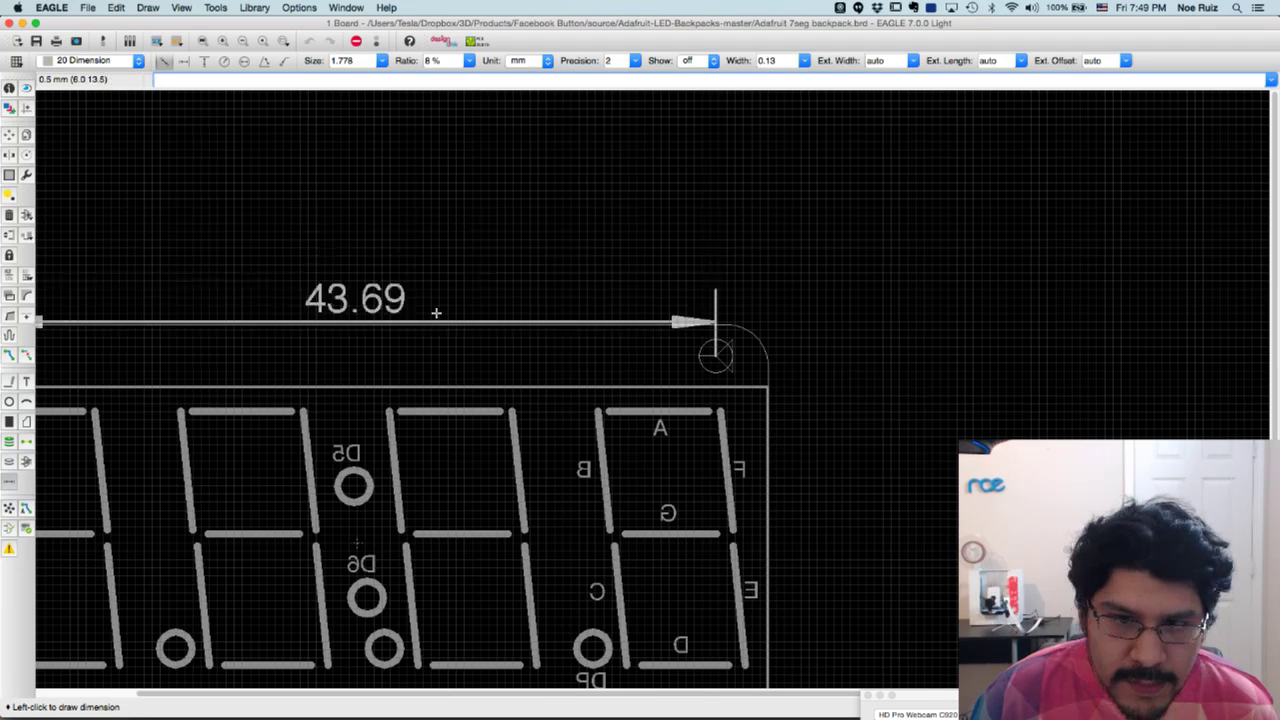
pyautogui.moveTo(404, 286); pyautogui.dragTo(631, 423, button='middle')
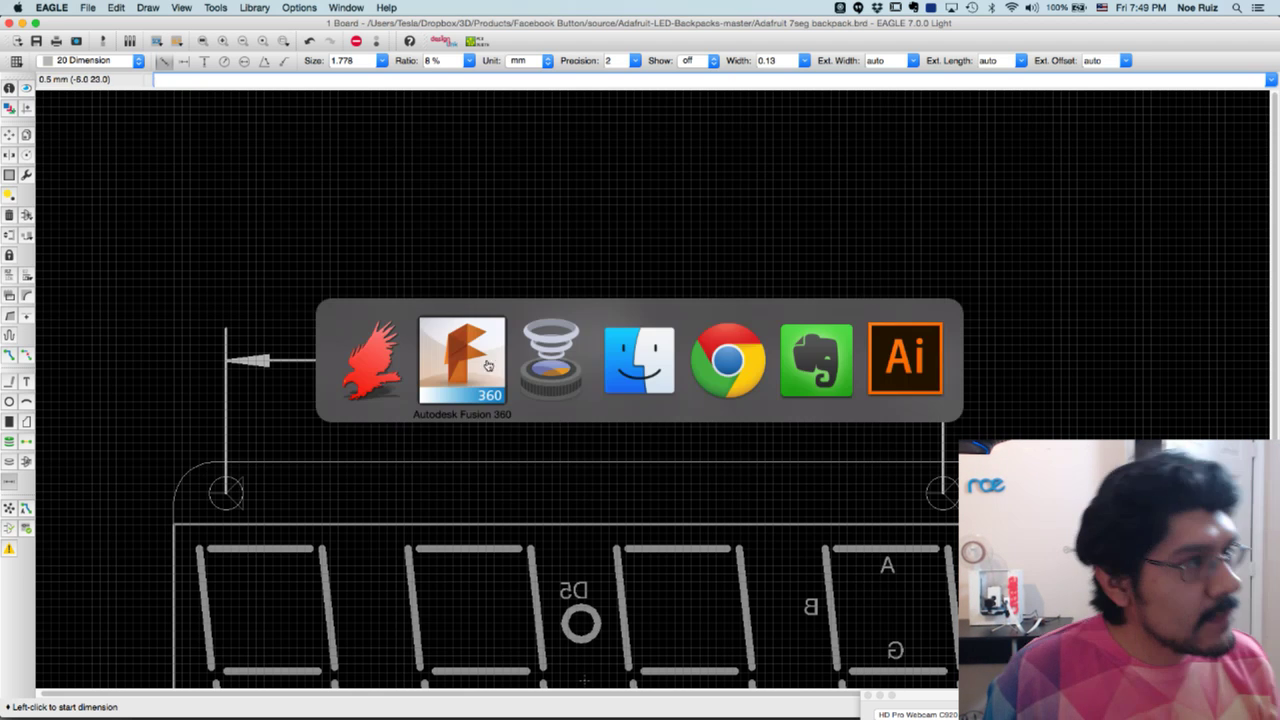
pyautogui.press('super+Tab')
pyautogui.press('super+Tab')
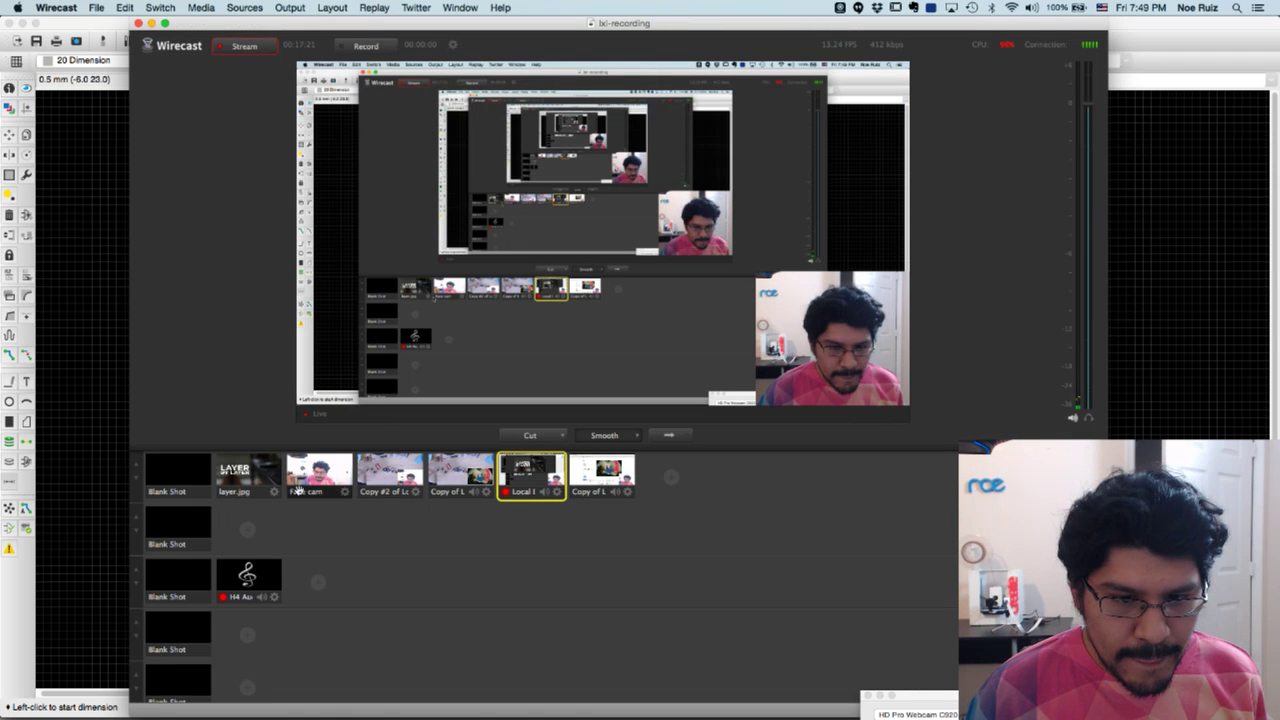
pyautogui.click(248, 474)
pyautogui.click(673, 436)
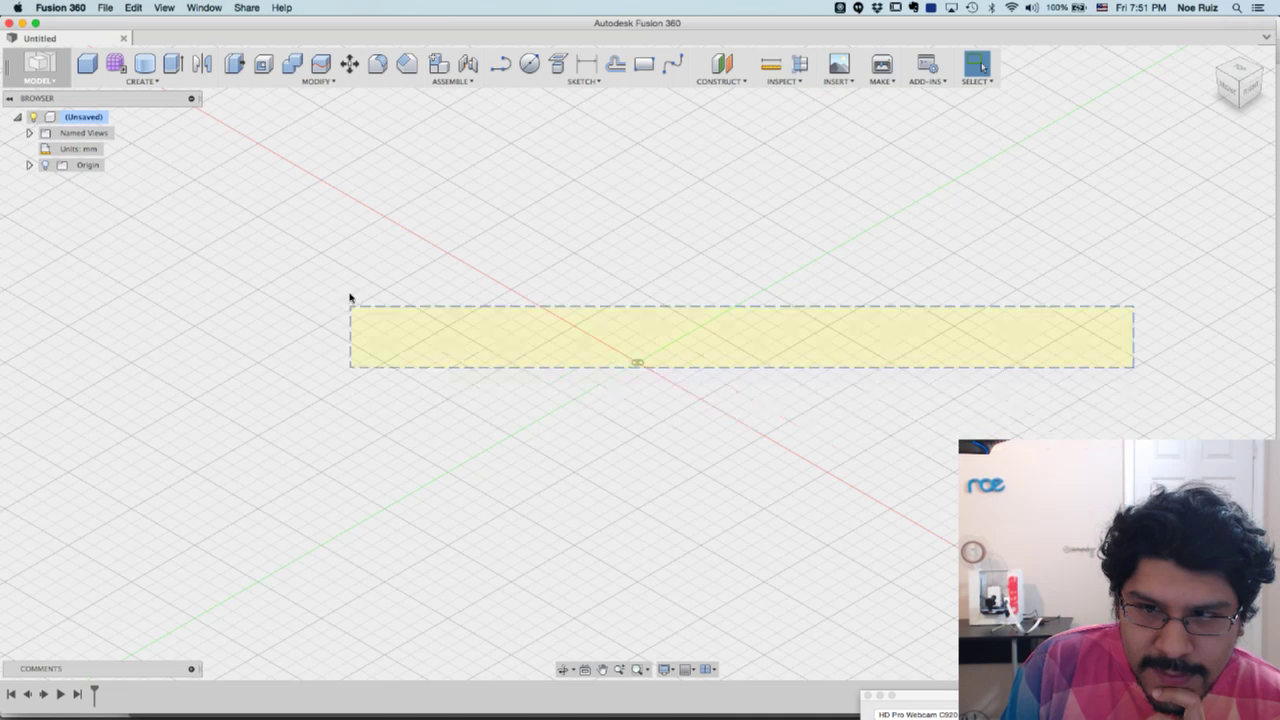
# Switch back to EAGLE and add a parallel dimension between the upper and lower right mounting-hole centres, placed beside the board
pyautogui.press('super+Tab')
pyautogui.click(625, 370)
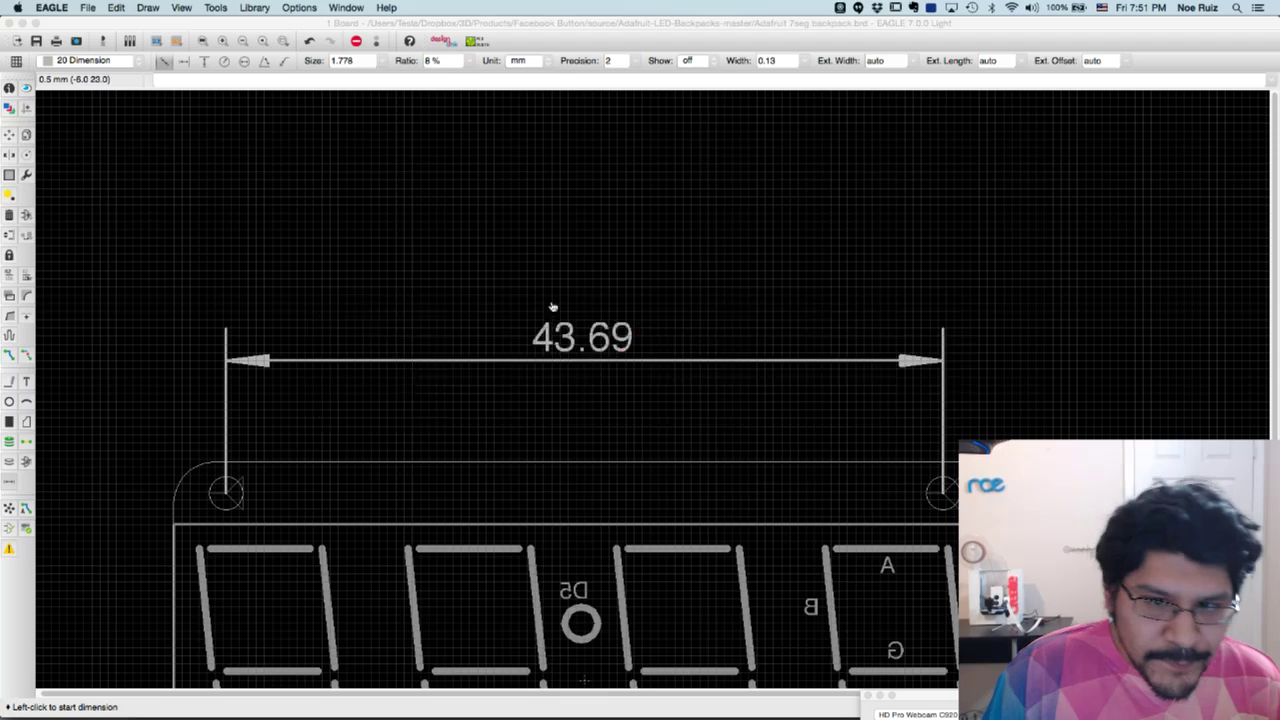
pyautogui.scroll(5, 593, 341)
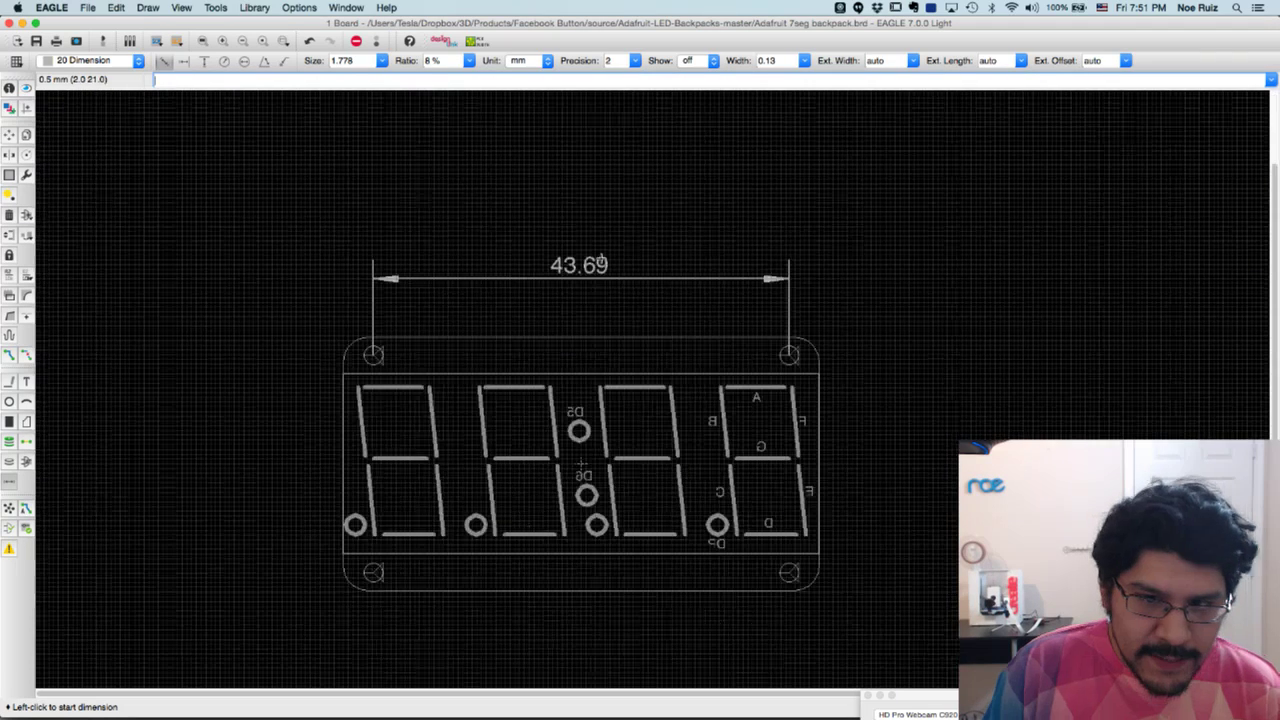
pyautogui.scroll(-3, 575, 262)
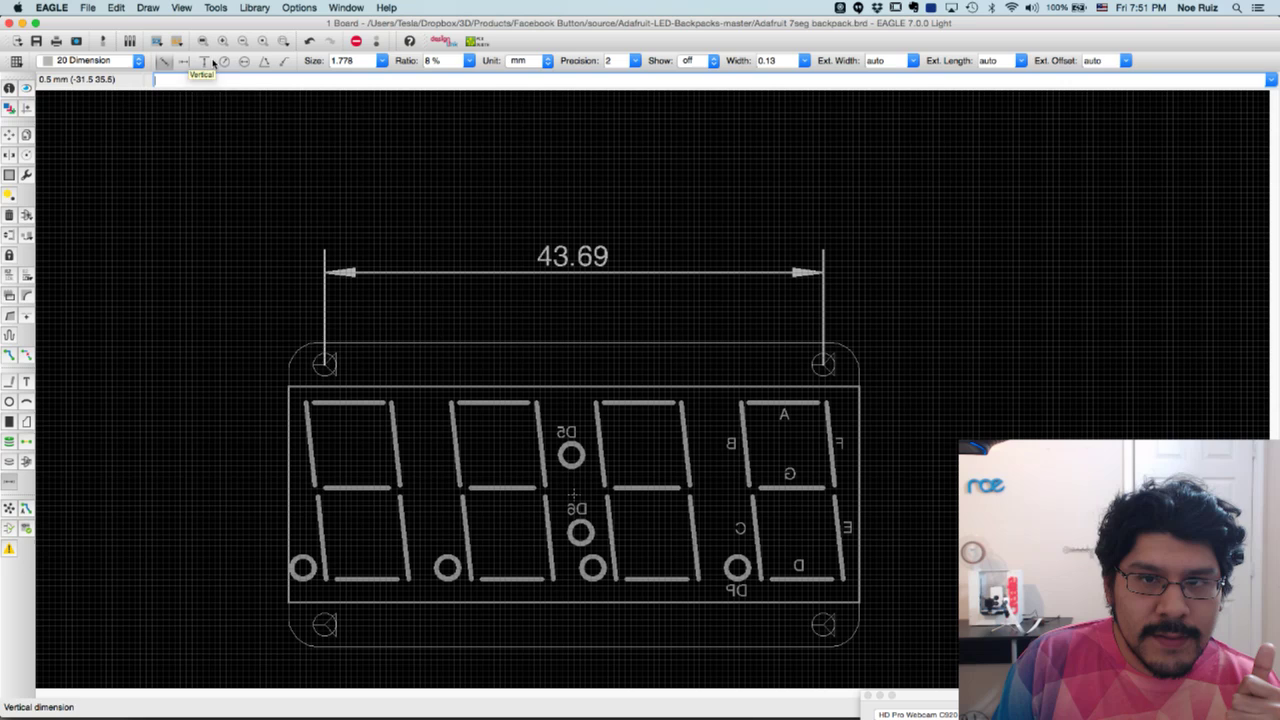
pyautogui.scroll(5, 843, 364)
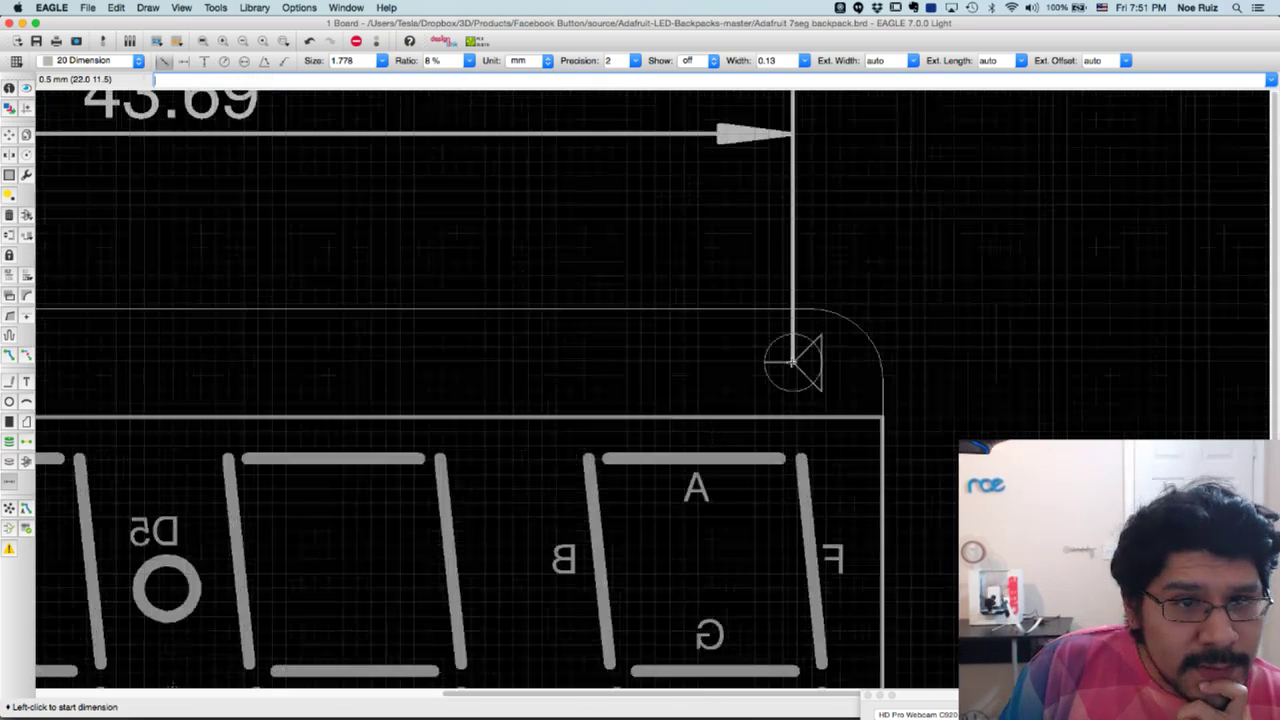
pyautogui.click(793, 362)
pyautogui.scroll(-5, 915, 641)
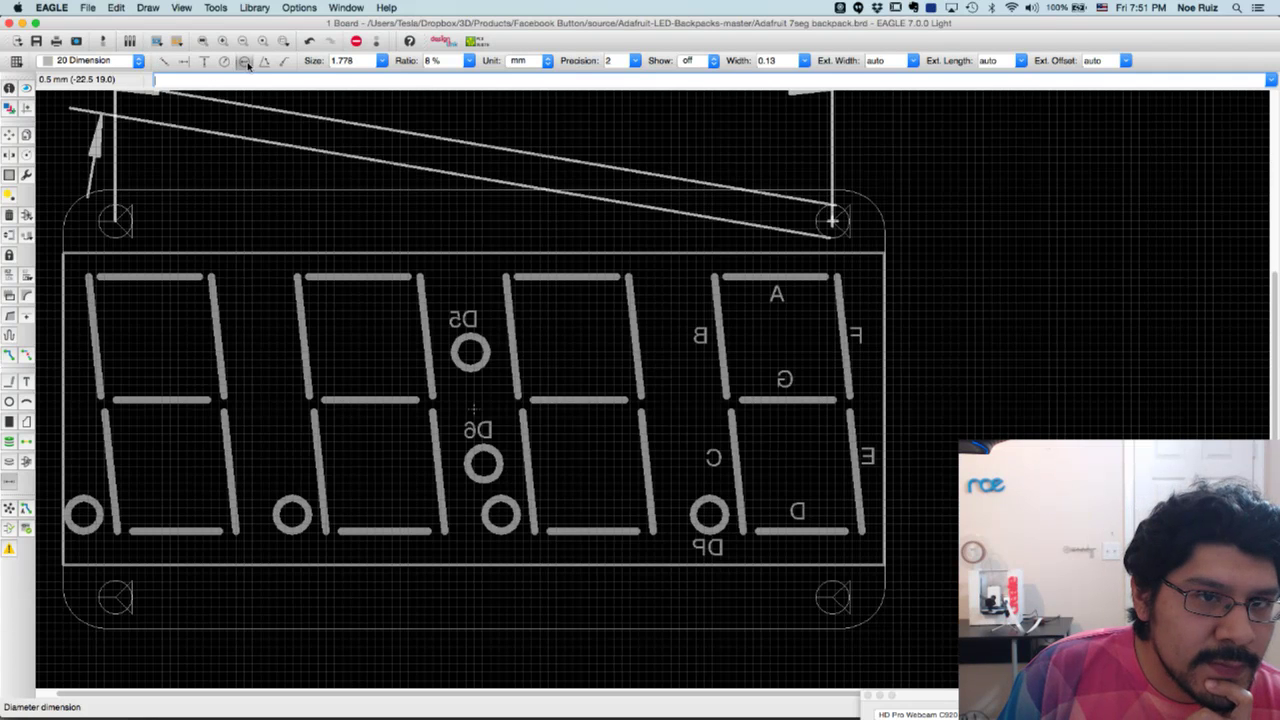
pyautogui.click(165, 62)
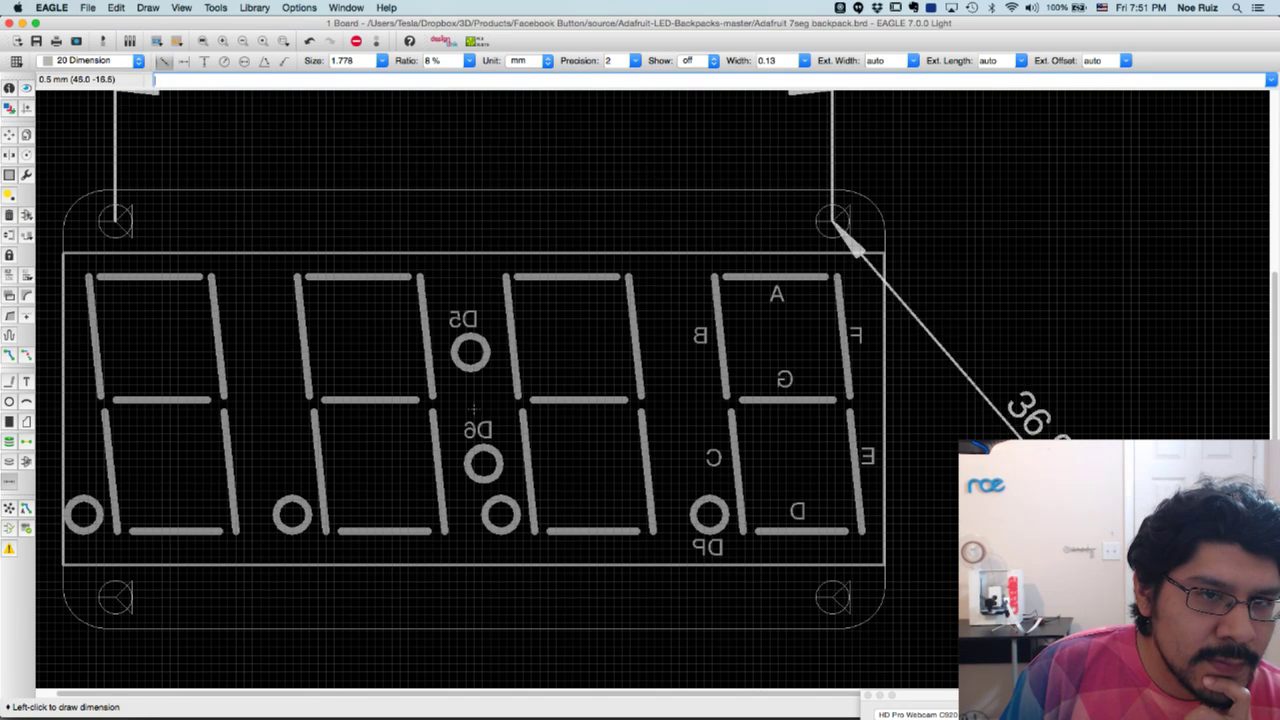
pyautogui.scroll(5, 833, 598)
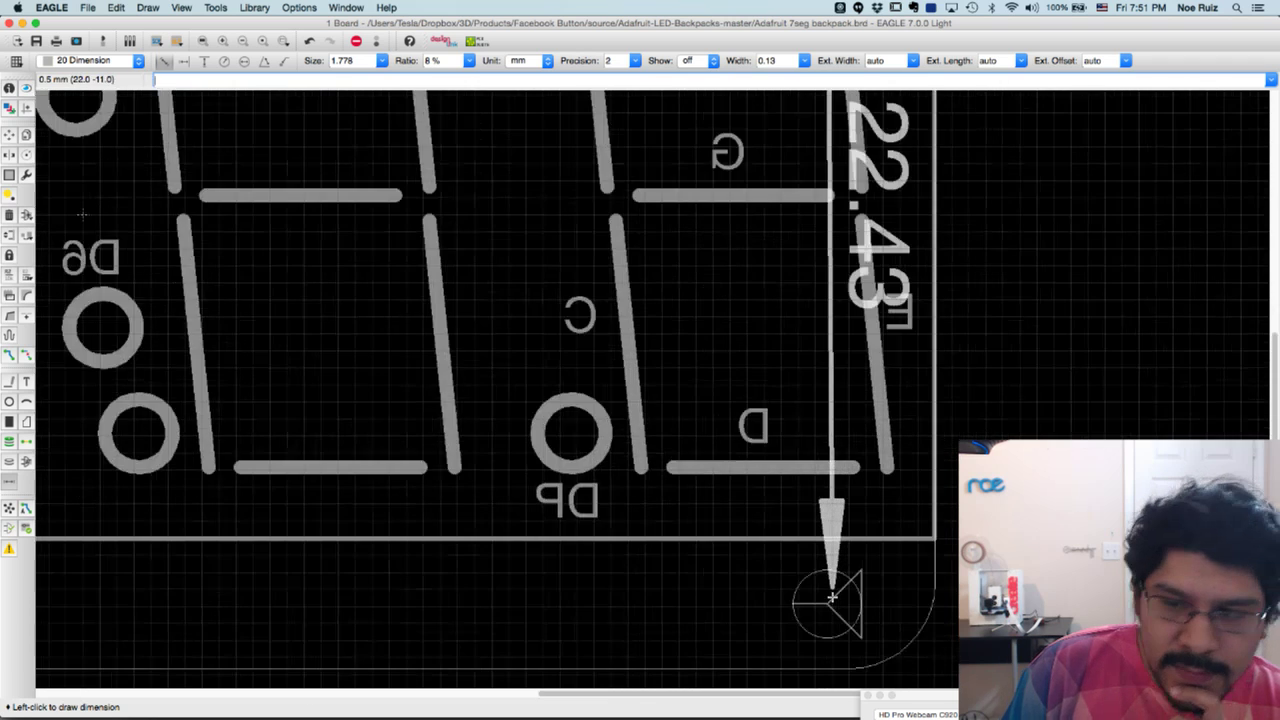
pyautogui.scroll(-8, 828, 603)
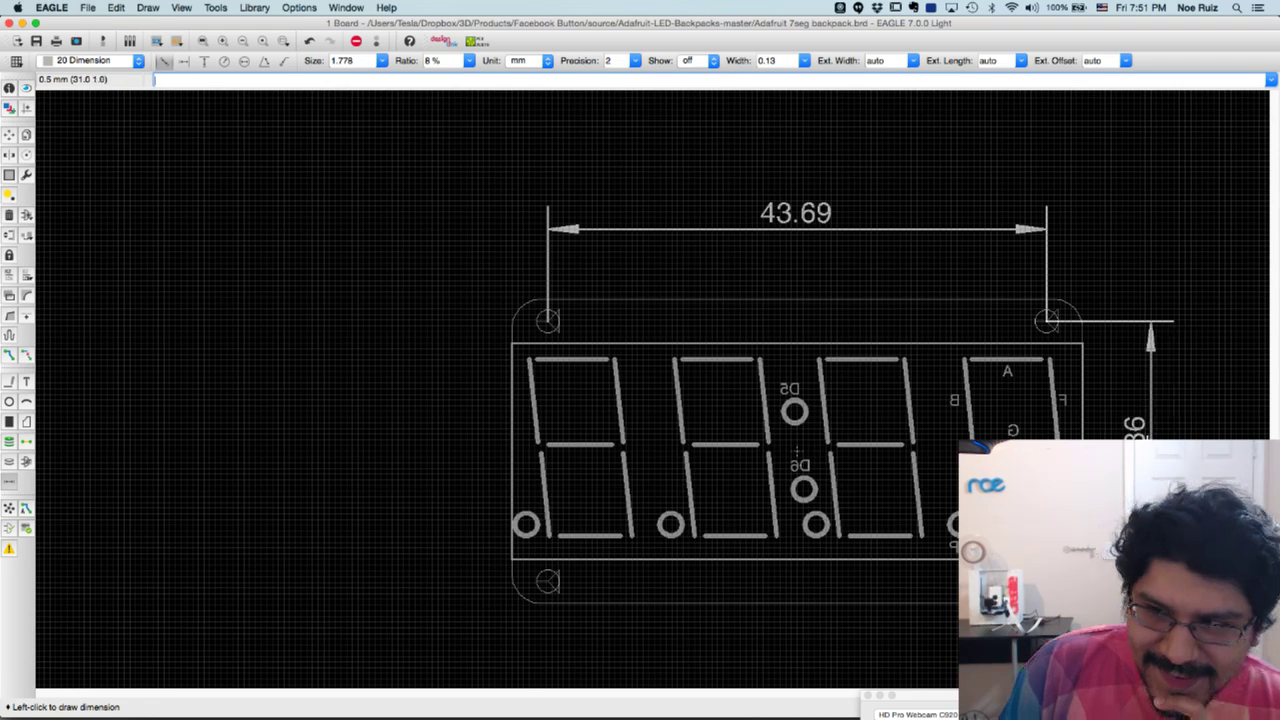
pyautogui.click(1048, 321)
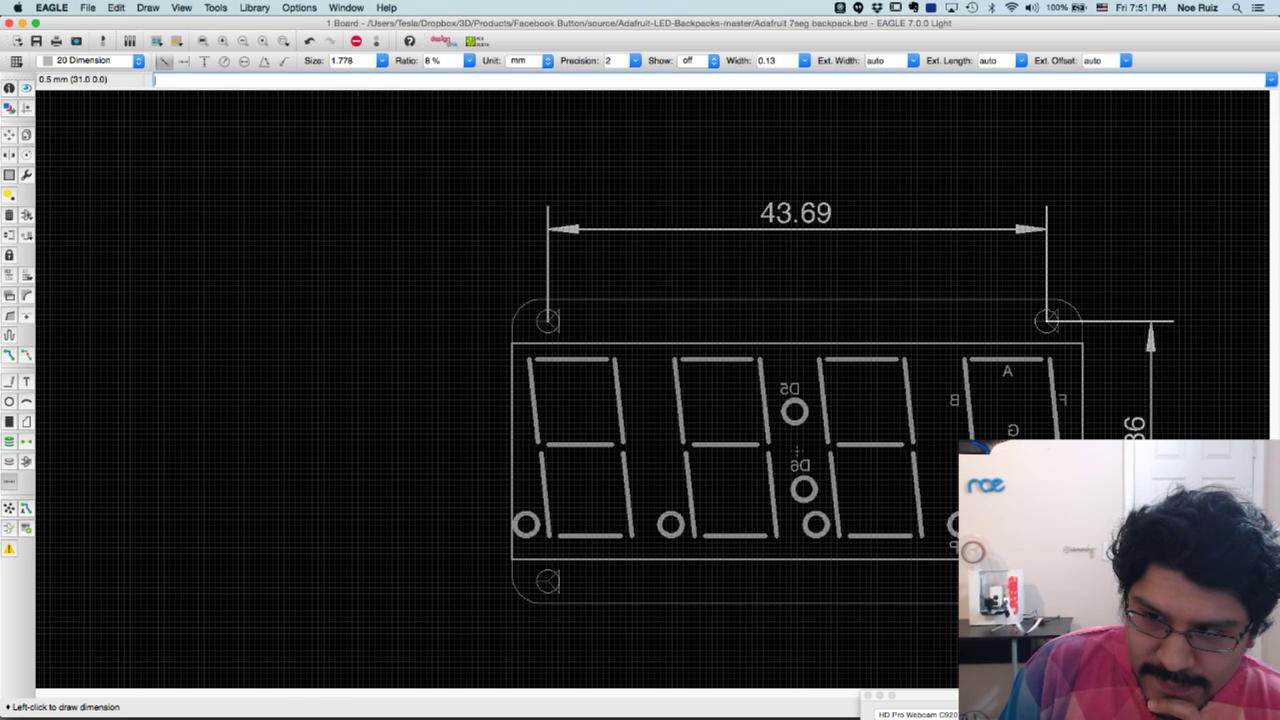
pyautogui.click(1157, 457)
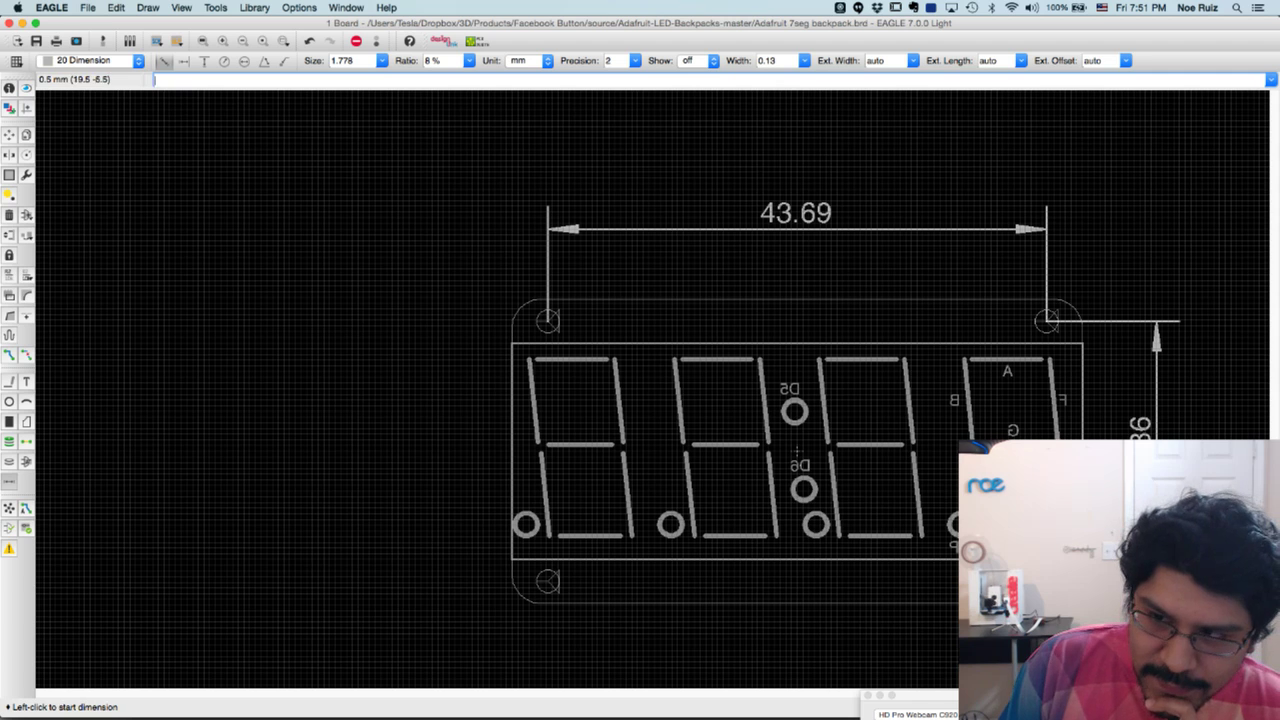
# Dimension the radius of the board outline's upper-left rounded corner and place the label outside the corner
pyautogui.scroll(5, 515, 298)
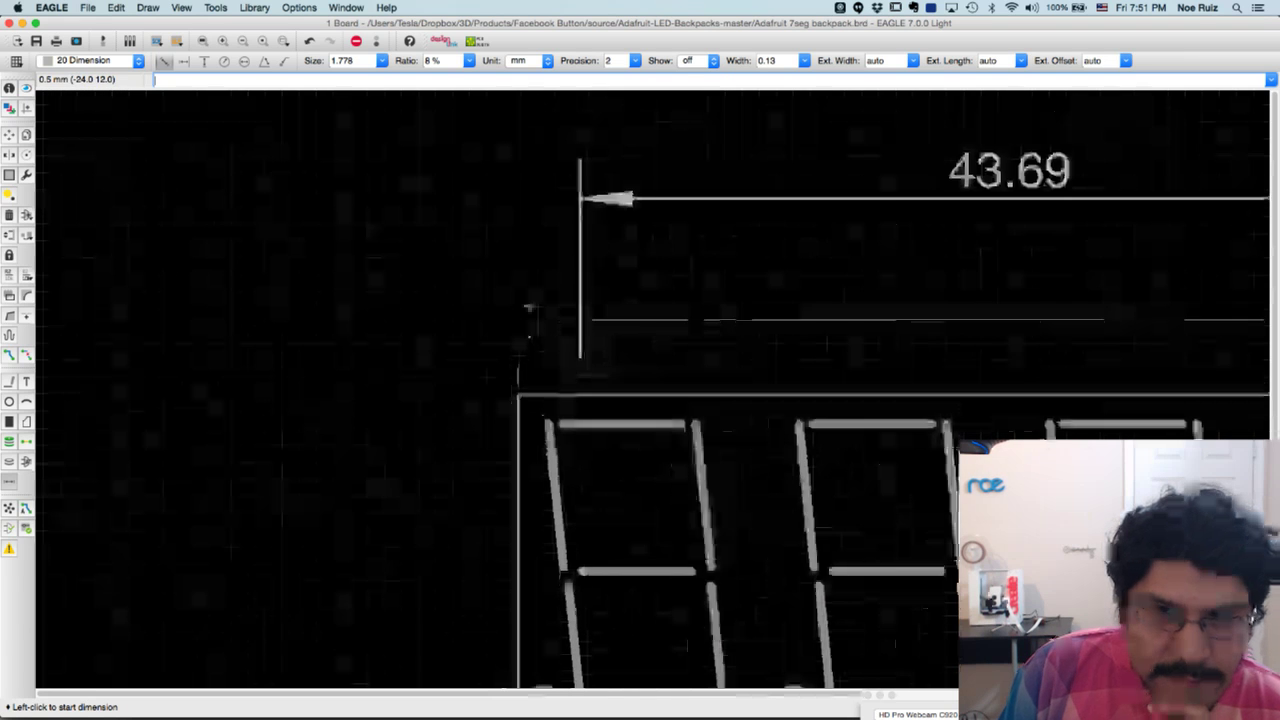
pyautogui.scroll(2, 581, 350)
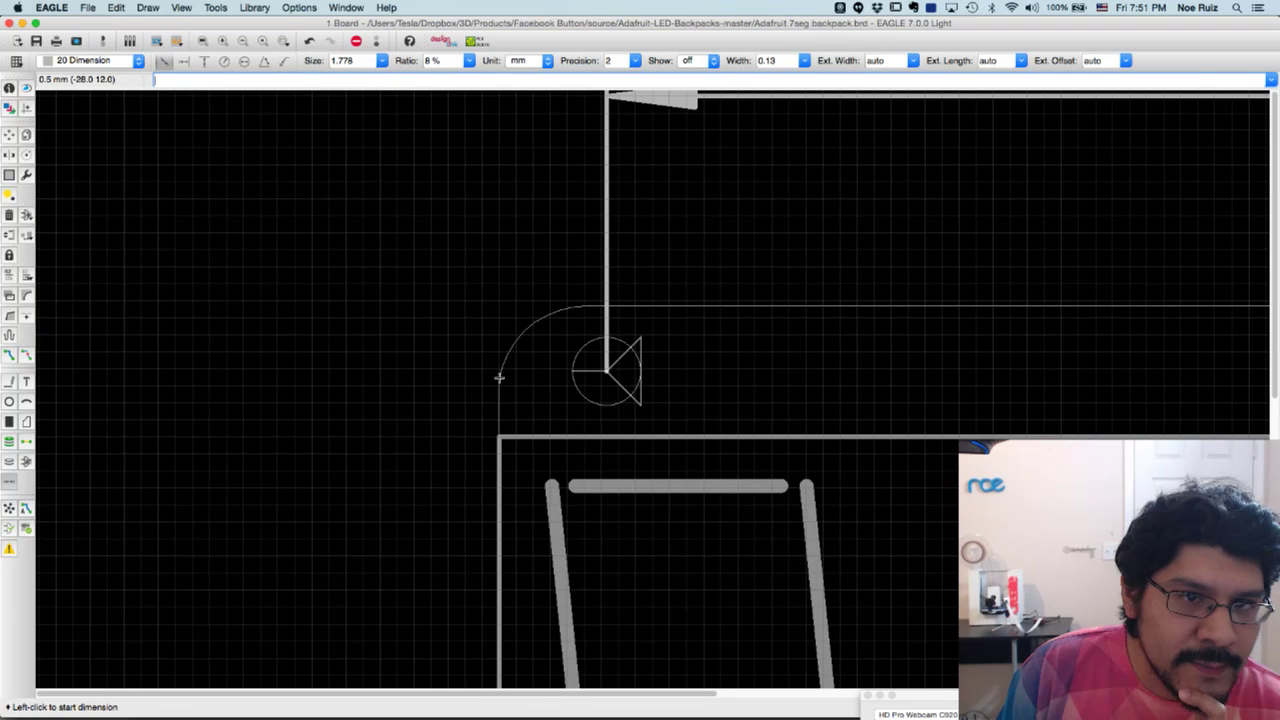
pyautogui.click(531, 326)
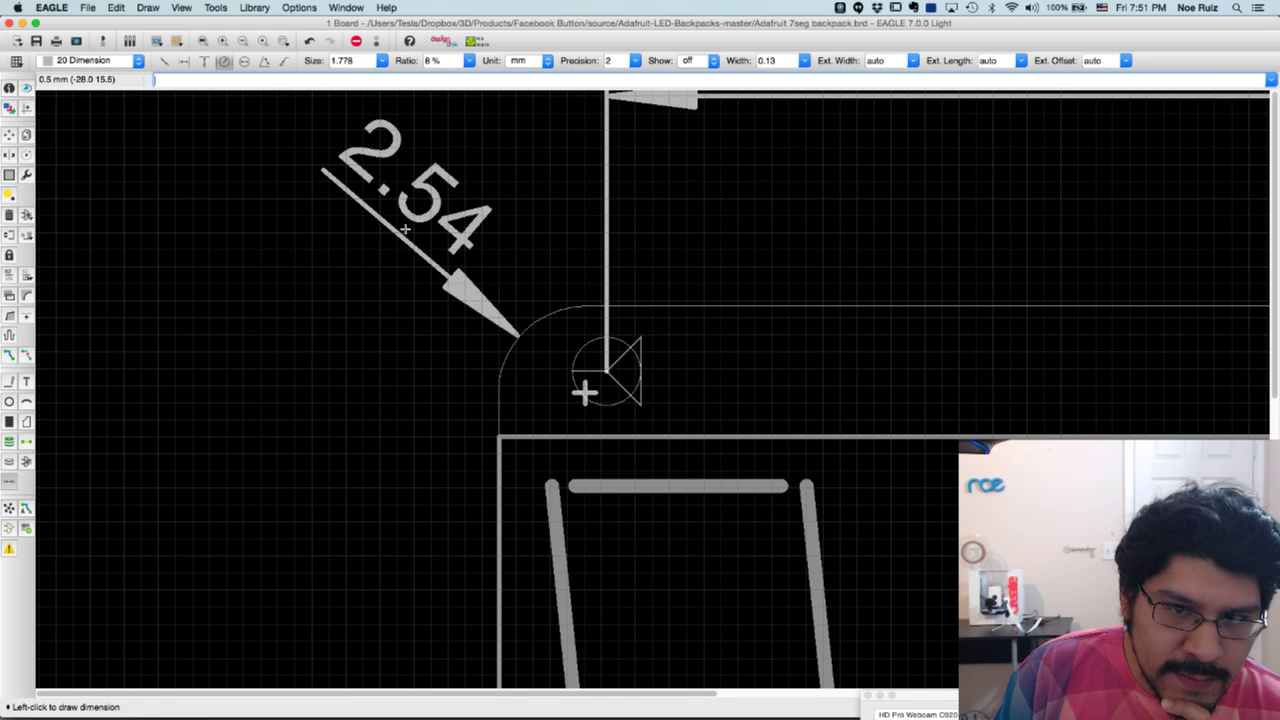
pyautogui.click(403, 229)
pyautogui.scroll(-2, 424, 237)
pyautogui.scroll(-3, 420, 230)
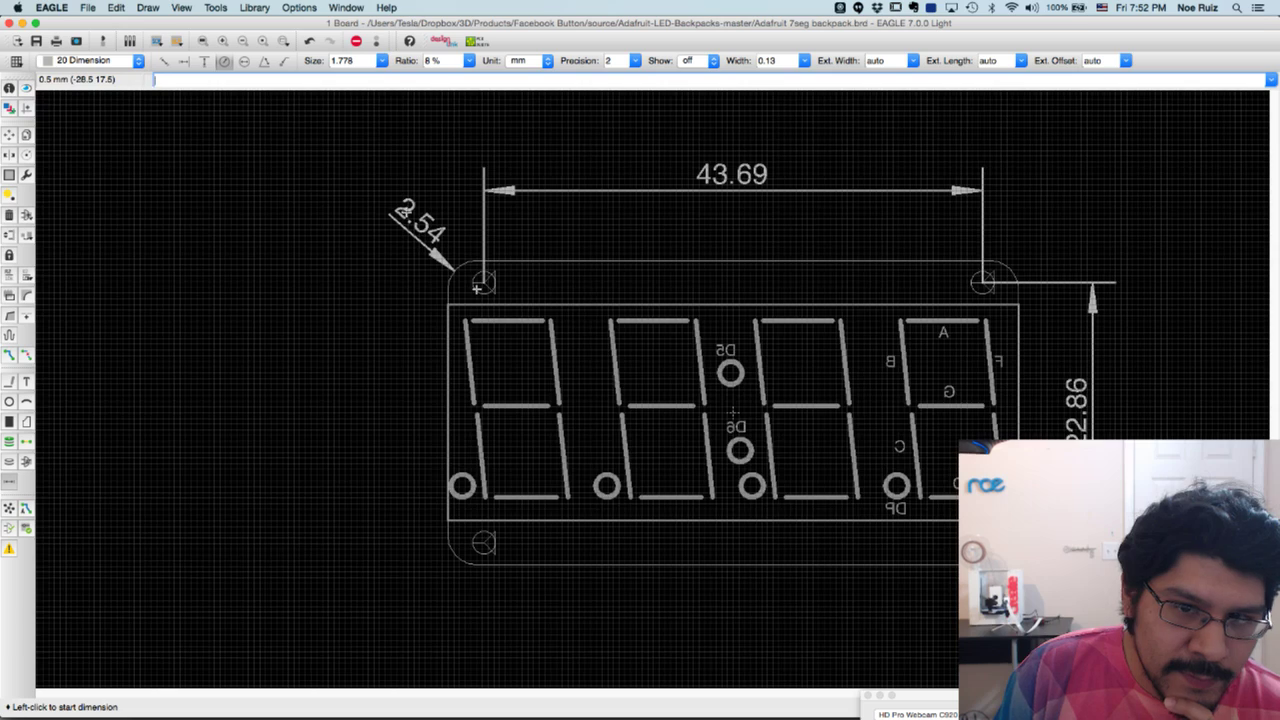
pyautogui.scroll(4, 410, 210)
pyautogui.scroll(-4, 410, 208)
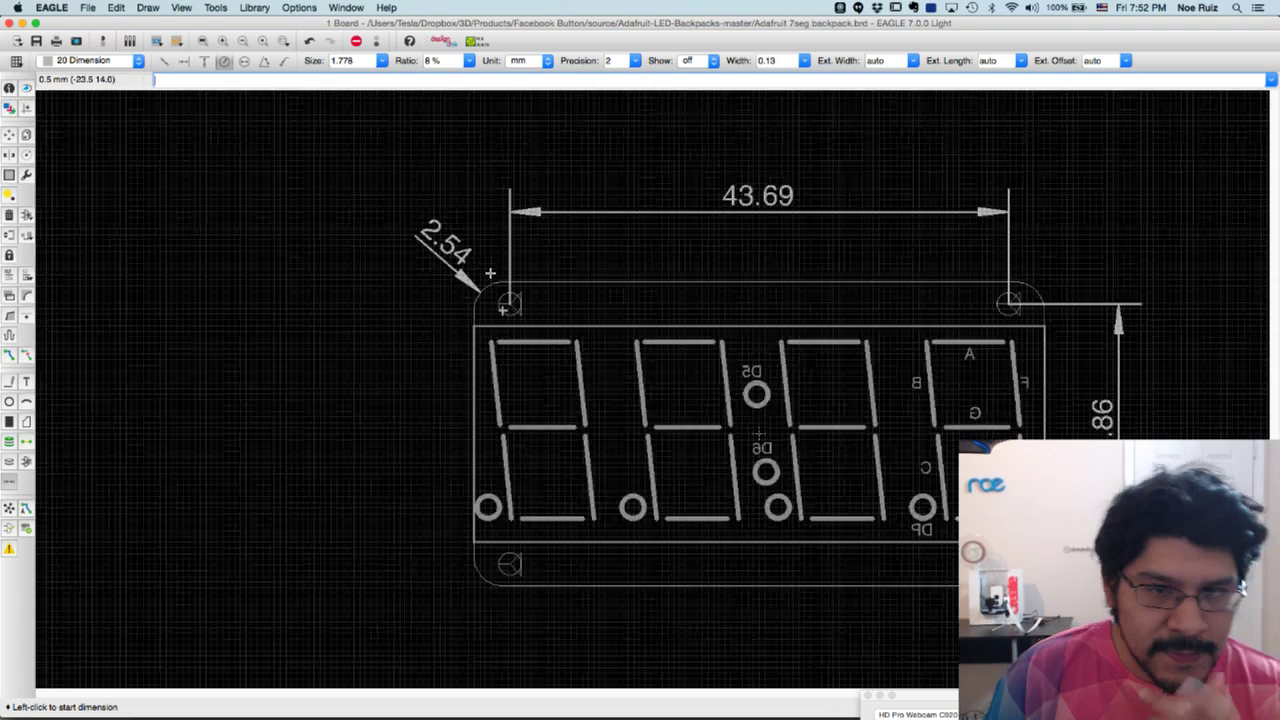
pyautogui.scroll(2, 465, 254)
pyautogui.scroll(-1, 488, 274)
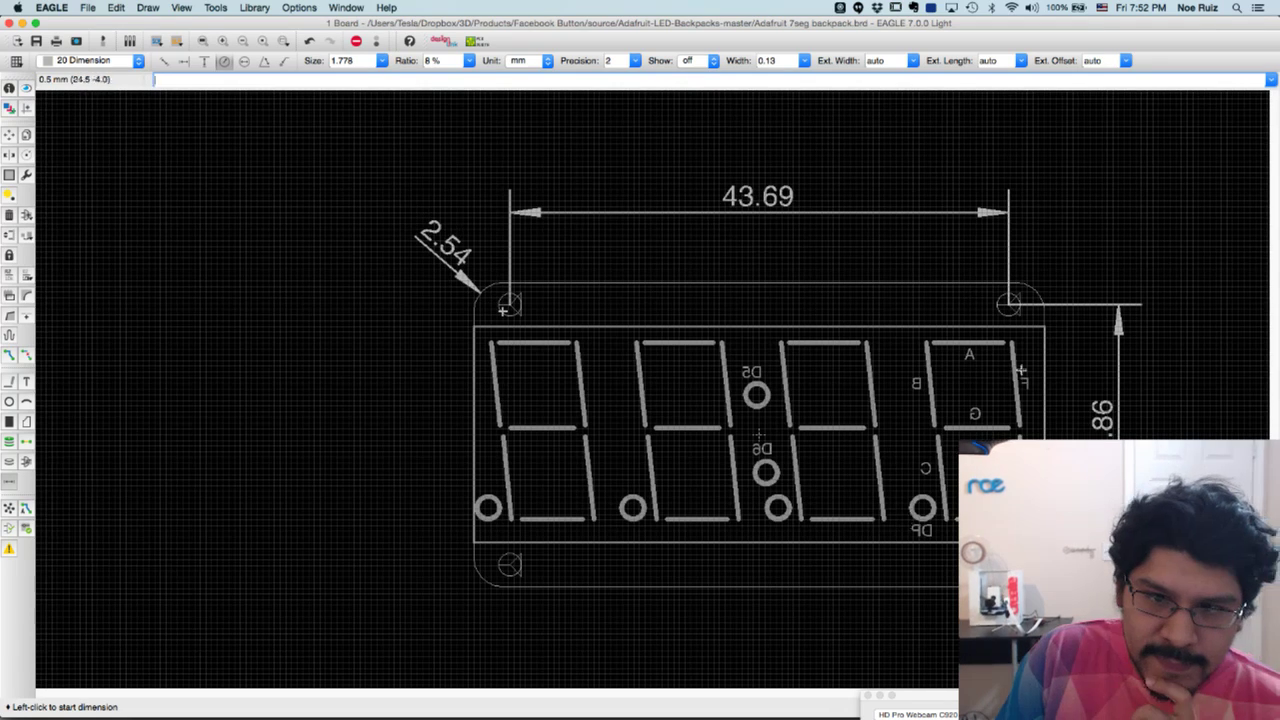
pyautogui.scroll(-1, 546, 294)
pyautogui.scroll(3, 545, 293)
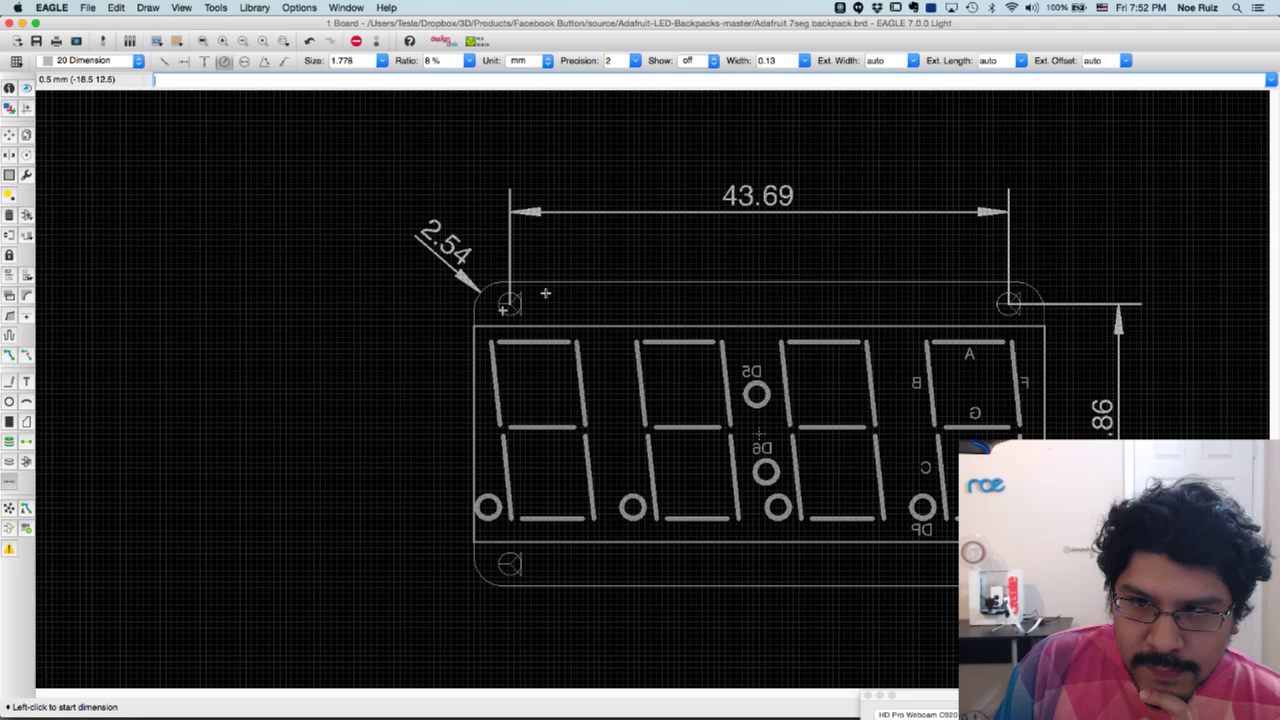
pyautogui.scroll(-3, 545, 293)
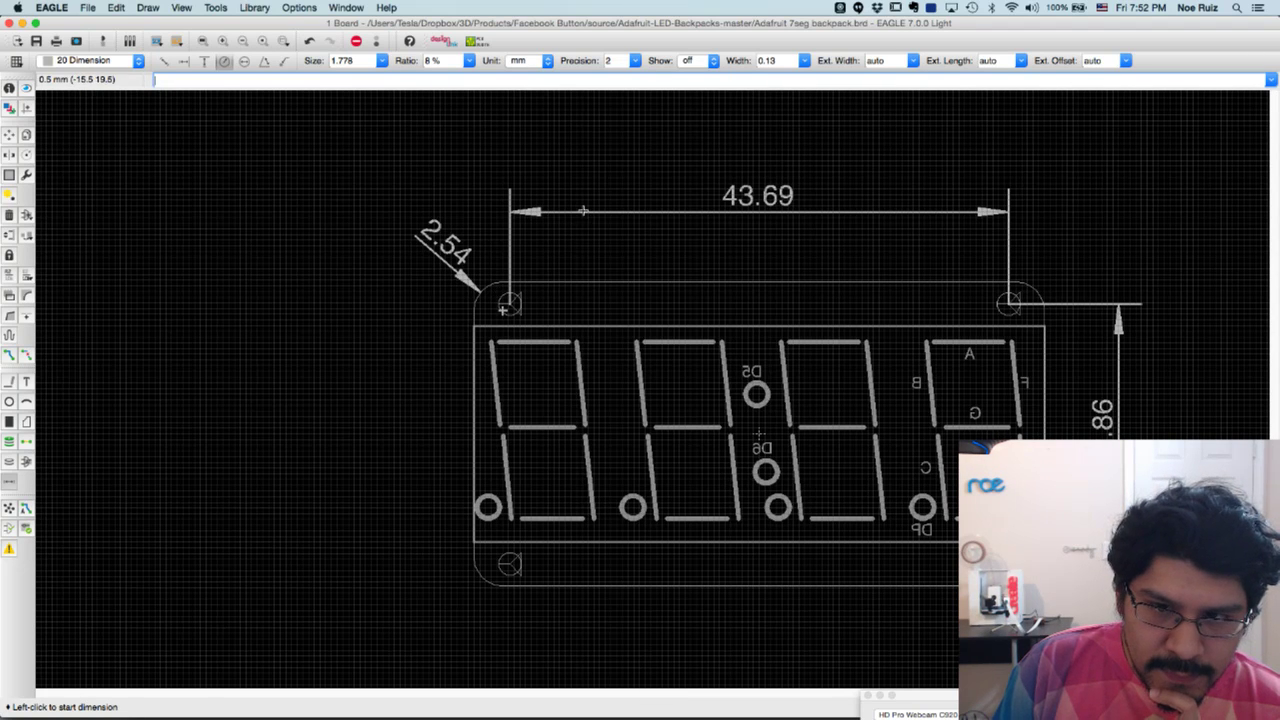
# Dimension the board's overall height between its upper and lower outline edges with a parallel dimension placed left of the board
pyautogui.scroll(2, 520, 130)
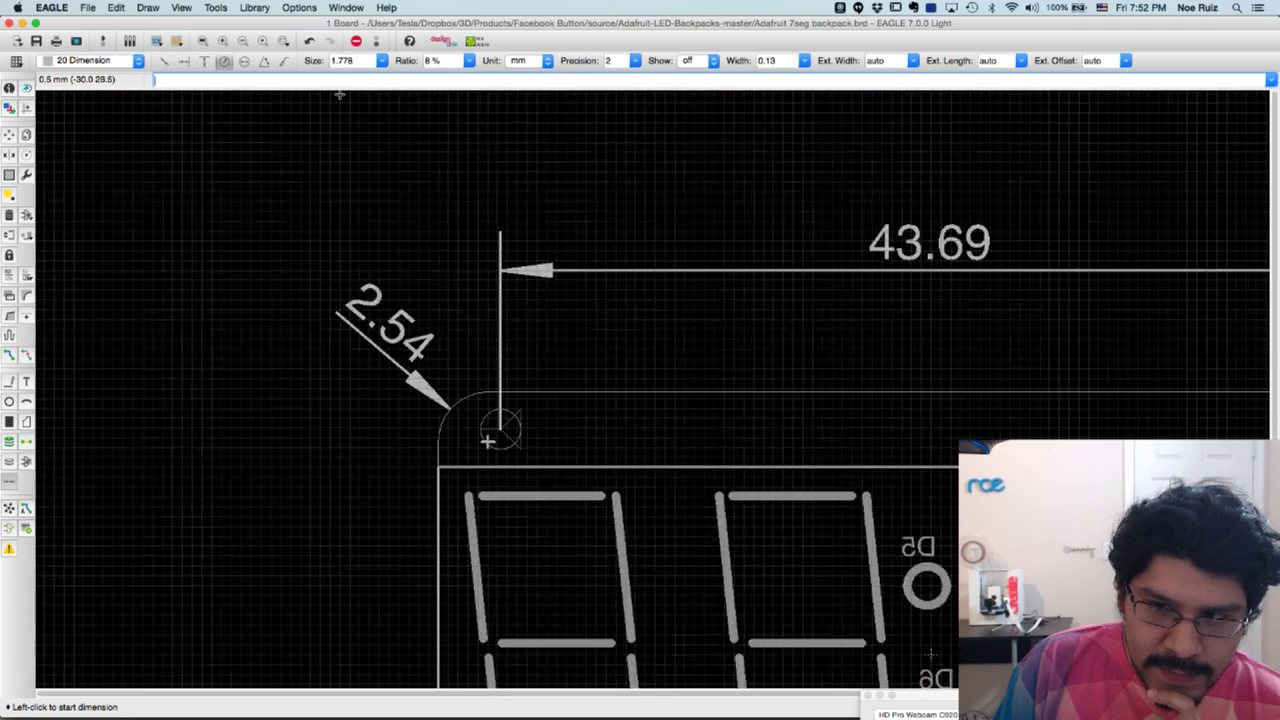
pyautogui.click(162, 61)
pyautogui.scroll(4, 611, 374)
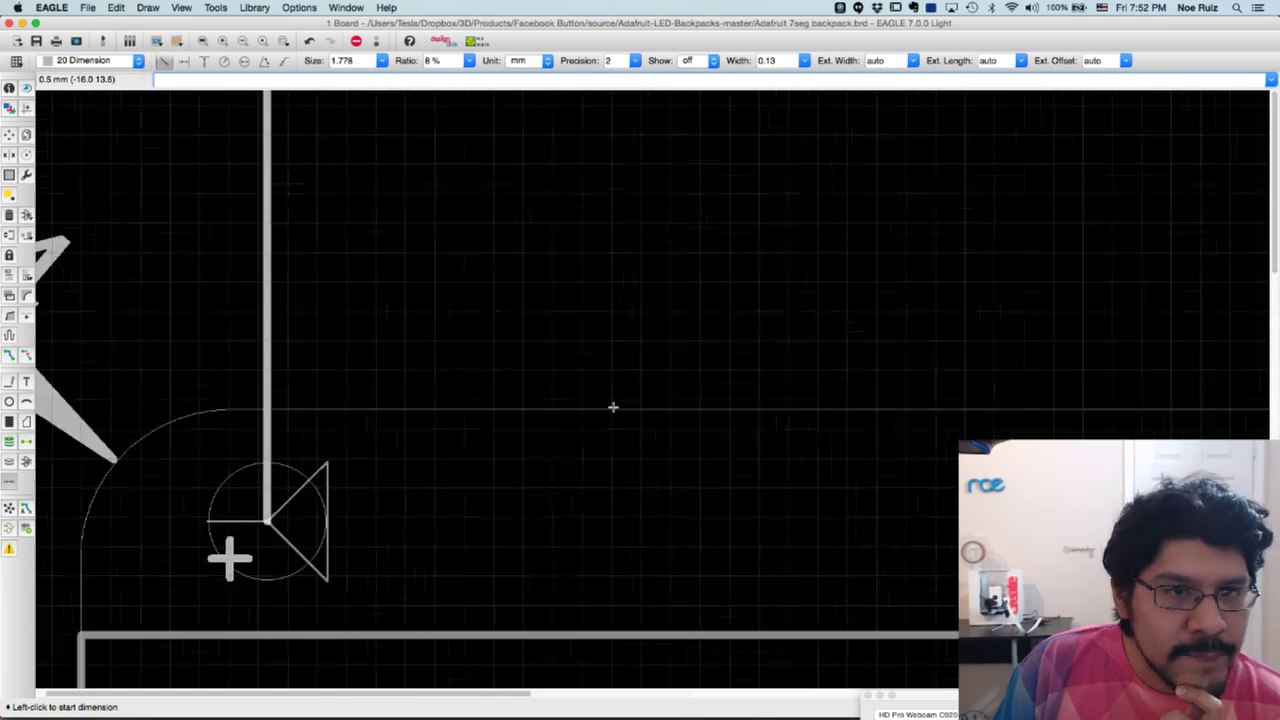
pyautogui.click(615, 412)
pyautogui.scroll(-4, 671, 402)
pyautogui.moveTo(411, 586); pyautogui.dragTo(459, 284, button='middle')
pyautogui.moveTo(490, 610); pyautogui.dragTo(532, 260, button='middle')
pyautogui.scroll(3, 512, 449)
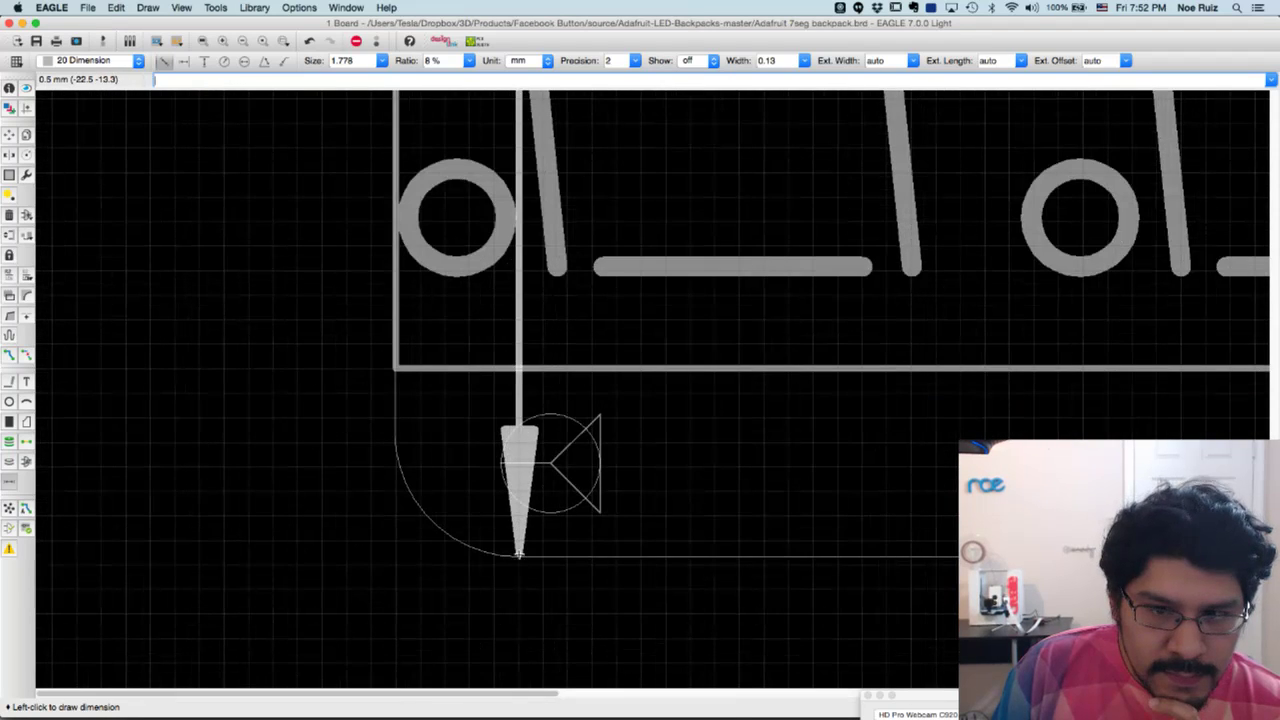
pyautogui.click(519, 554)
pyautogui.scroll(-5, 384, 492)
pyautogui.moveTo(283, 276); pyautogui.dragTo(385, 488, button='middle')
pyautogui.click(333, 408)
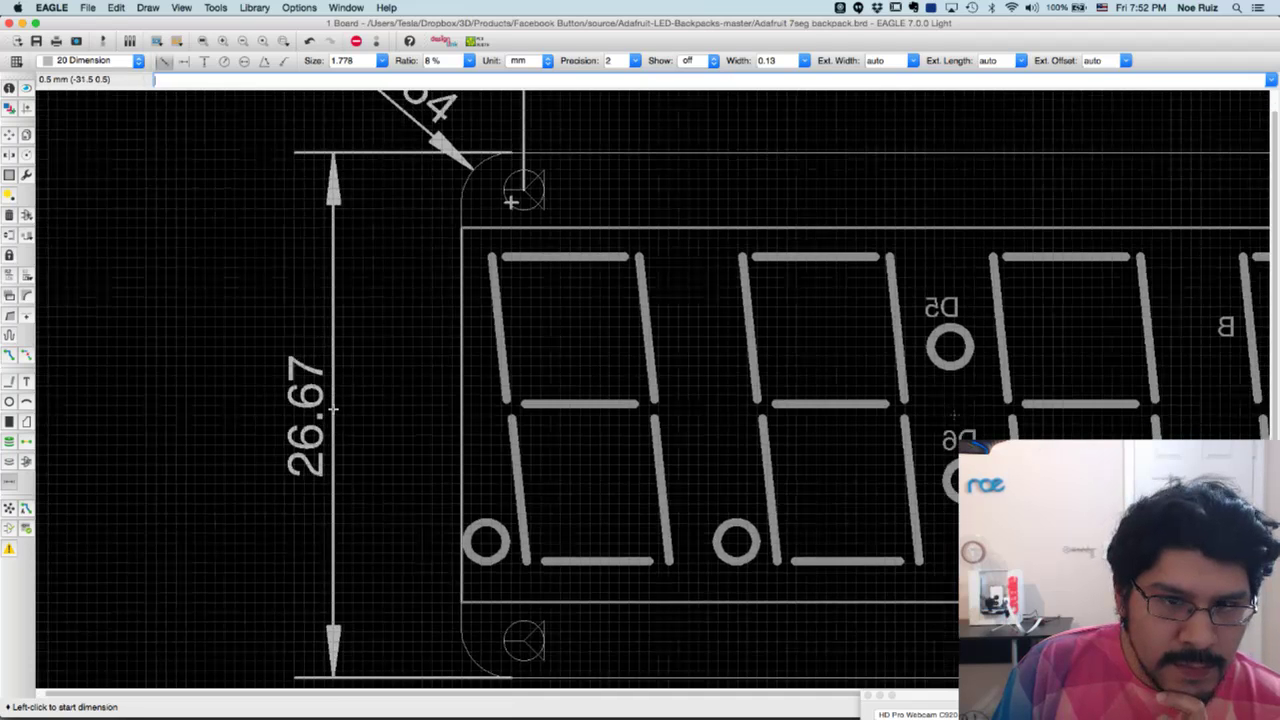
pyautogui.scroll(-3, 348, 422)
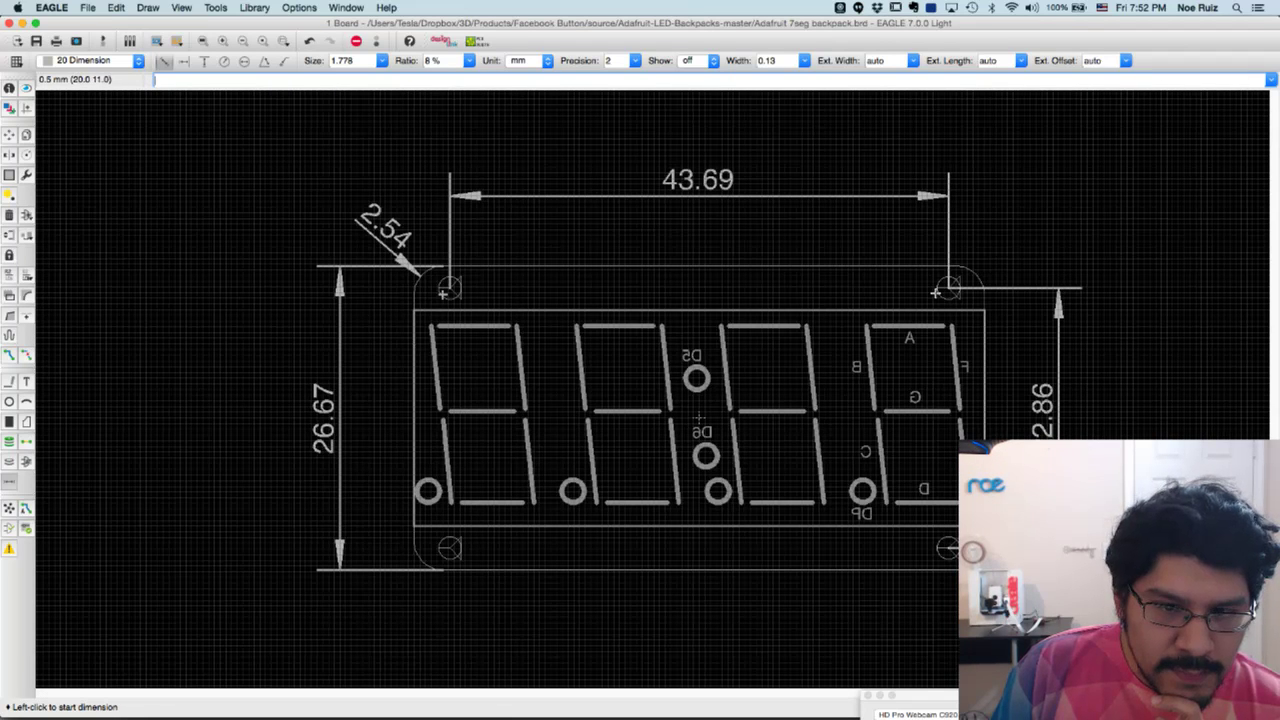
# Dimension the board's overall width between its left and right outline edges and place the dimension below the board
pyautogui.scroll(1, 400, 534)
pyautogui.scroll(3, 507, 576)
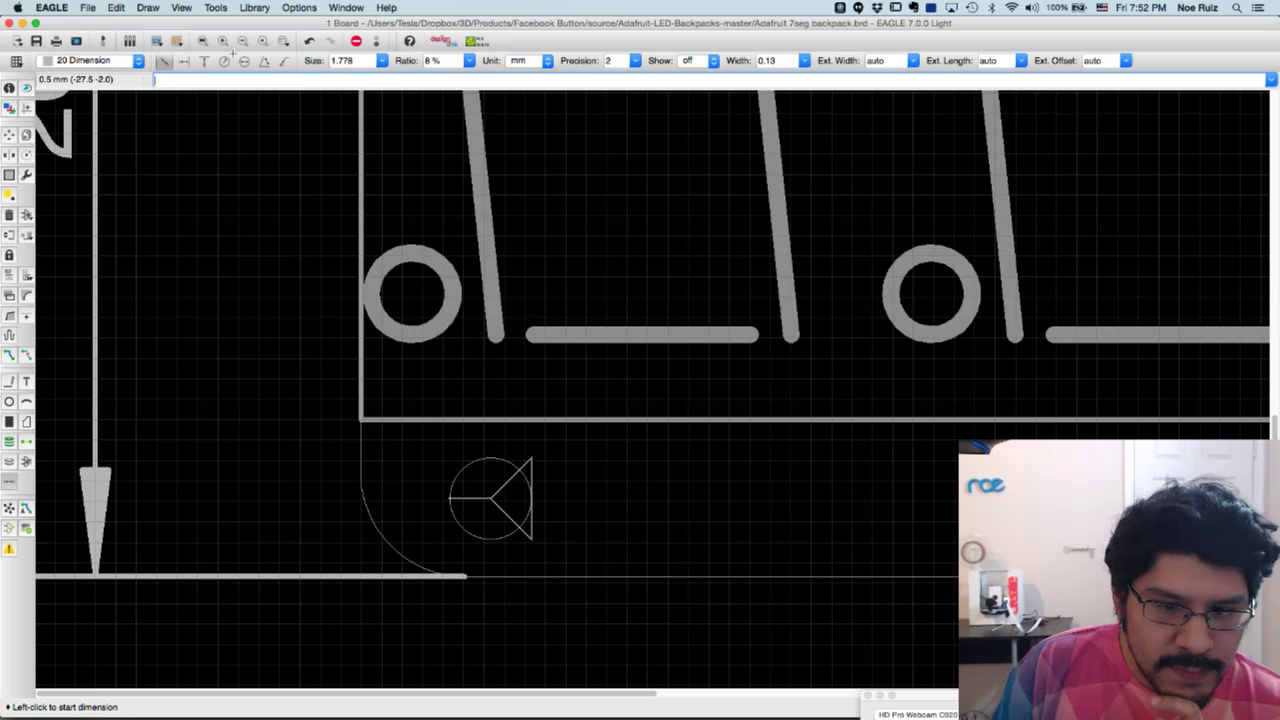
pyautogui.click(368, 483)
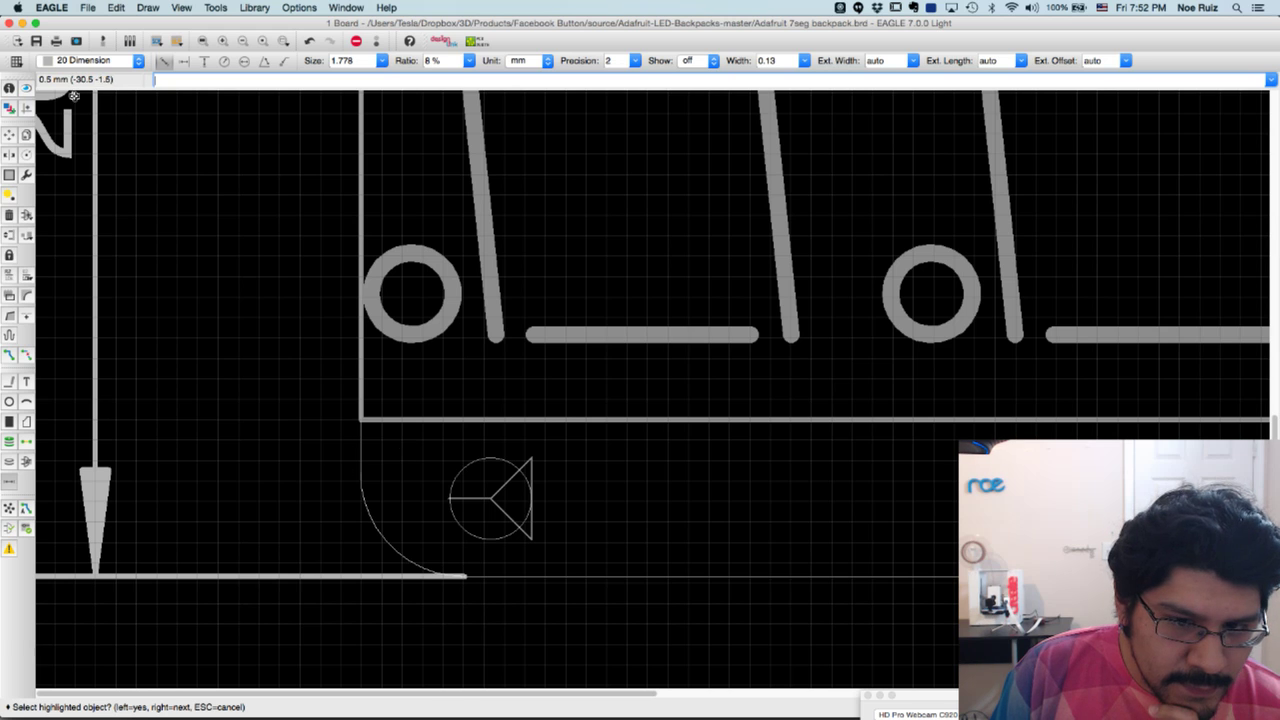
pyautogui.click(276, 419)
pyautogui.scroll(-2, 890, 483)
pyautogui.scroll(-3, 893, 483)
pyautogui.scroll(3, 940, 485)
pyautogui.scroll(5, 948, 487)
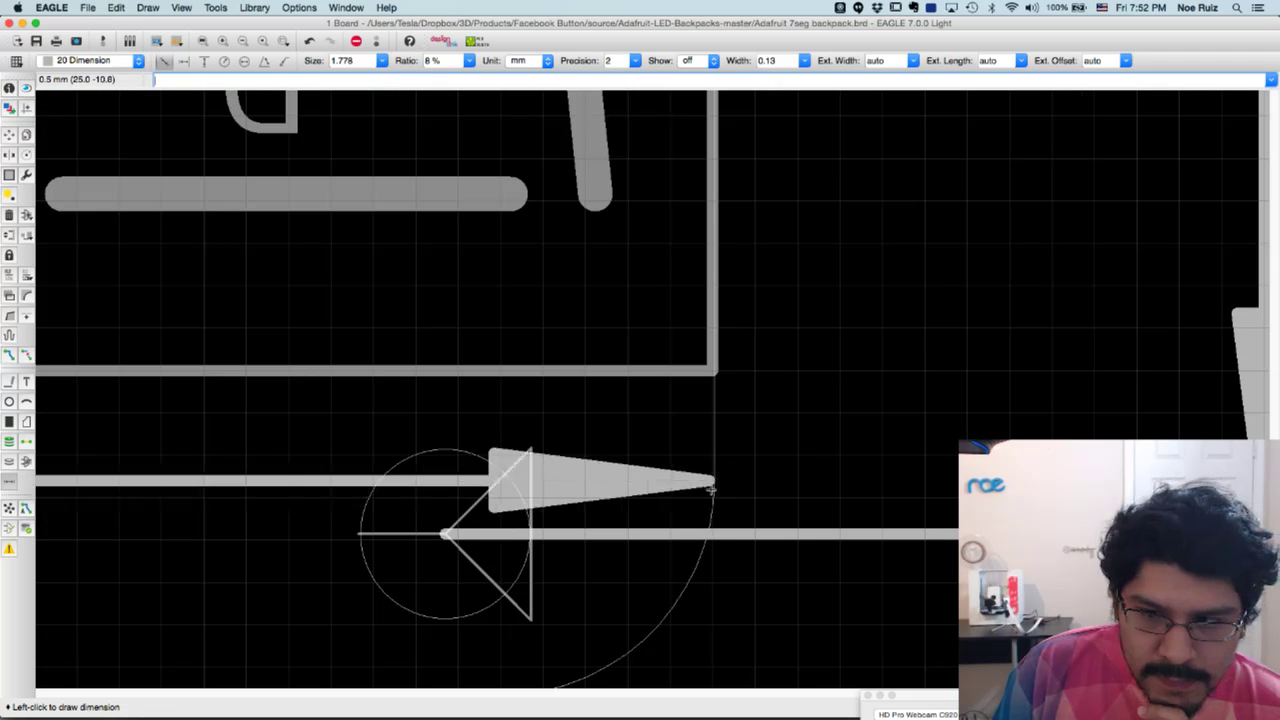
pyautogui.scroll(-5, 686, 590)
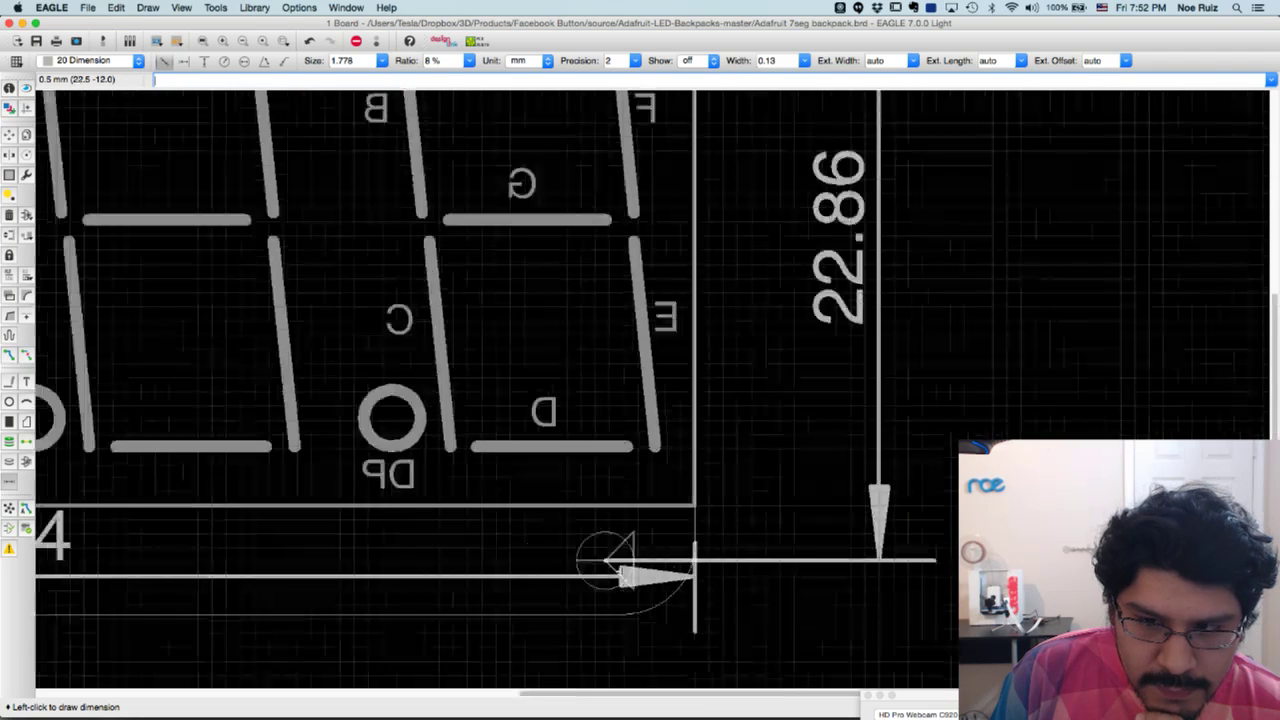
pyautogui.scroll(-4, 643, 523)
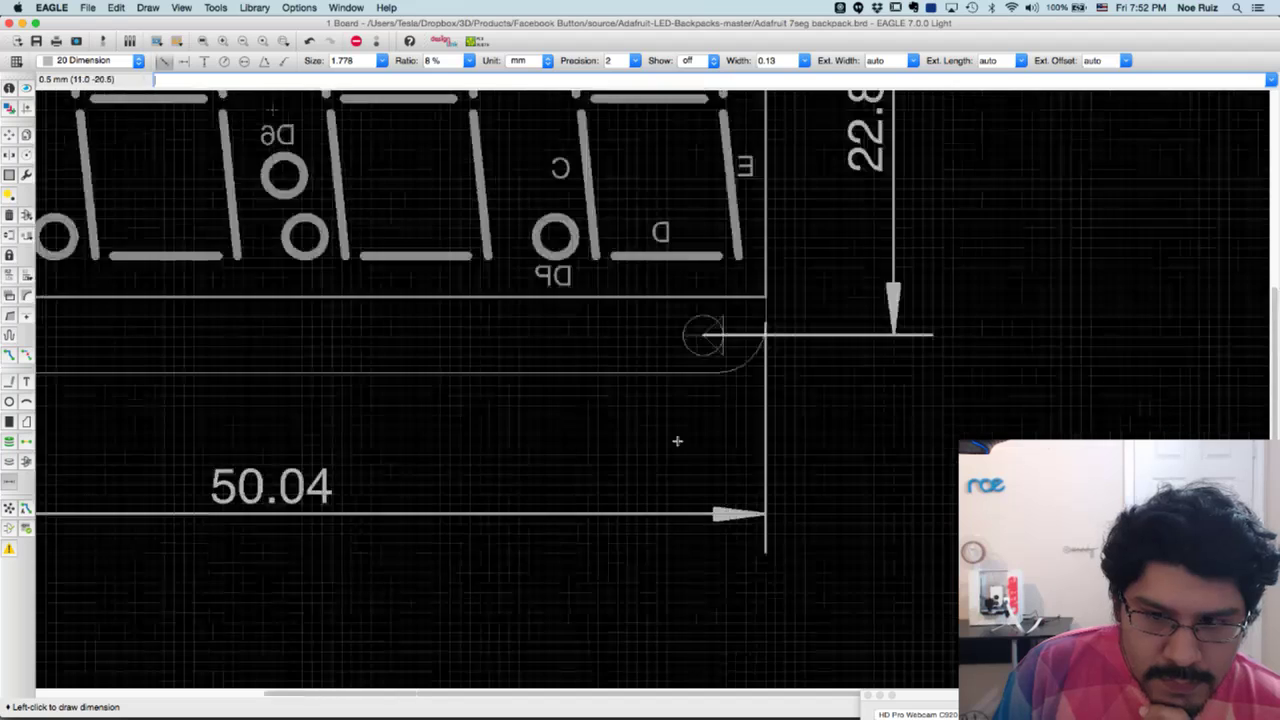
pyautogui.scroll(-4, 938, 493)
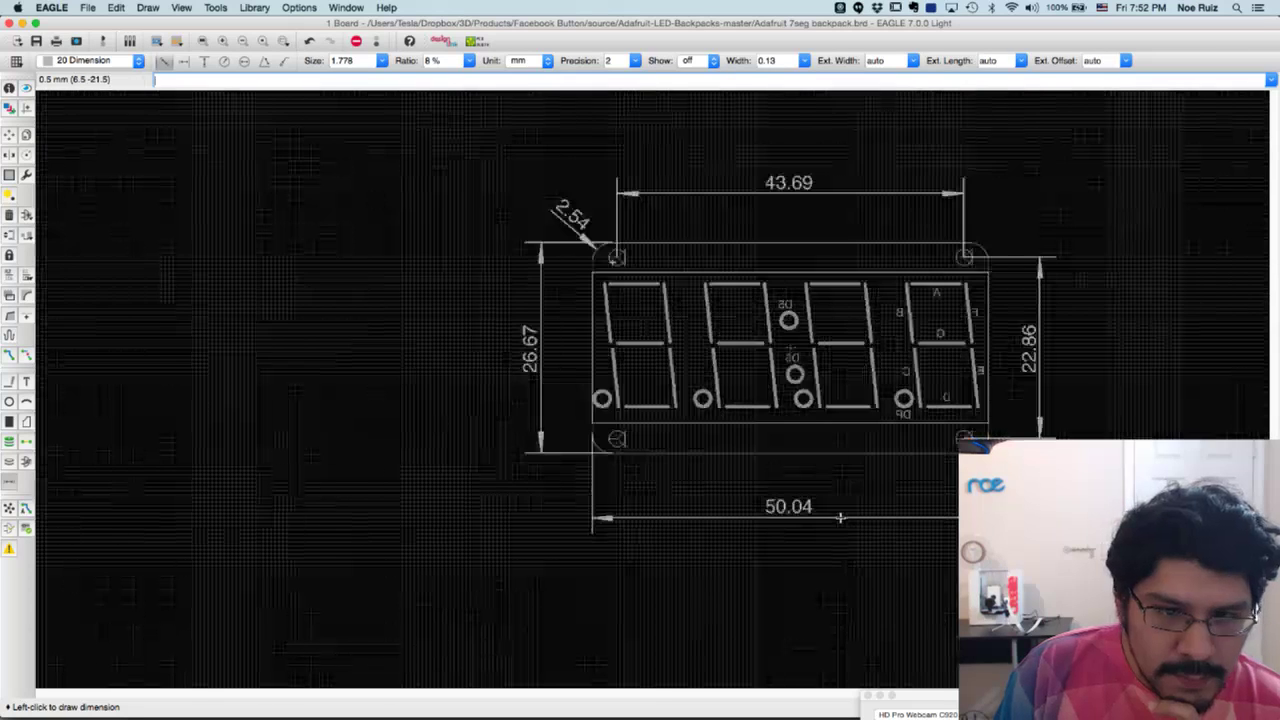
pyautogui.scroll(-2, 826, 551)
# Dimension the height of the display rectangle between its upper and lower edges, placed between the board and the overall height dimension
pyautogui.moveTo(812, 430); pyautogui.dragTo(600, 368, button='middle')
pyautogui.scroll(3, 600, 367)
pyautogui.scroll(2, 598, 367)
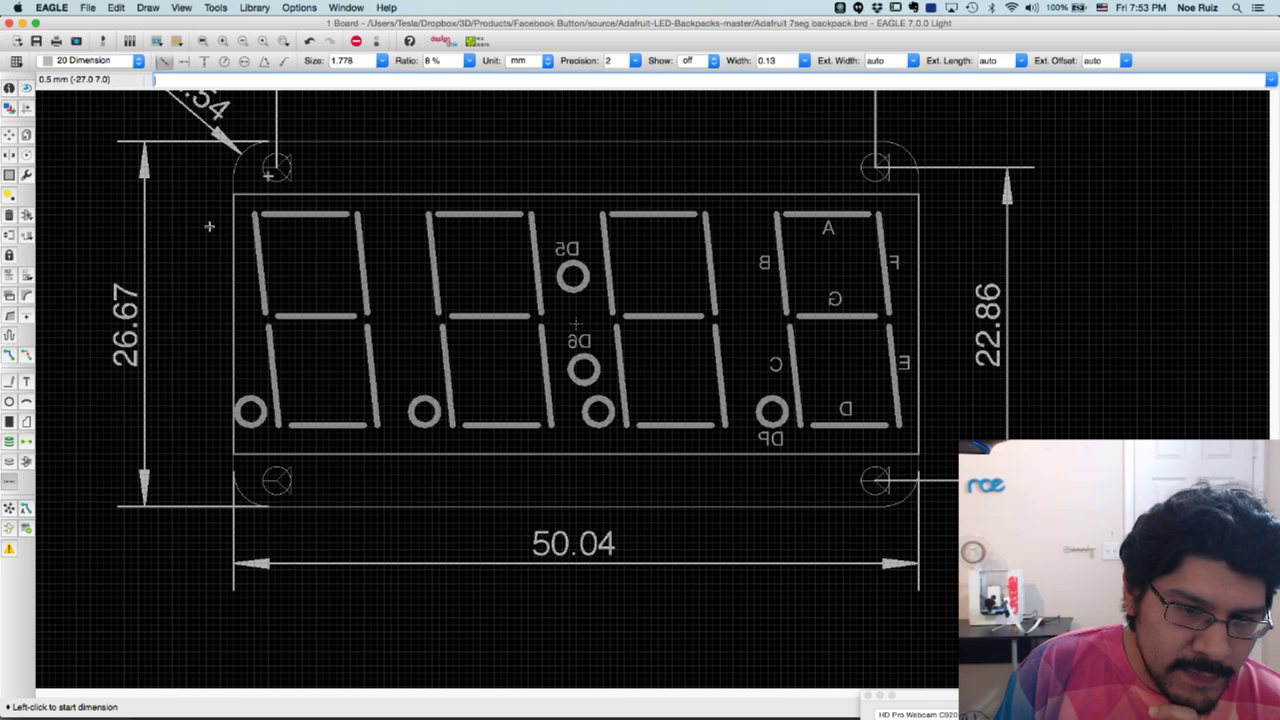
pyautogui.scroll(2, 335, 198)
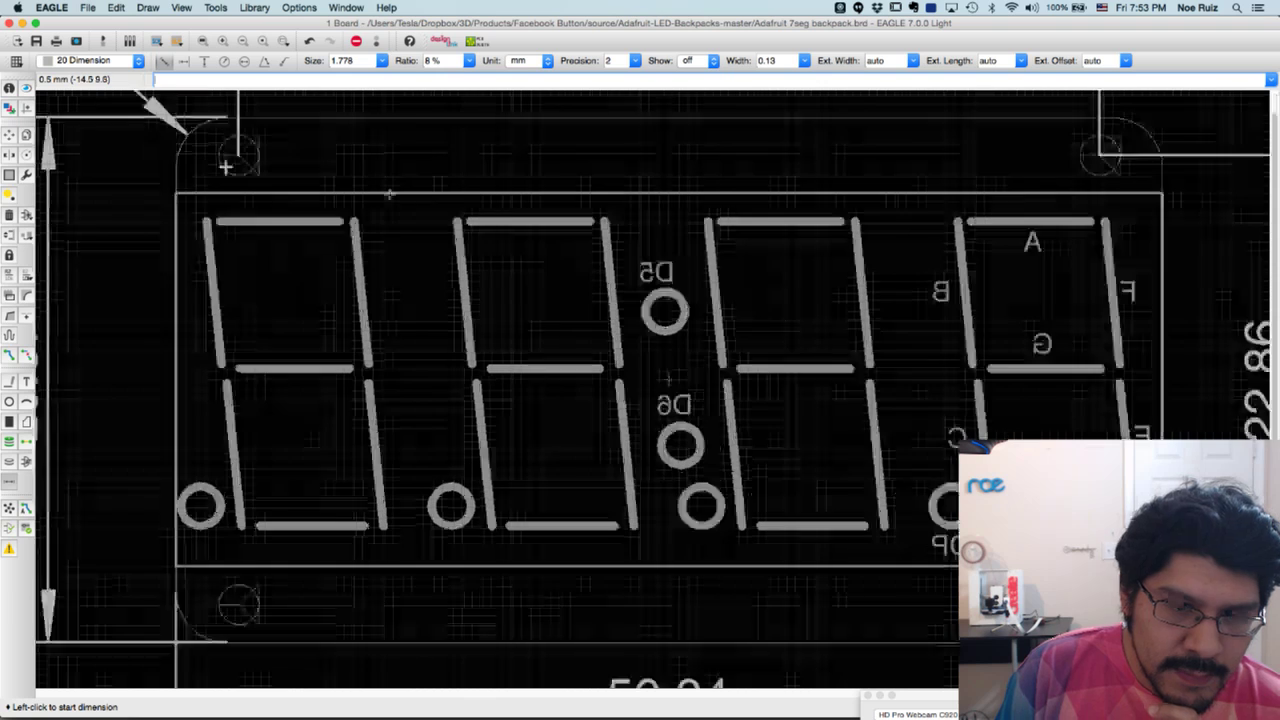
pyautogui.scroll(3, 390, 194)
pyautogui.click(409, 196)
pyautogui.scroll(-3, 424, 418)
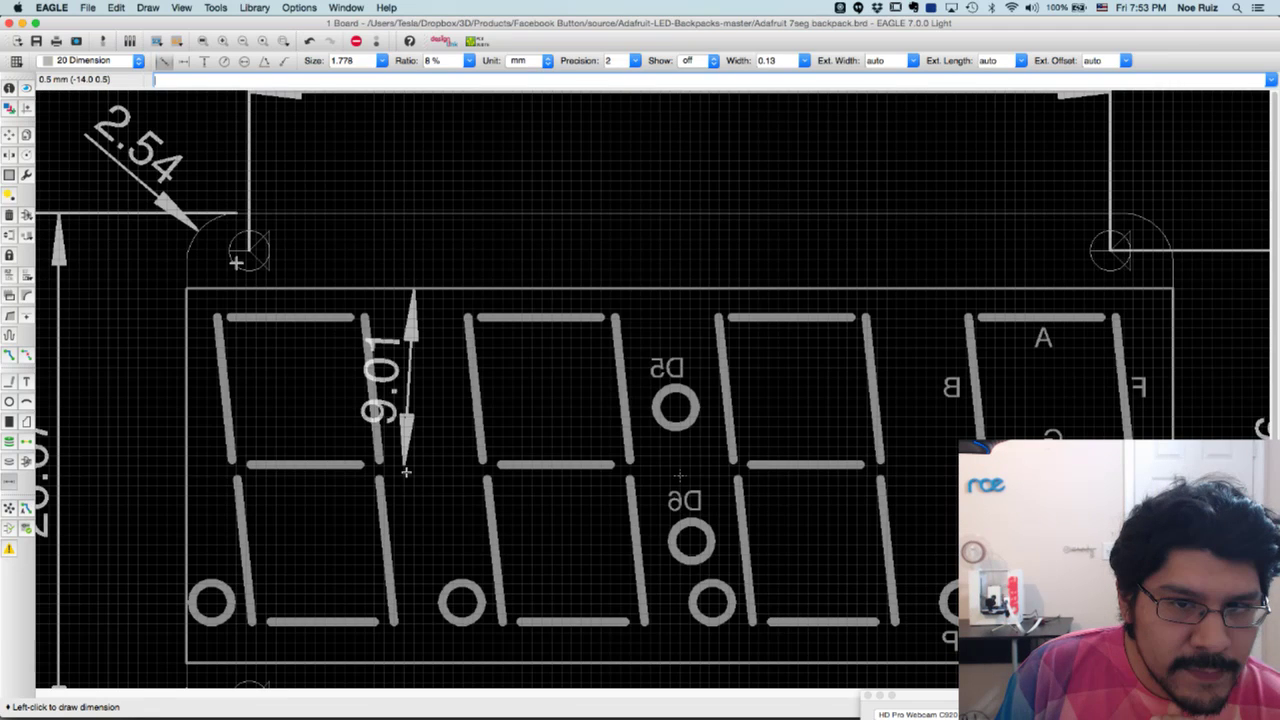
pyautogui.moveTo(422, 544); pyautogui.dragTo(413, 363, button='middle')
pyautogui.scroll(4, 403, 474)
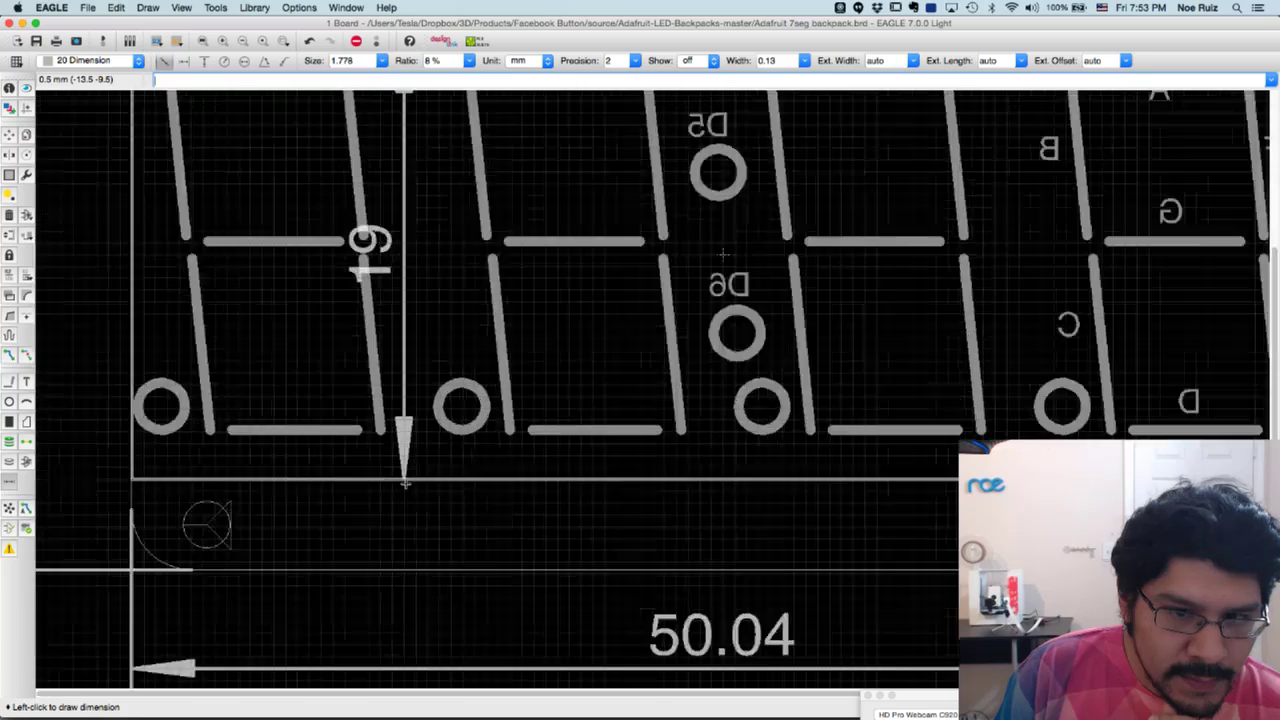
pyautogui.click(397, 444)
pyautogui.scroll(-5, 397, 444)
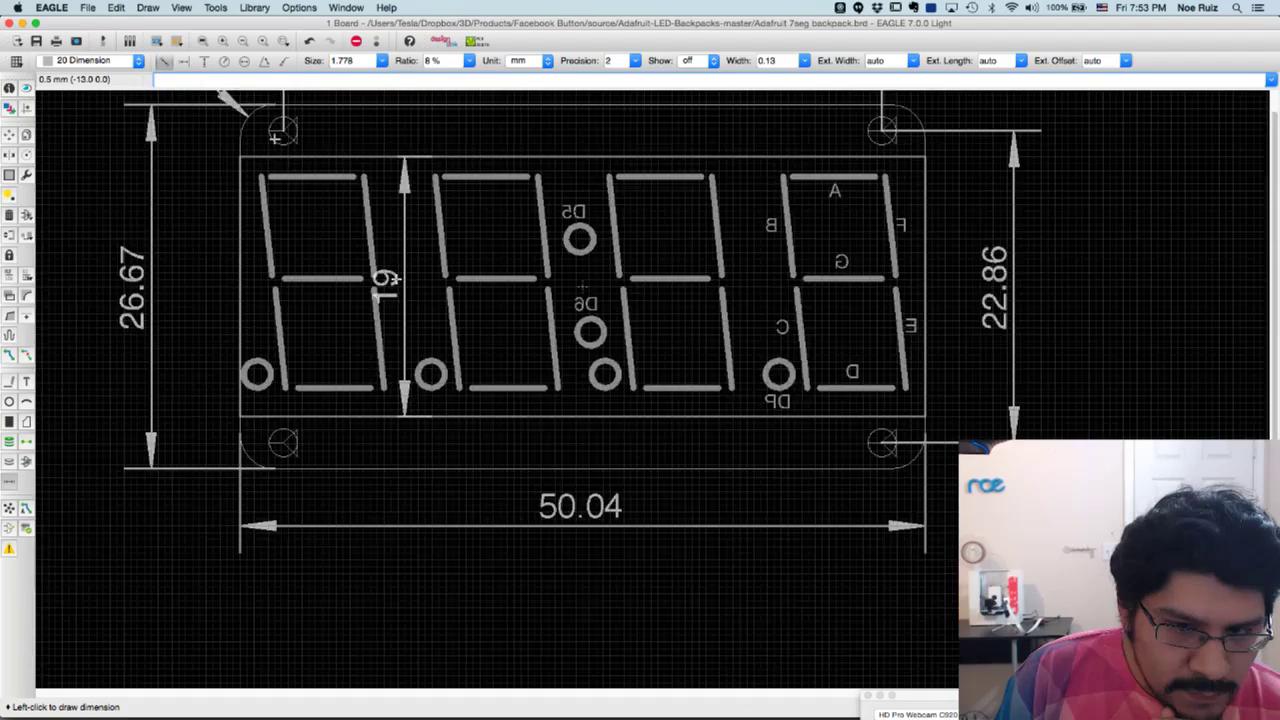
pyautogui.click(240, 273)
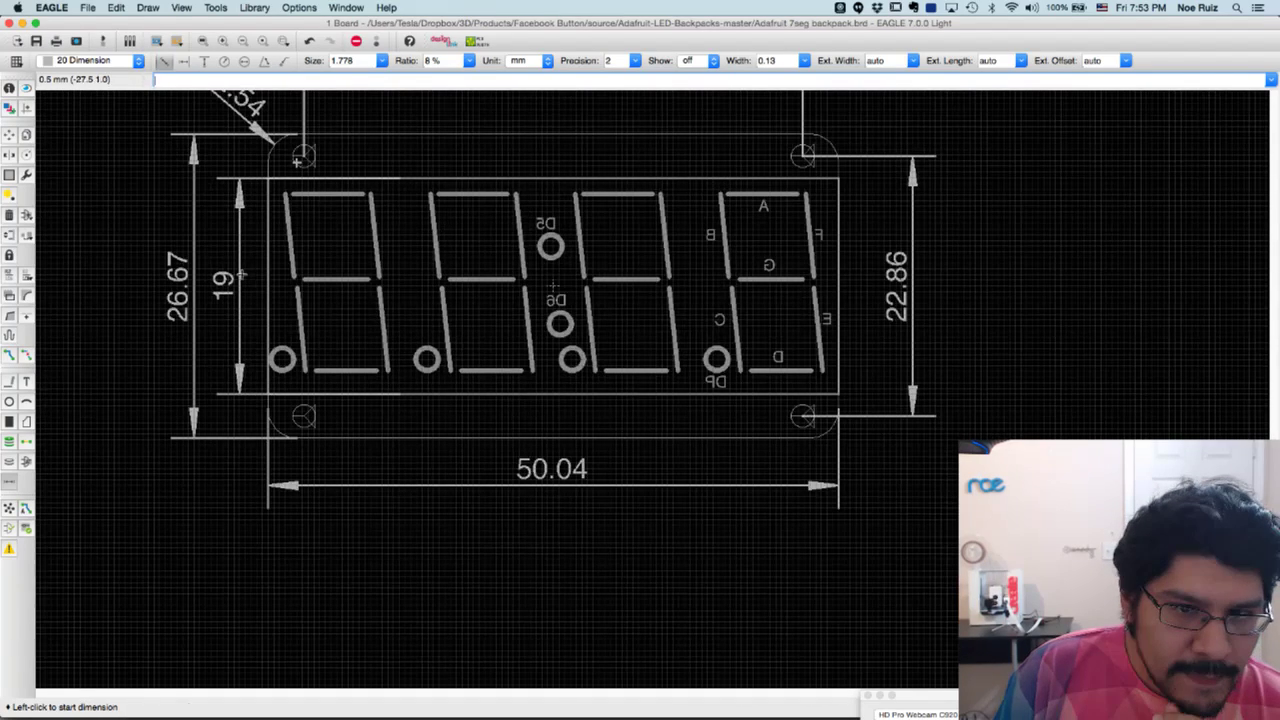
# Review the finished board dimensions and examine the origin mark between the D5 and D6 labels at the display's centre
pyautogui.scroll(-1, 409, 287)
pyautogui.moveTo(422, 229); pyautogui.dragTo(472, 295, button='middle')
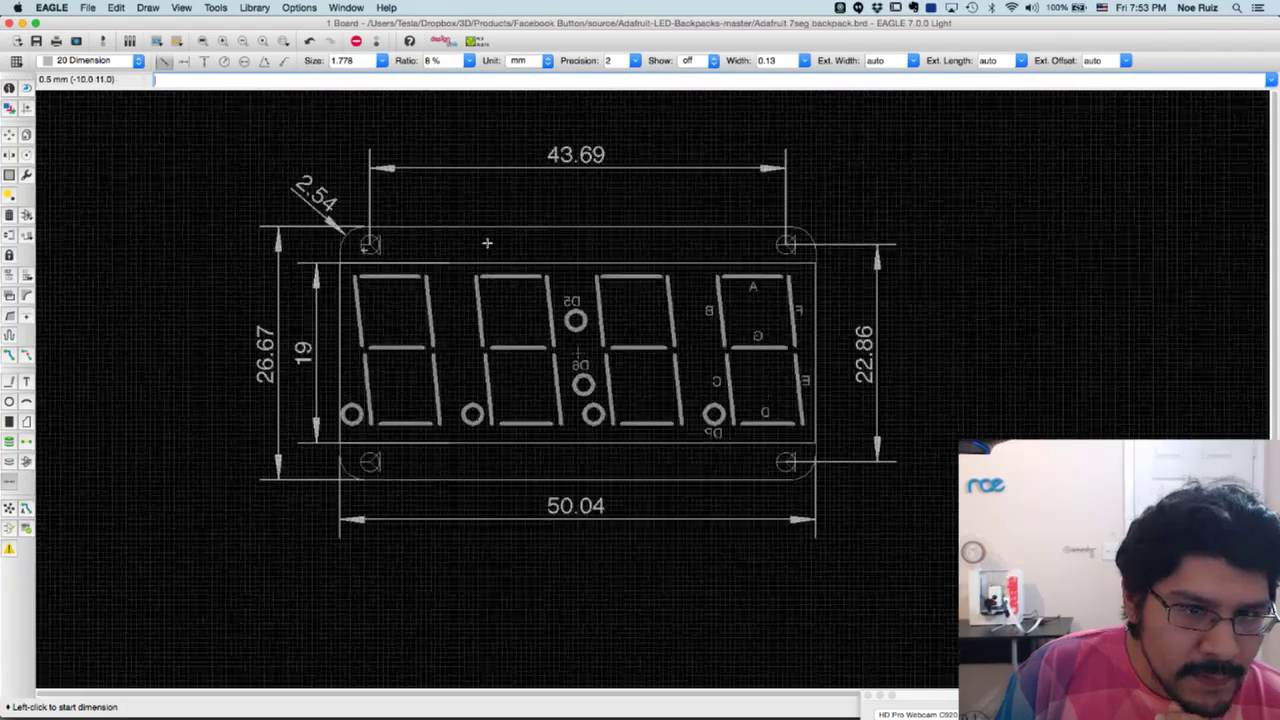
pyautogui.scroll(1, 562, 215)
pyautogui.moveTo(455, 237); pyautogui.dragTo(525, 257, button='middle')
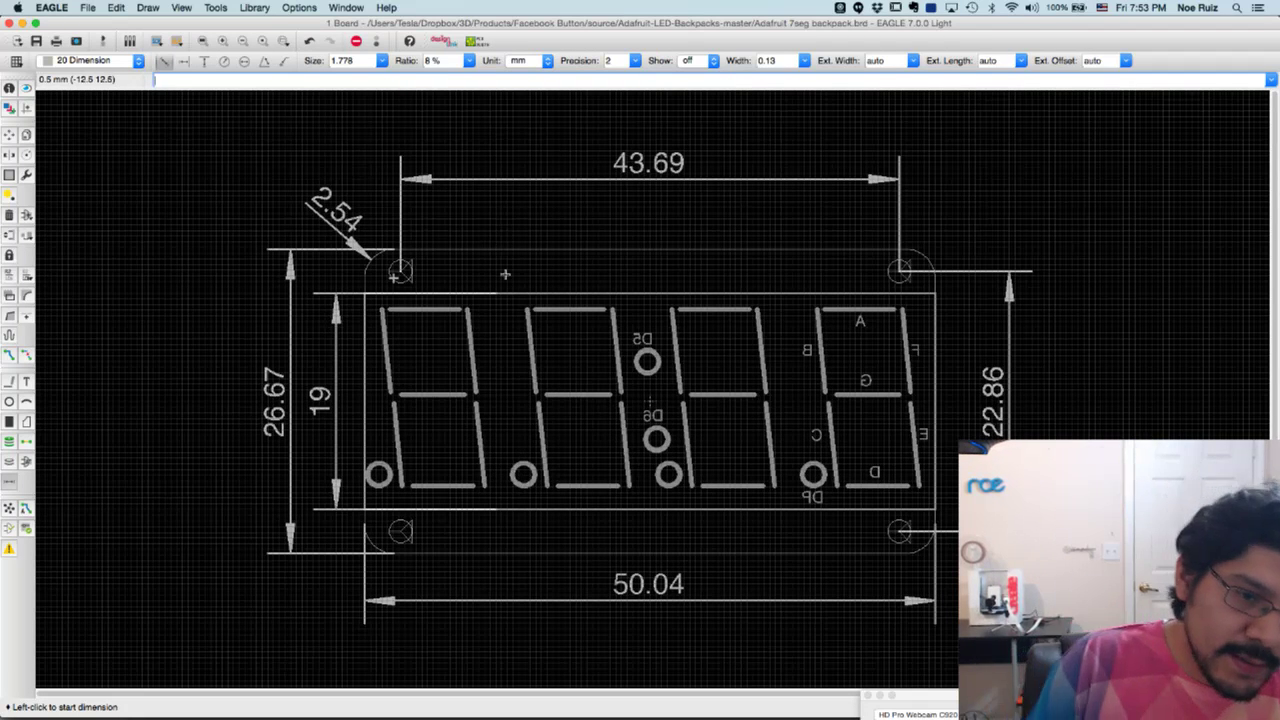
pyautogui.press('super+Tab')
pyautogui.moveTo(463, 350)
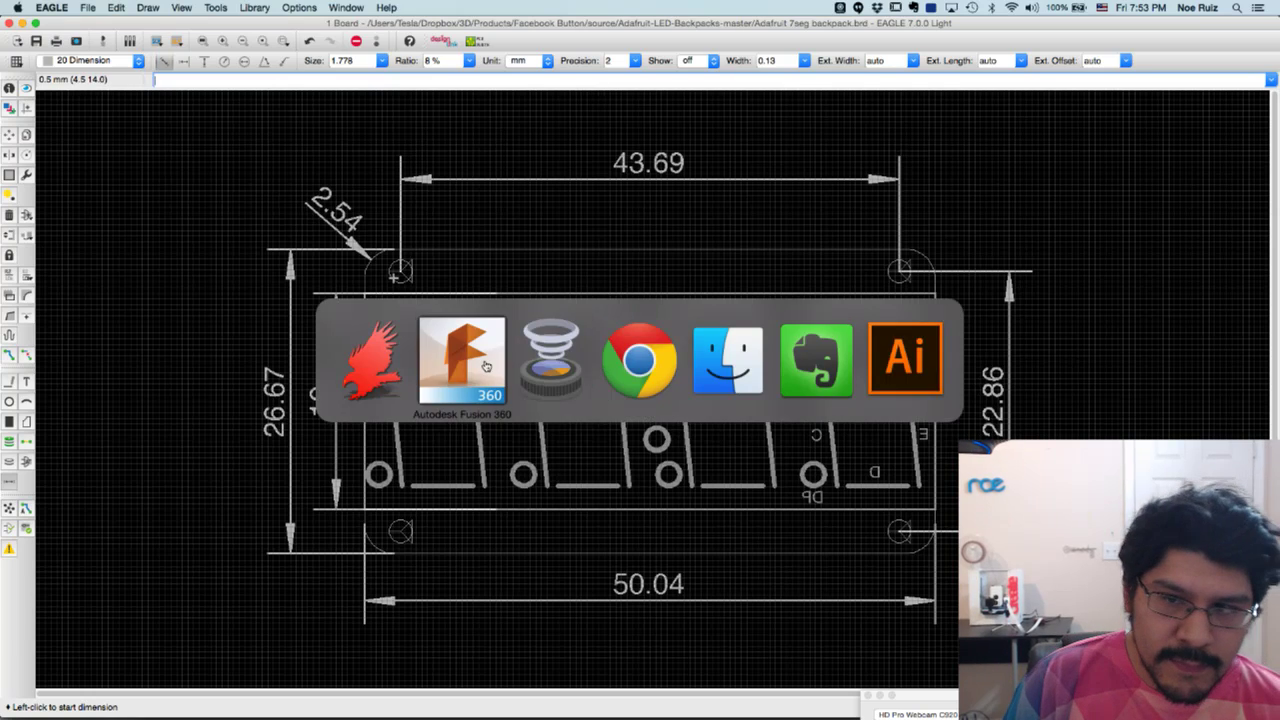
pyautogui.press('super+Tab')
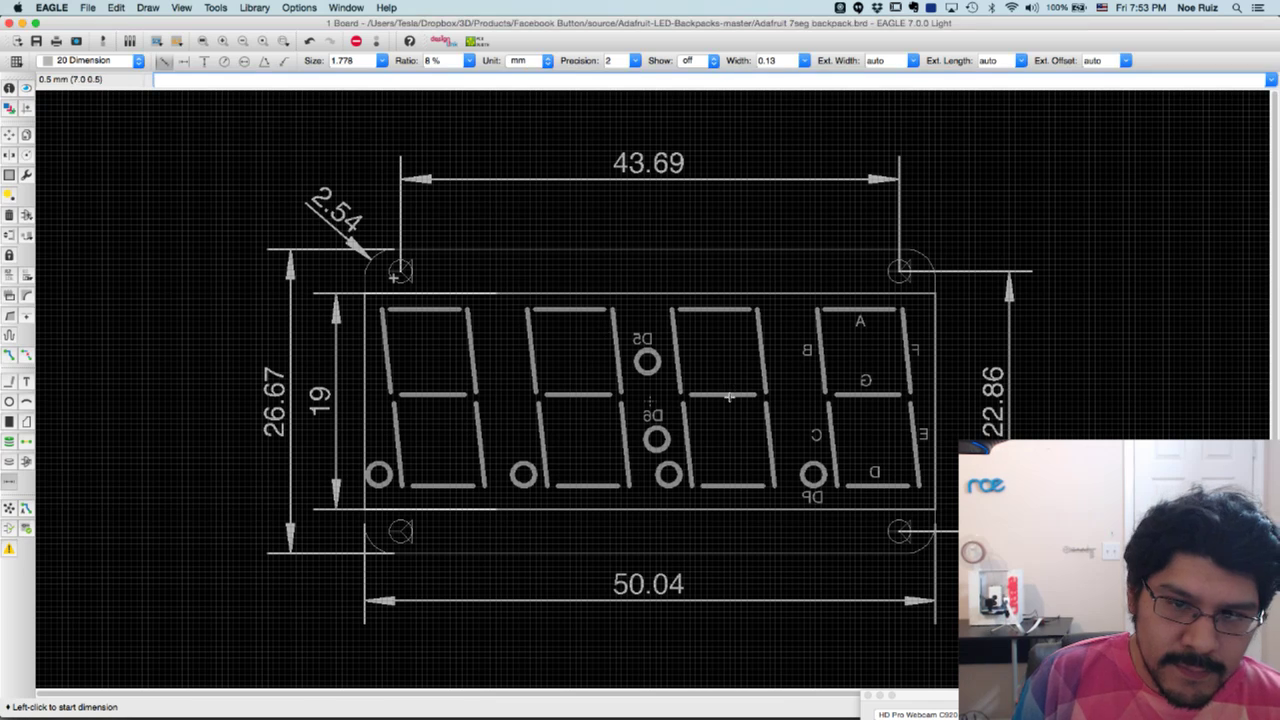
pyautogui.scroll(3, 685, 385)
pyautogui.scroll(2, 586, 429)
pyautogui.scroll(5, 612, 414)
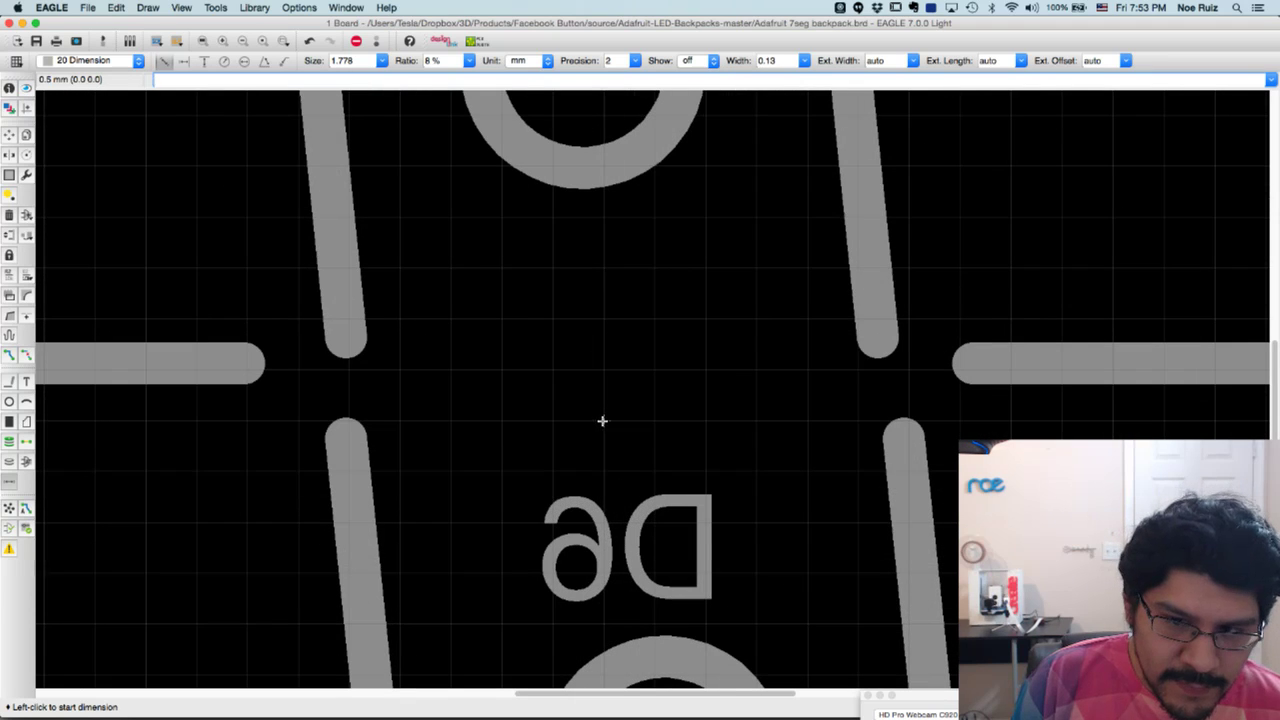
pyautogui.scroll(-8, 602, 421)
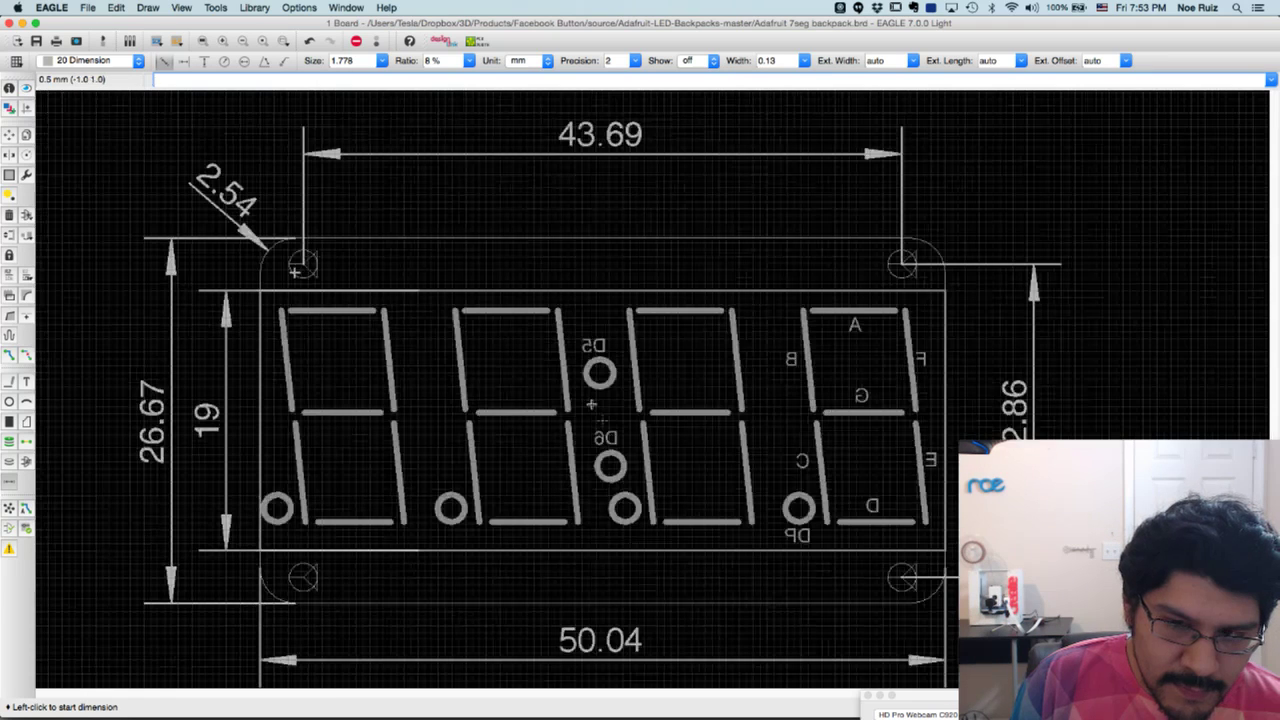
pyautogui.scroll(-3, 591, 404)
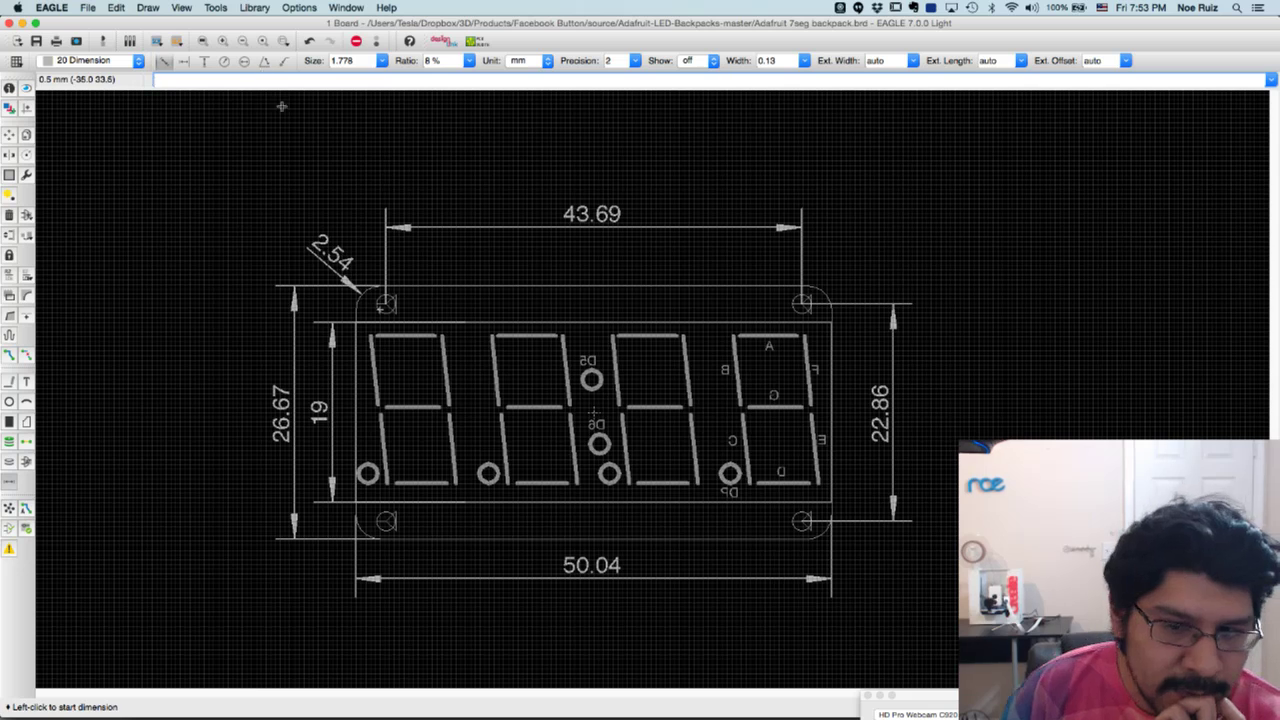
# Inspect the properties of the board's left outline wire, checking its start X coordinate, and close them without changes
pyautogui.click(9, 88)
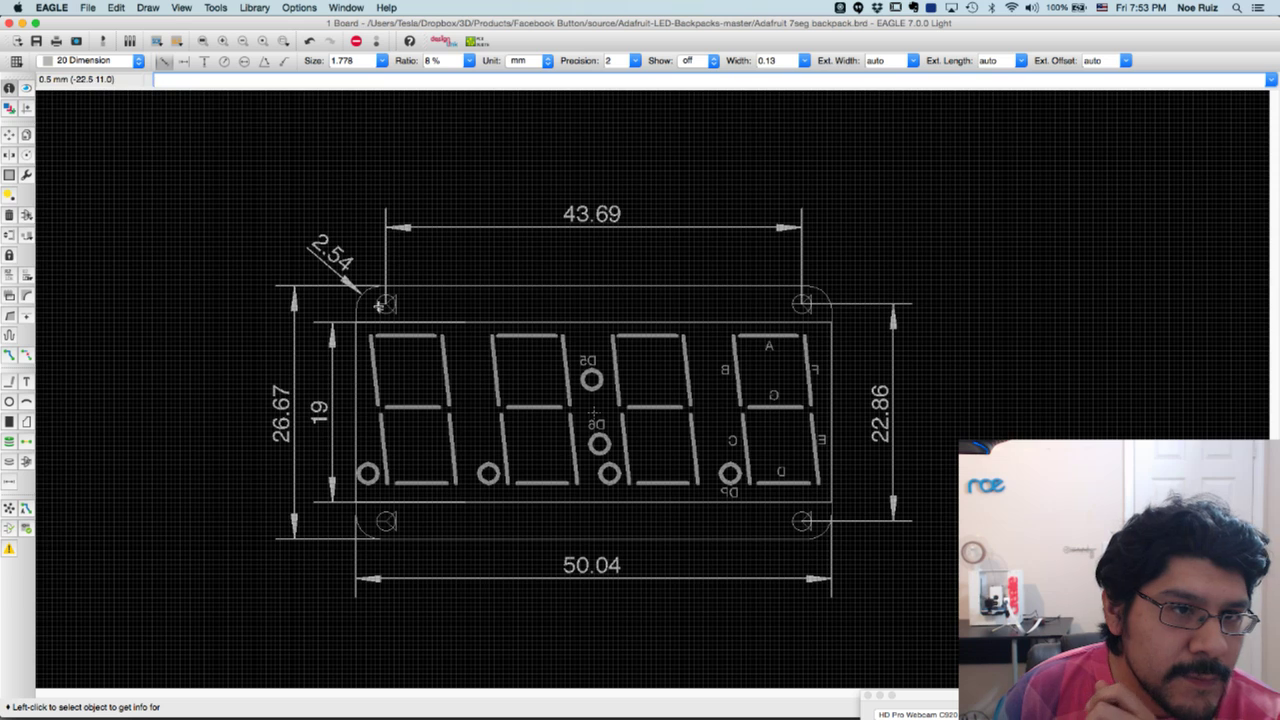
pyautogui.scroll(3, 383, 306)
pyautogui.scroll(4, 386, 335)
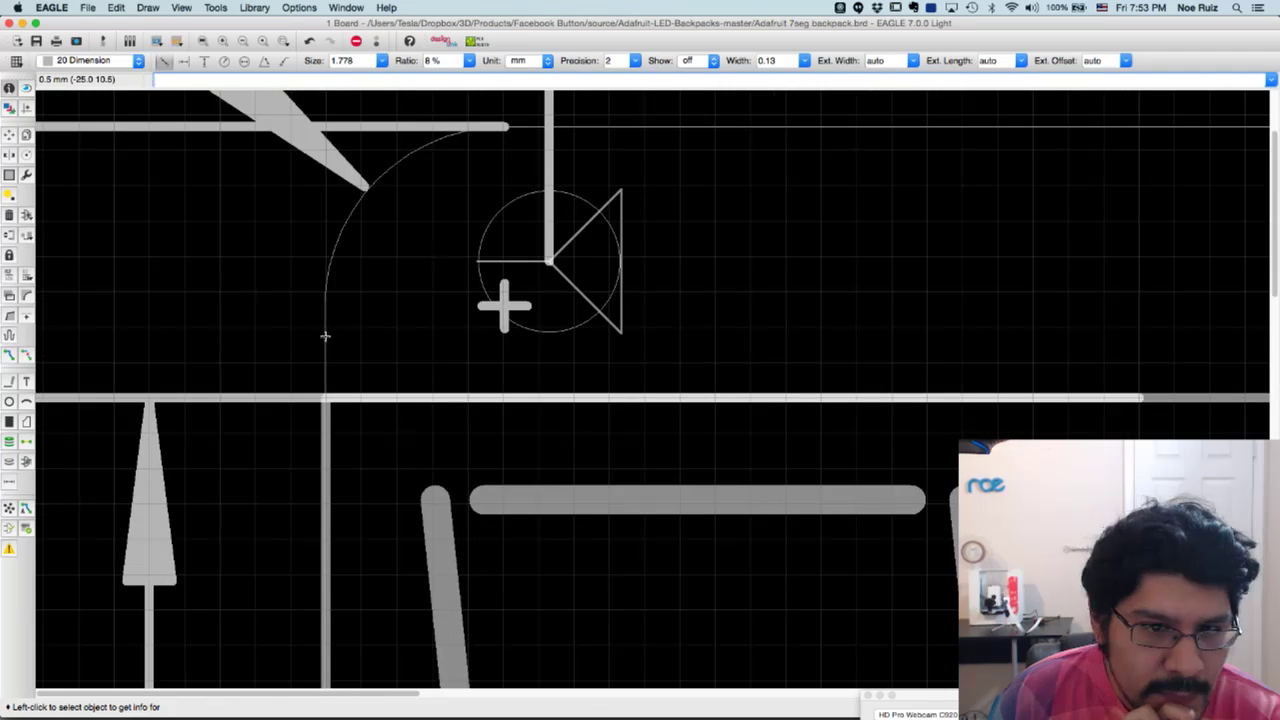
pyautogui.click(325, 338)
pyautogui.moveTo(457, 381); pyautogui.dragTo(658, 415)
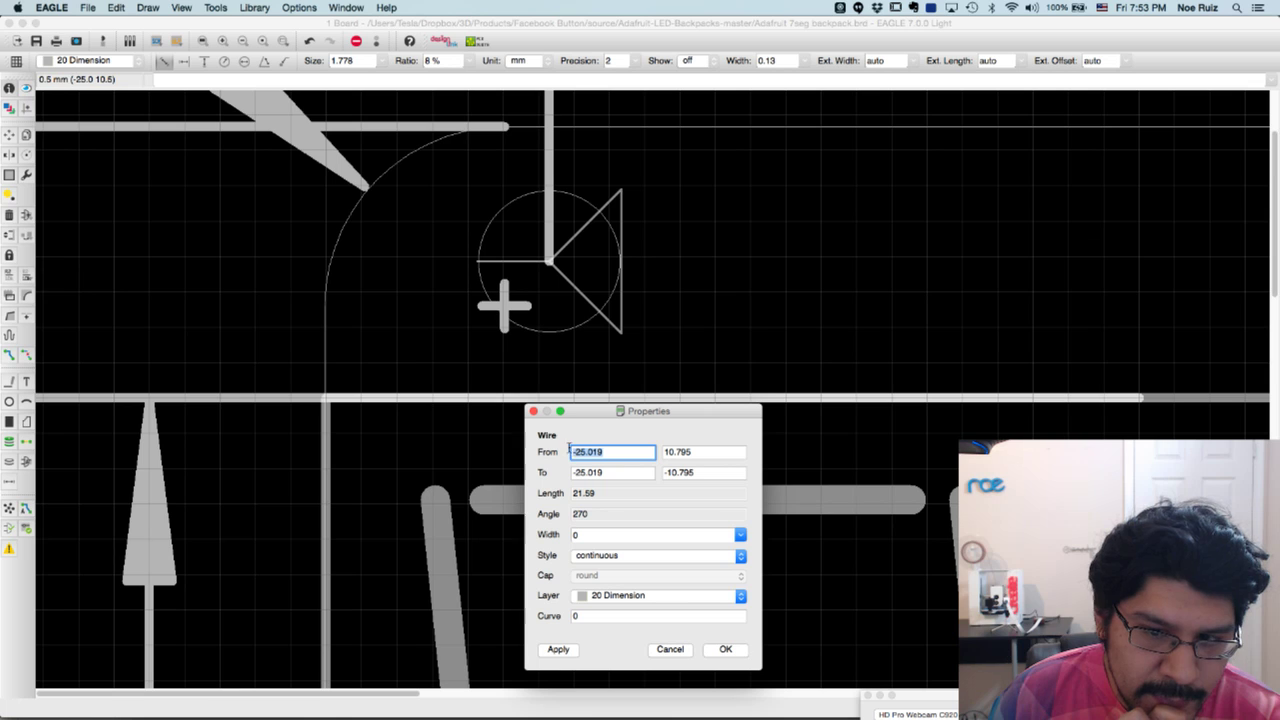
pyautogui.moveTo(707, 449); pyautogui.dragTo(541, 450)
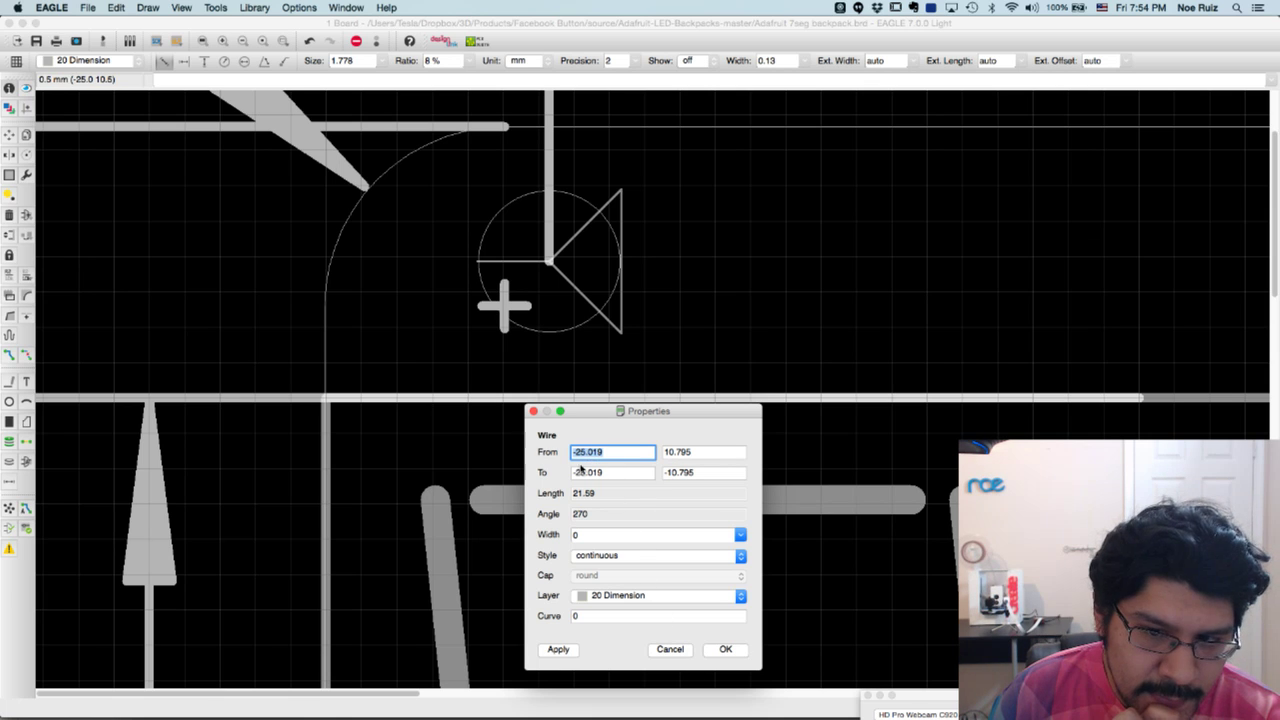
pyautogui.click(670, 649)
# Inspect the endpoint coordinates of the board's right outline wire in its properties and close them without changes
pyautogui.scroll(-4, 468, 482)
pyautogui.moveTo(998, 408); pyautogui.dragTo(216, 345, button='middle')
pyautogui.moveTo(838, 342); pyautogui.dragTo(126, 360, button='middle')
pyautogui.scroll(3, 638, 346)
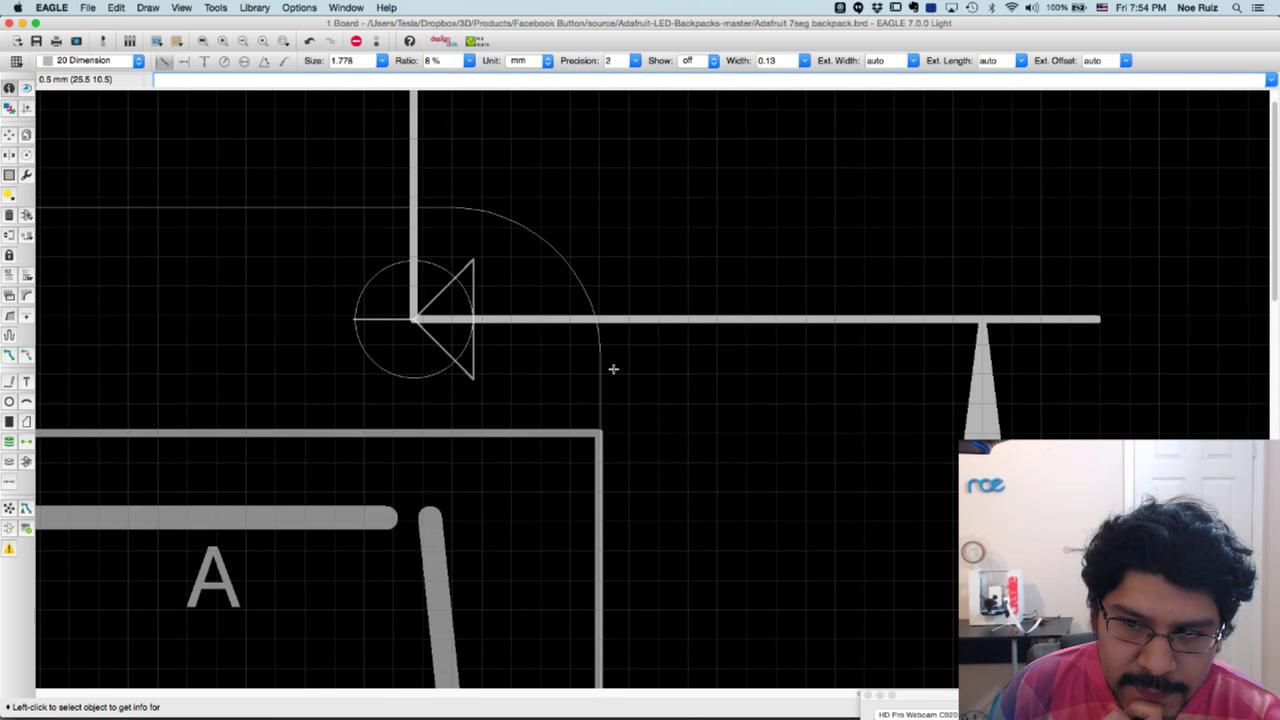
pyautogui.scroll(2, 613, 369)
pyautogui.click(589, 389)
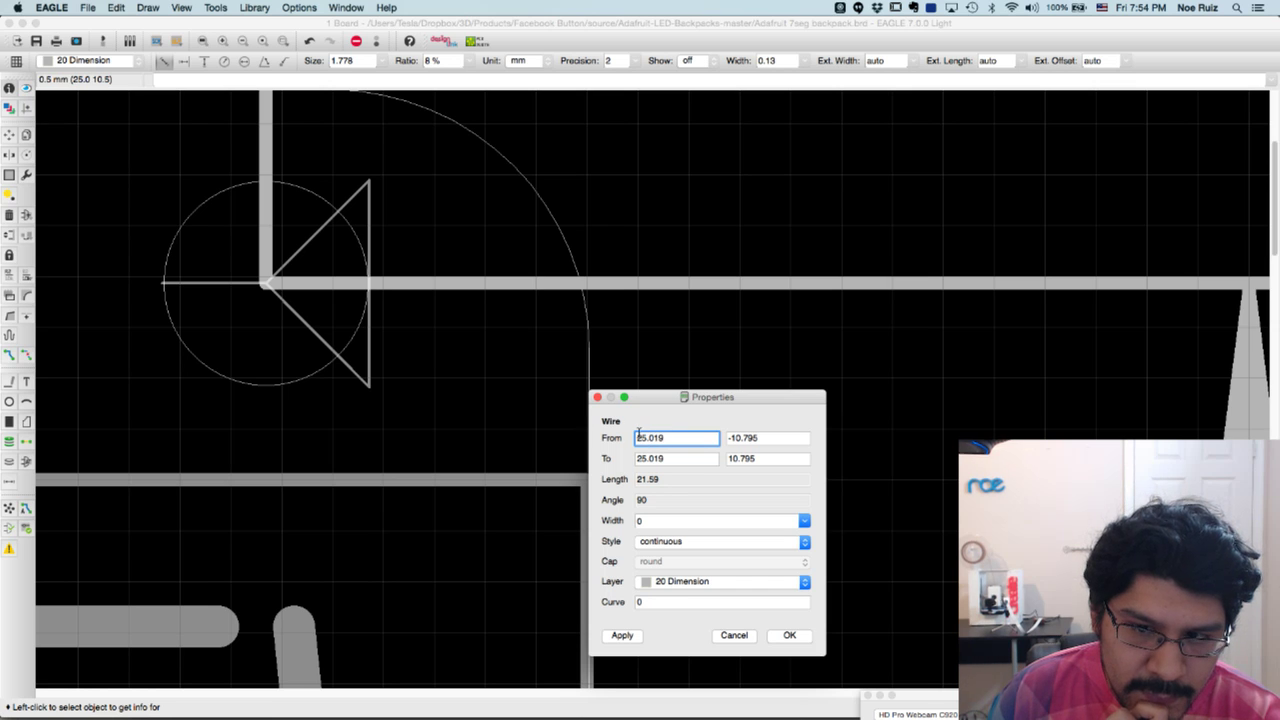
pyautogui.click(734, 636)
# Open the properties of the upper-left mounting hole
pyautogui.scroll(-6, 640, 362)
pyautogui.moveTo(308, 432); pyautogui.dragTo(489, 294, button='middle')
pyautogui.scroll(2, 521, 180)
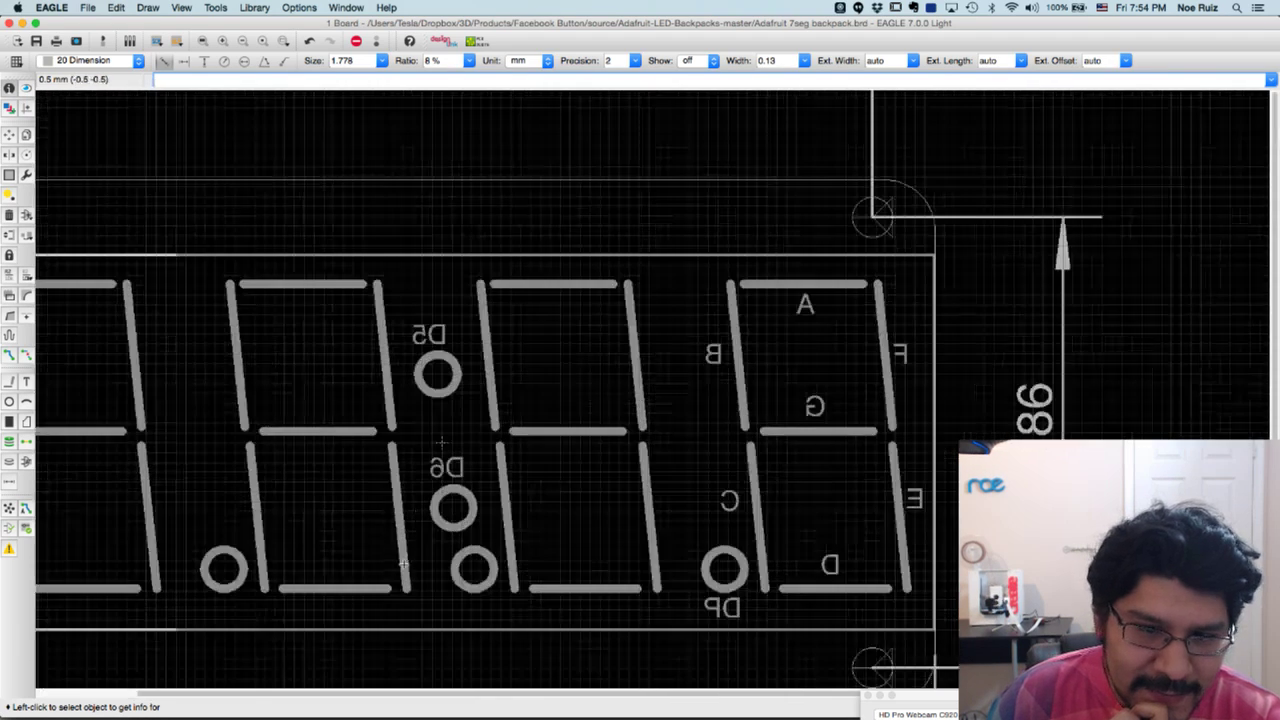
pyautogui.scroll(-2, 438, 621)
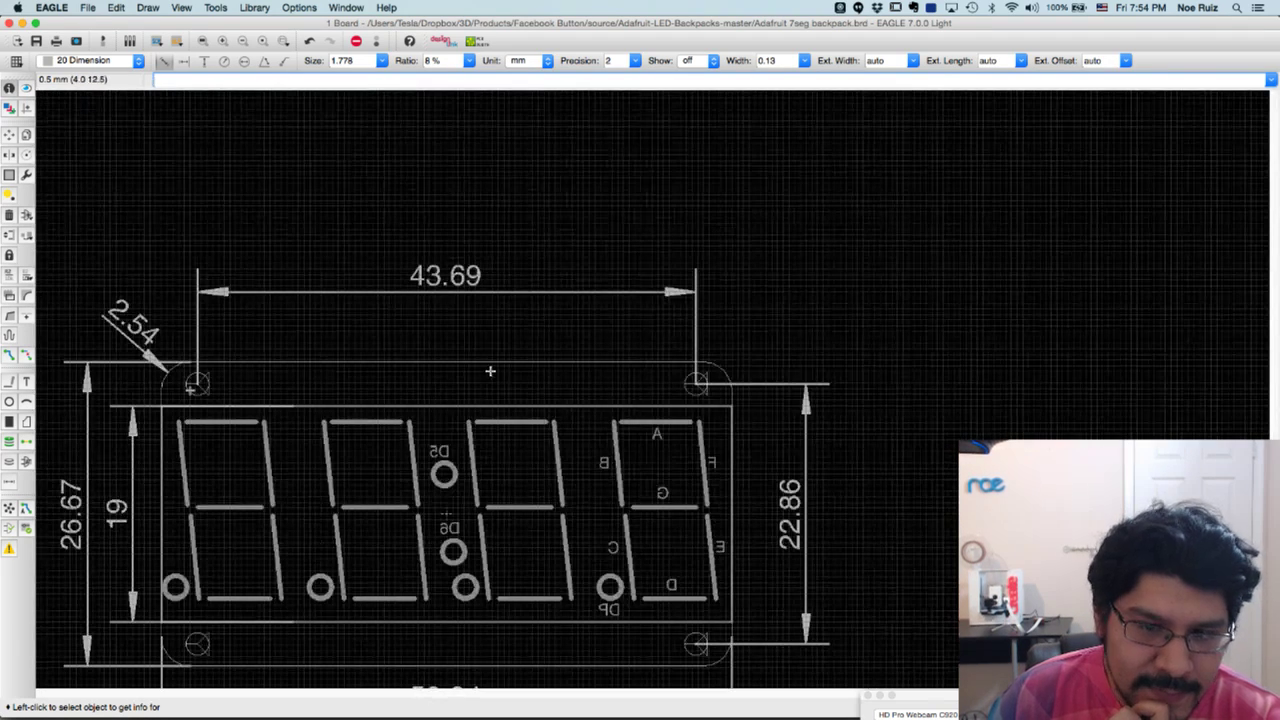
pyautogui.moveTo(454, 367); pyautogui.dragTo(520, 276, button='middle')
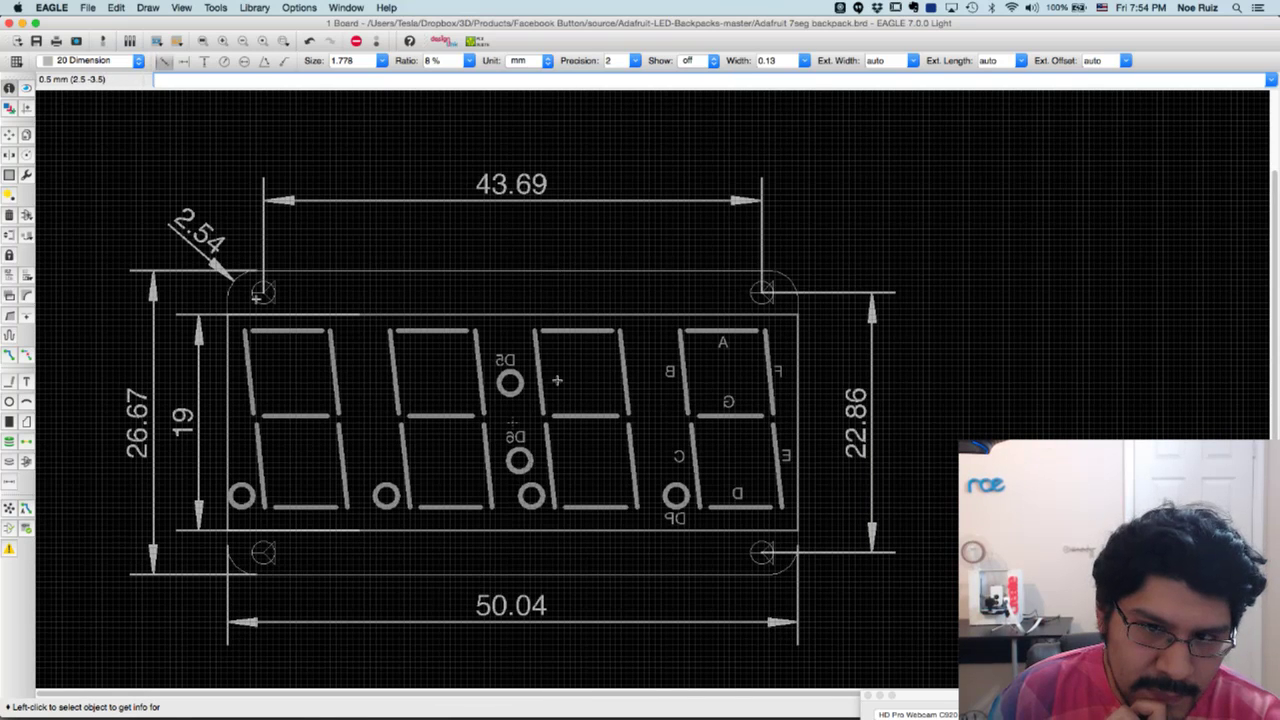
pyautogui.scroll(5, 396, 320)
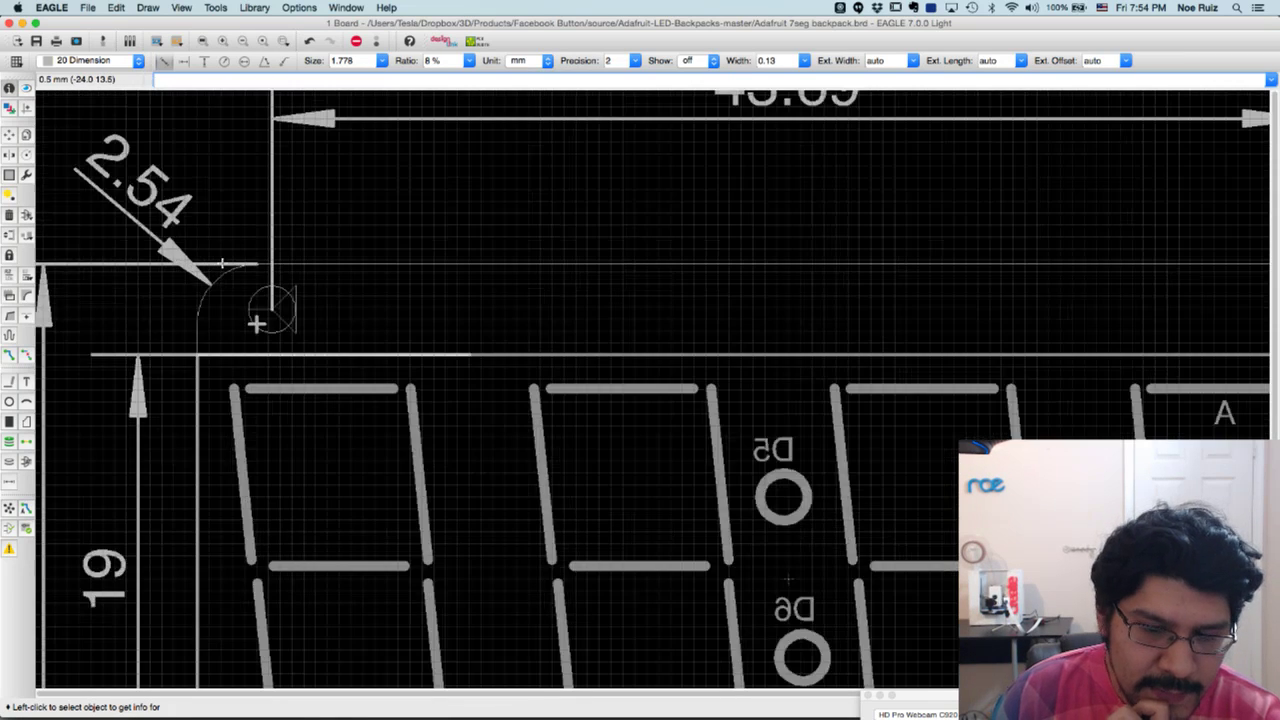
pyautogui.scroll(-4, 471, 351)
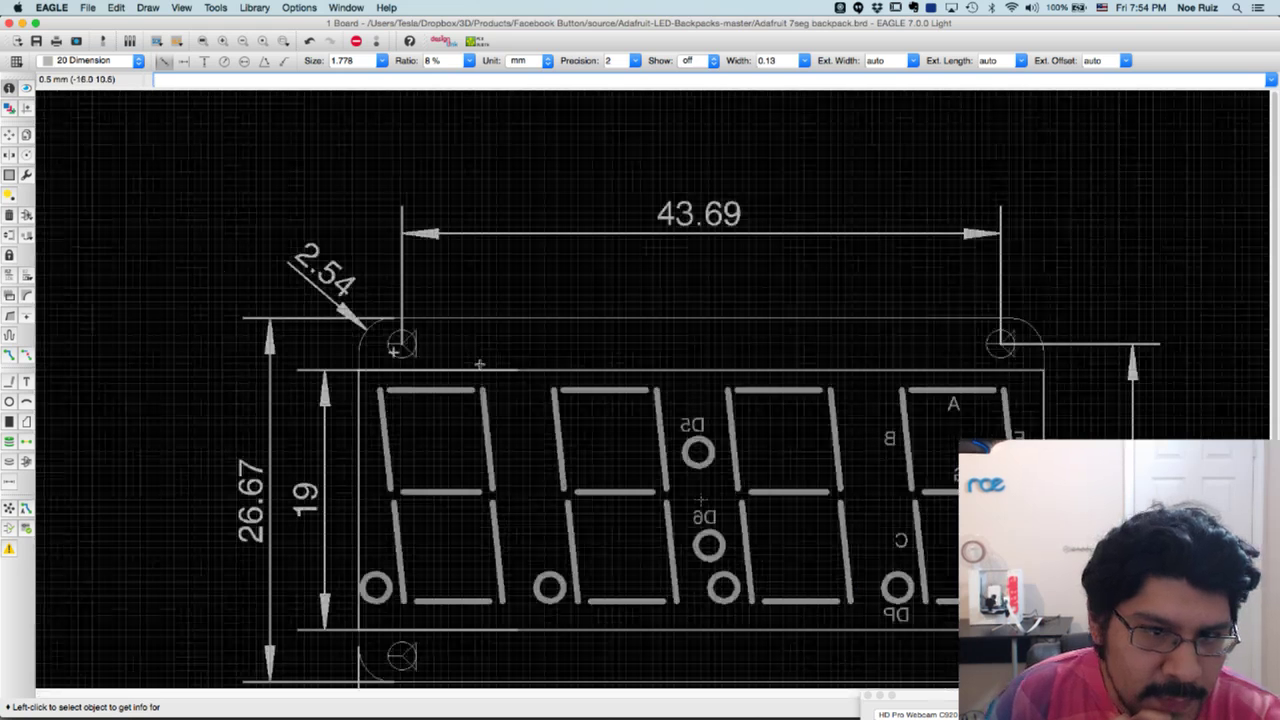
pyautogui.scroll(5, 400, 345)
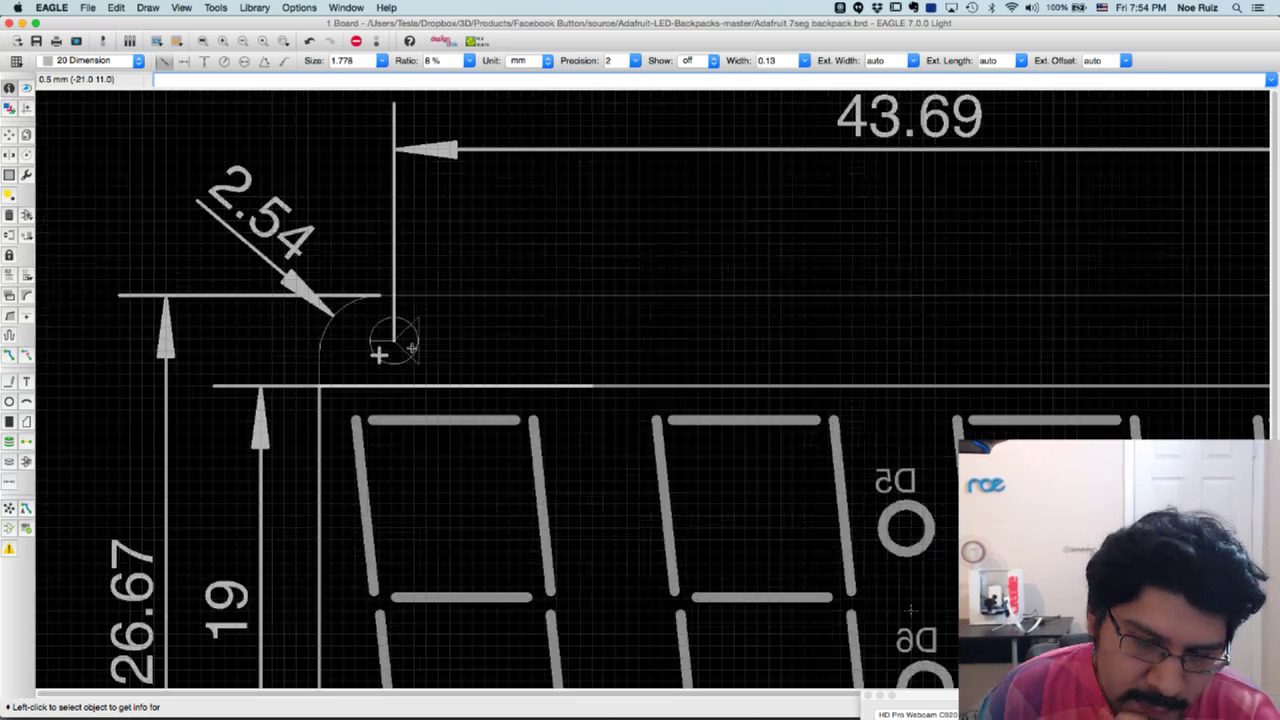
pyautogui.scroll(2, 400, 330)
pyautogui.click(394, 309)
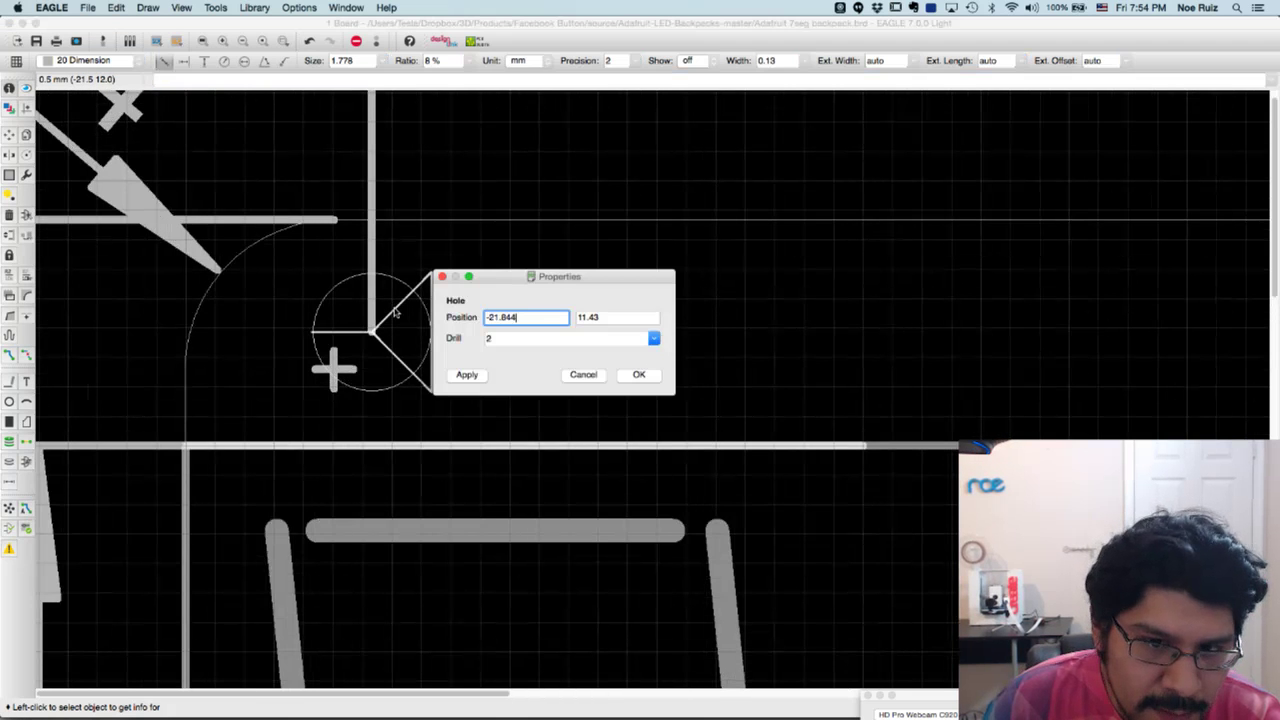
# Check the X and Y position coordinates in the upper-left mounting hole's properties
pyautogui.moveTo(543, 317); pyautogui.dragTo(427, 306)
pyautogui.click(611, 318)
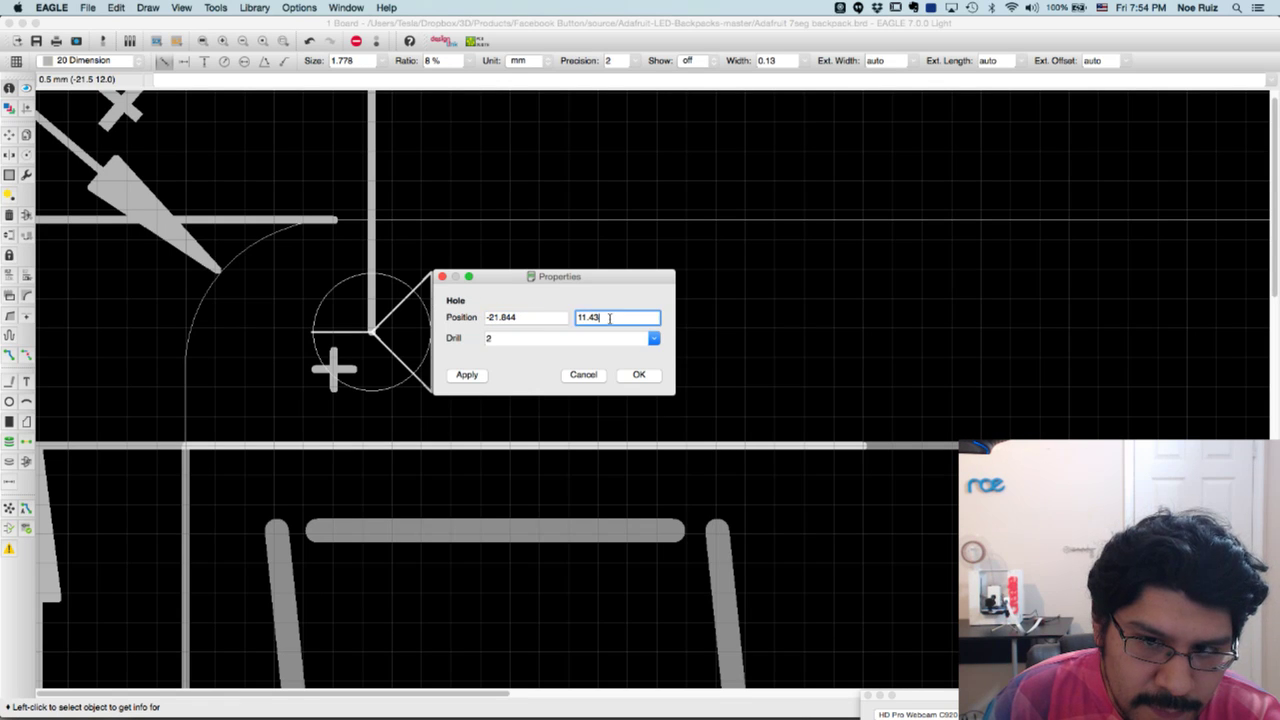
pyautogui.moveTo(535, 316); pyautogui.dragTo(484, 312)
pyautogui.click(607, 317)
pyautogui.moveTo(607, 317); pyautogui.dragTo(491, 311)
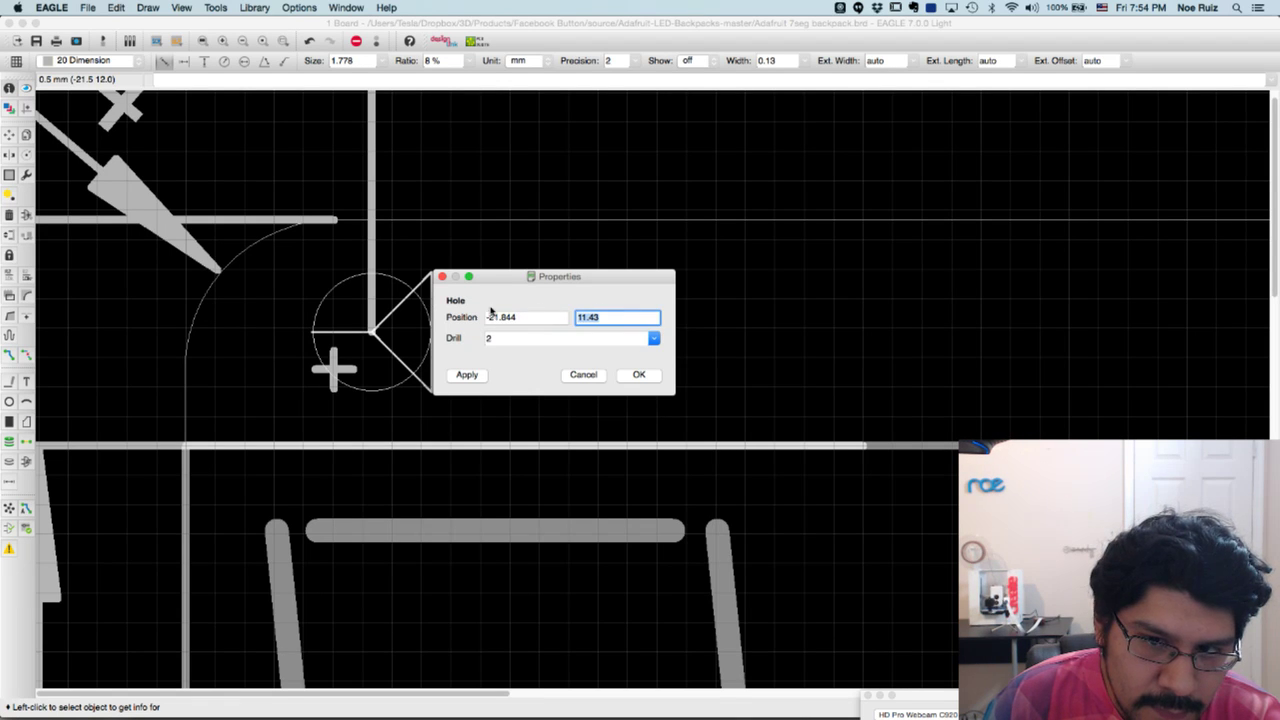
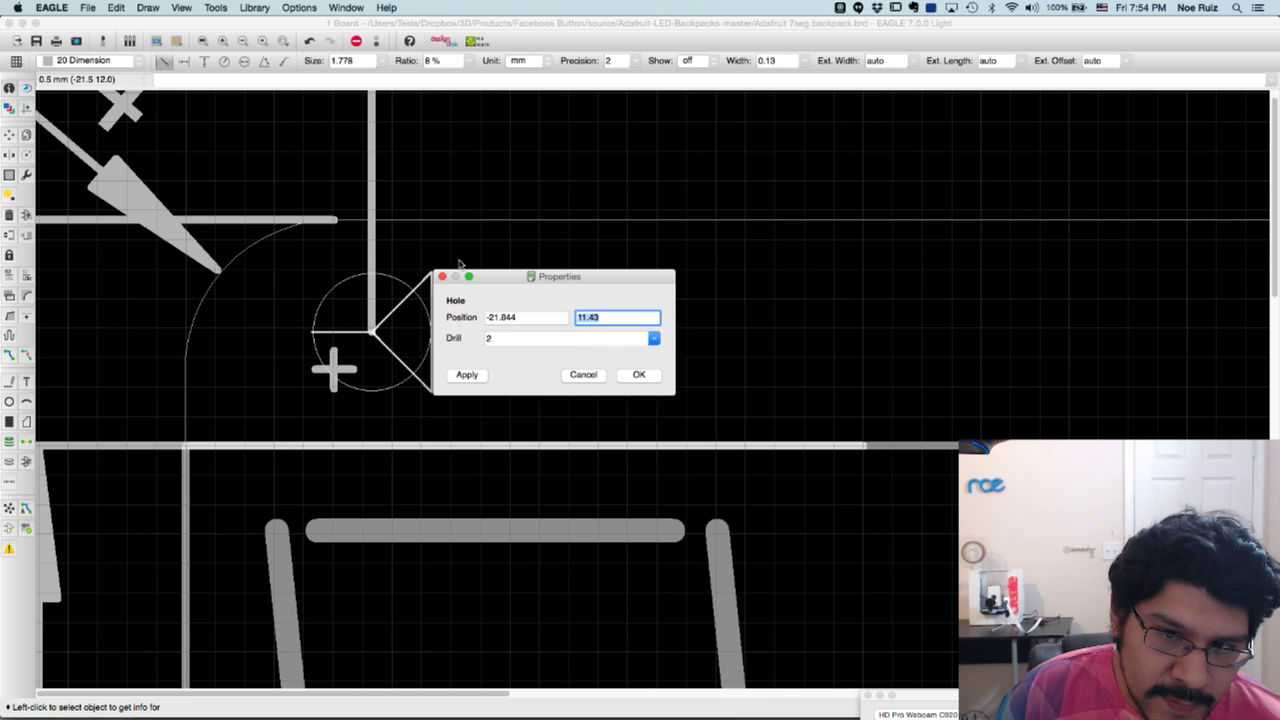
# Close the hole's properties without changes, bring the whole dimensioned board into view, and switch to Fusion 360
pyautogui.press('super+Tab')
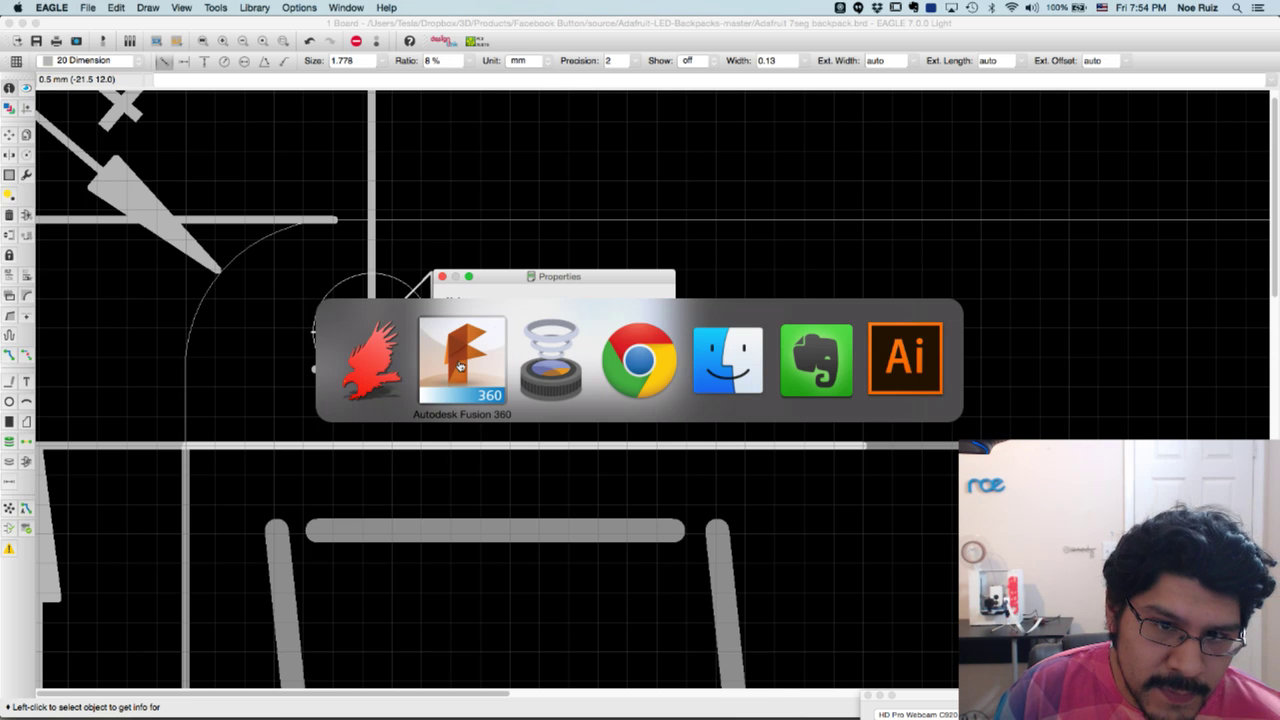
pyautogui.press('Escape')
pyautogui.click(578, 378)
pyautogui.scroll(-3, 553, 389)
pyautogui.scroll(-5, 552, 389)
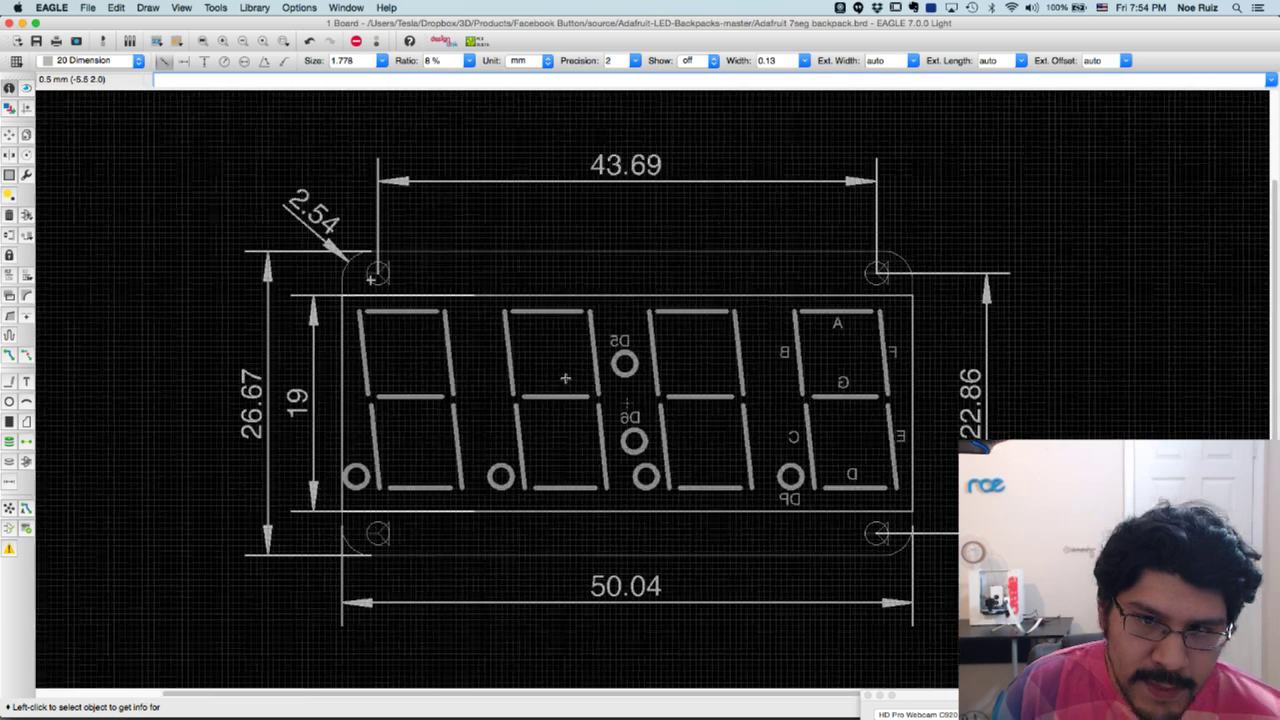
pyautogui.press('super+Tab')
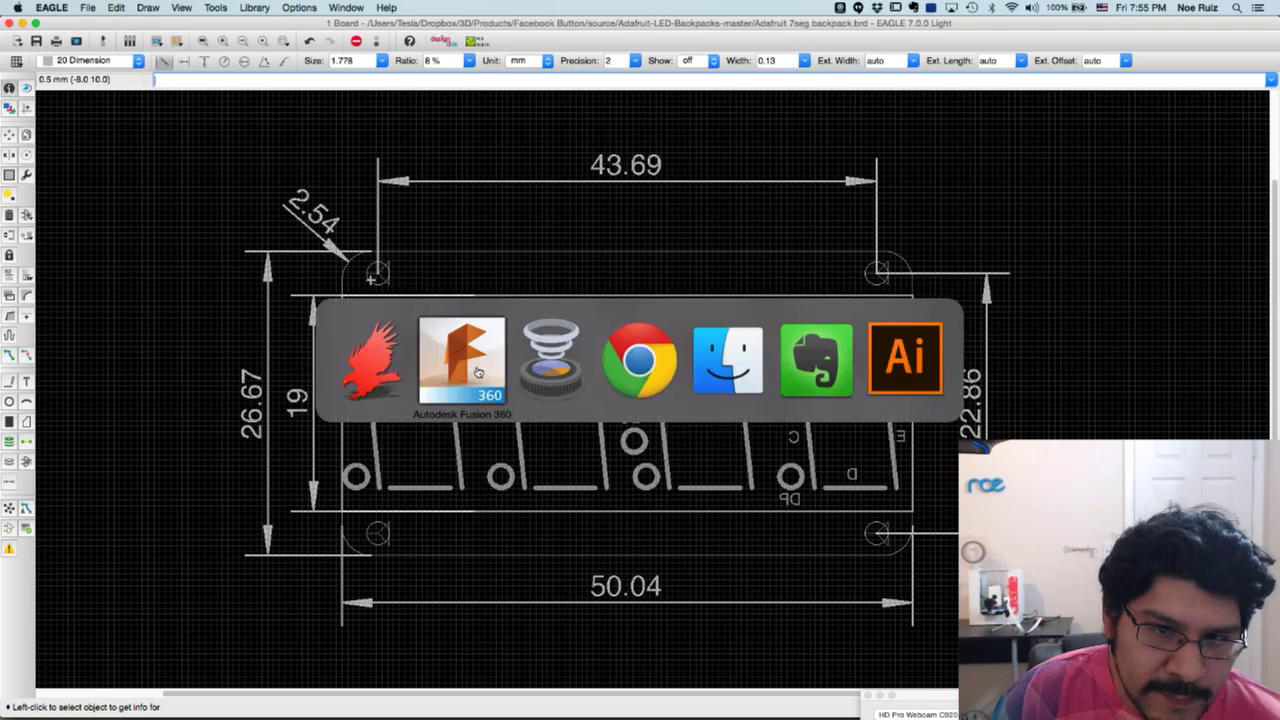
pyautogui.click(477, 372)
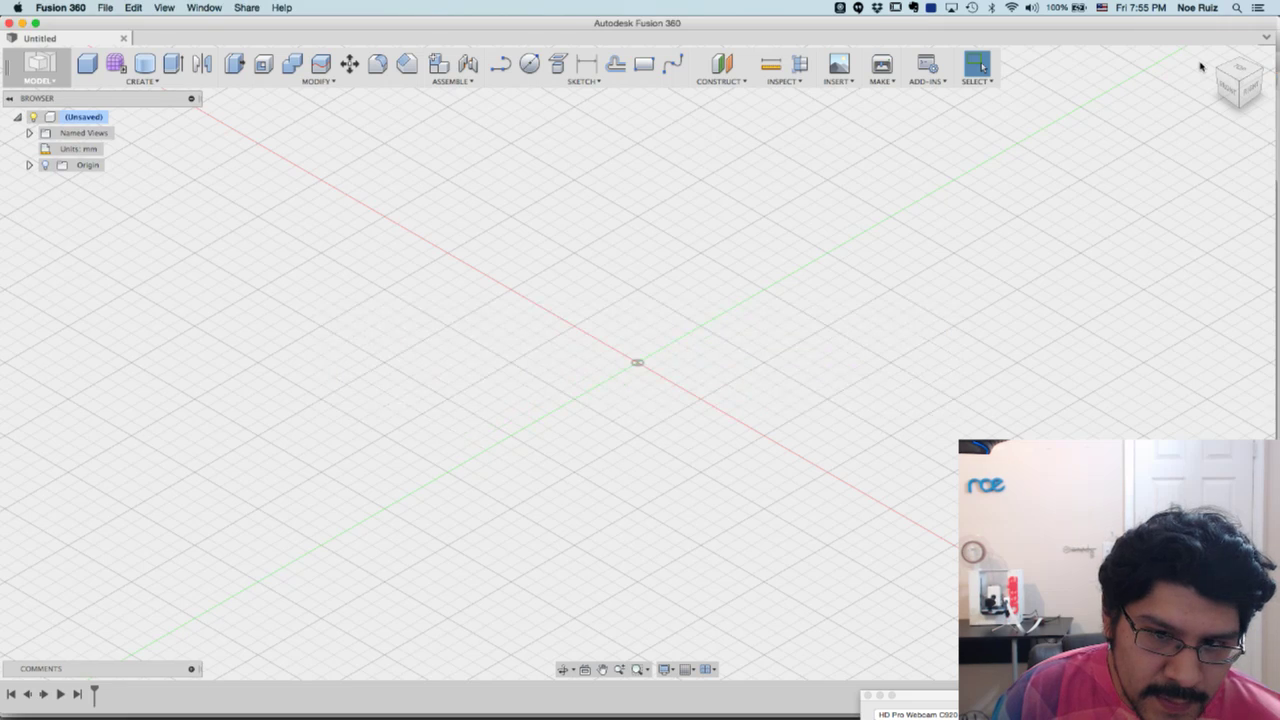
# Start a rectangle sketch on the horizontal origin plane in the top view
pyautogui.click(1240, 72)
pyautogui.moveTo(696, 419); pyautogui.dragTo(574, 364, button='middle')
pyautogui.scroll(3, 572, 362)
pyautogui.click(644, 64)
pyautogui.click(506, 246)
pyautogui.click(518, 243)
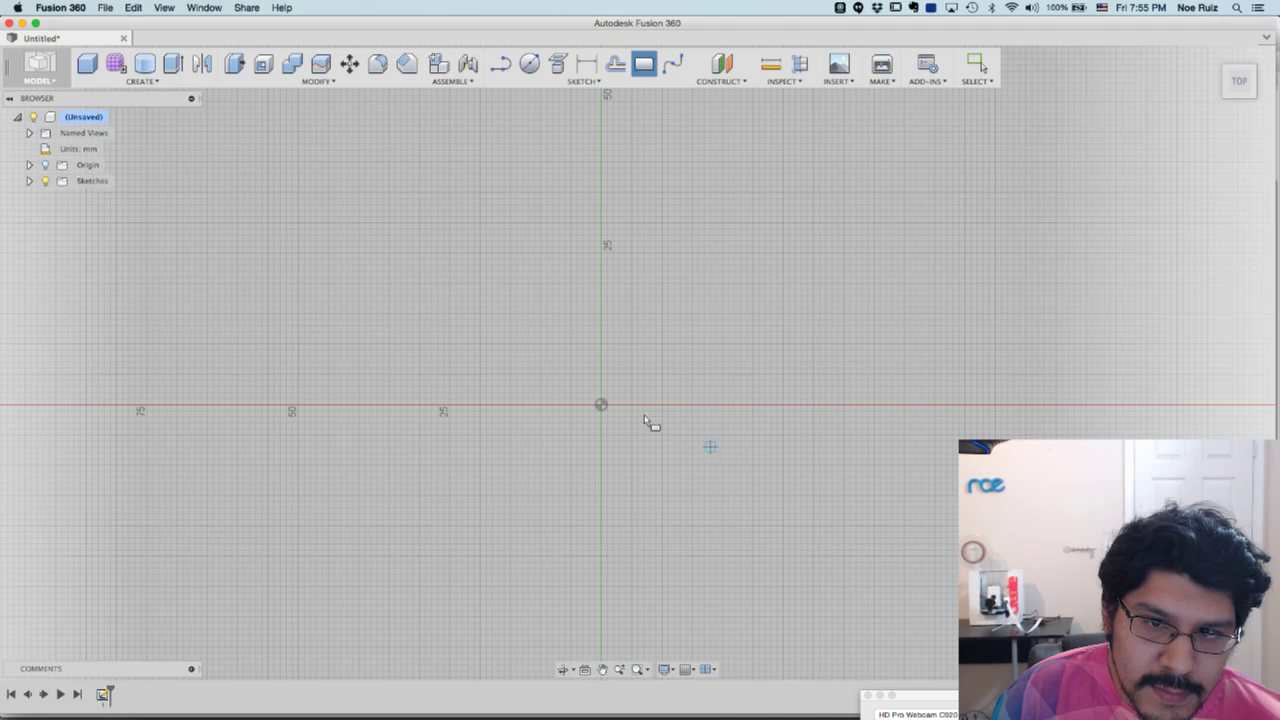
pyautogui.moveTo(634, 402); pyautogui.dragTo(567, 342, button='middle')
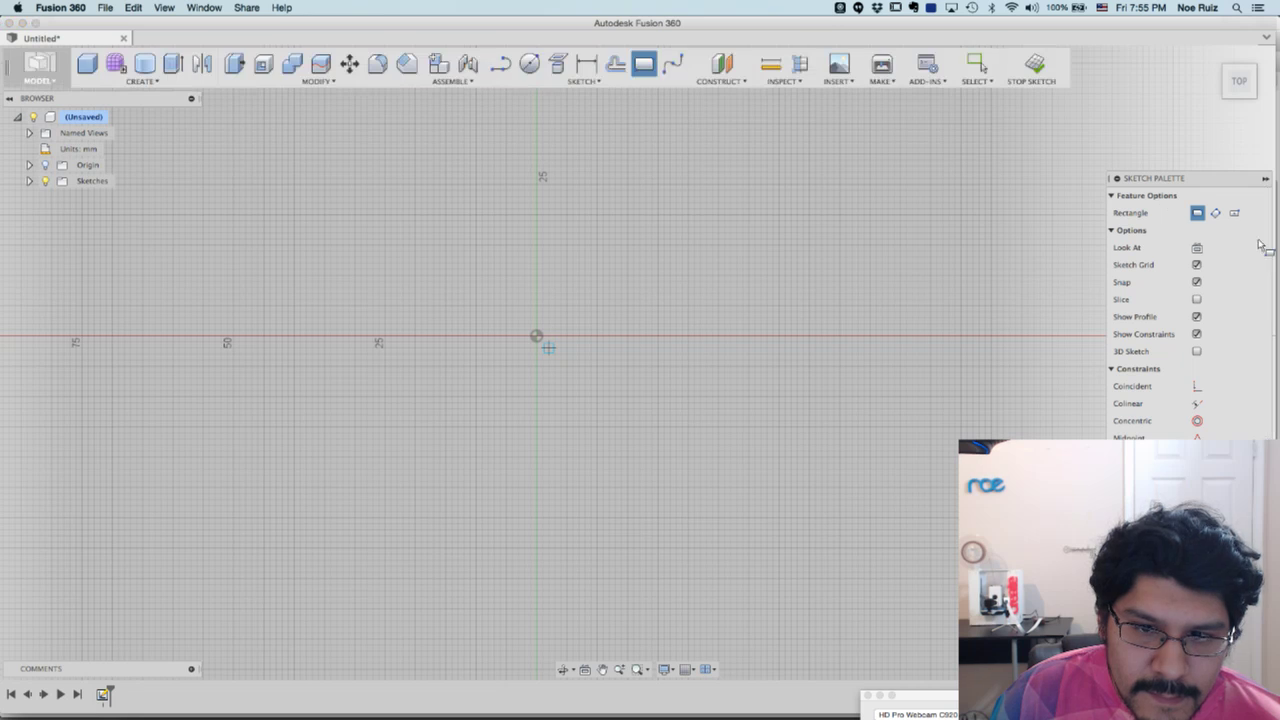
# Draw a center rectangle from the origin, 50 mm wide and 50 mm high
pyautogui.click(1236, 215)
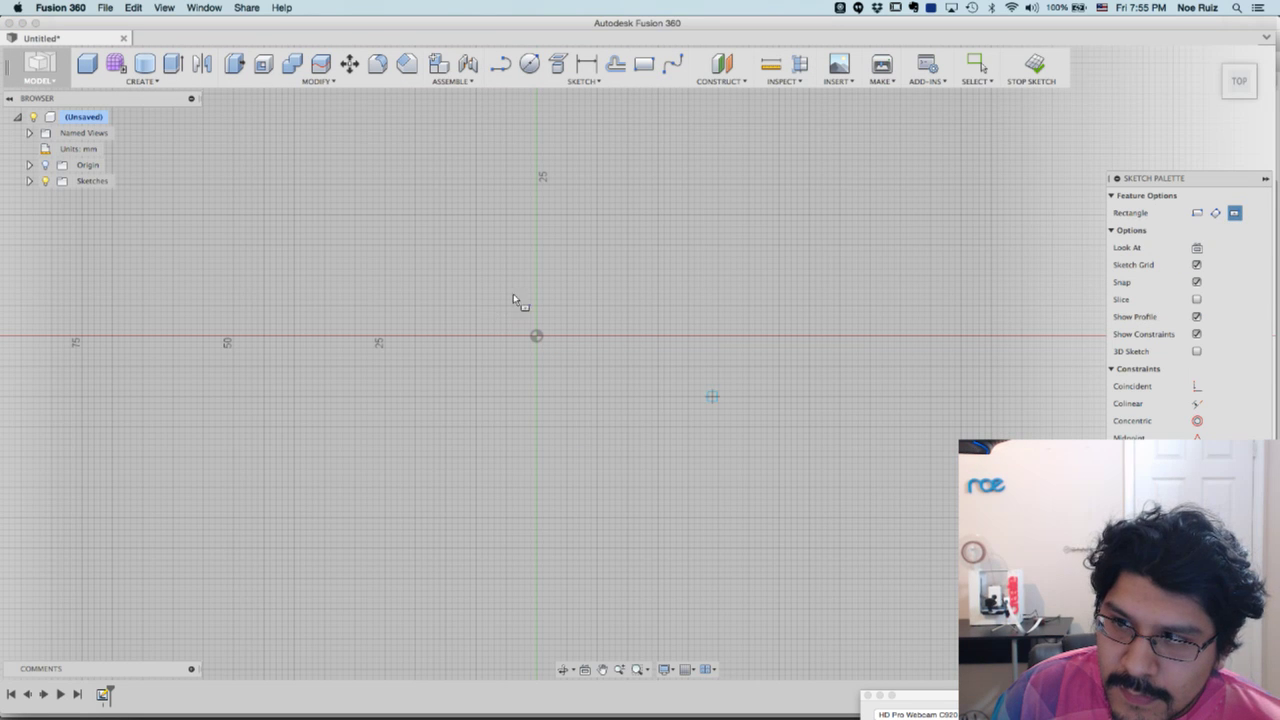
pyautogui.scroll(1, 536, 337)
pyautogui.click(537, 338)
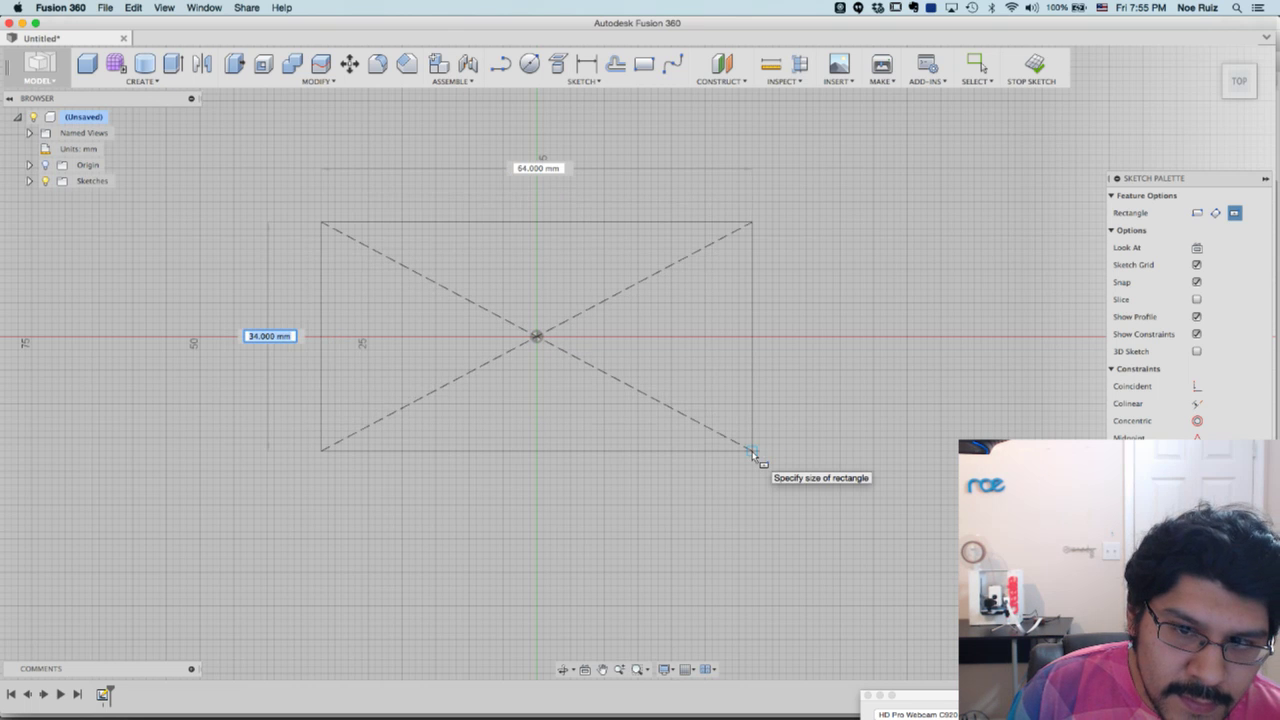
pyautogui.write('50')
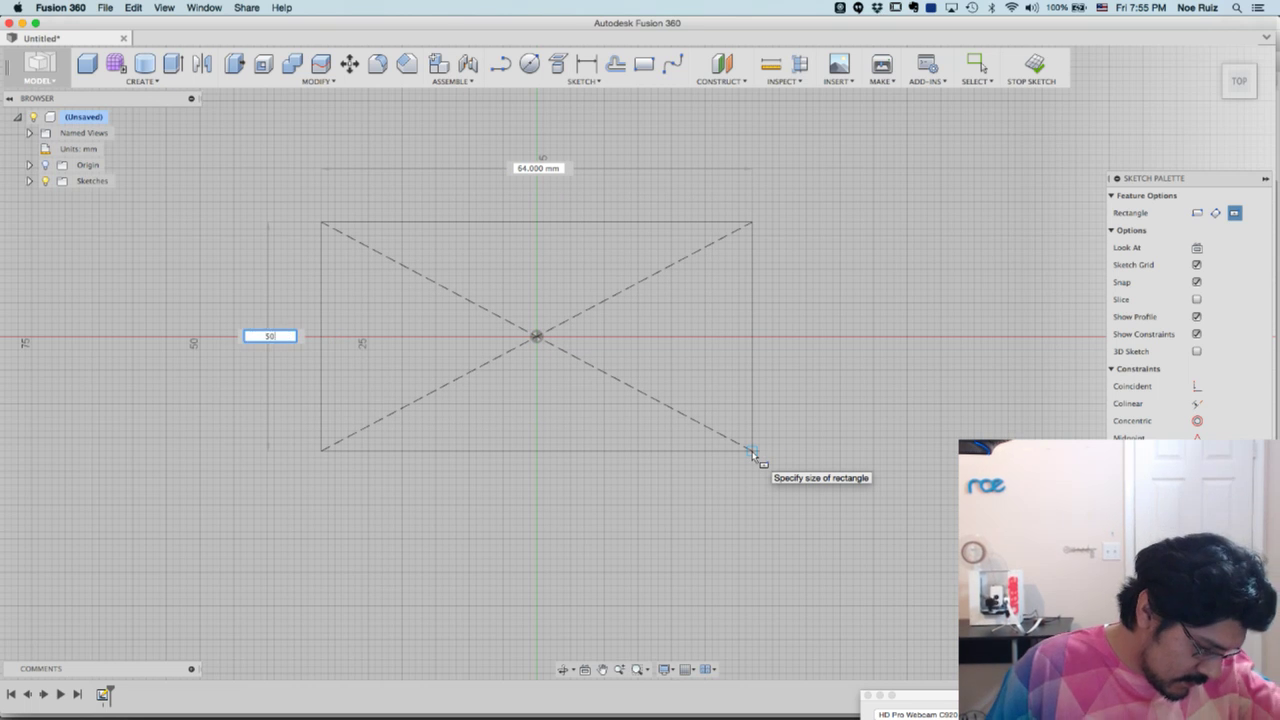
pyautogui.press('Tab')
pyautogui.write('50')
pyautogui.press('Tab')
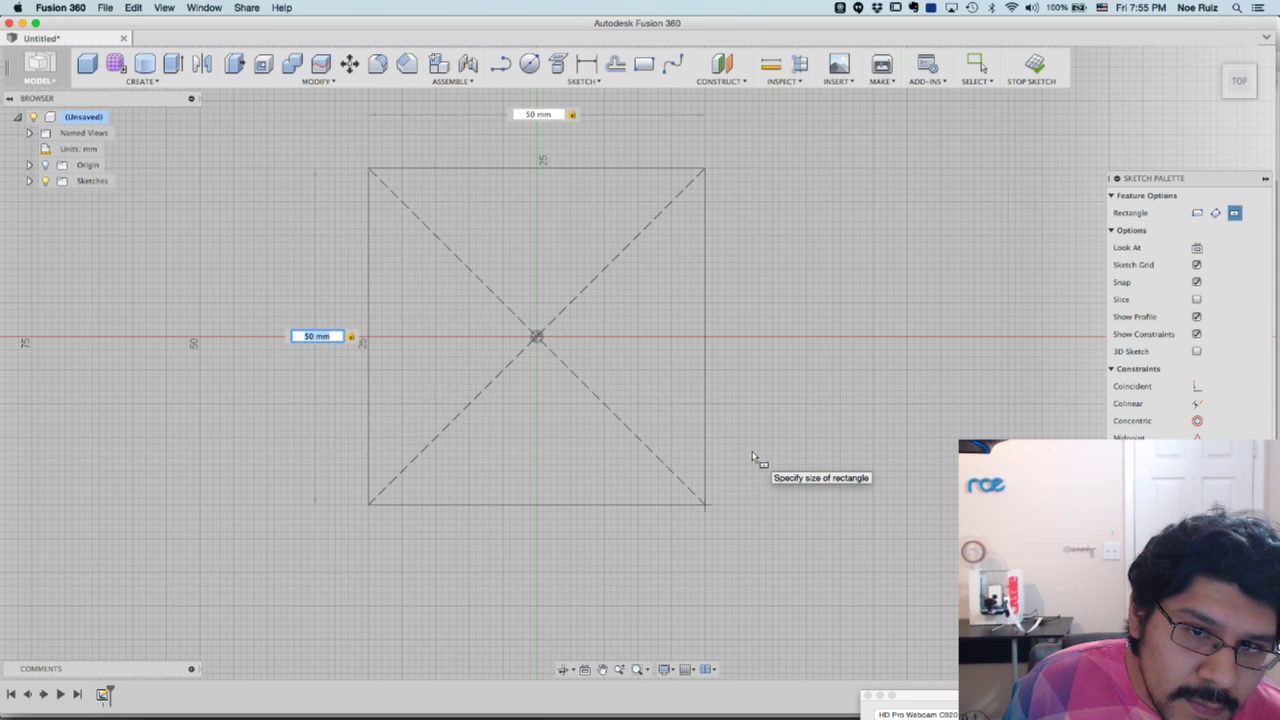
pyautogui.press('Return')
pyautogui.press('Escape')
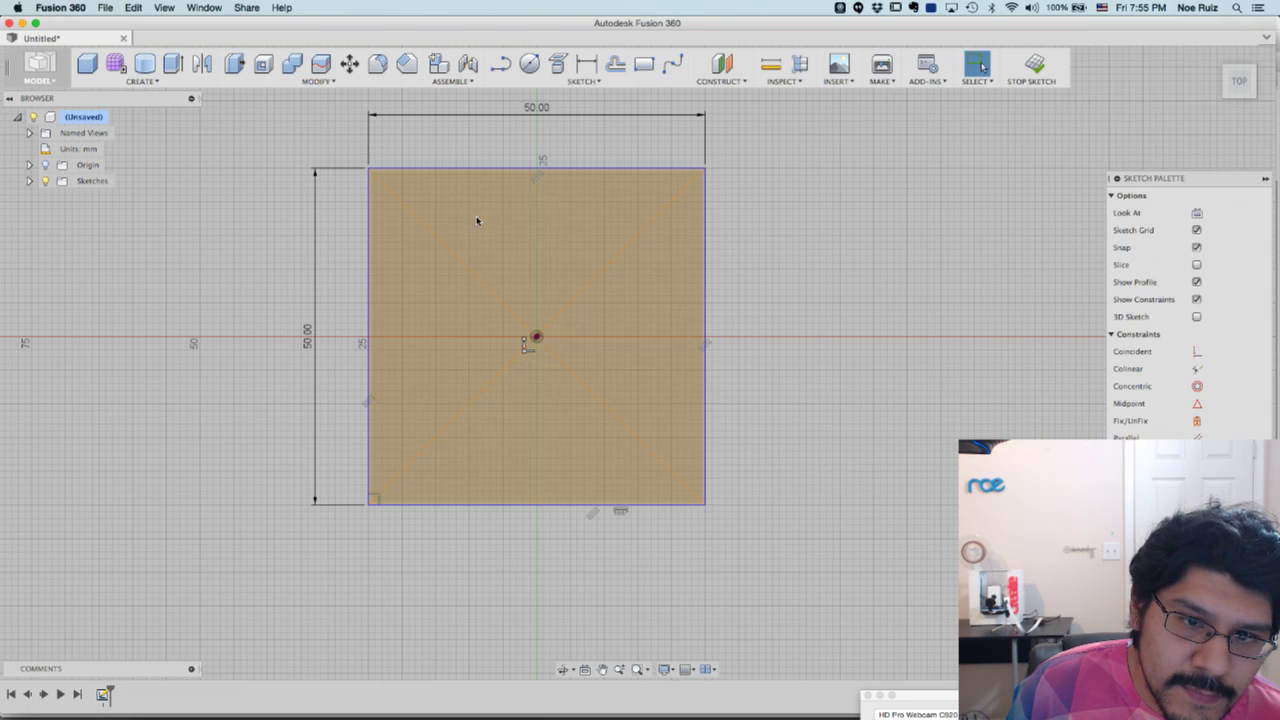
# Set the rectangle's width to 50.04 mm and its height to 26.67 mm, checking the height against the EAGLE board
pyautogui.doubleClick(551, 141)
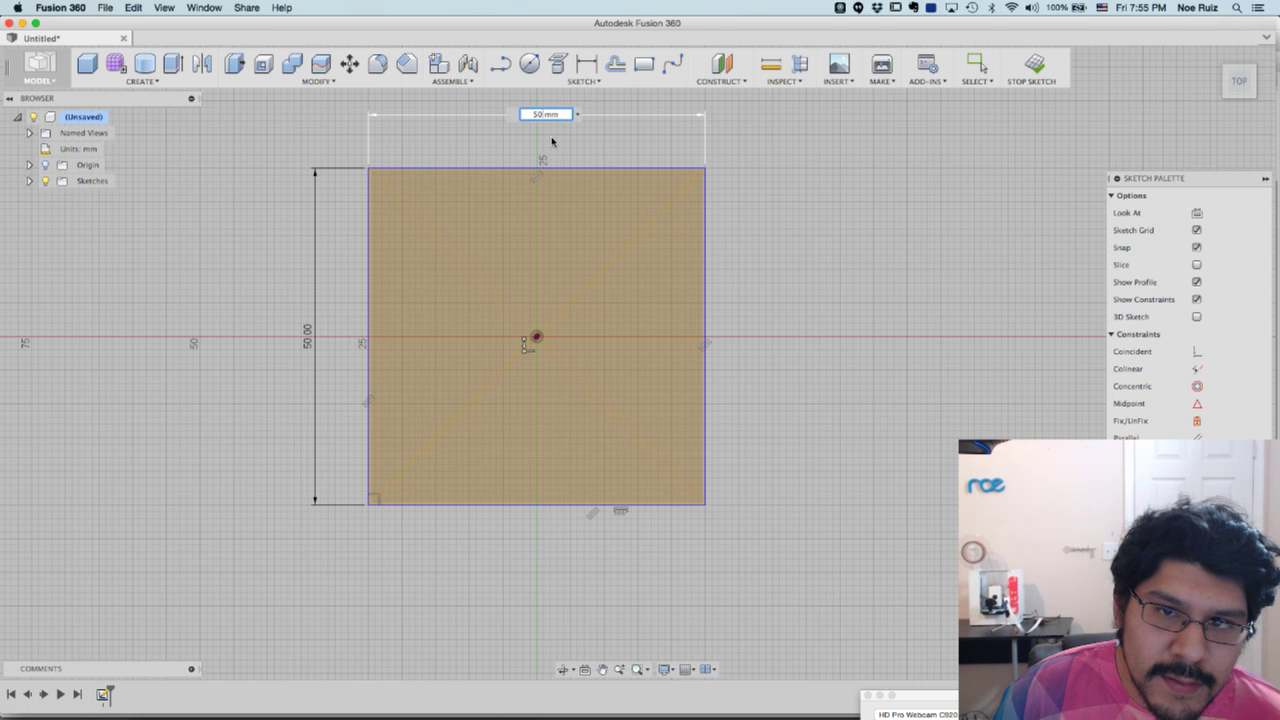
pyautogui.press('Return')
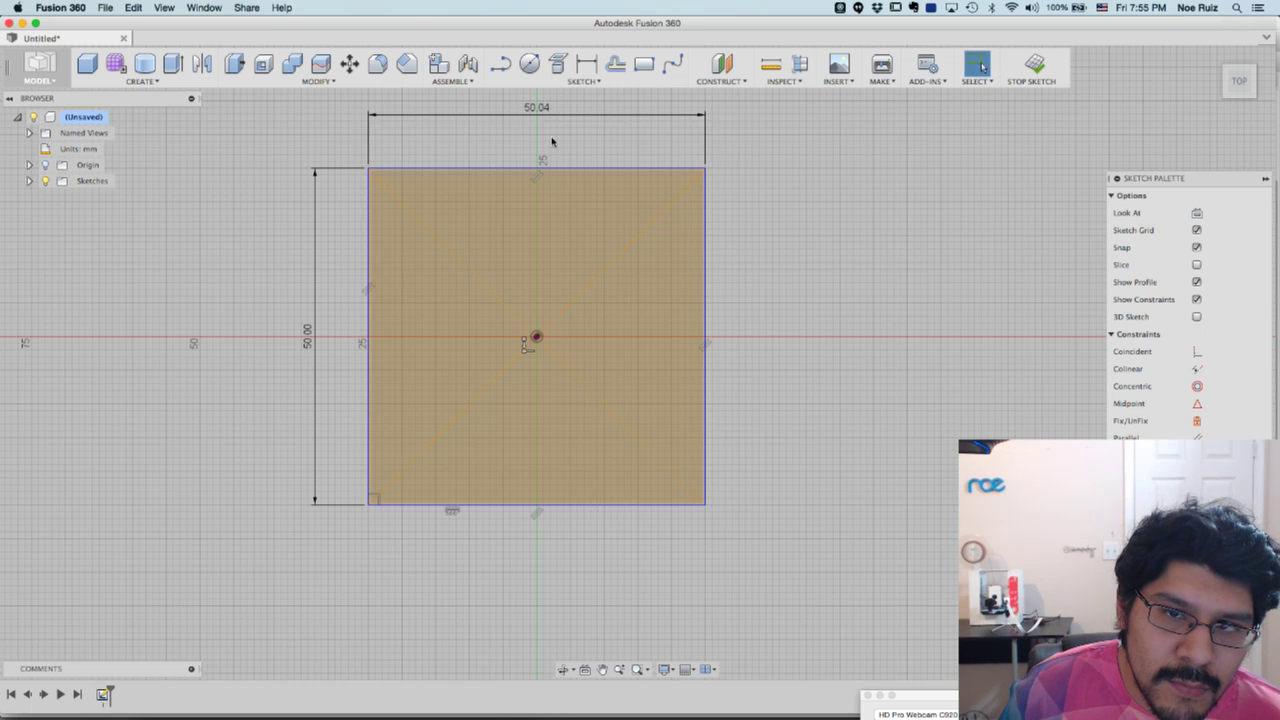
pyautogui.press('super+Tab')
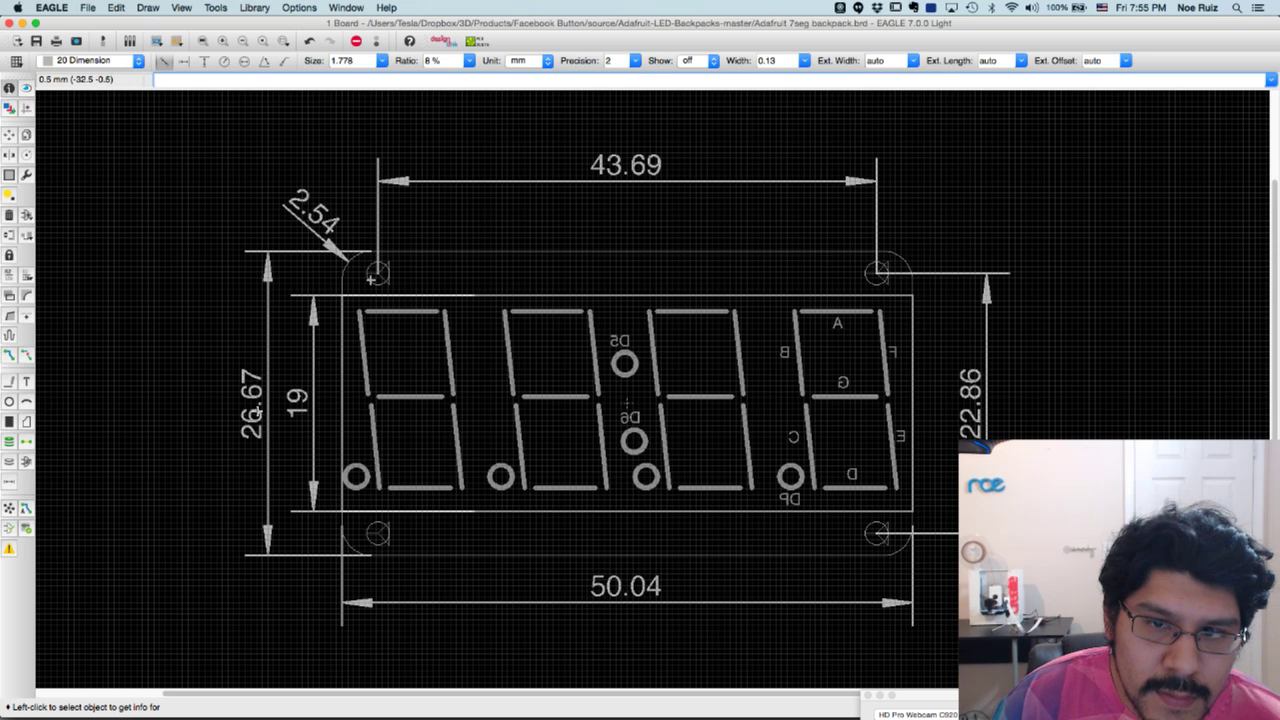
pyautogui.press('super+Tab')
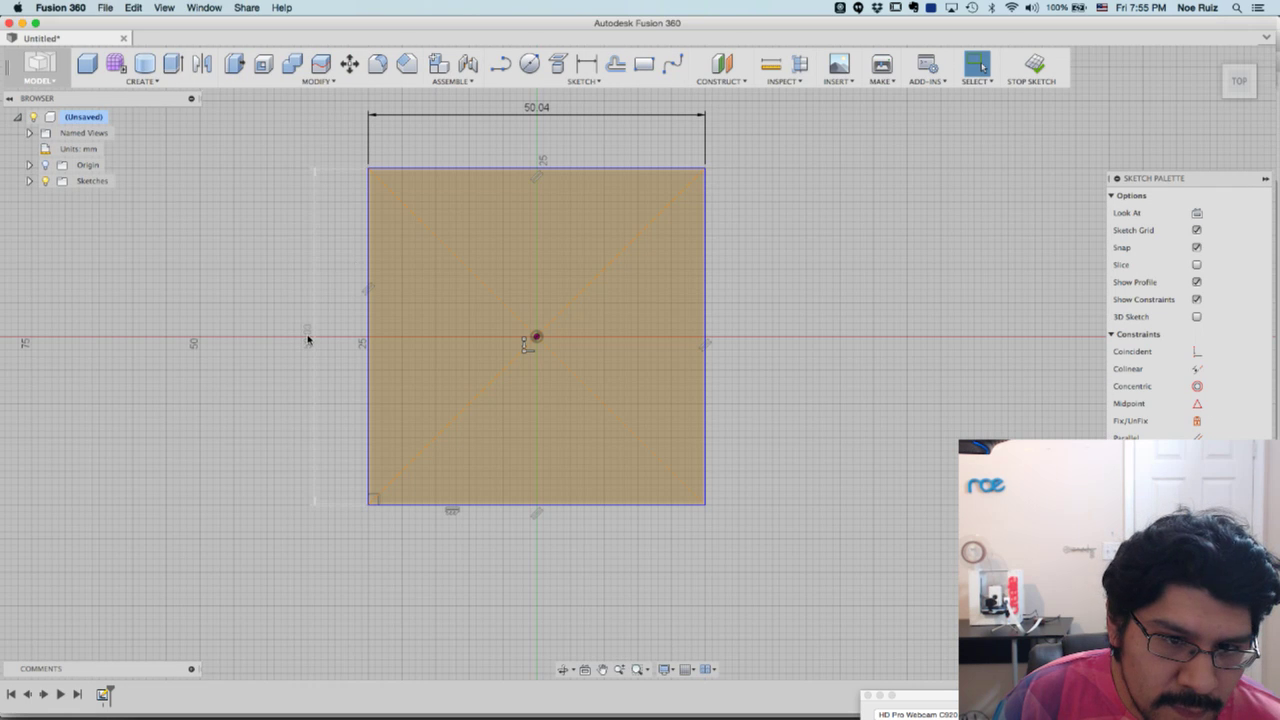
pyautogui.click(325, 360)
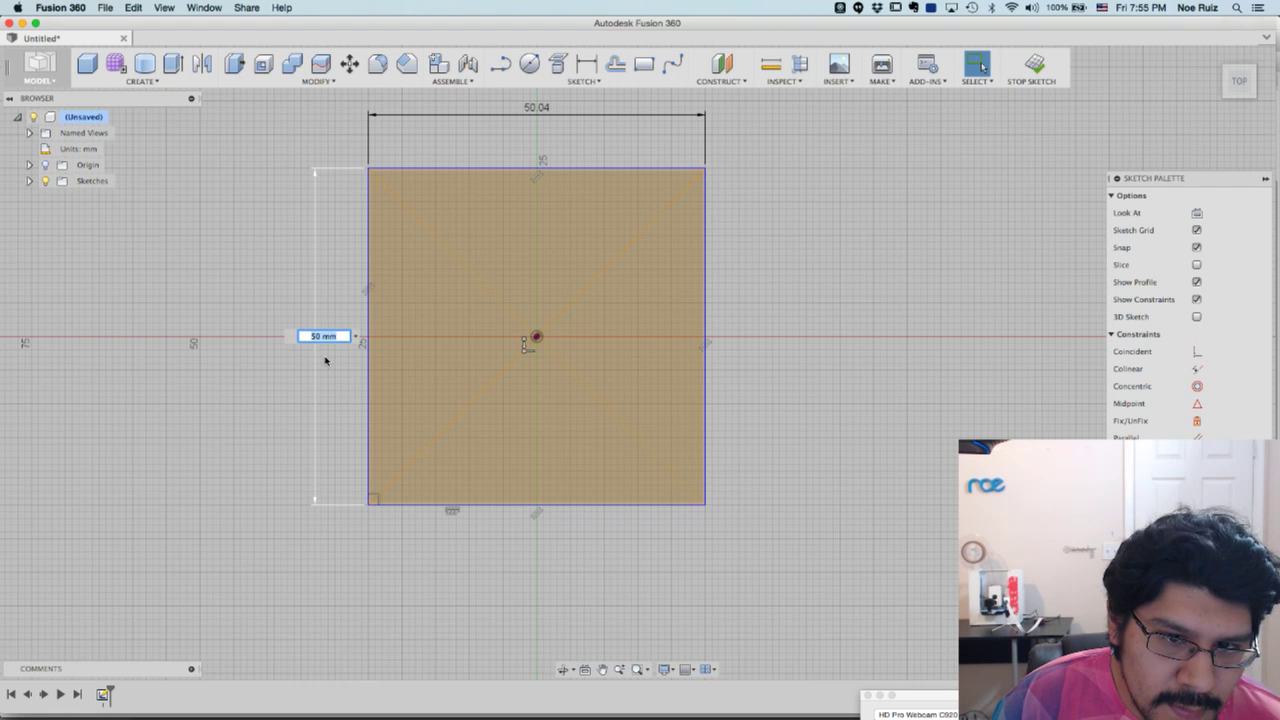
pyautogui.write('23')
pyautogui.press('super+a')
pyautogui.write('26.67')
pyautogui.press('Return')
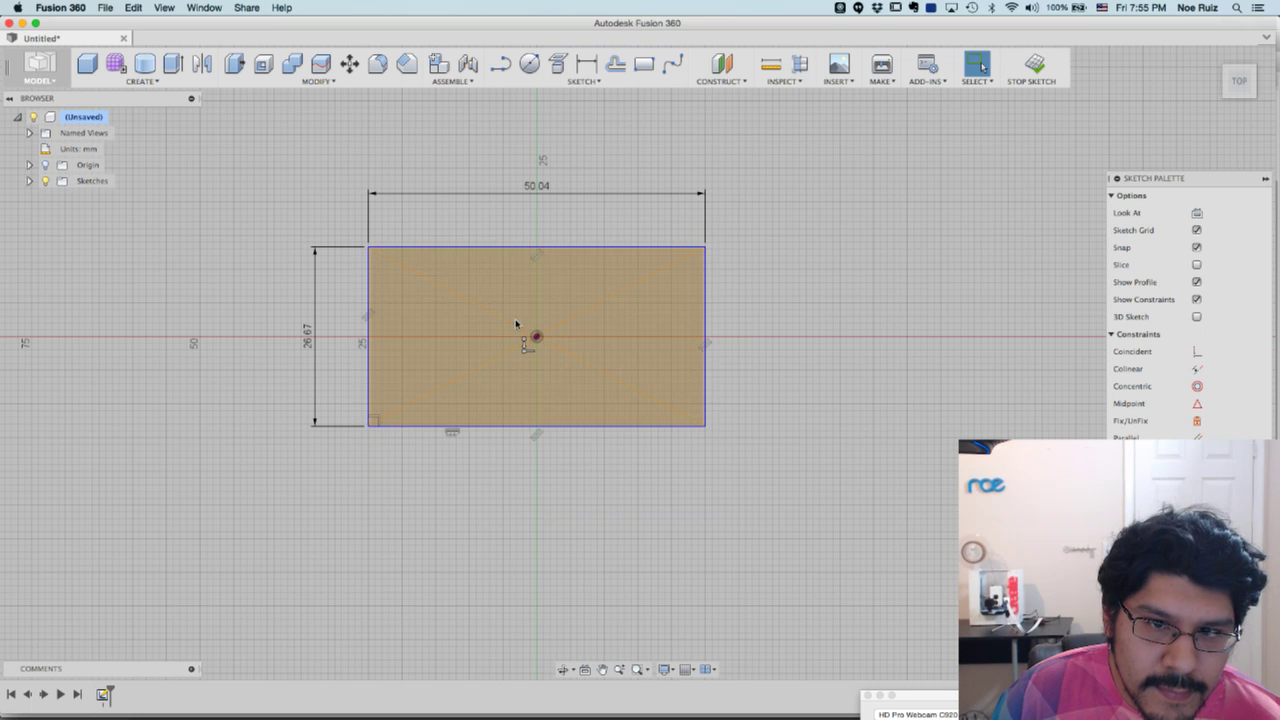
# Draw a 2 mm diameter circle inside the rectangle's upper-left corner and move its diameter dimension outside the outline
pyautogui.scroll(5, 409, 243)
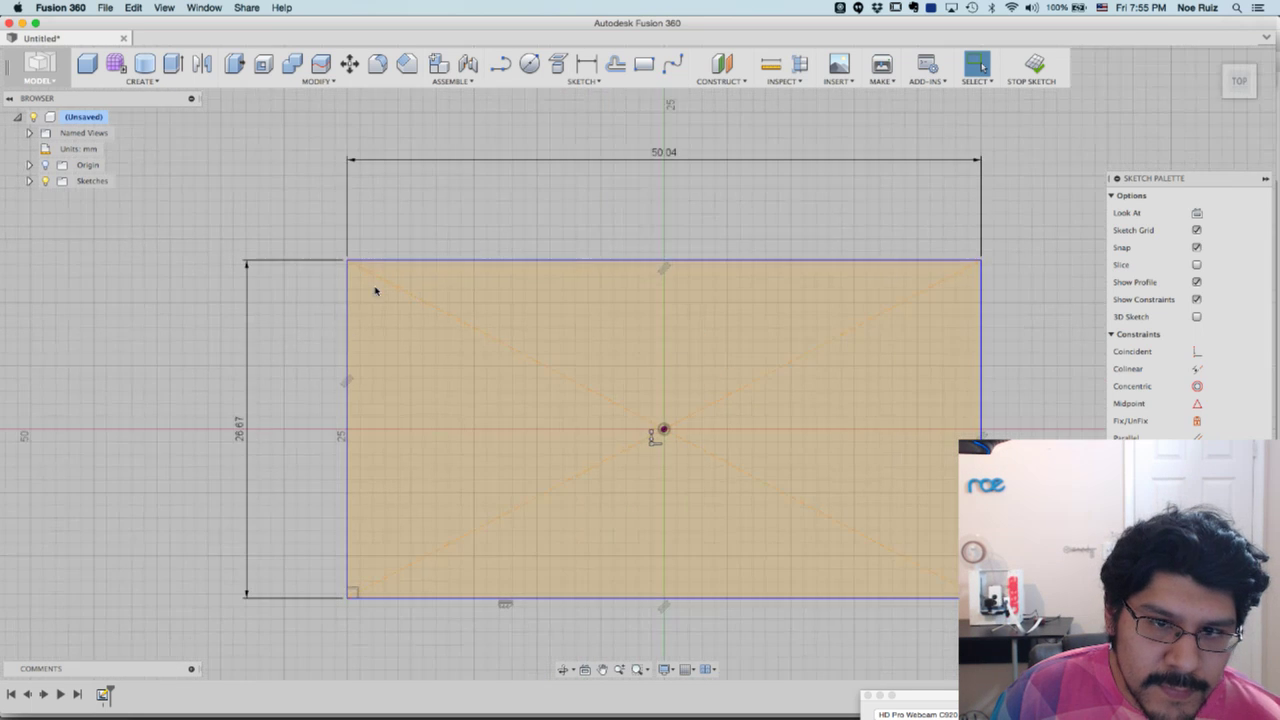
pyautogui.scroll(3, 470, 360)
pyautogui.scroll(3, 472, 350)
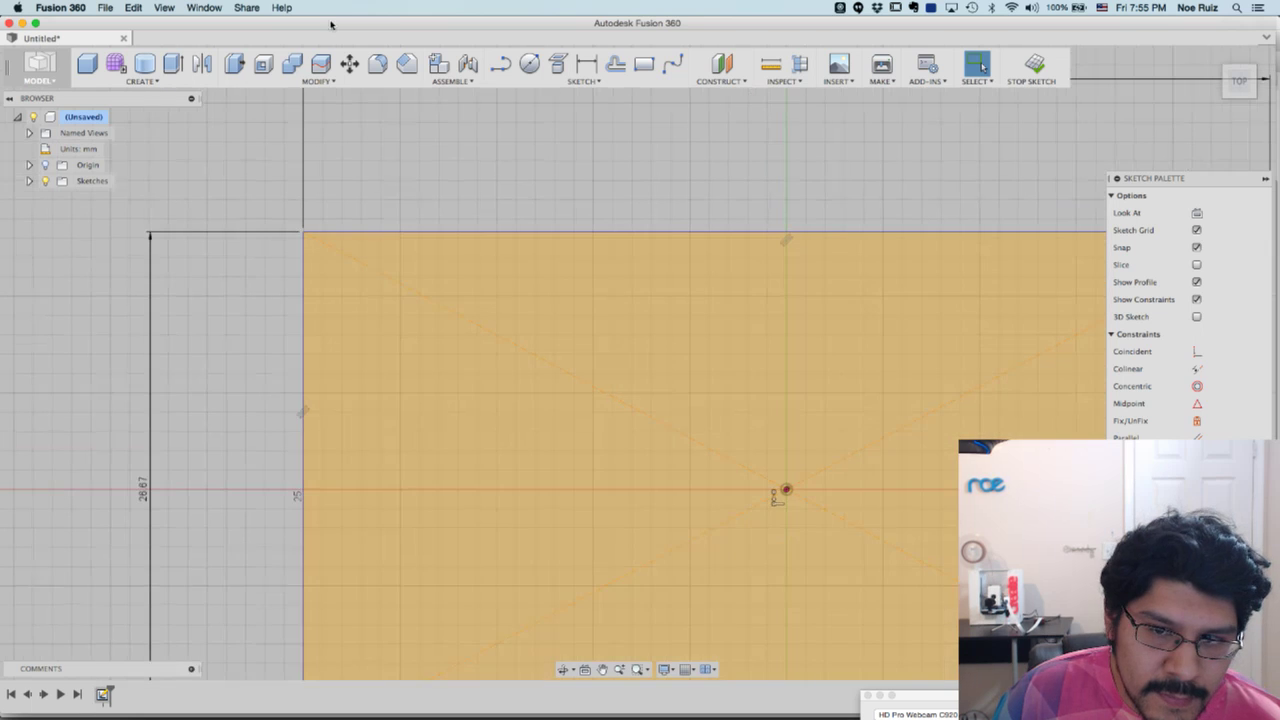
pyautogui.click(528, 64)
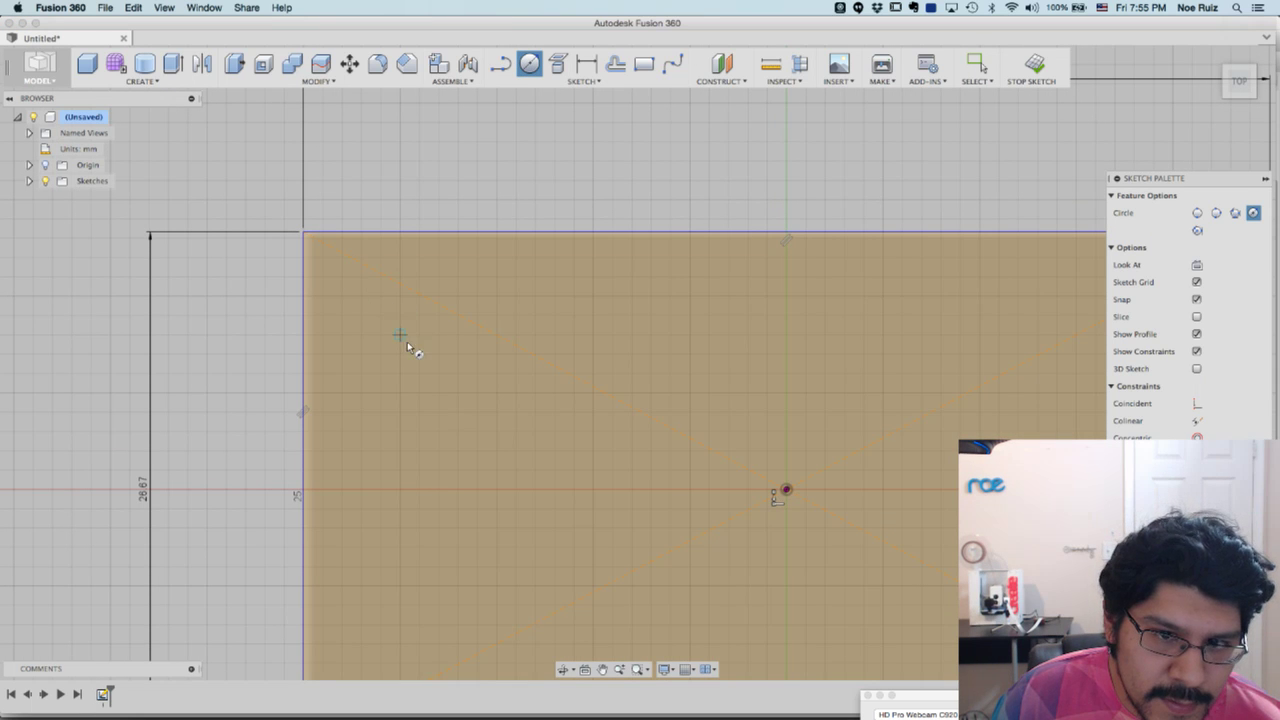
pyautogui.write('2')
pyautogui.press('Tab')
pyautogui.press('Return')
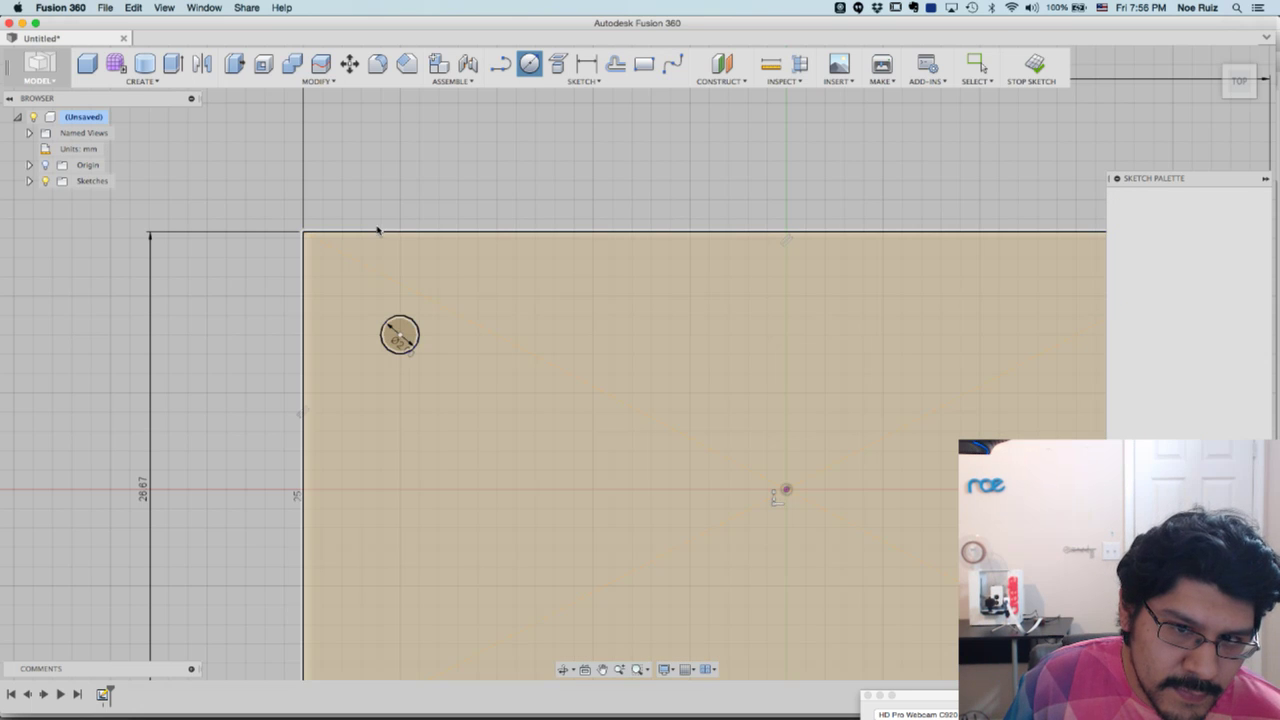
pyautogui.click(978, 66)
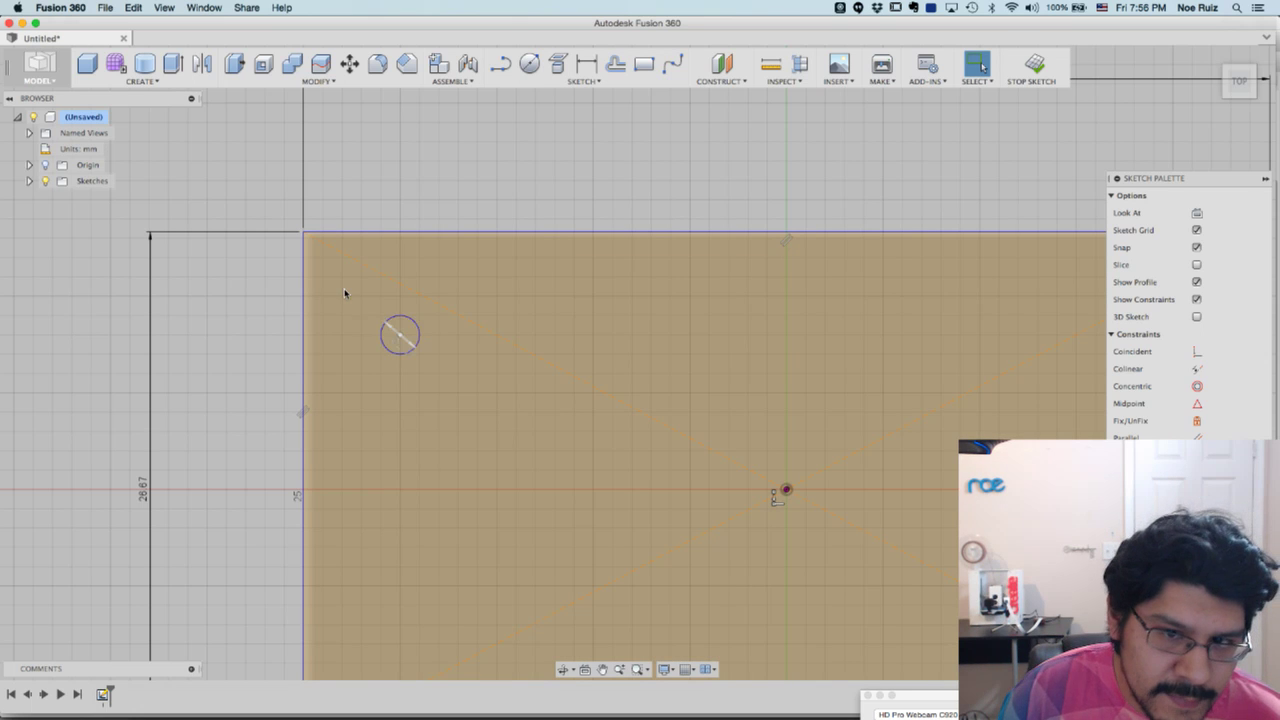
pyautogui.moveTo(336, 286); pyautogui.dragTo(202, 163)
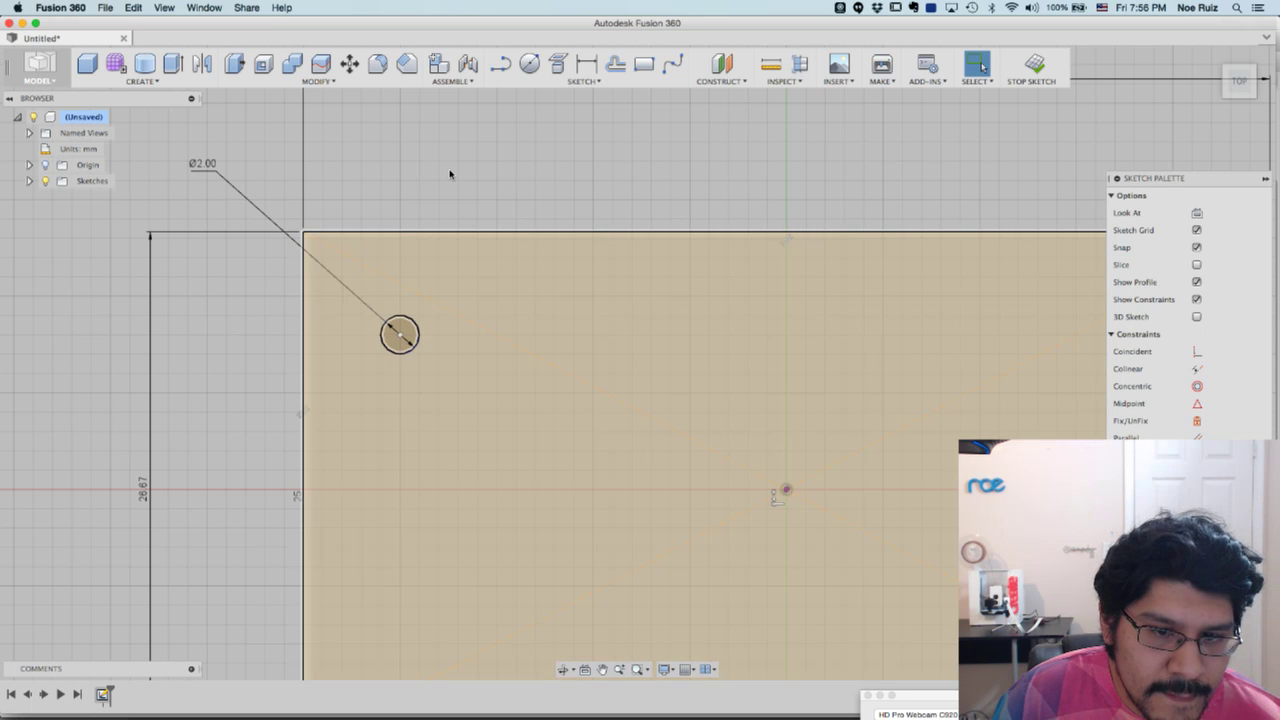
# Add a horizontal dimension between the circle's center and the sketch origin
pyautogui.scroll(-1, 450, 175)
pyautogui.click(587, 64)
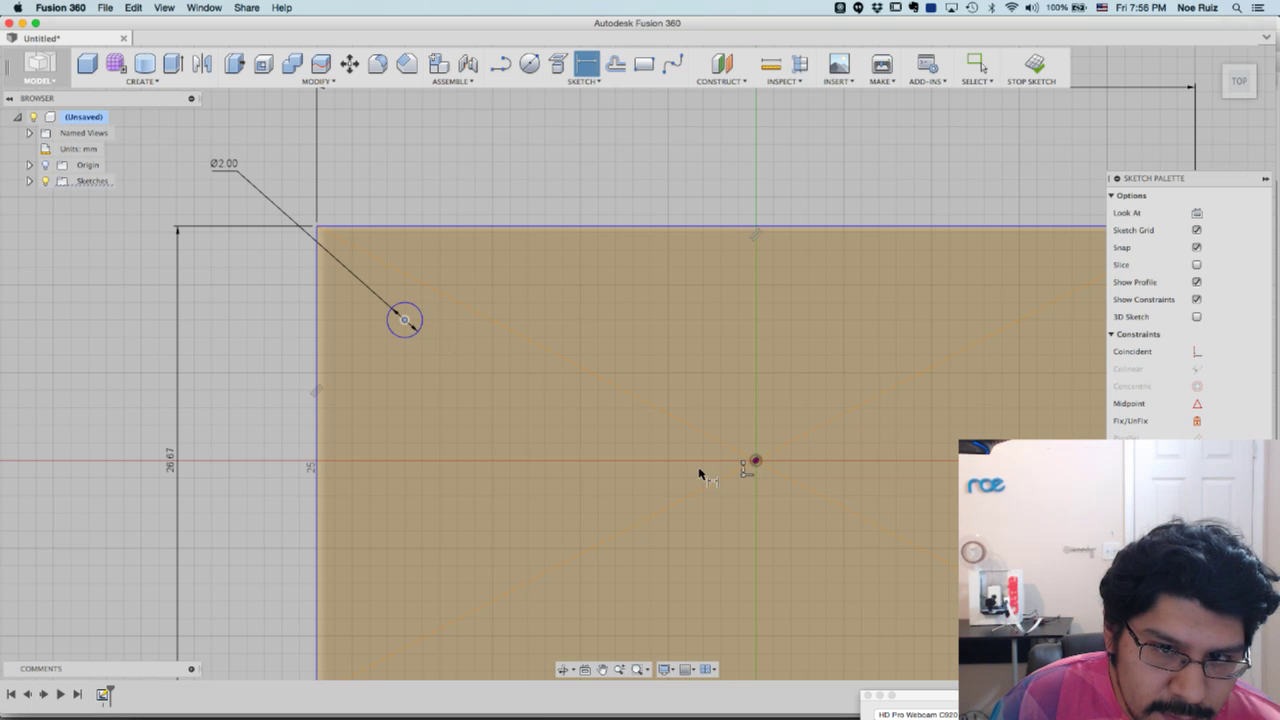
pyautogui.click(755, 460)
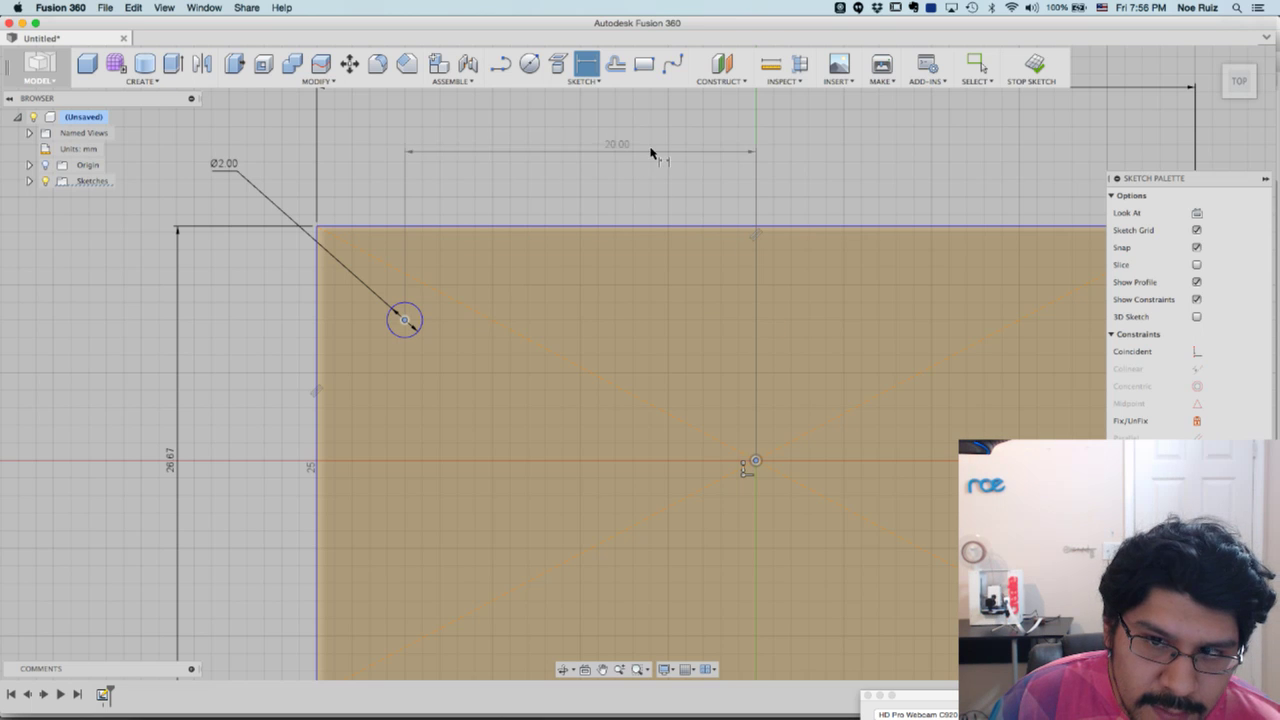
pyautogui.click(643, 148)
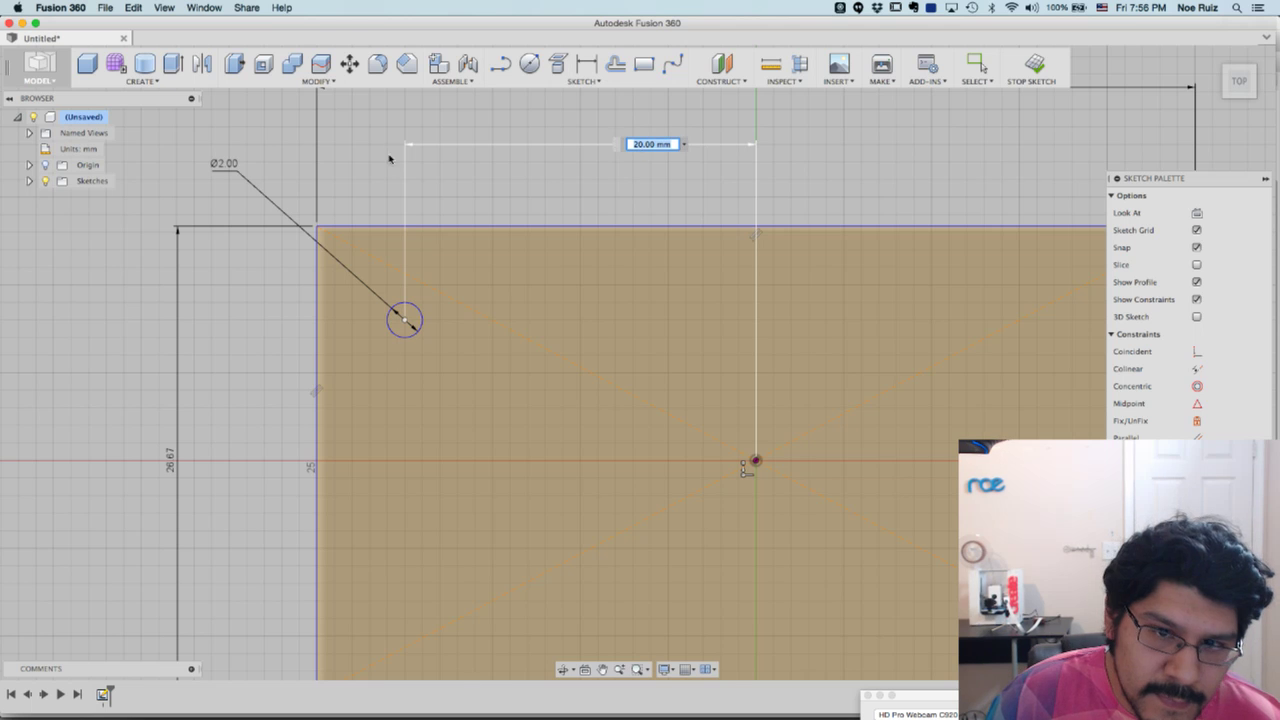
# Switch to EAGLE and open the upper-left mounting hole's properties to read its X position
pyautogui.click(642, 142)
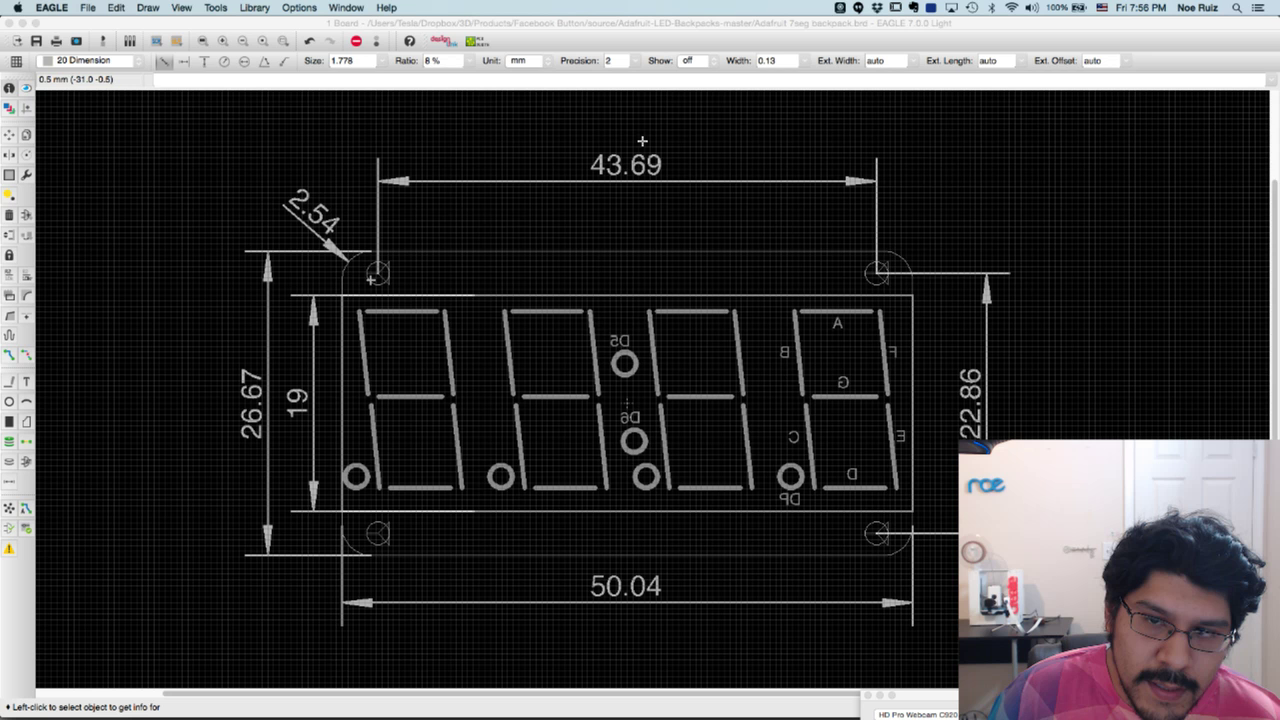
pyautogui.scroll(3, 372, 276)
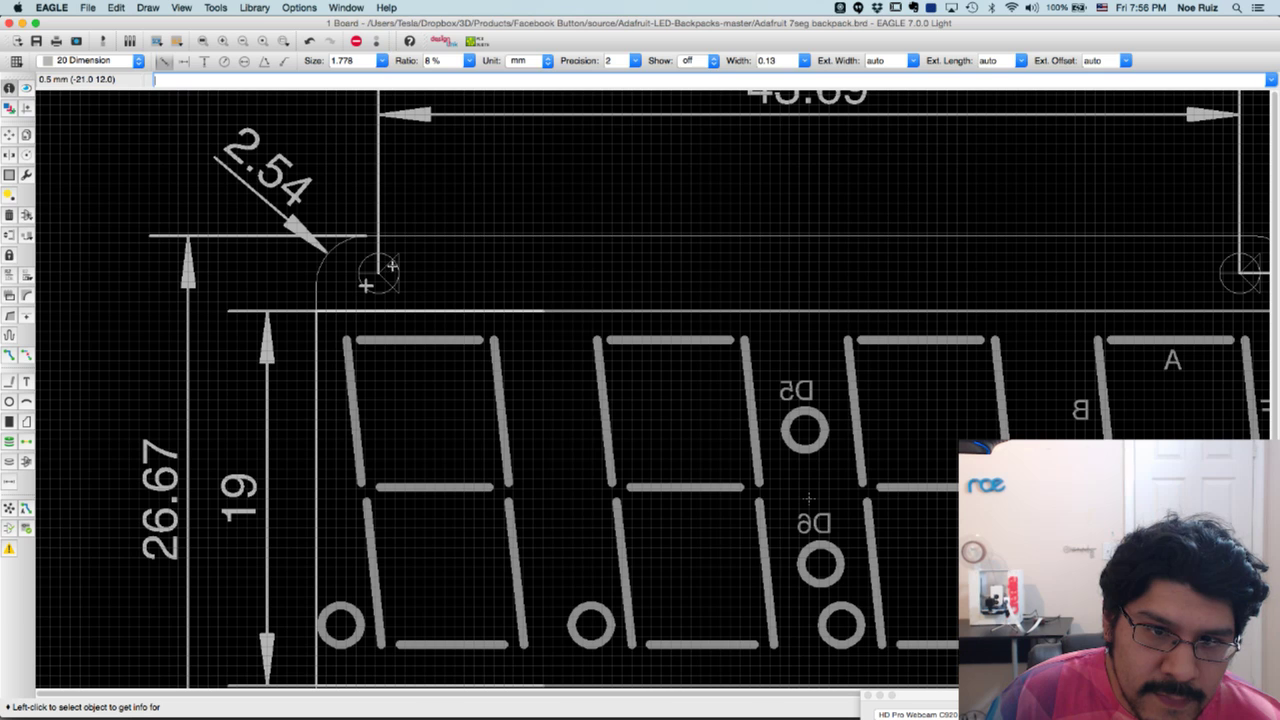
pyautogui.click(390, 268)
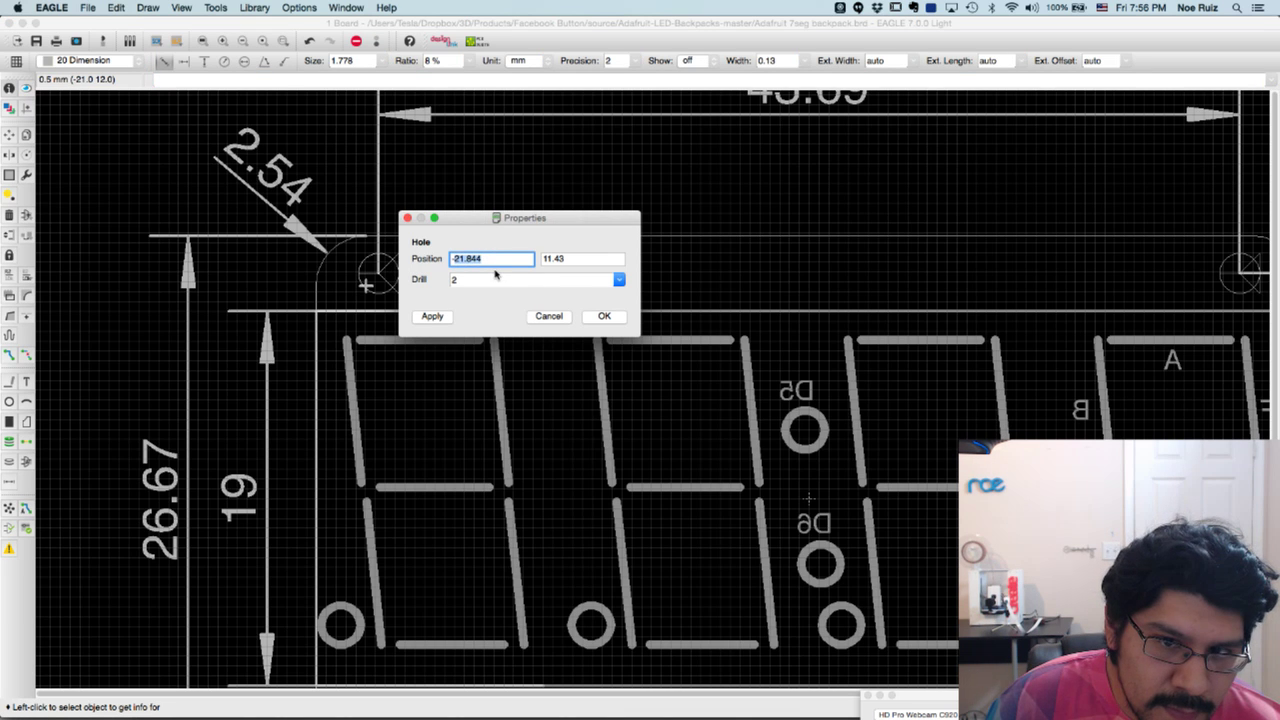
# Switch back to Fusion 360 and set the horizontal distance from the circle's center to the origin to 21.844 mm
pyautogui.press('super+Tab')
pyautogui.click(659, 145)
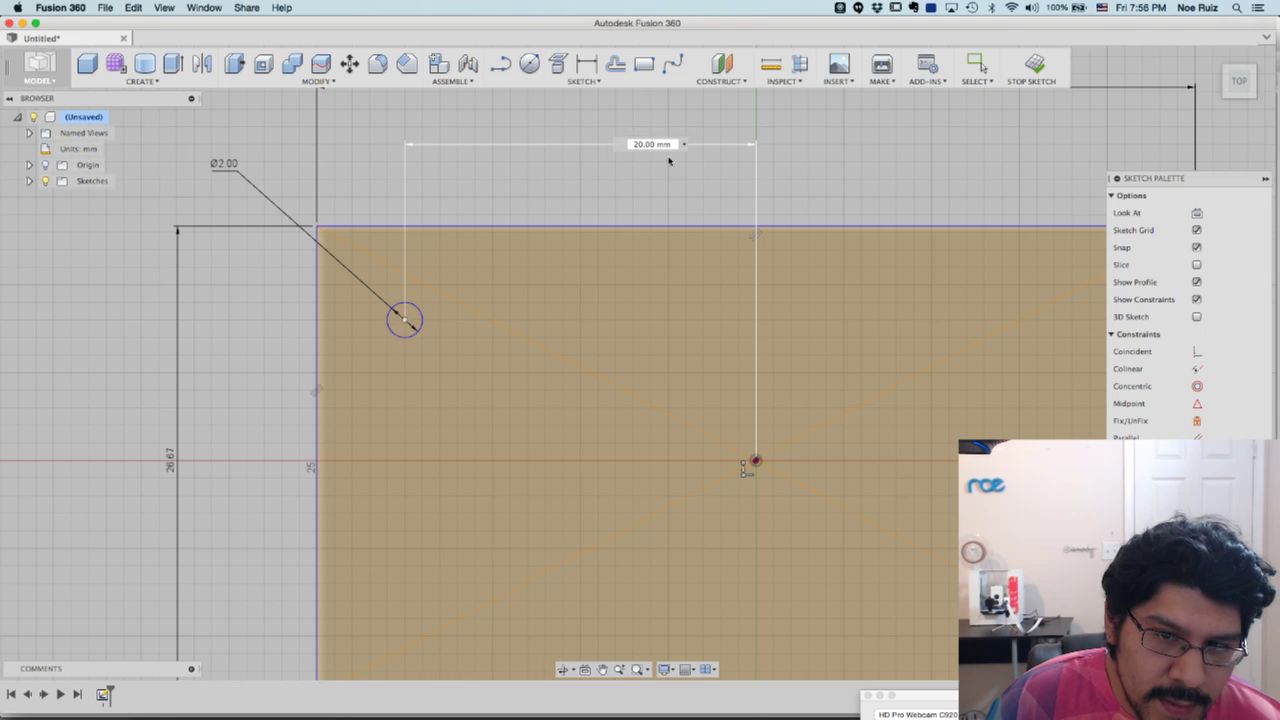
pyautogui.doubleClick(650, 145)
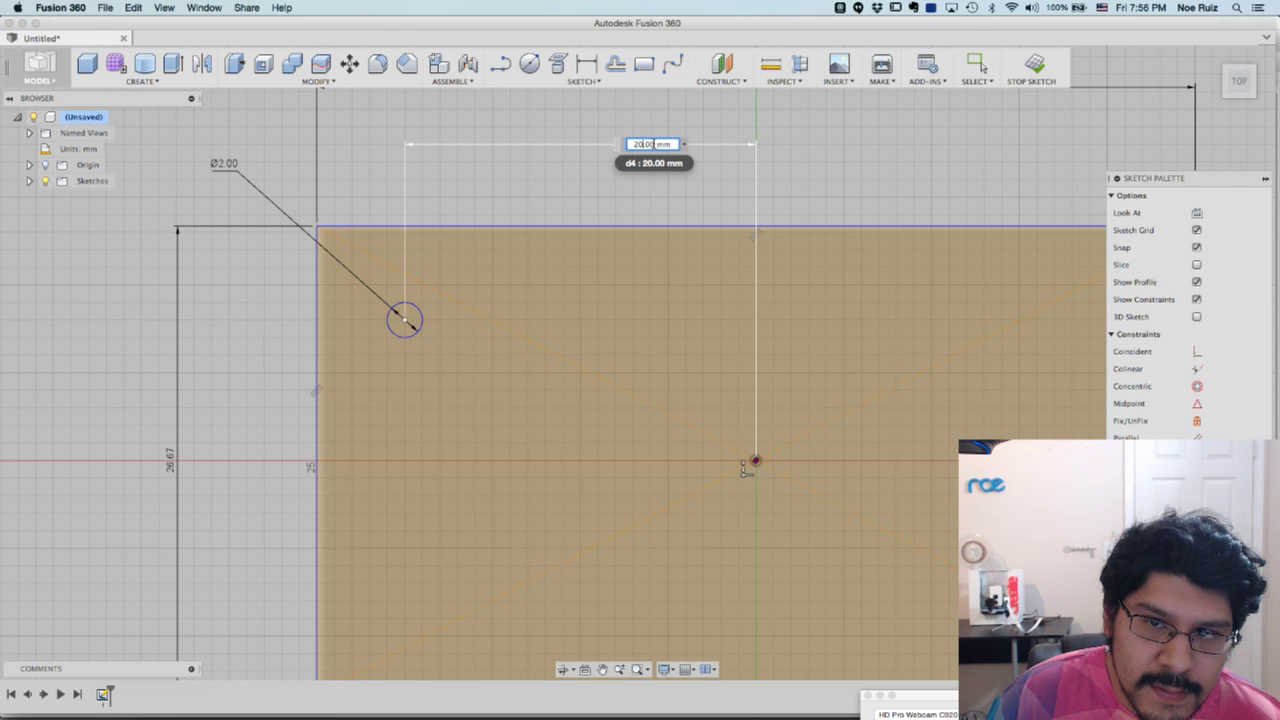
pyautogui.write('21.844')
pyautogui.press('Return')
# Add a vertical dimension between the upper-left circle's center and the sketch origin
pyautogui.press('d')
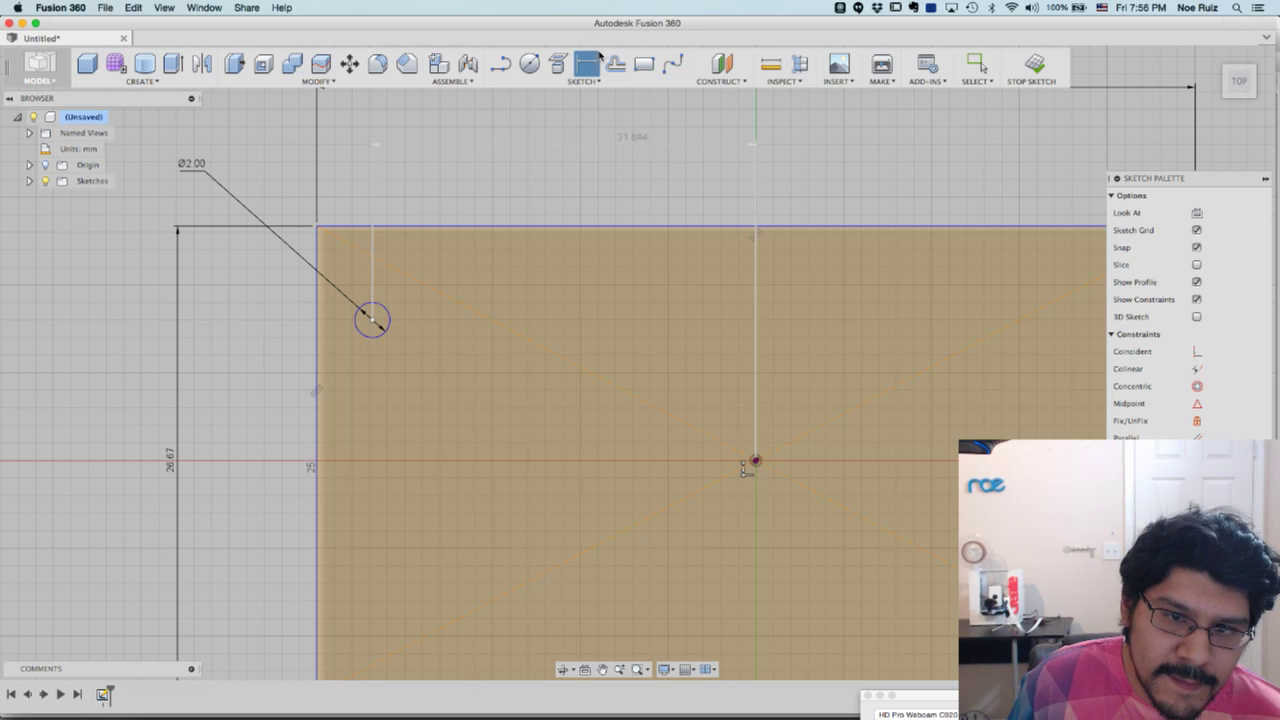
pyautogui.click(372, 320)
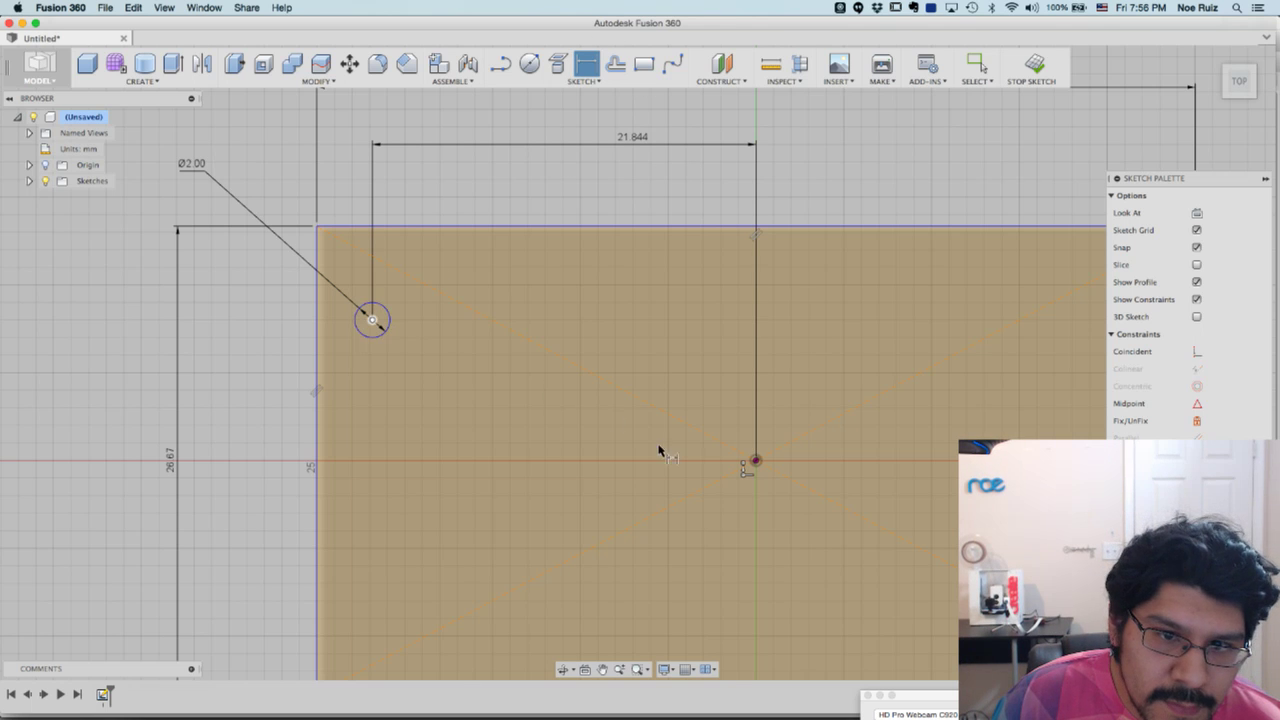
pyautogui.click(756, 462)
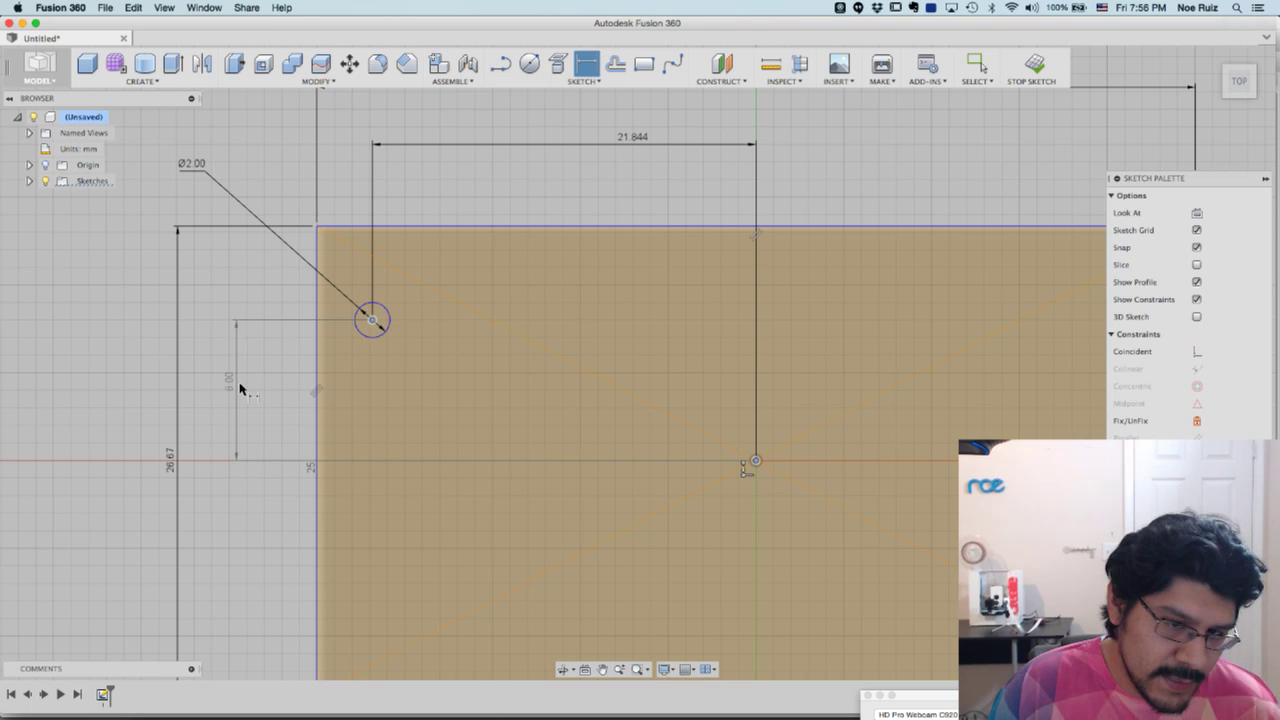
pyautogui.click(240, 385)
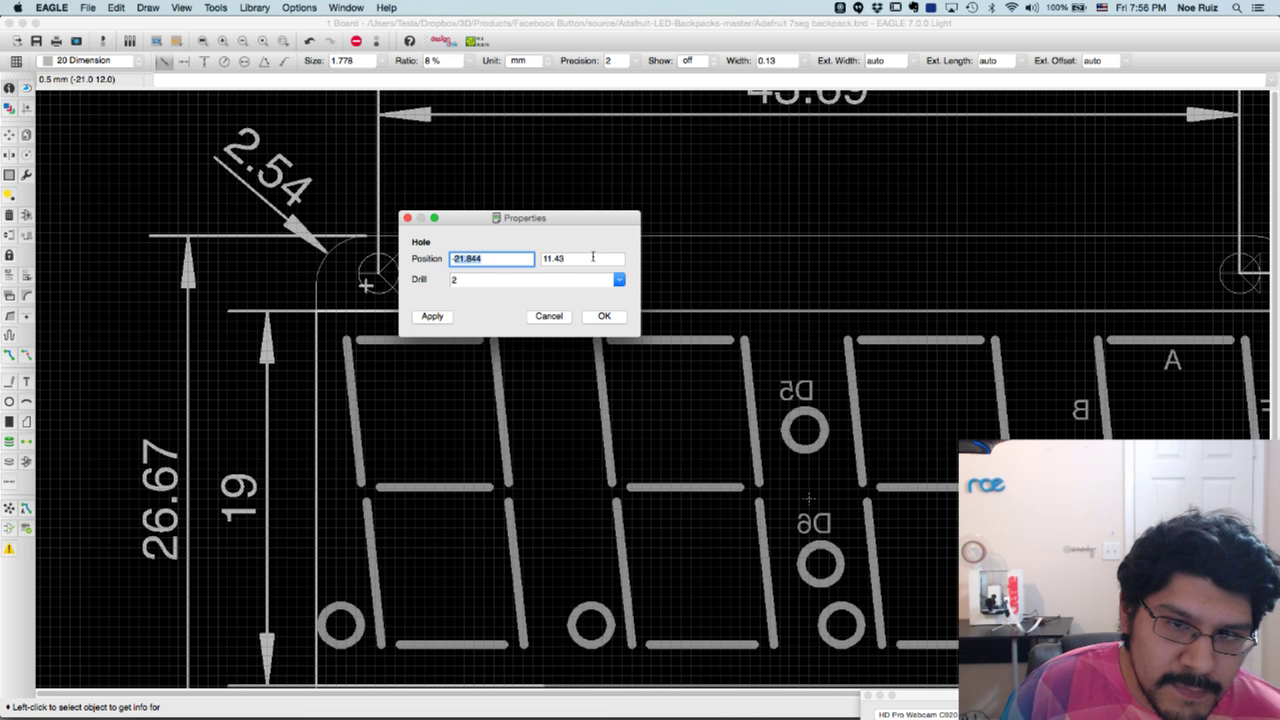
# Return from EAGLE to Fusion 360 and set the vertical distance from the circle's center to the origin to 11.43 mm
pyautogui.press('Tab')
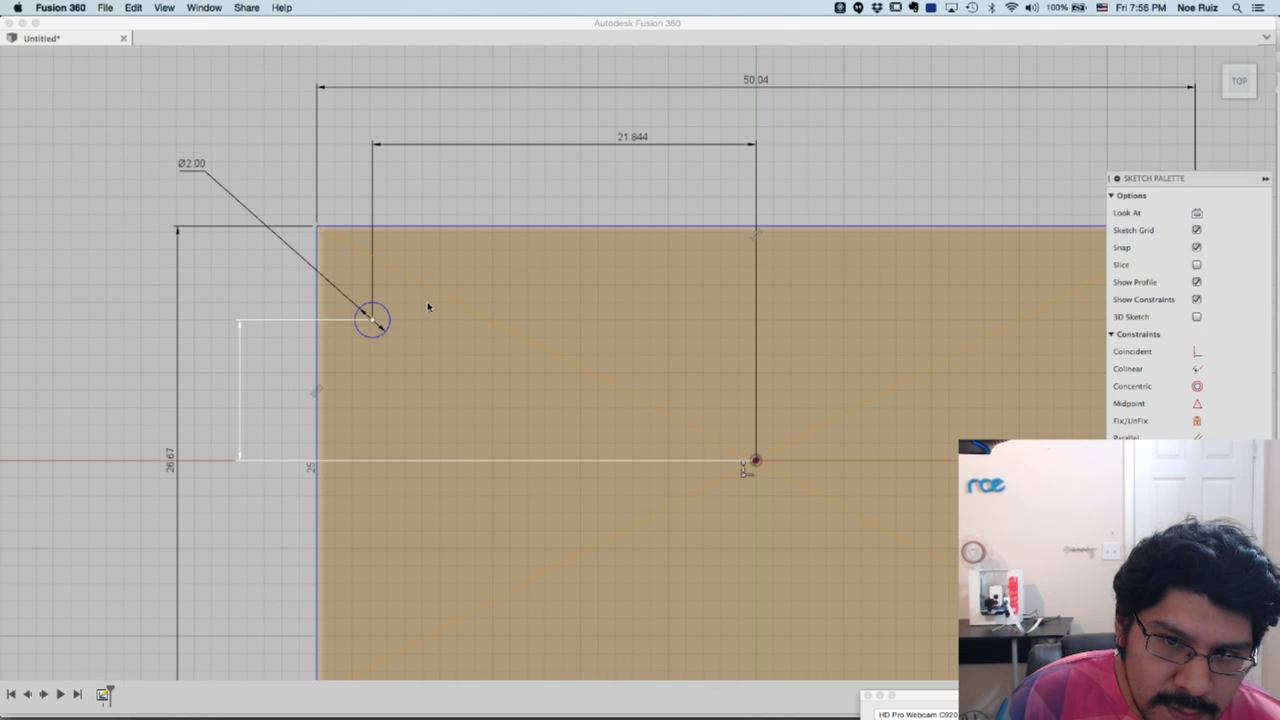
pyautogui.click(245, 384)
pyautogui.click(246, 384)
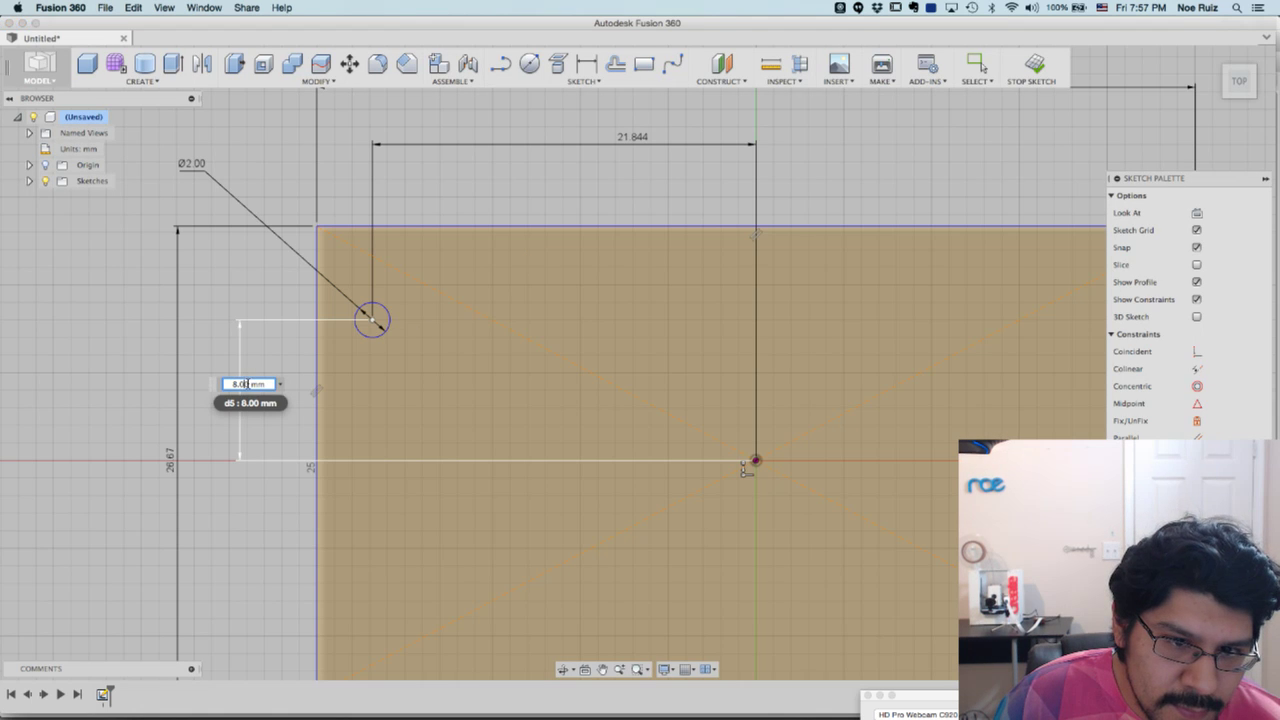
pyautogui.write('11.43')
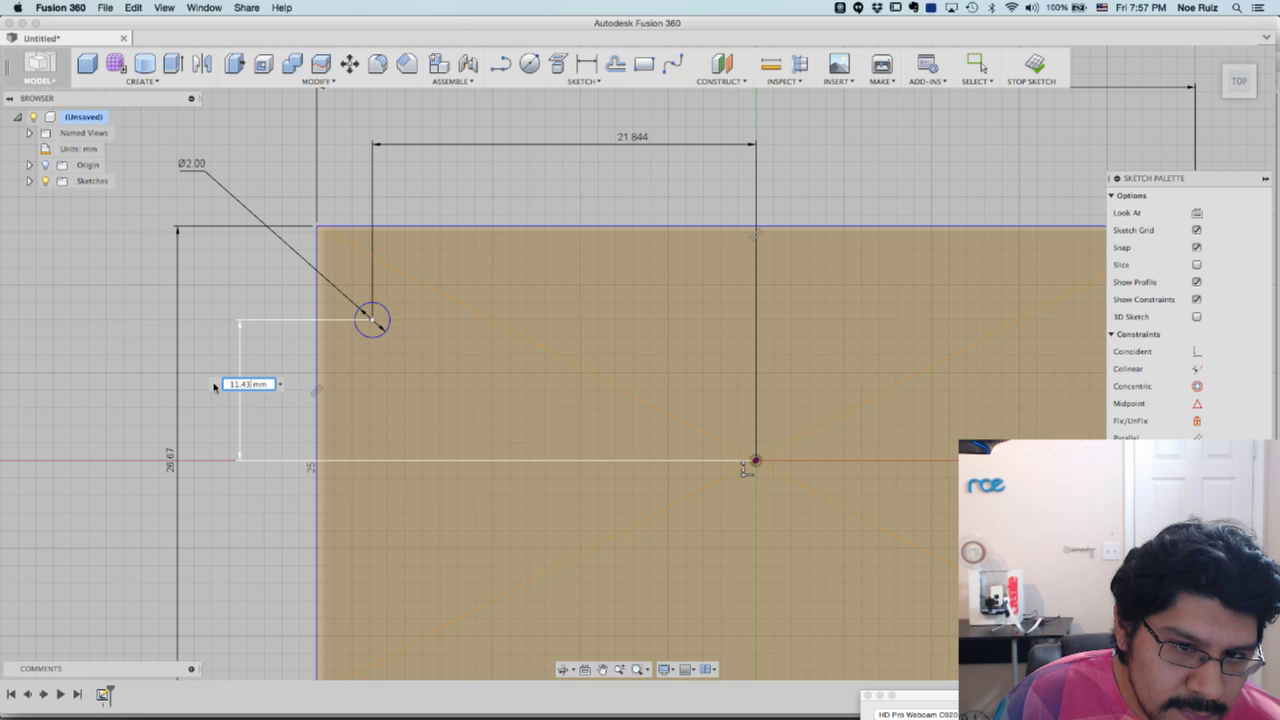
pyautogui.press('Return')
# Draw a vertical line from the midpoint of the rectangle's top edge straight down to just past the origin
pyautogui.scroll(-1, 134, 298)
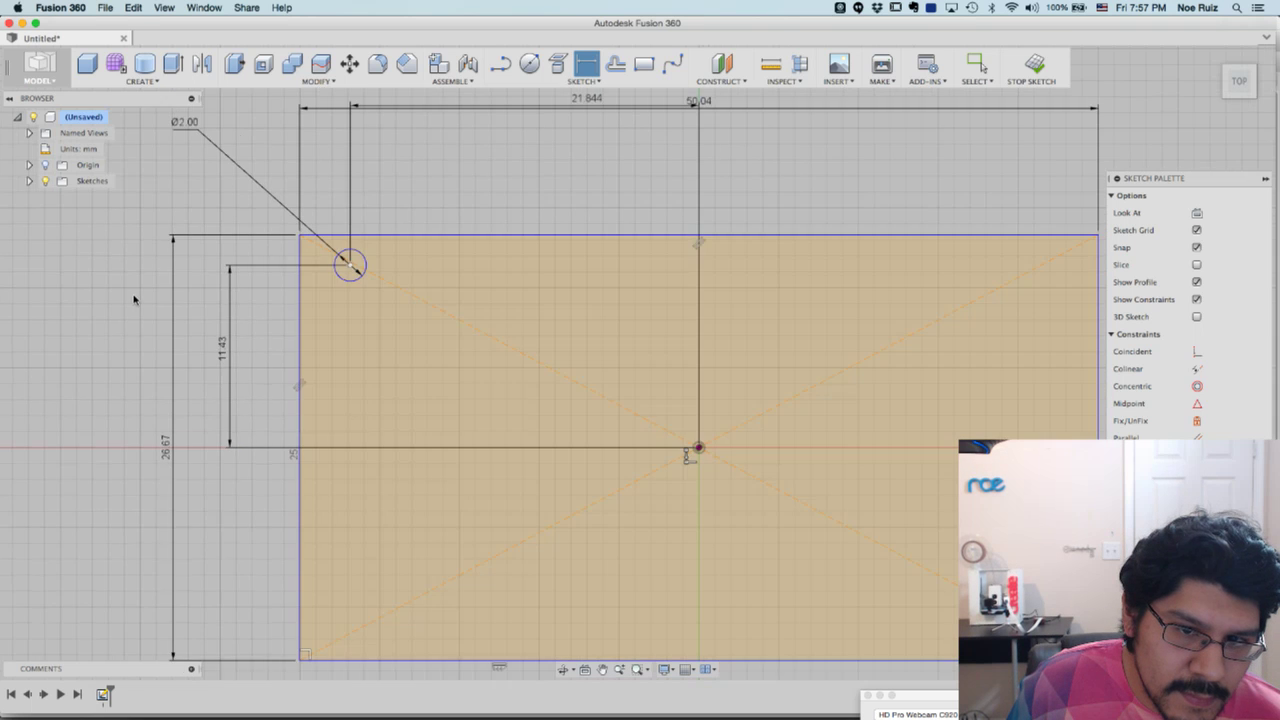
pyautogui.scroll(-1, 134, 298)
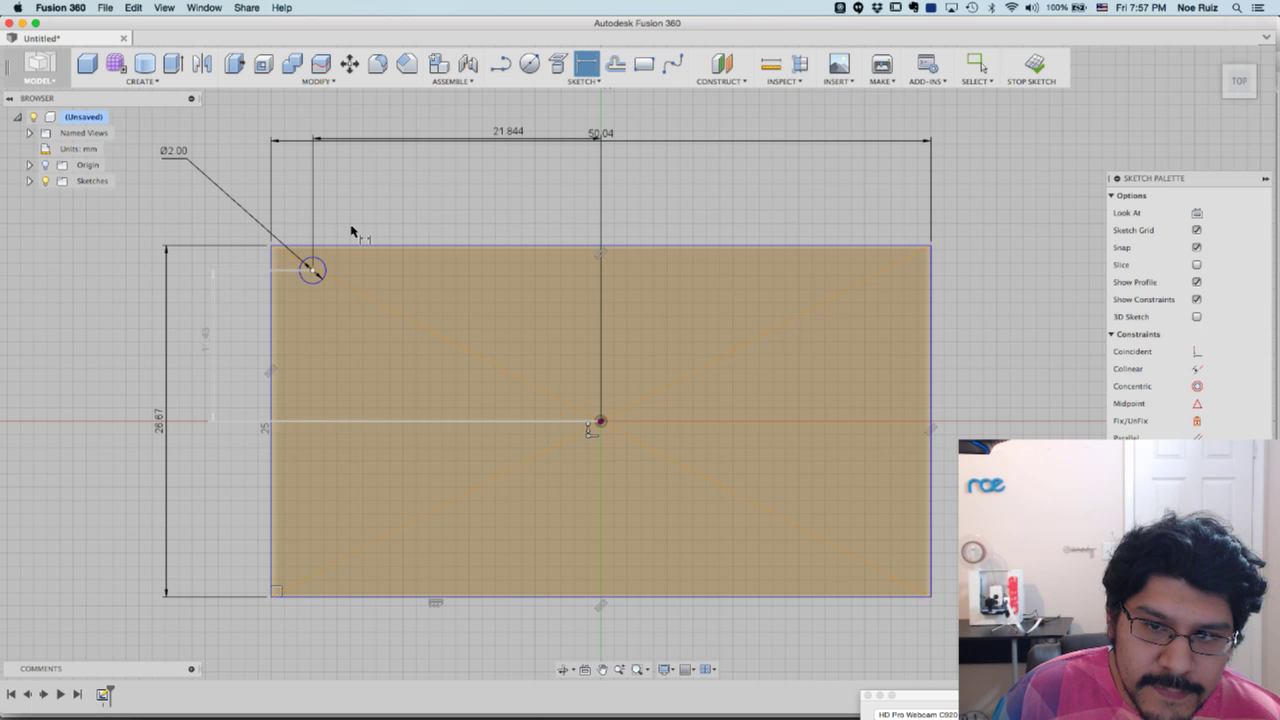
pyautogui.click(500, 65)
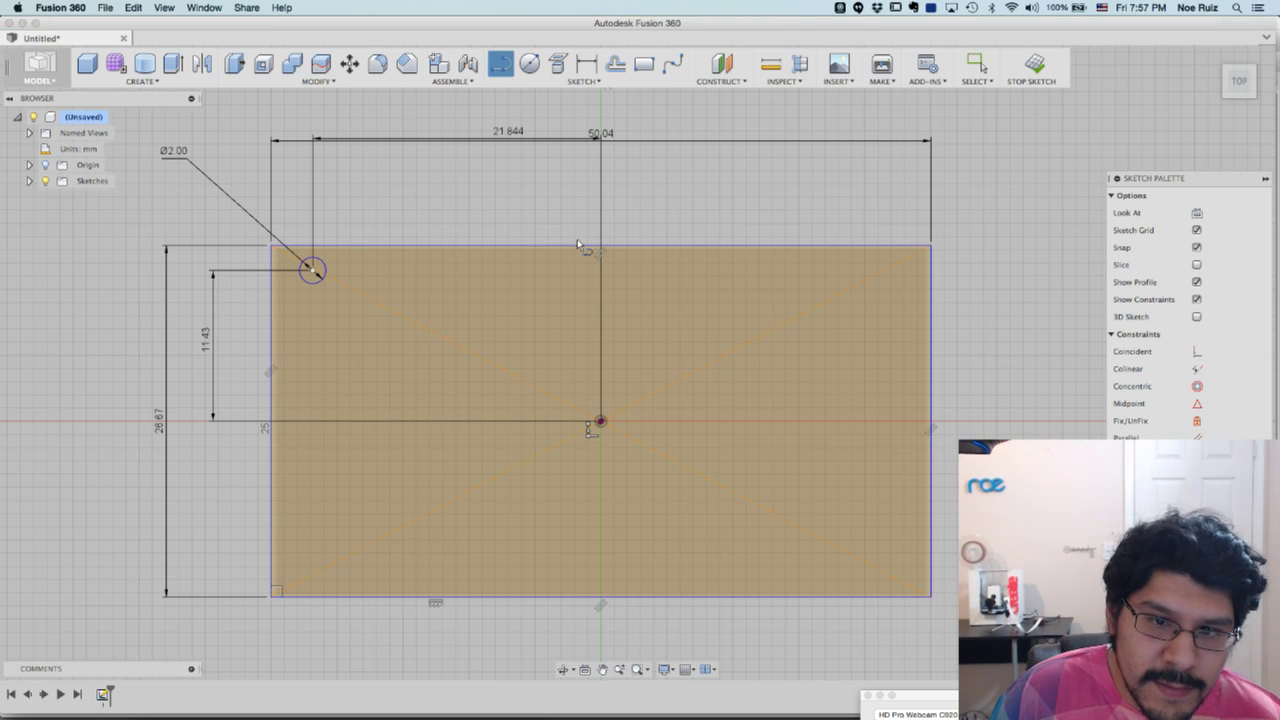
pyautogui.scroll(1, 567, 230)
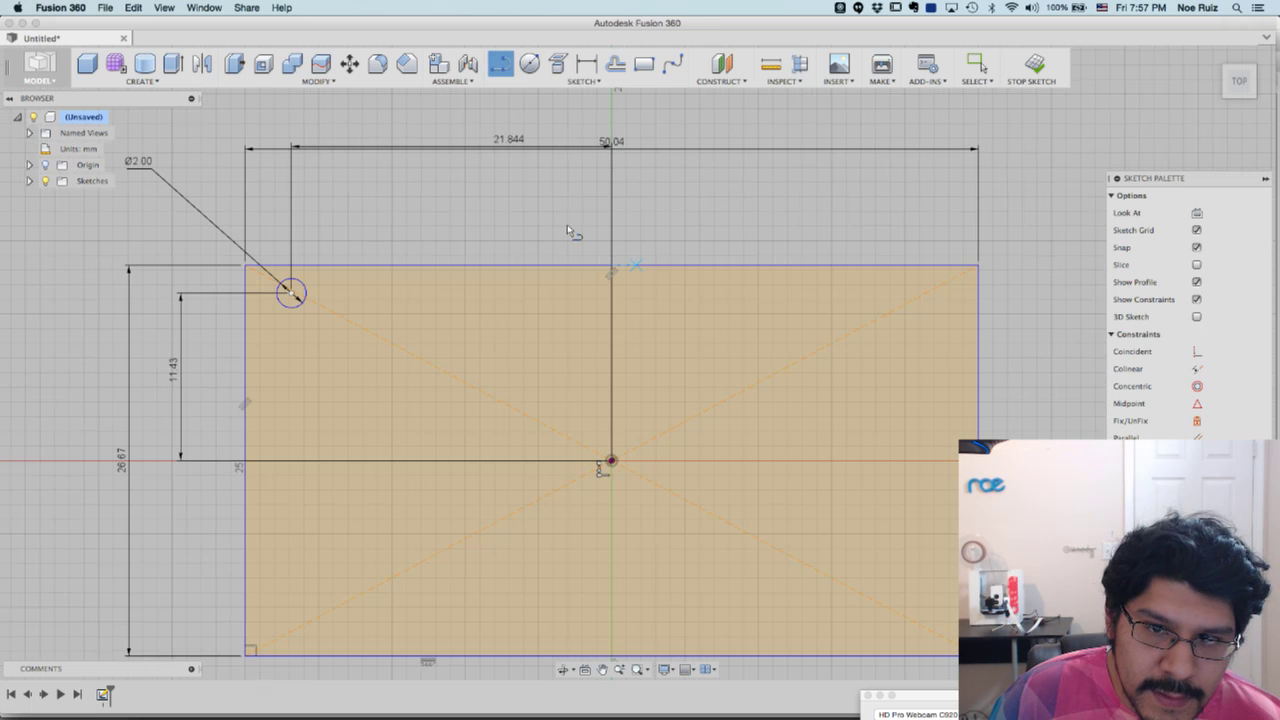
pyautogui.scroll(2, 611, 266)
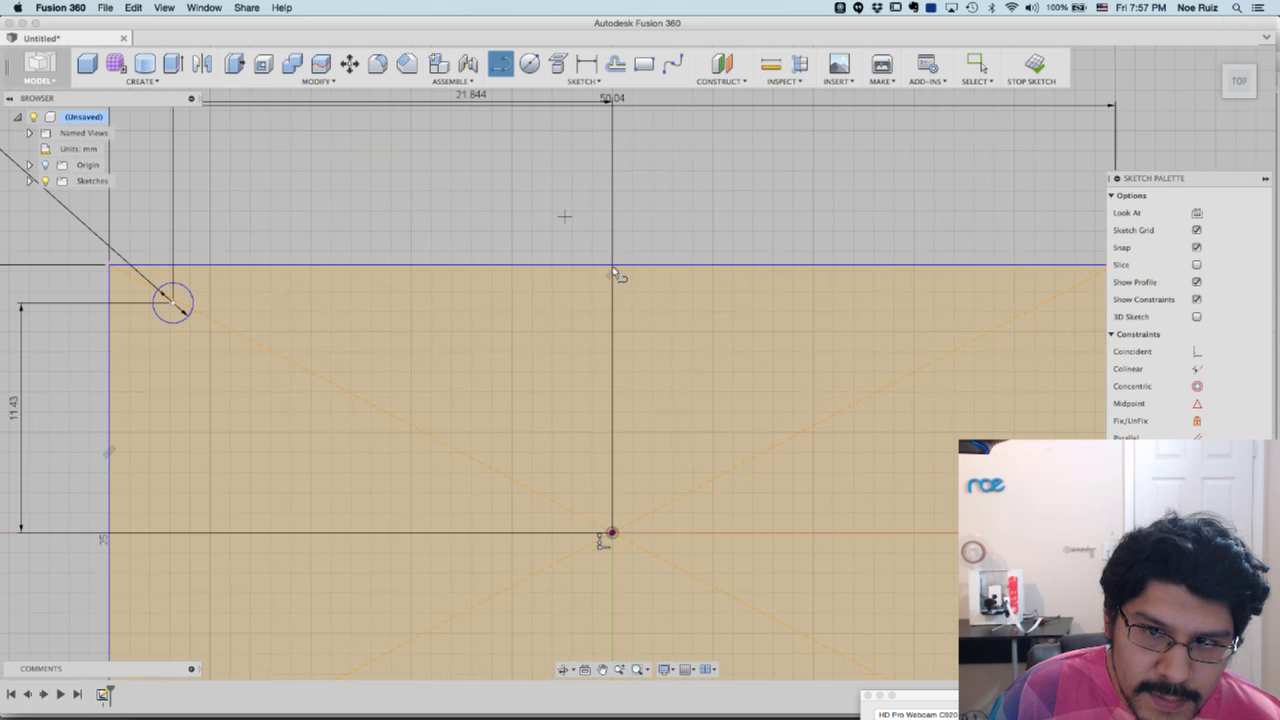
pyautogui.click(612, 266)
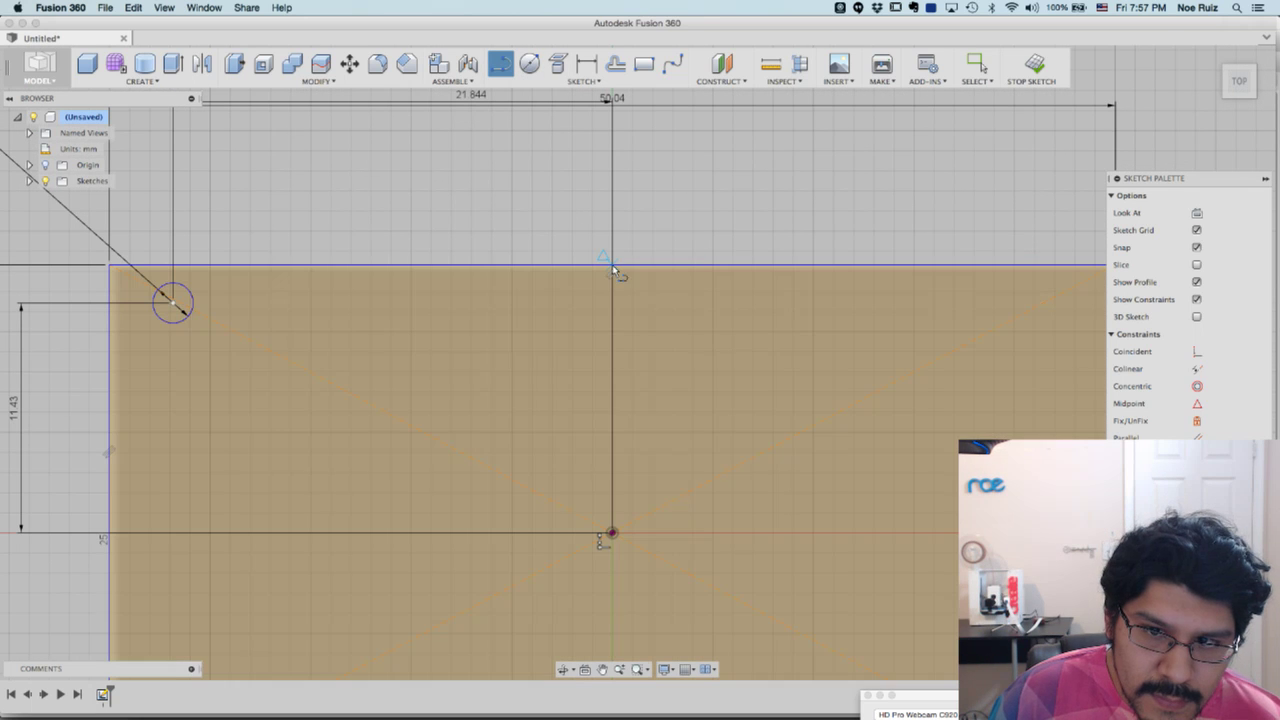
pyautogui.click(614, 612)
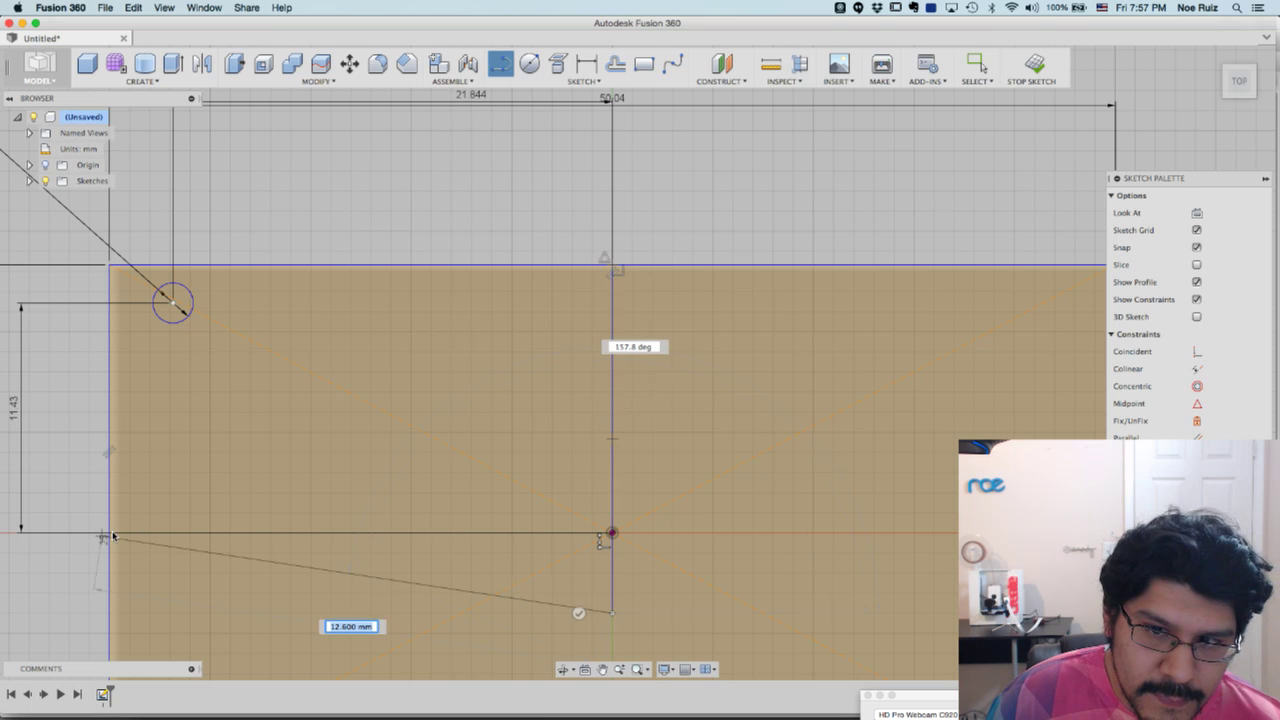
pyautogui.press('Escape')
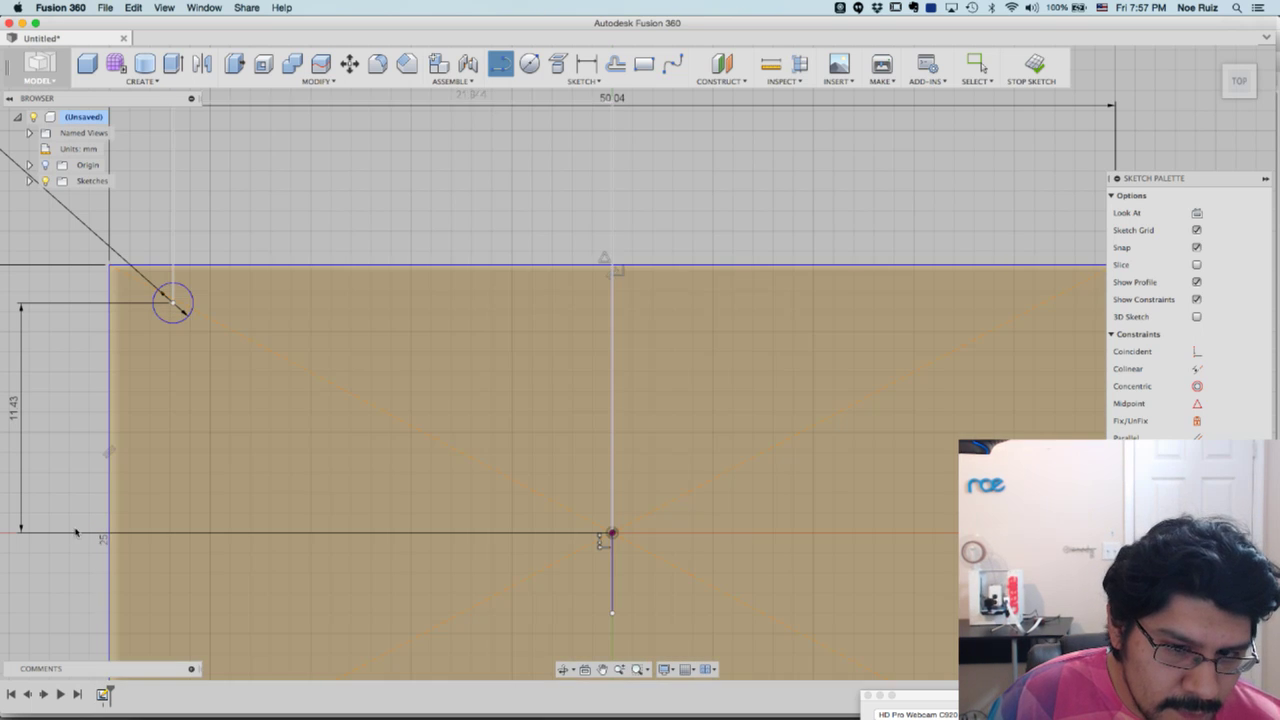
pyautogui.press('Escape')
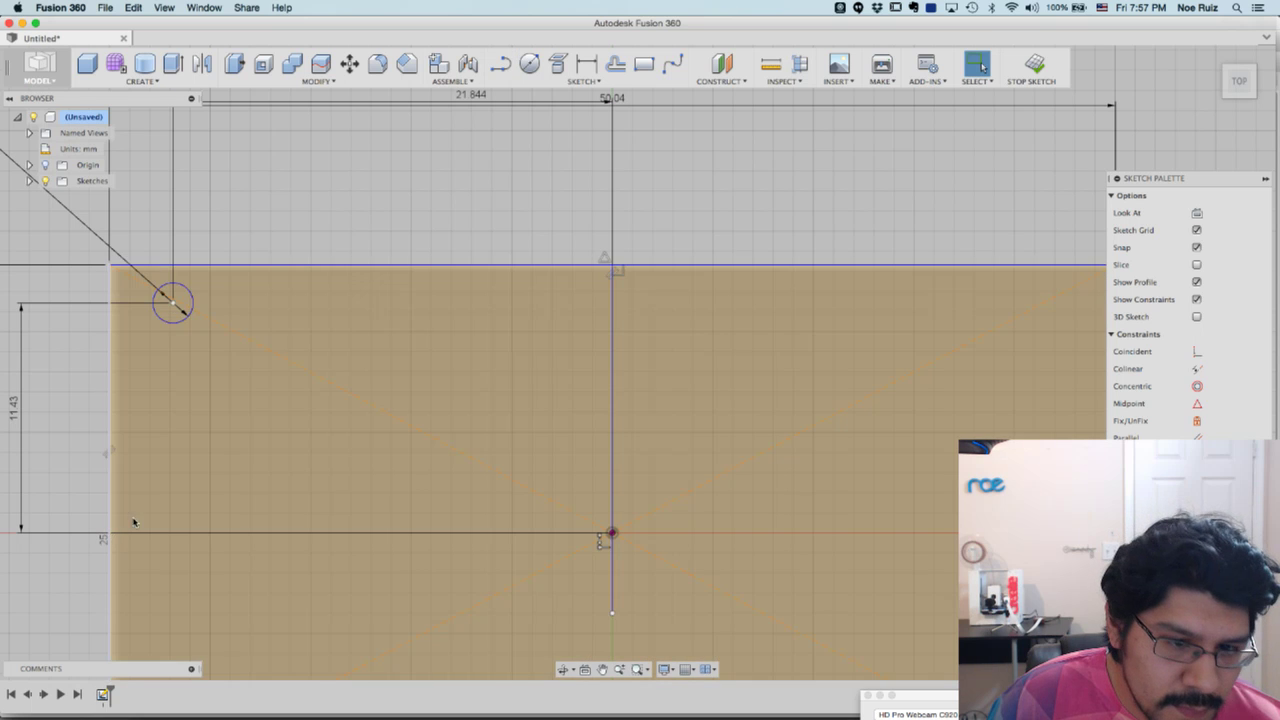
# Draw a horizontal line from the midpoint of the rectangle's left edge to the origin
pyautogui.press('l')
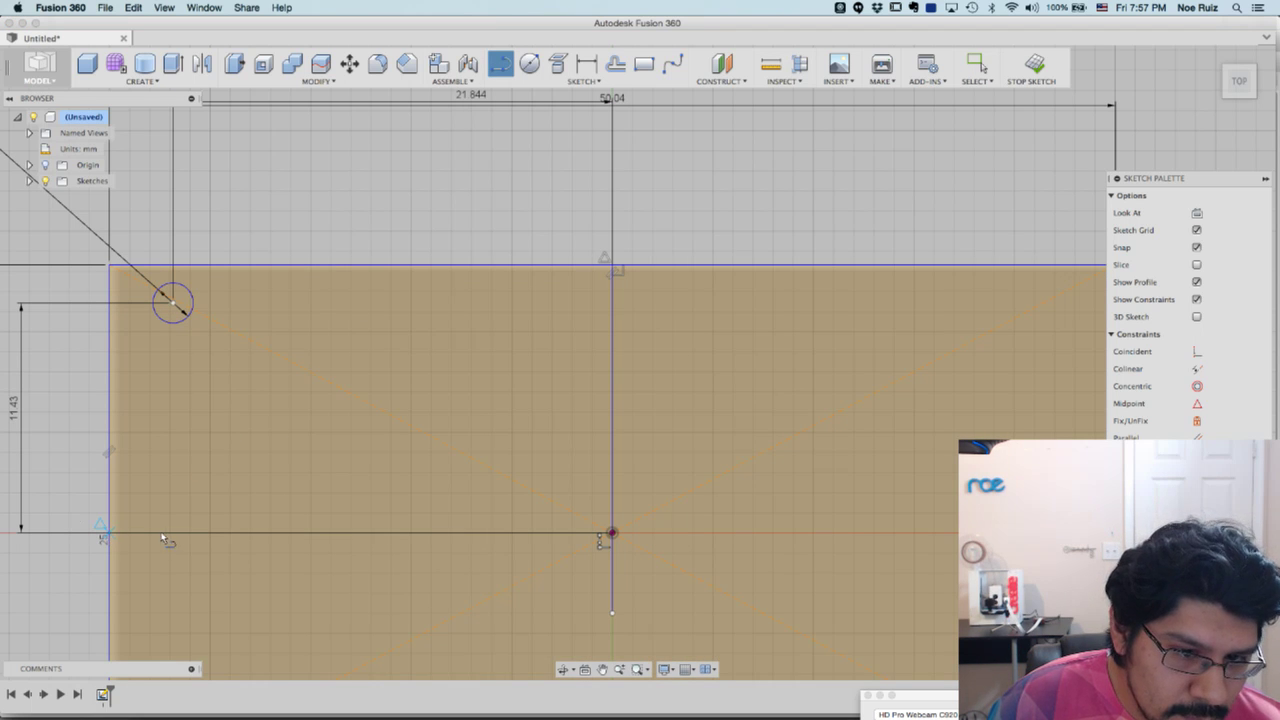
pyautogui.click(611, 534)
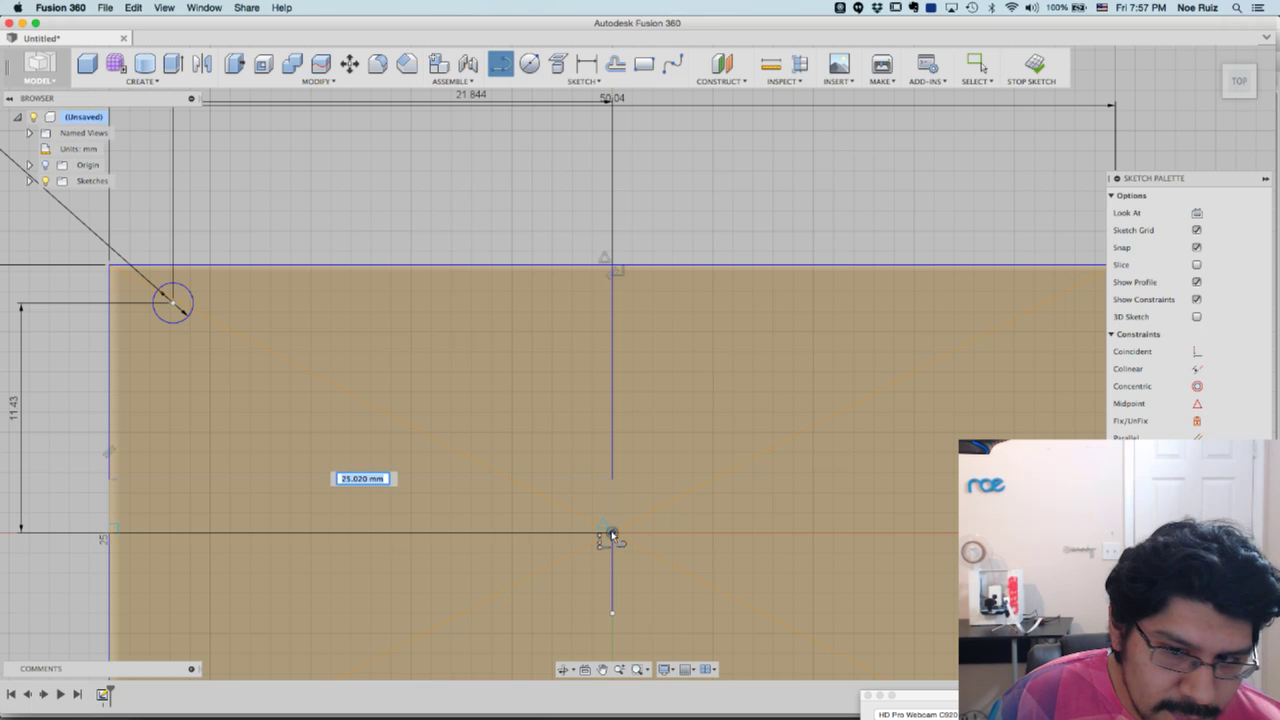
pyautogui.press('Escape')
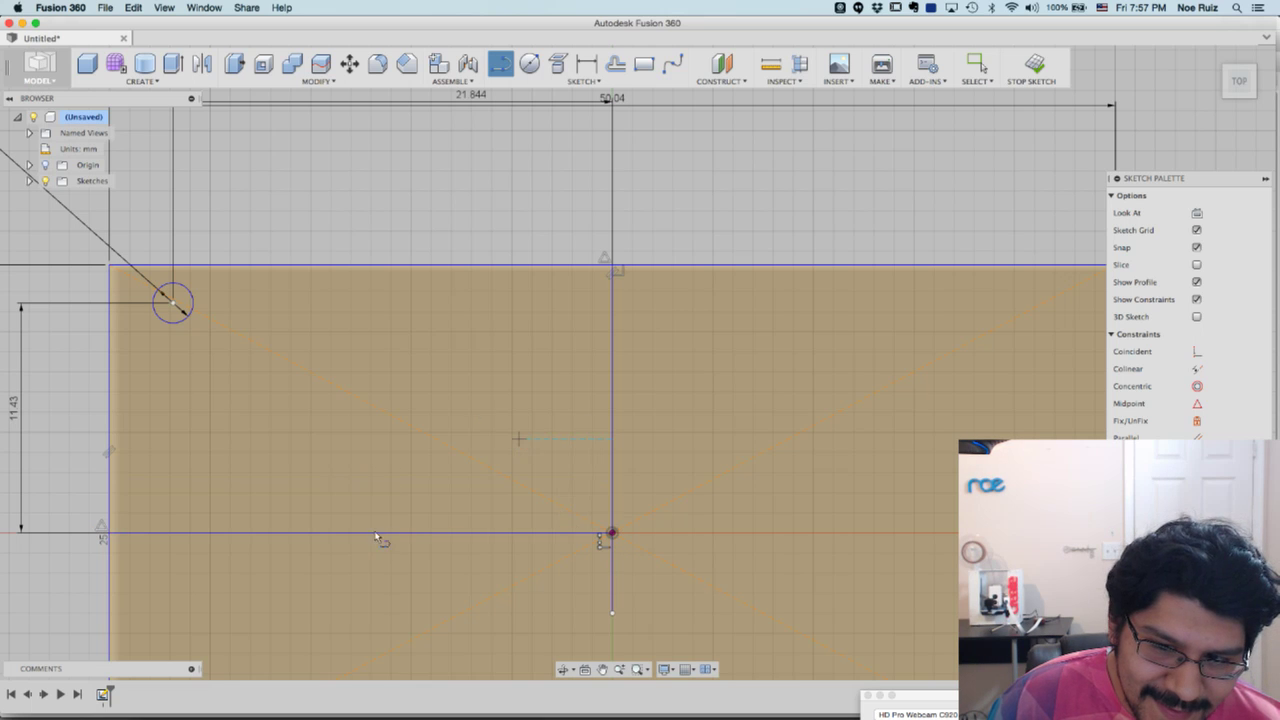
pyautogui.press('Escape')
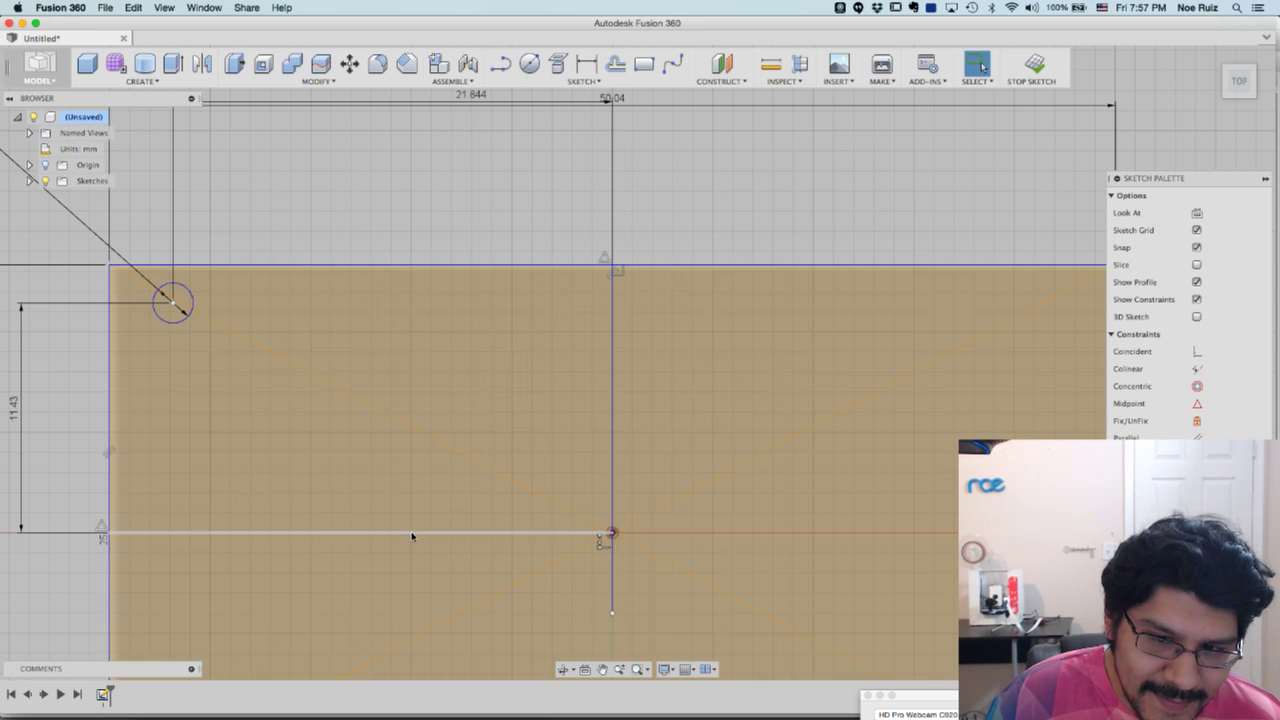
# Convert the horizontal and vertical center lines to construction lines
pyautogui.click(411, 536)
pyautogui.click(611, 407)
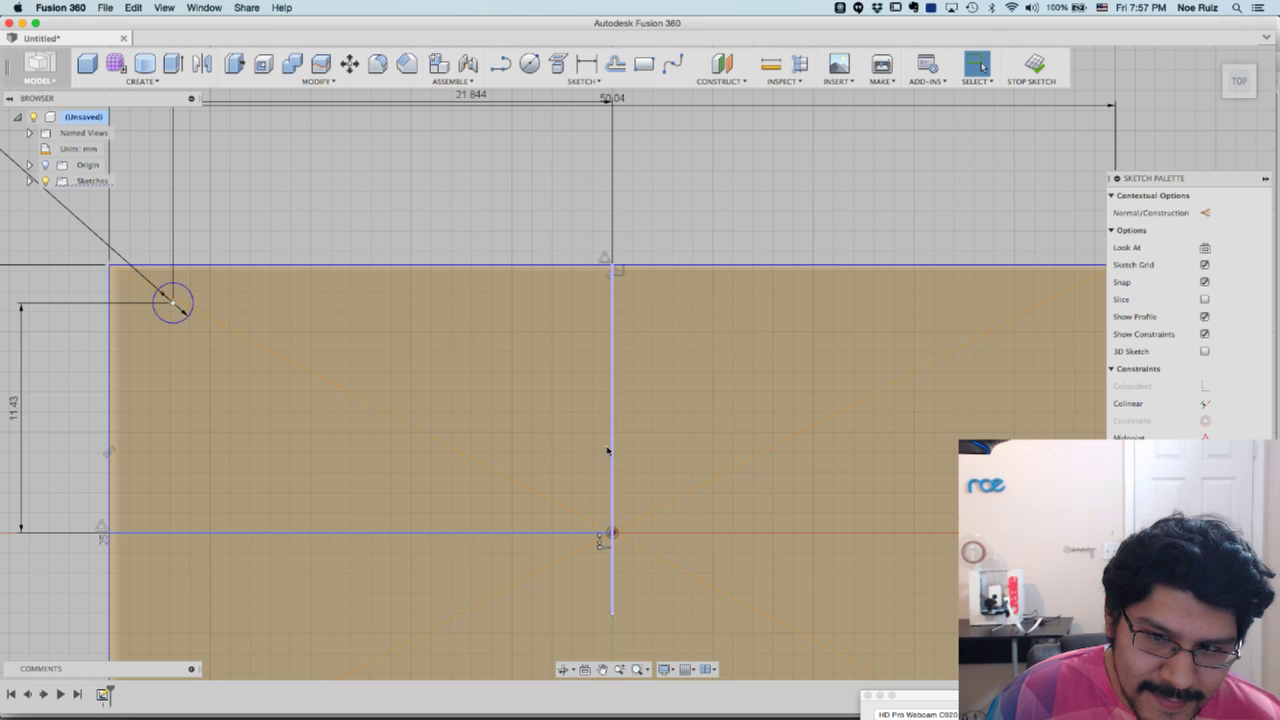
pyautogui.press('x')
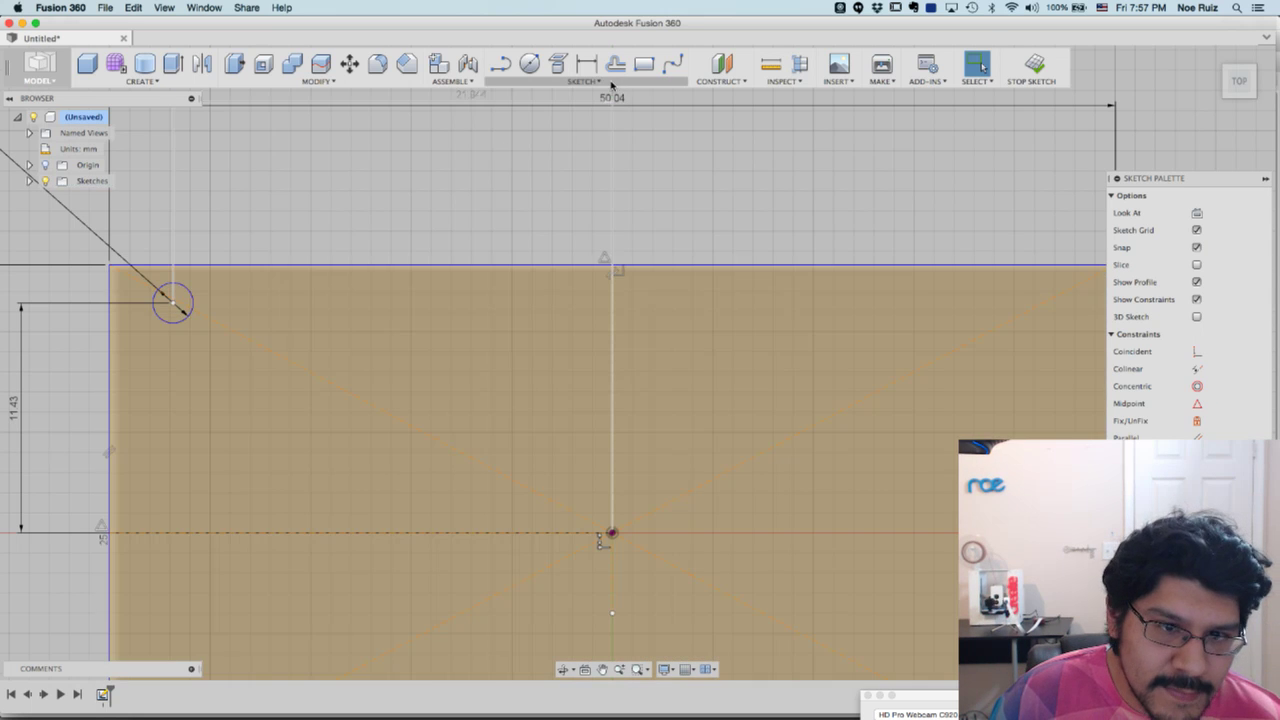
# Mirror the upper-left circle across the vertical construction line
pyautogui.click(612, 82)
pyautogui.click(535, 335)
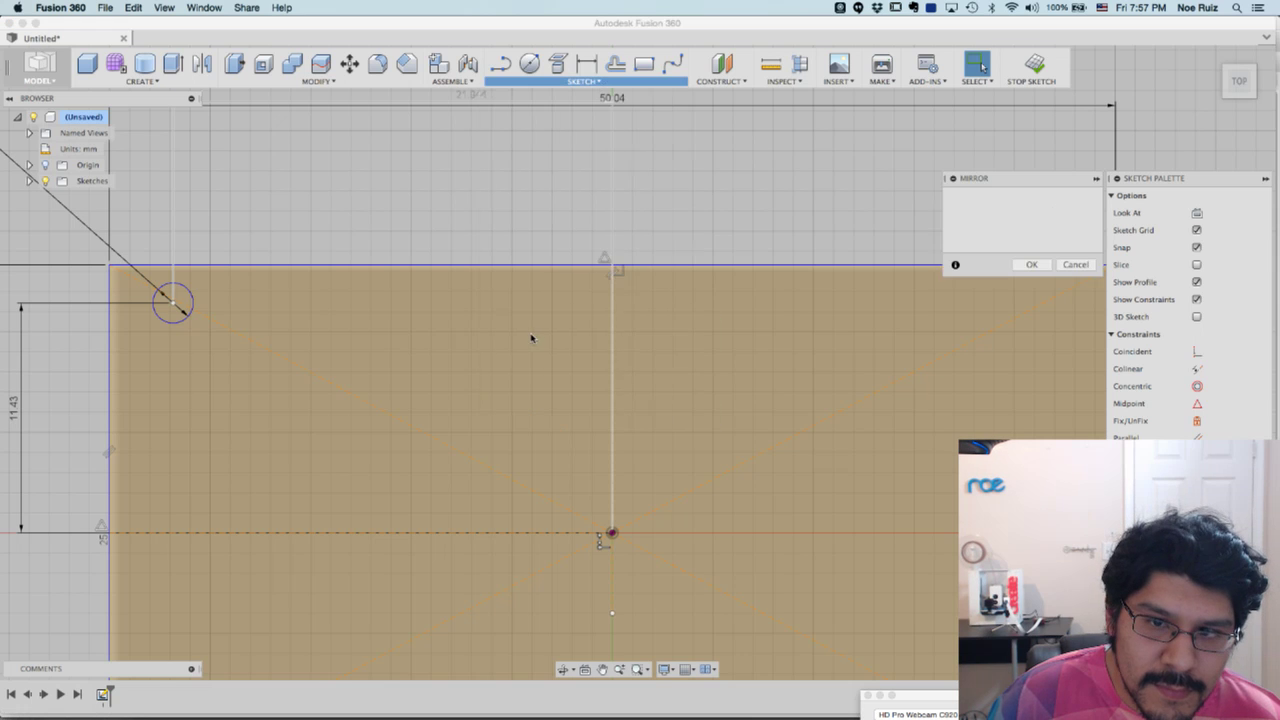
pyautogui.click(168, 322)
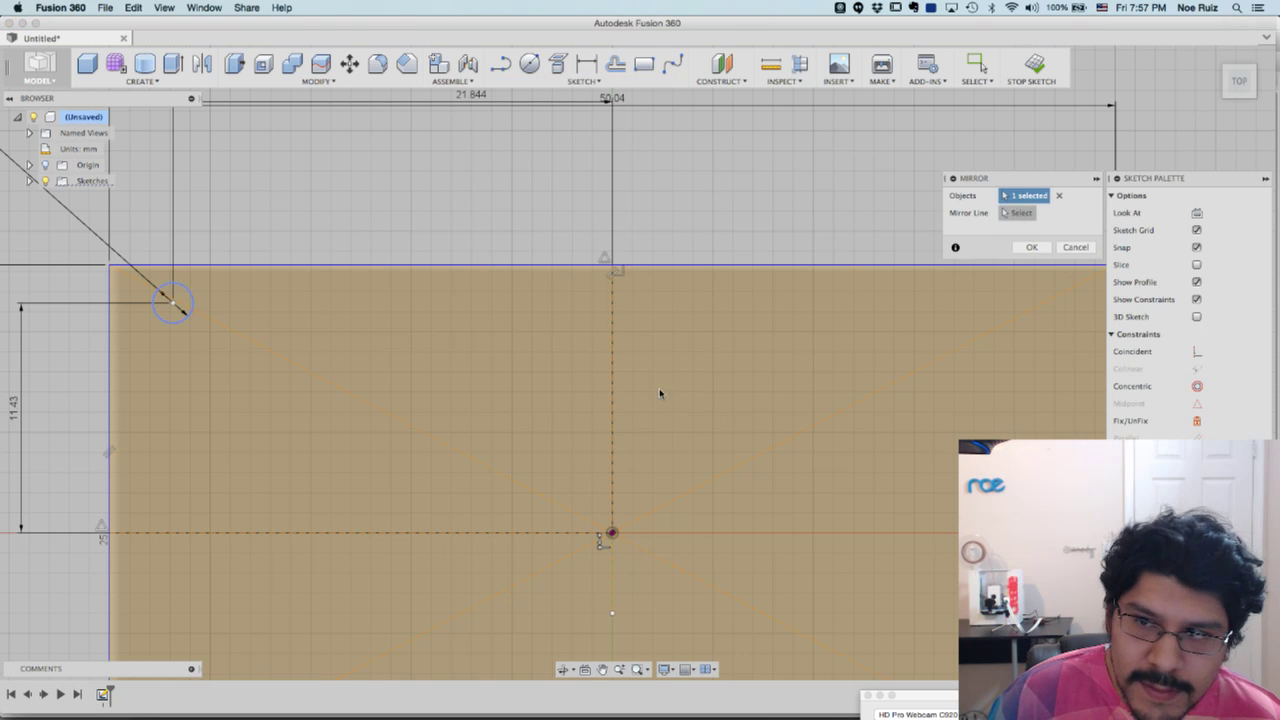
pyautogui.click(1031, 249)
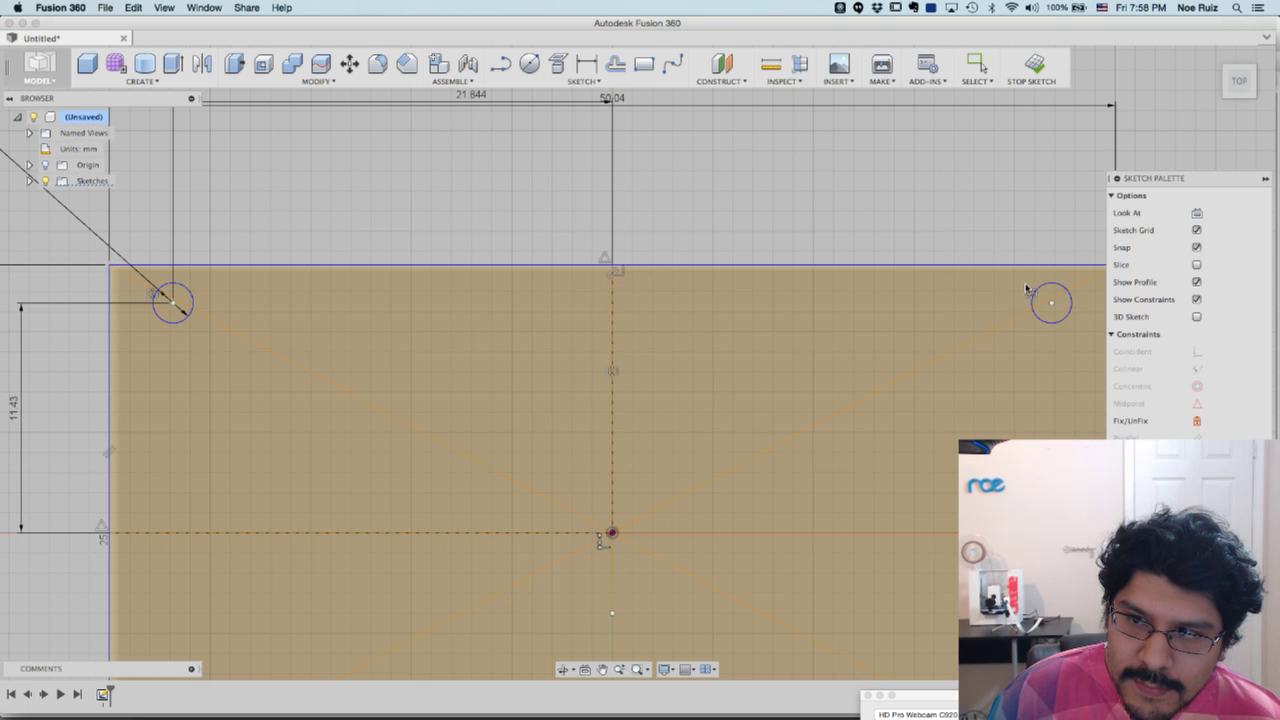
# Mirror the upper-right circle across the horizontal construction line
pyautogui.scroll(-1, 597, 223)
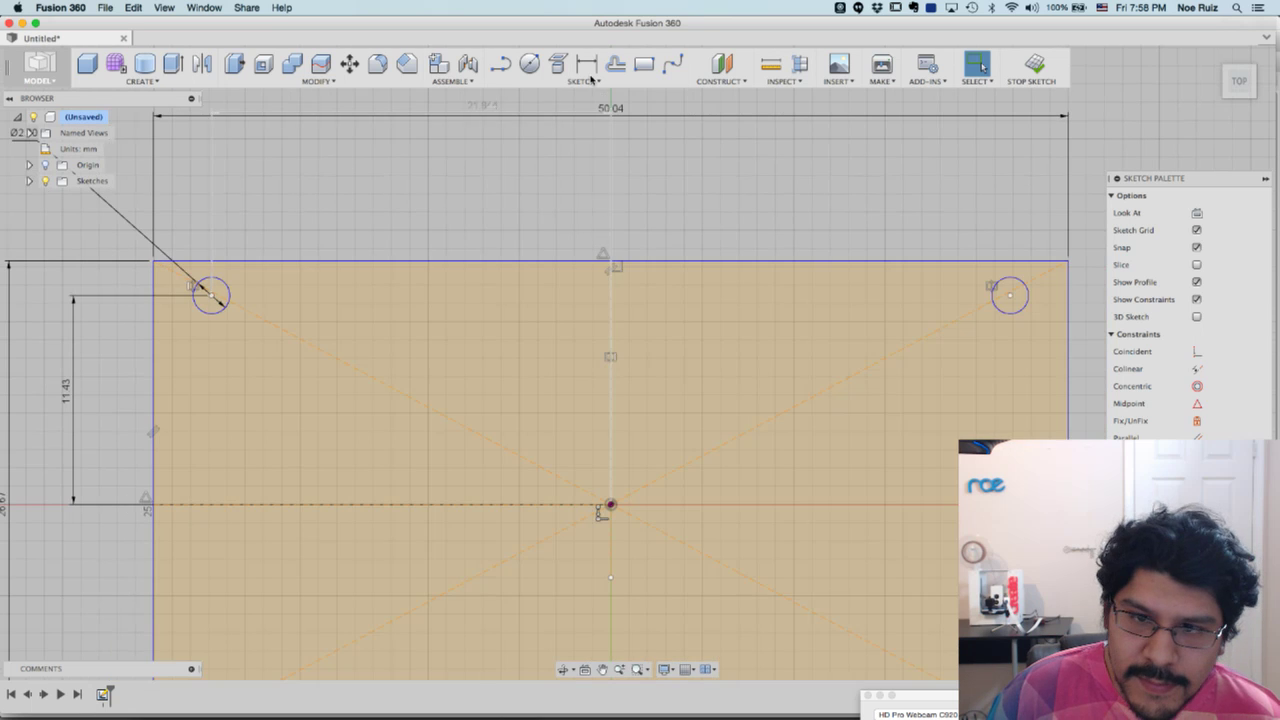
pyautogui.rightClick(567, 200)
pyautogui.click(569, 157)
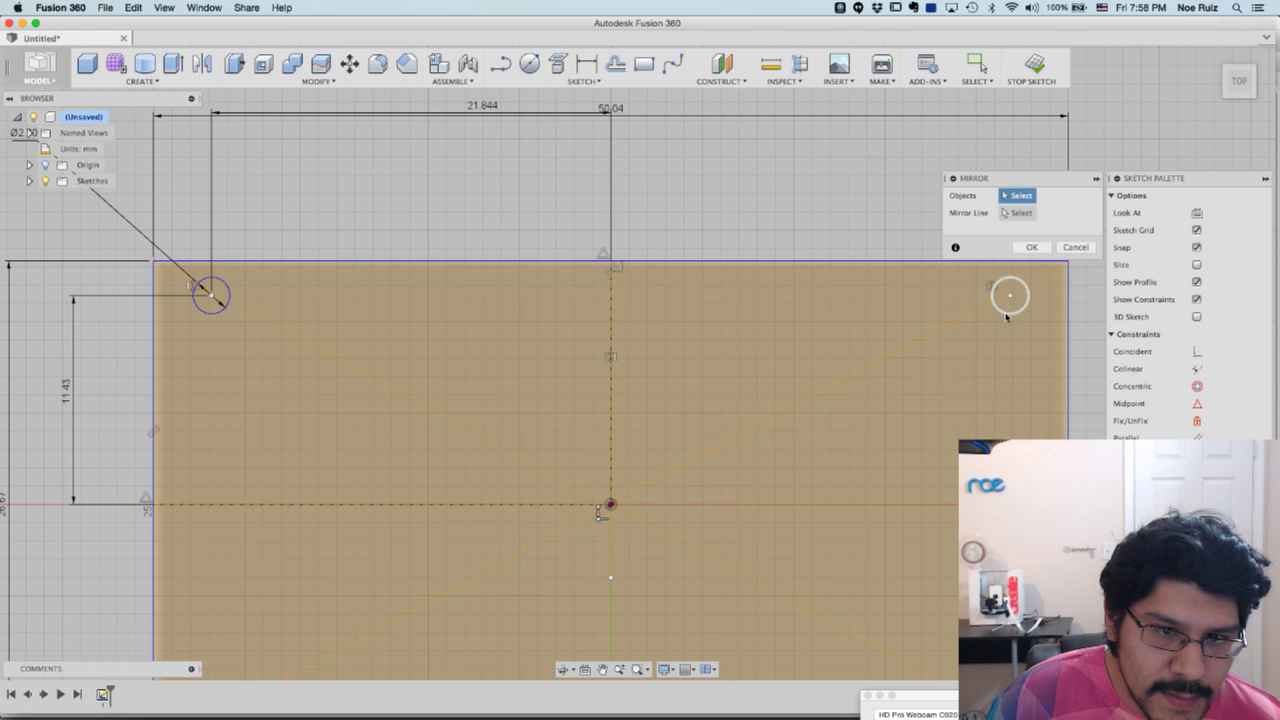
pyautogui.click(1010, 278)
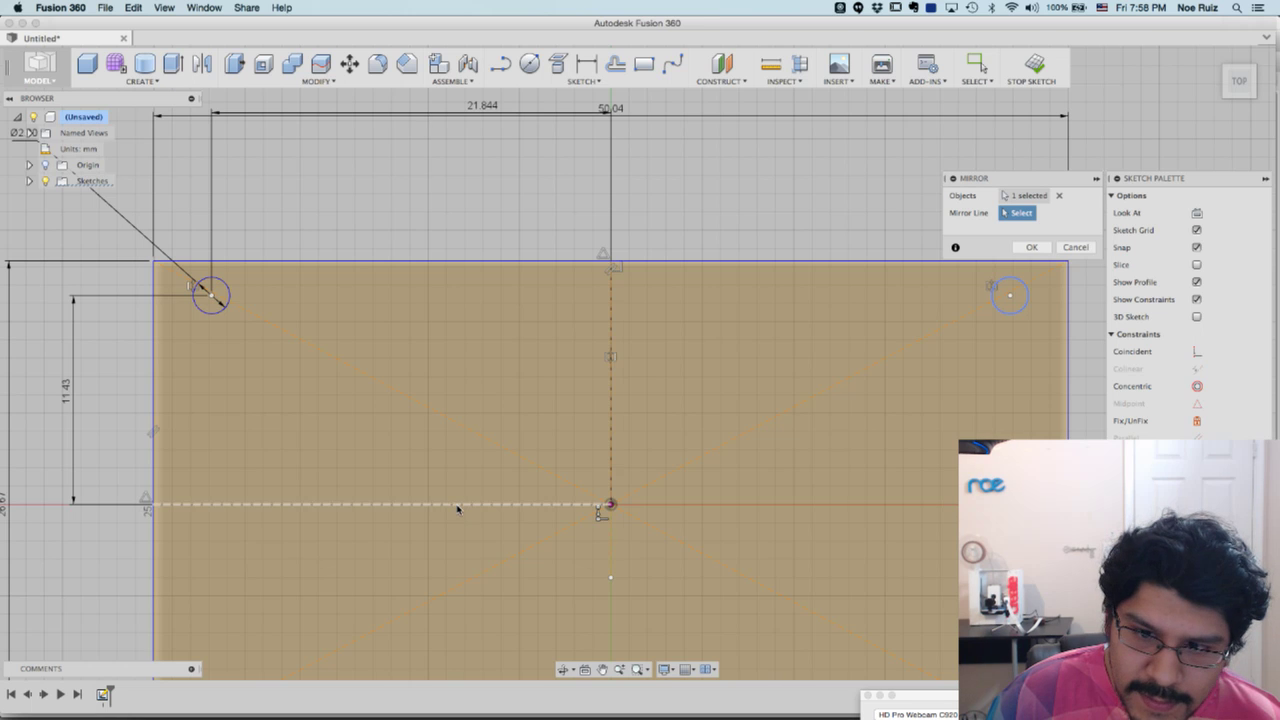
pyautogui.click(1033, 248)
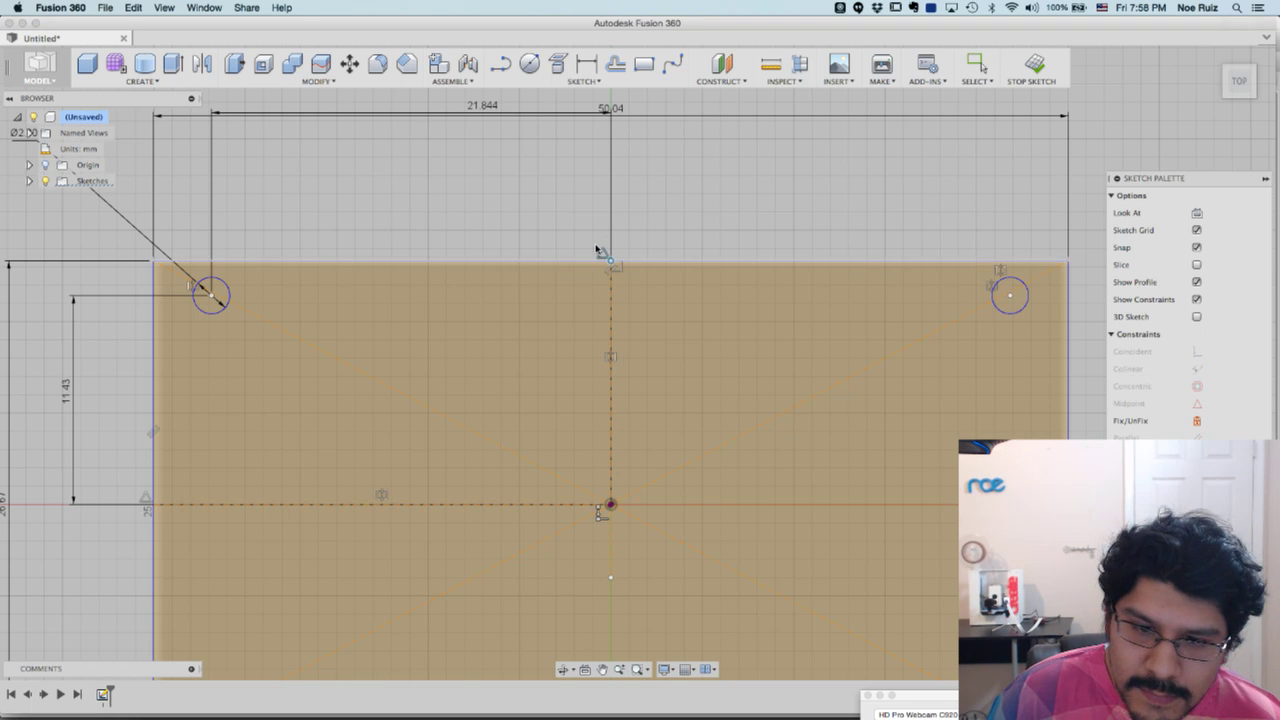
# Delete the symmetry constraint that ties the upper-right circle to the horizontal construction line
pyautogui.scroll(-3, 498, 248)
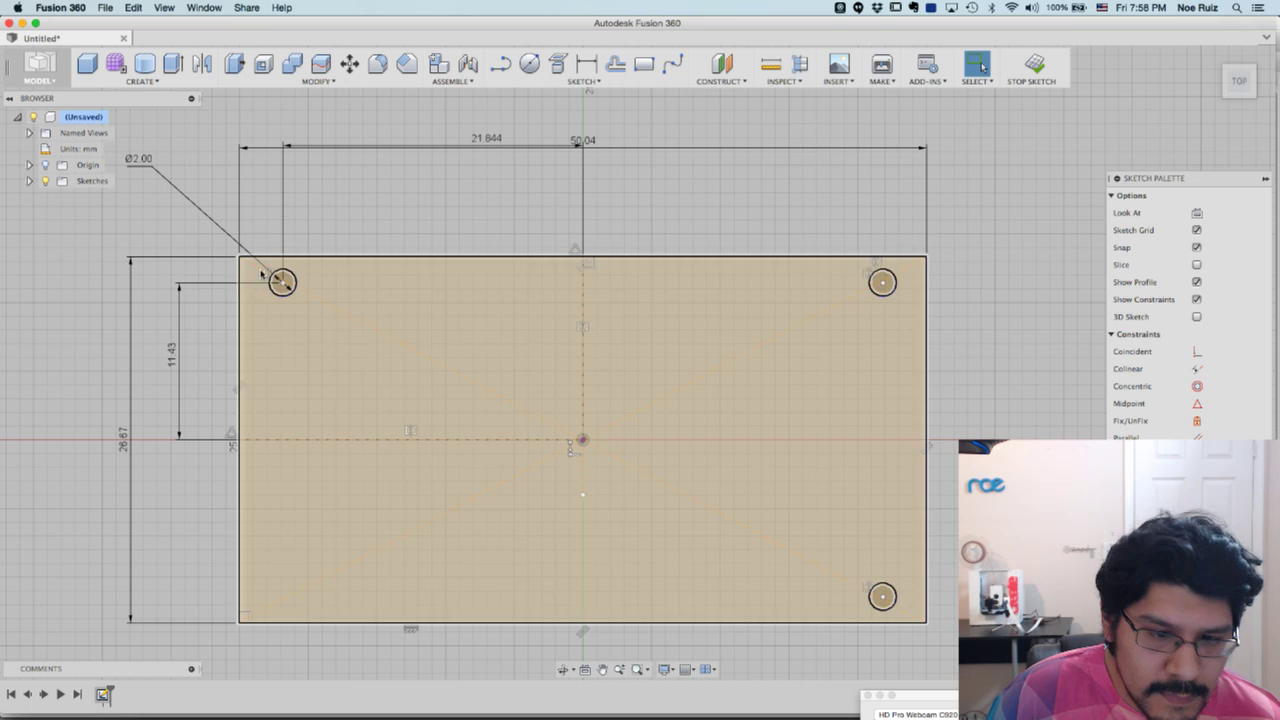
pyautogui.scroll(5, 280, 282)
pyautogui.scroll(1, 276, 277)
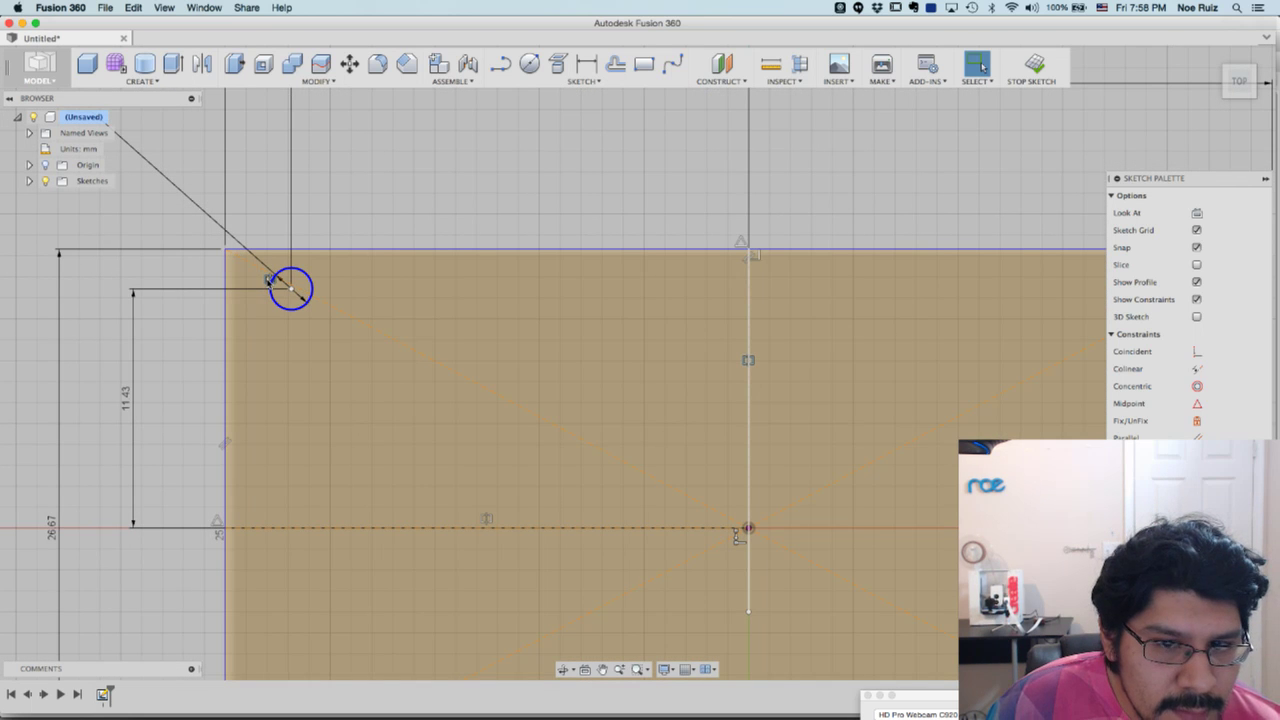
pyautogui.scroll(-2, 275, 285)
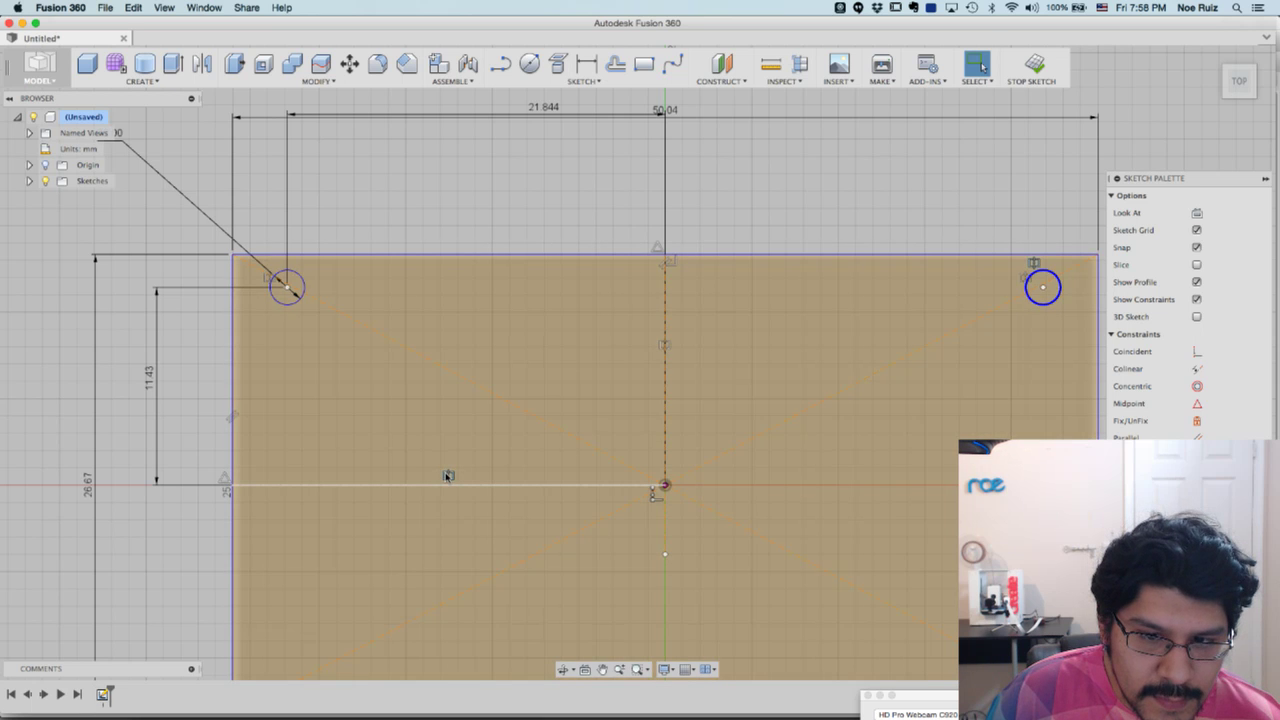
pyautogui.click(447, 477)
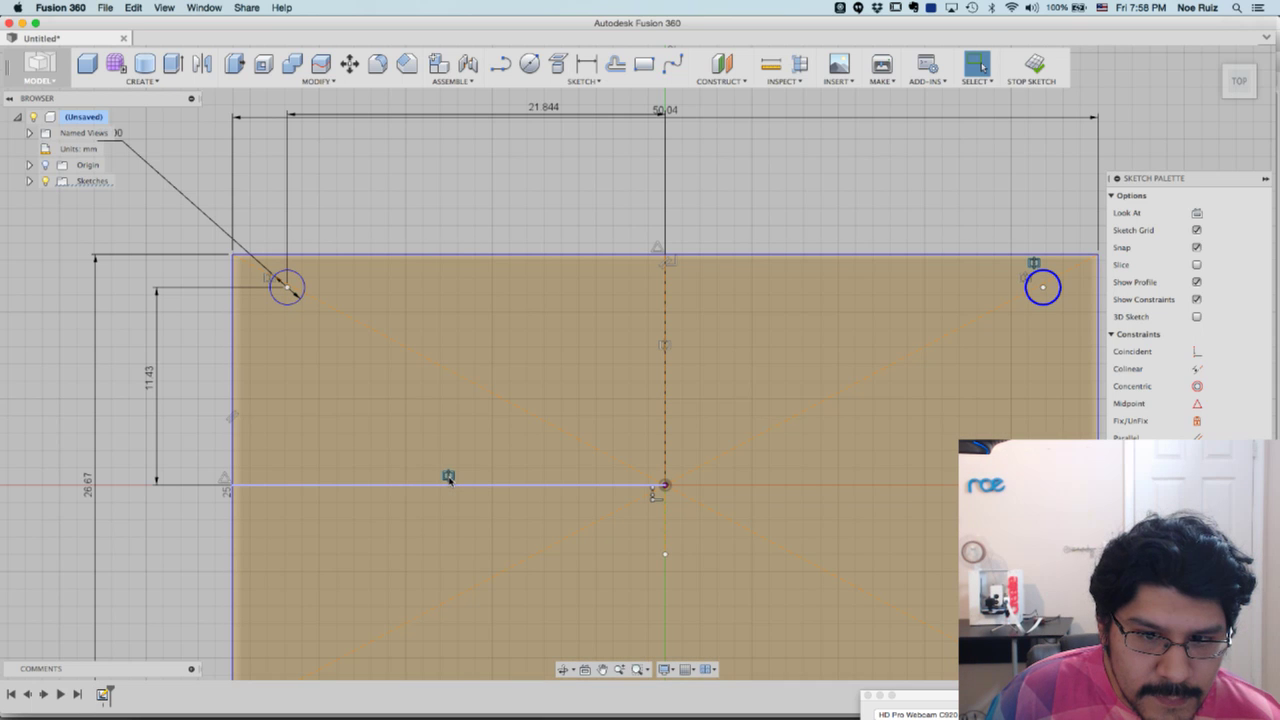
pyautogui.rightClick(449, 479)
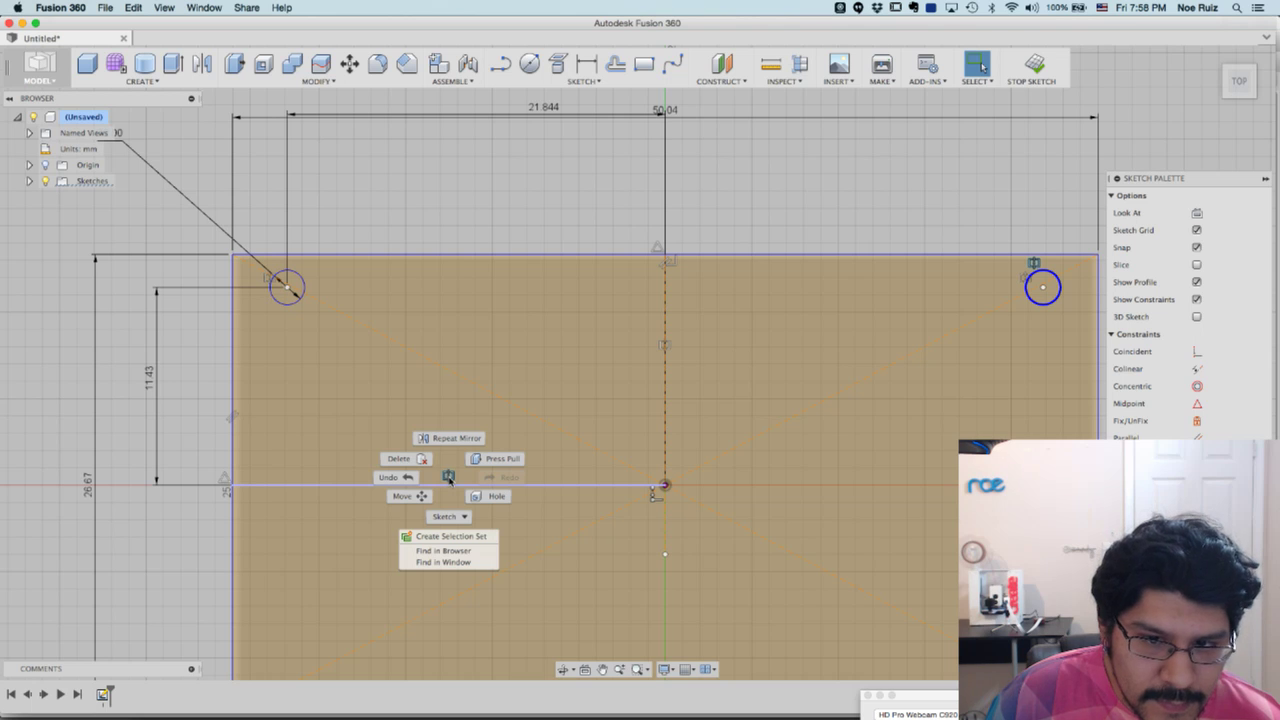
pyautogui.click(449, 480)
pyautogui.press('Delete')
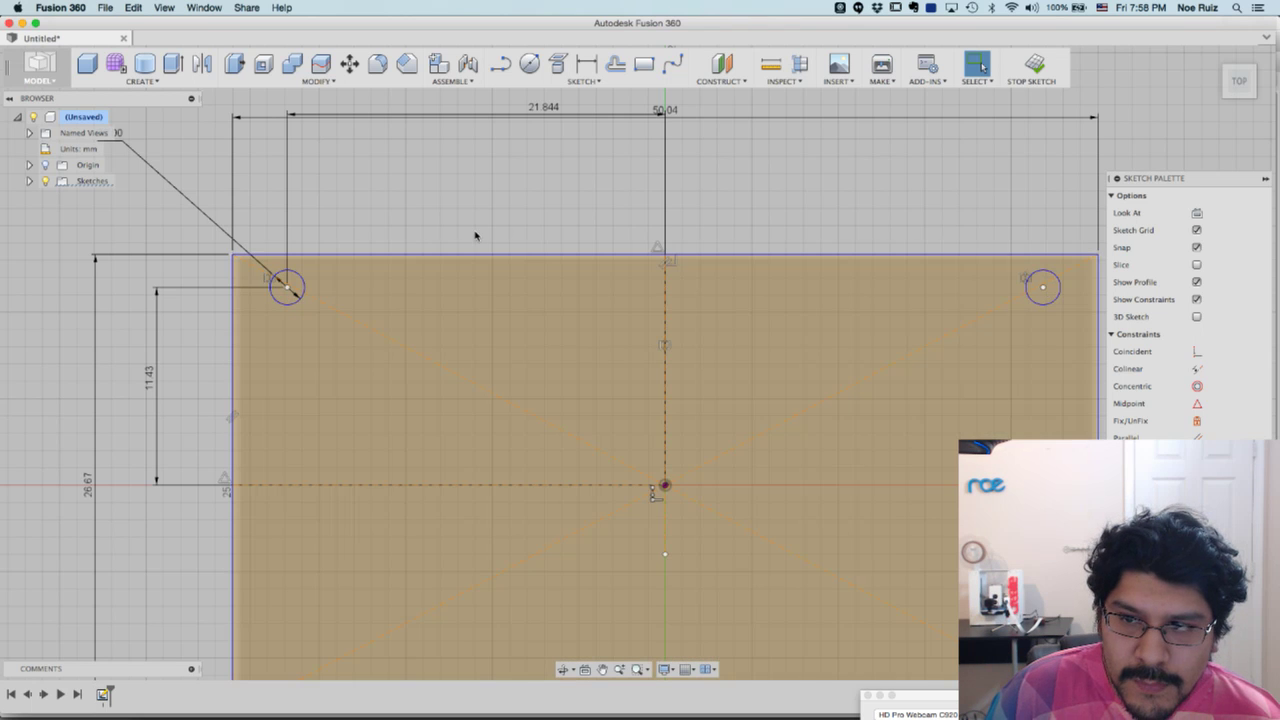
# Mirror the two upper mounting-hole circles across the horizontal construction line
pyautogui.rightClick(489, 236)
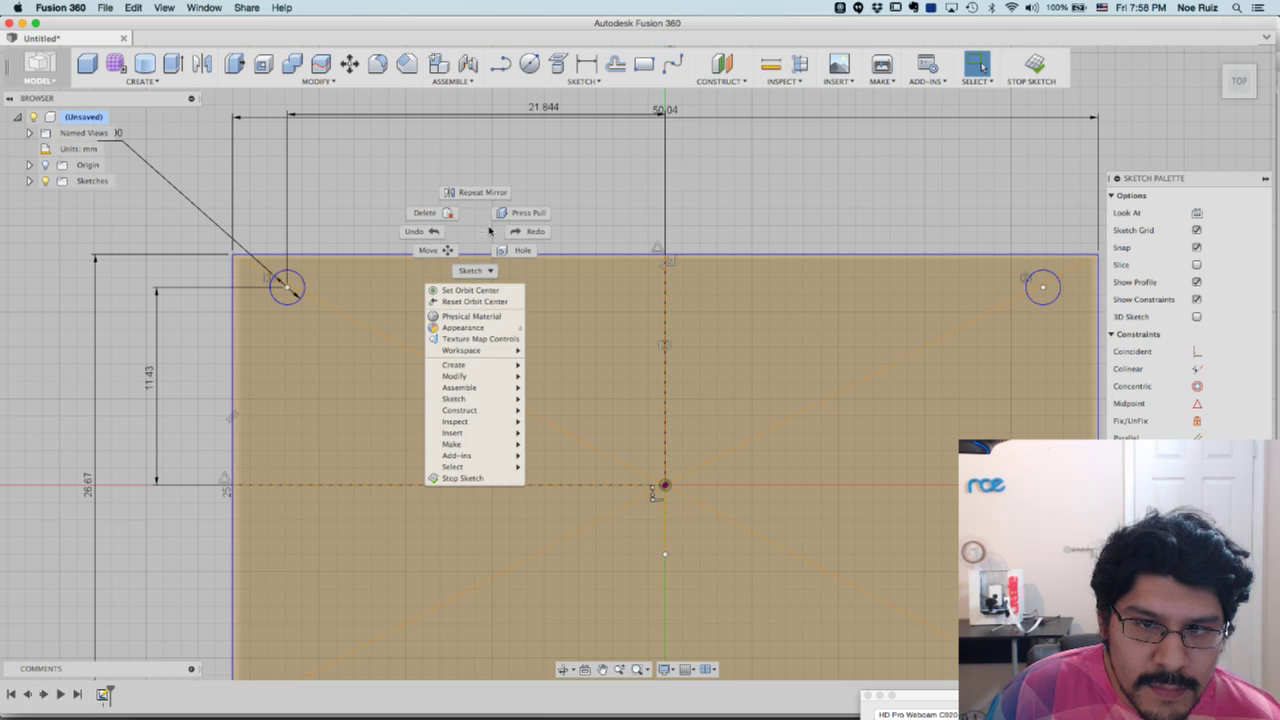
pyautogui.click(486, 204)
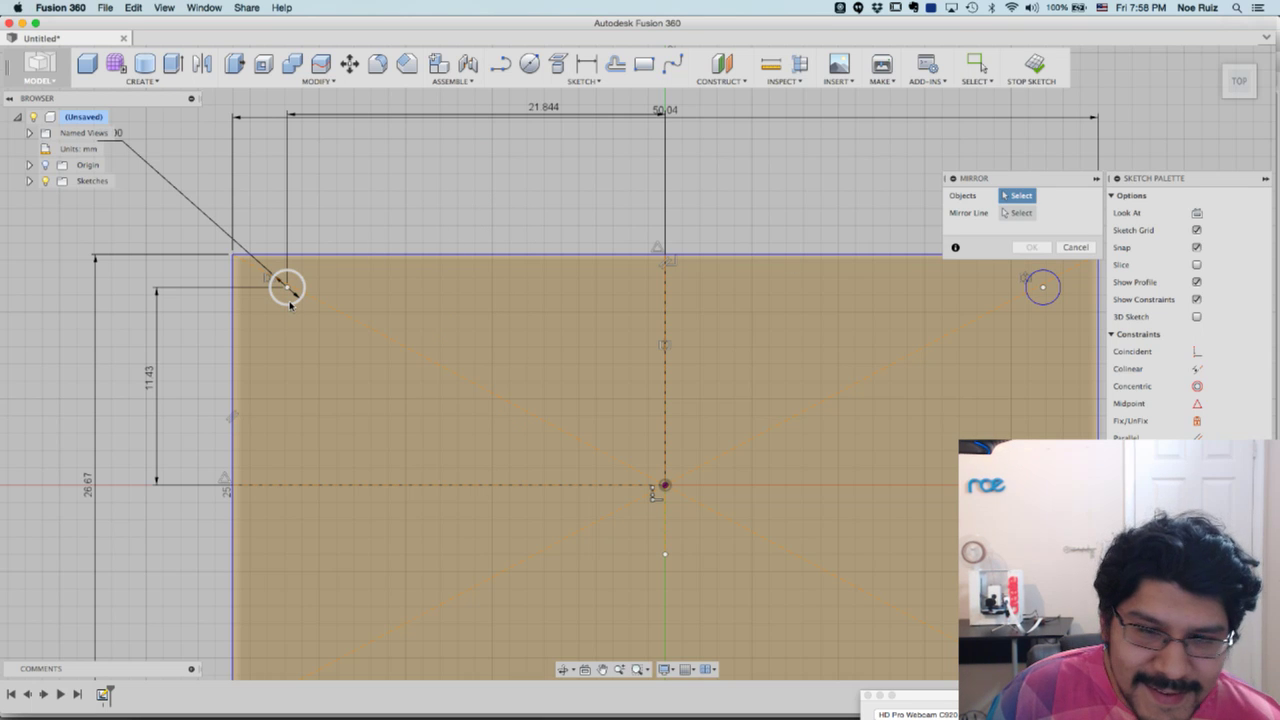
pyautogui.click(287, 304)
pyautogui.click(1043, 303)
pyautogui.click(1022, 215)
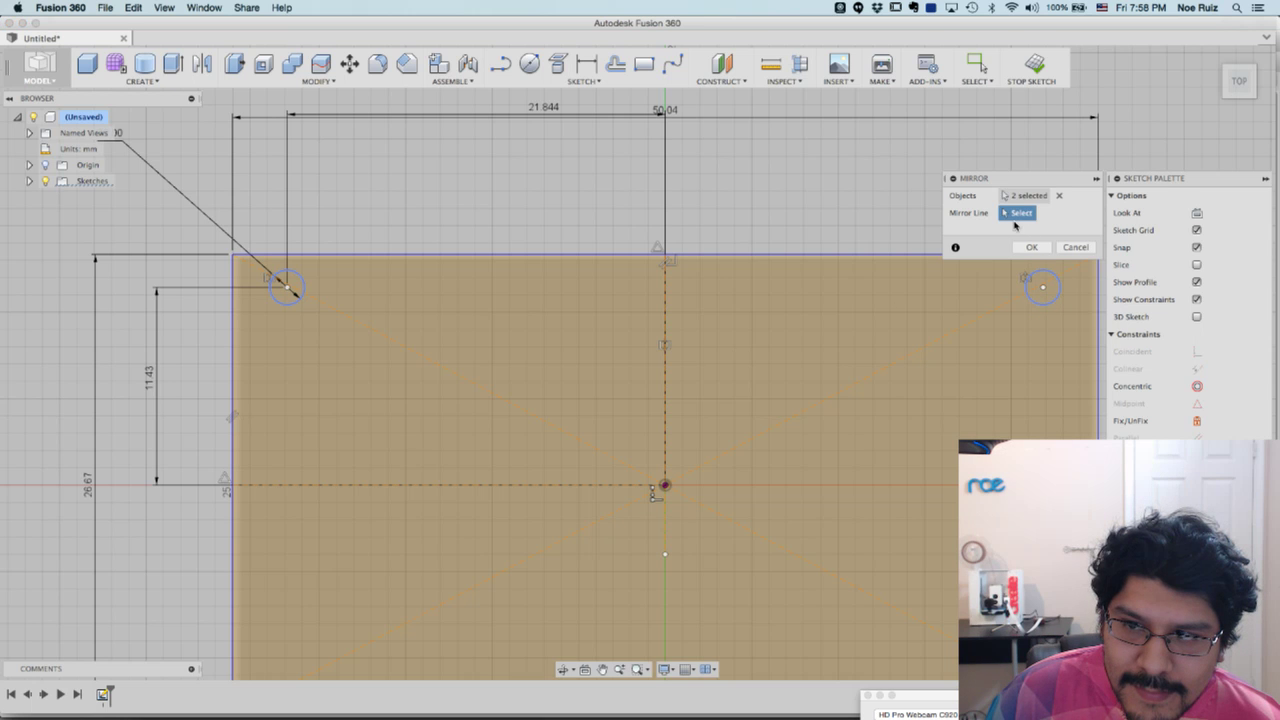
pyautogui.click(513, 487)
pyautogui.scroll(-2, 331, 354)
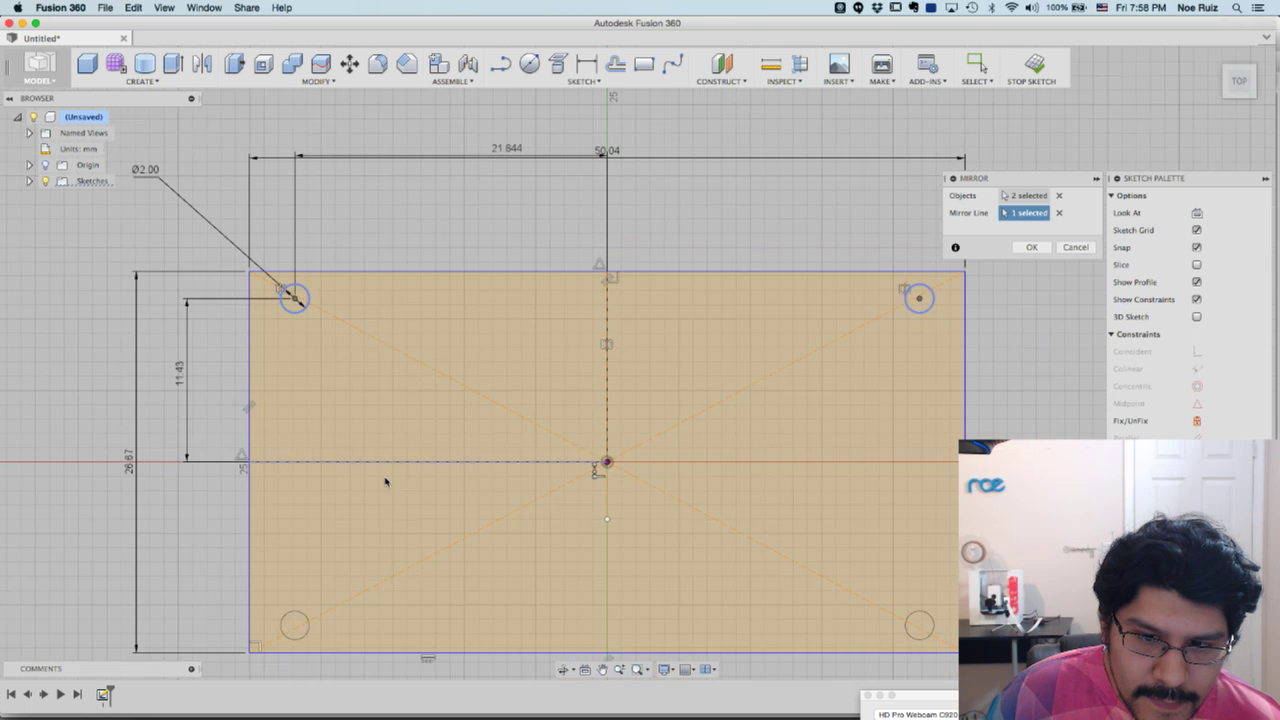
pyautogui.click(1031, 247)
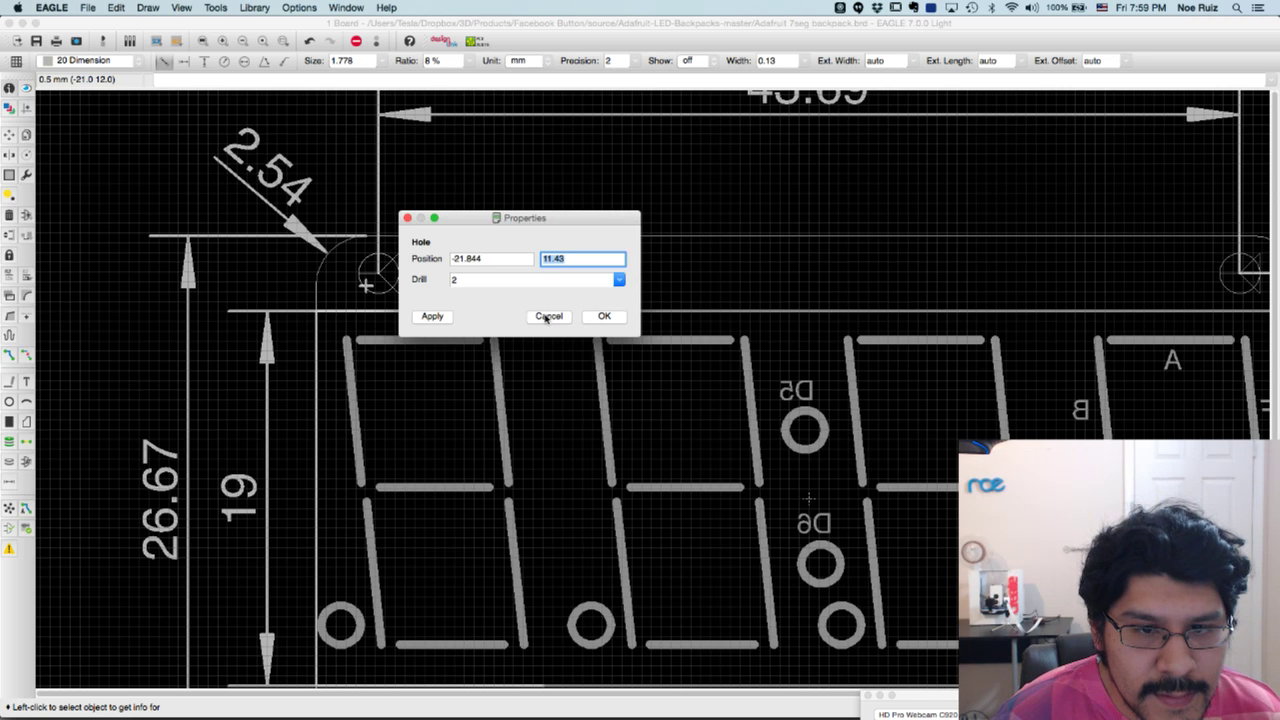
# Check the full board dimensions in EAGLE and, back in Fusion 360, sketch a 50.04 by 19 mm center rectangle at the origin
pyautogui.click(549, 316)
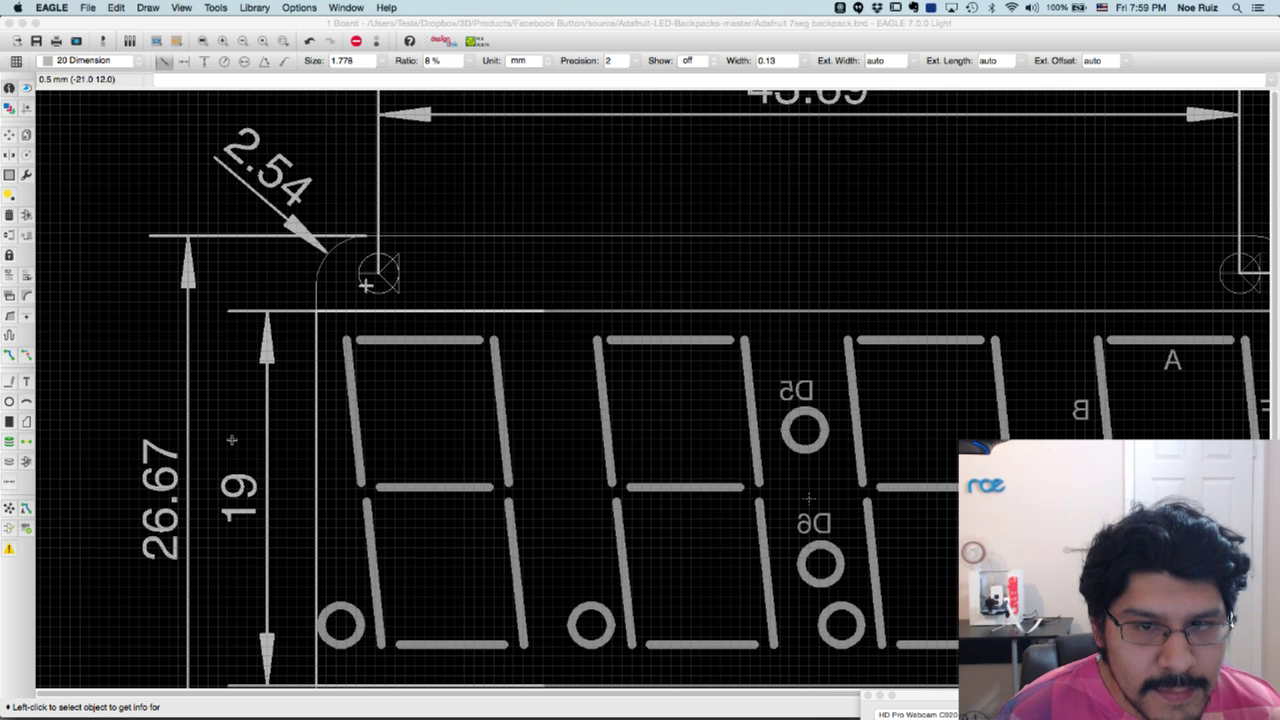
pyautogui.scroll(-3, 236, 450)
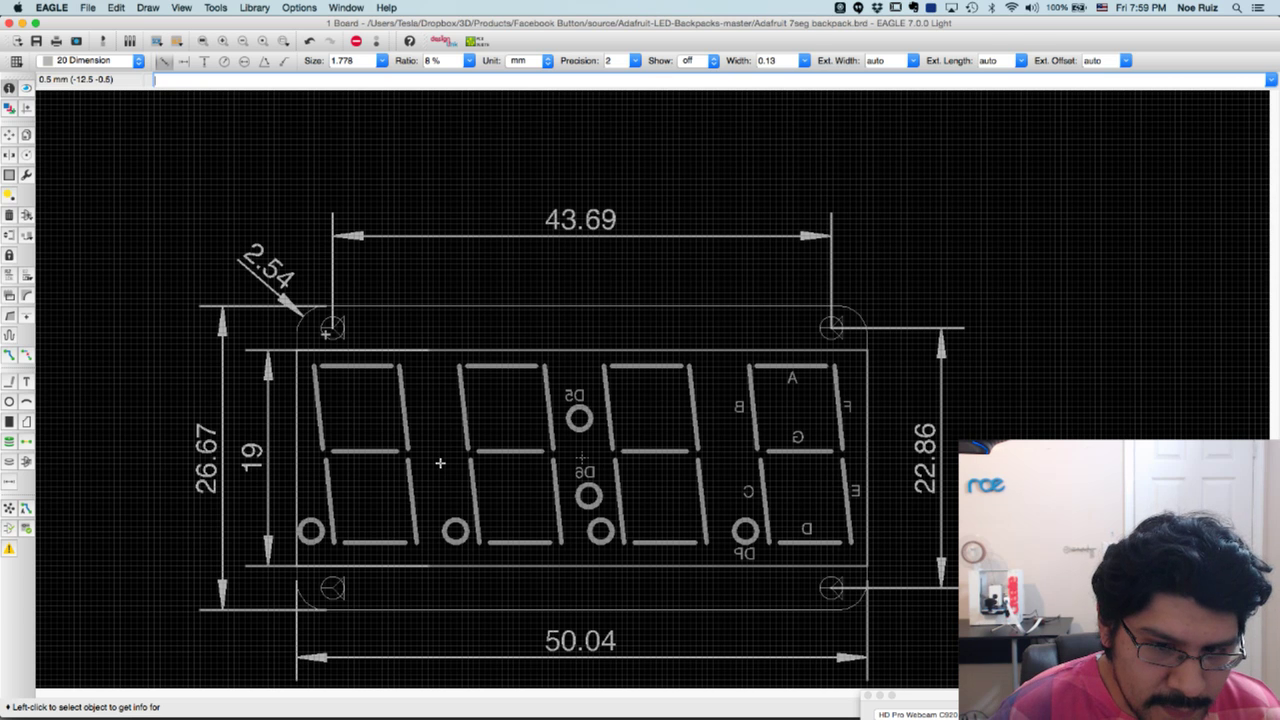
pyautogui.press('super+Tab')
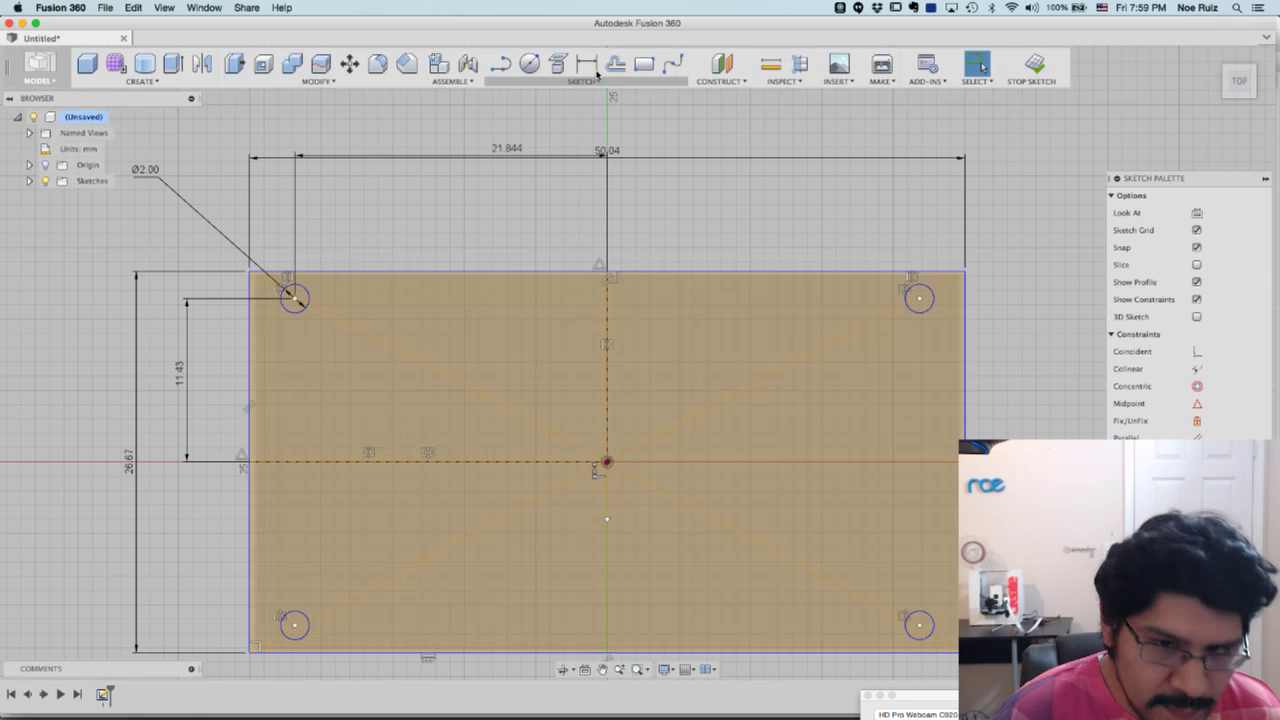
pyautogui.click(643, 63)
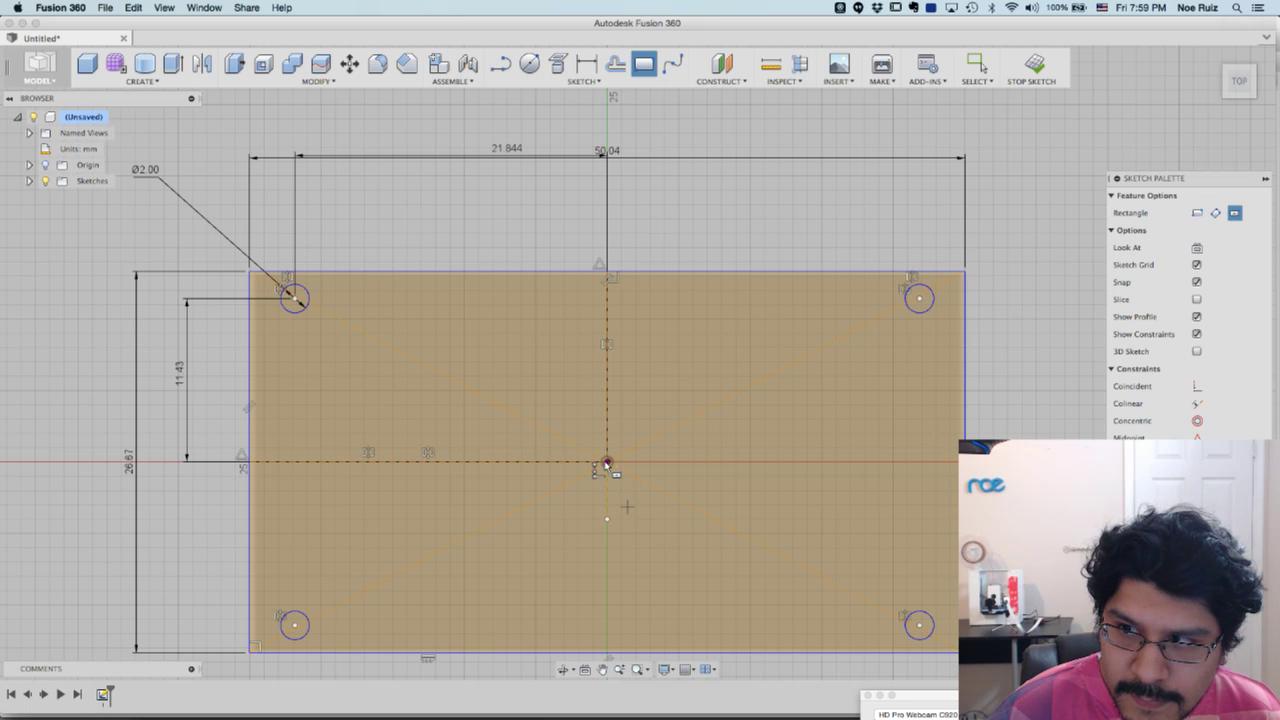
pyautogui.press('Escape')
pyautogui.click(935, 561)
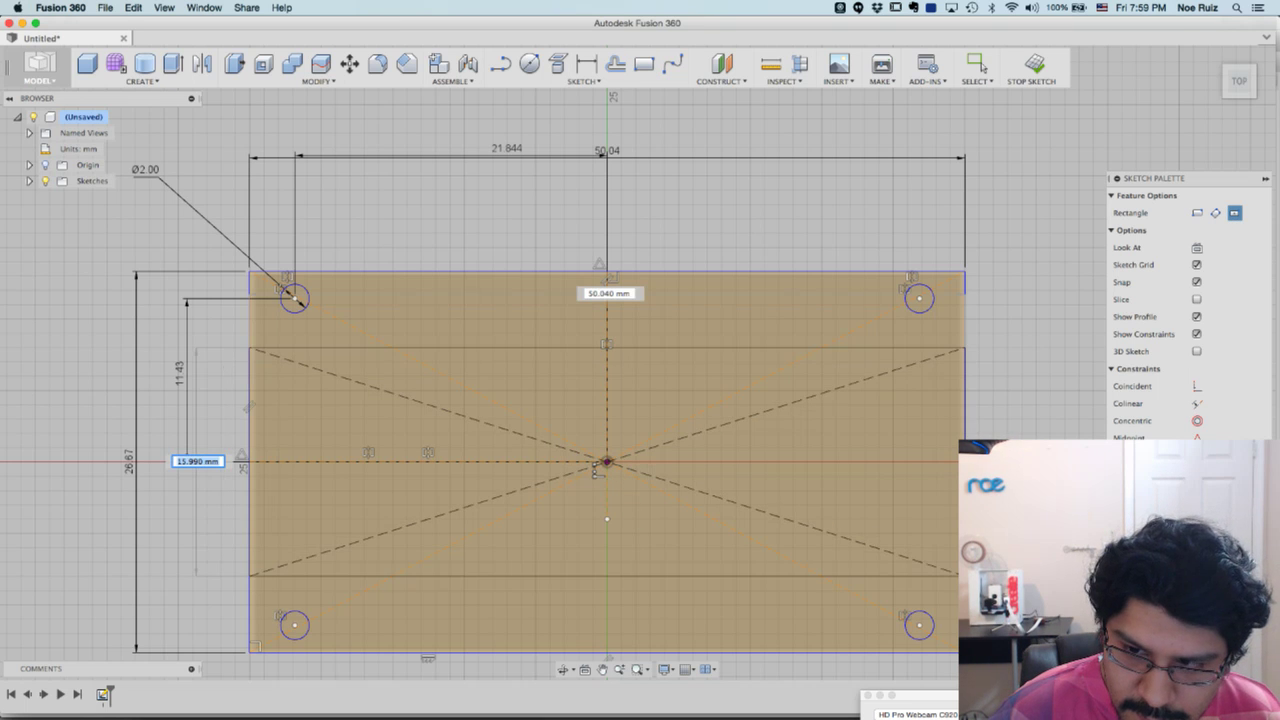
pyautogui.write('19')
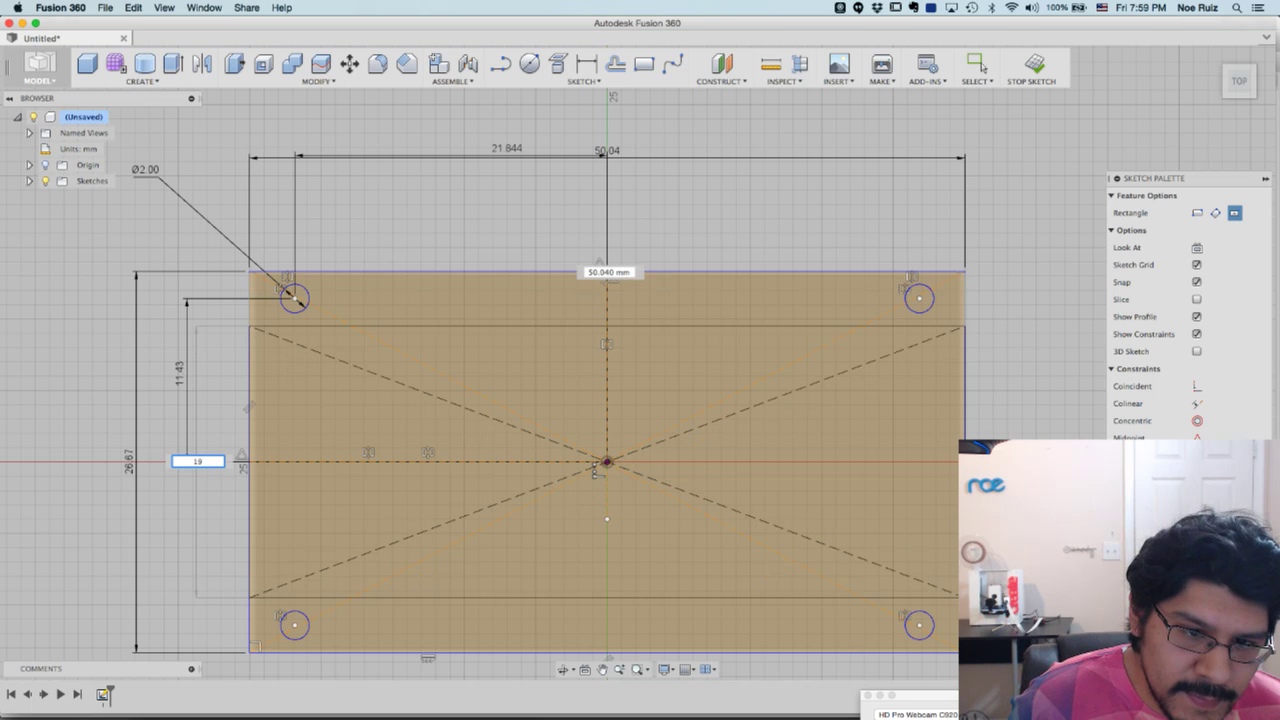
pyautogui.press('Tab')
pyautogui.press('Tab')
pyautogui.press('Tab')
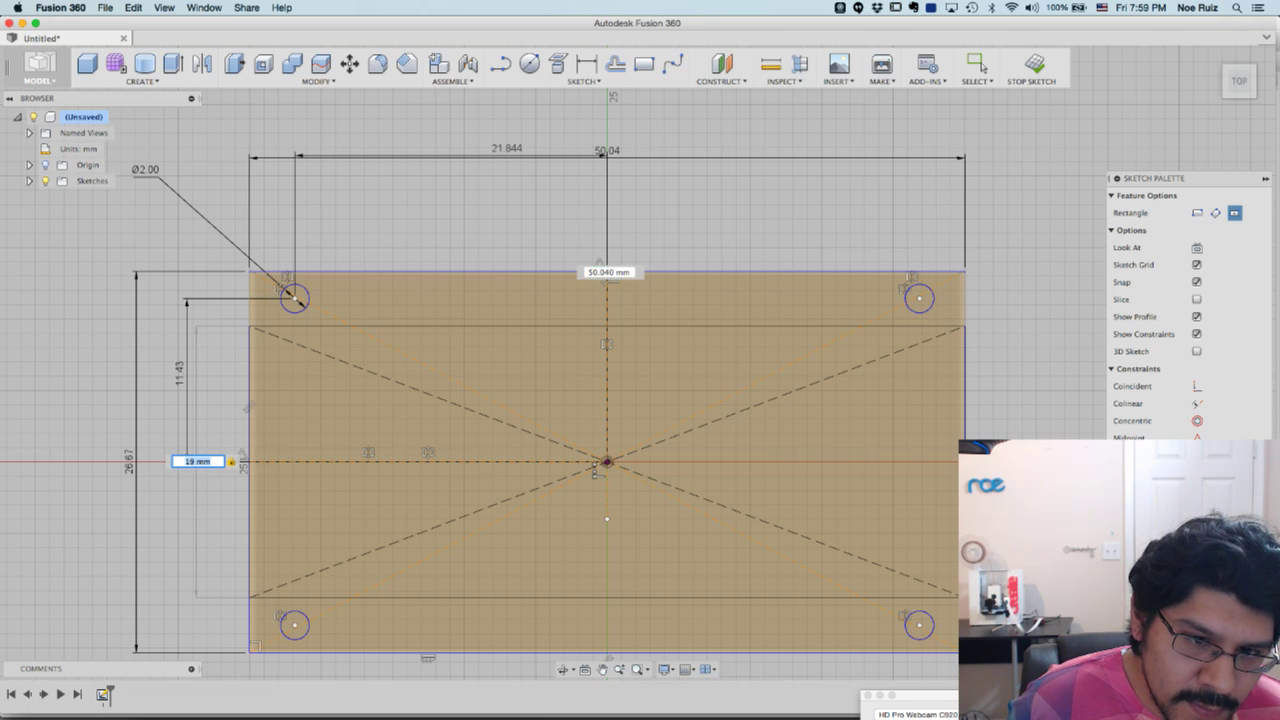
pyautogui.press('Return')
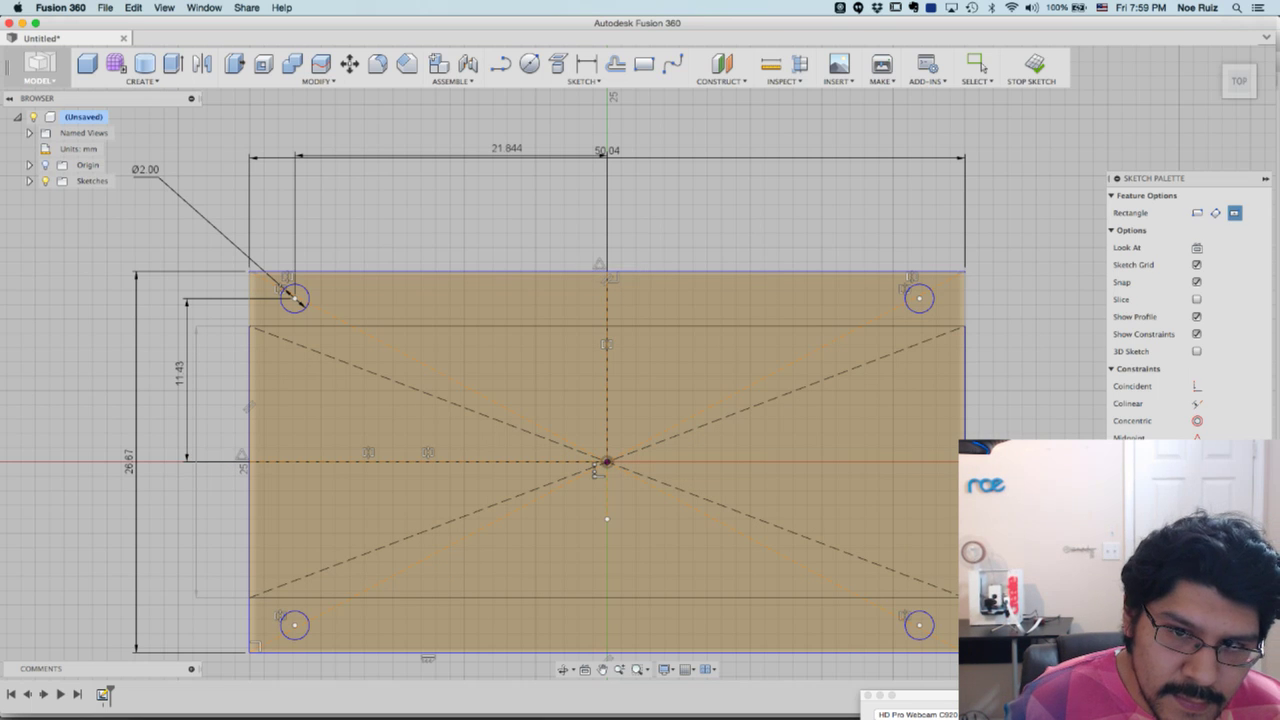
pyautogui.press('Escape')
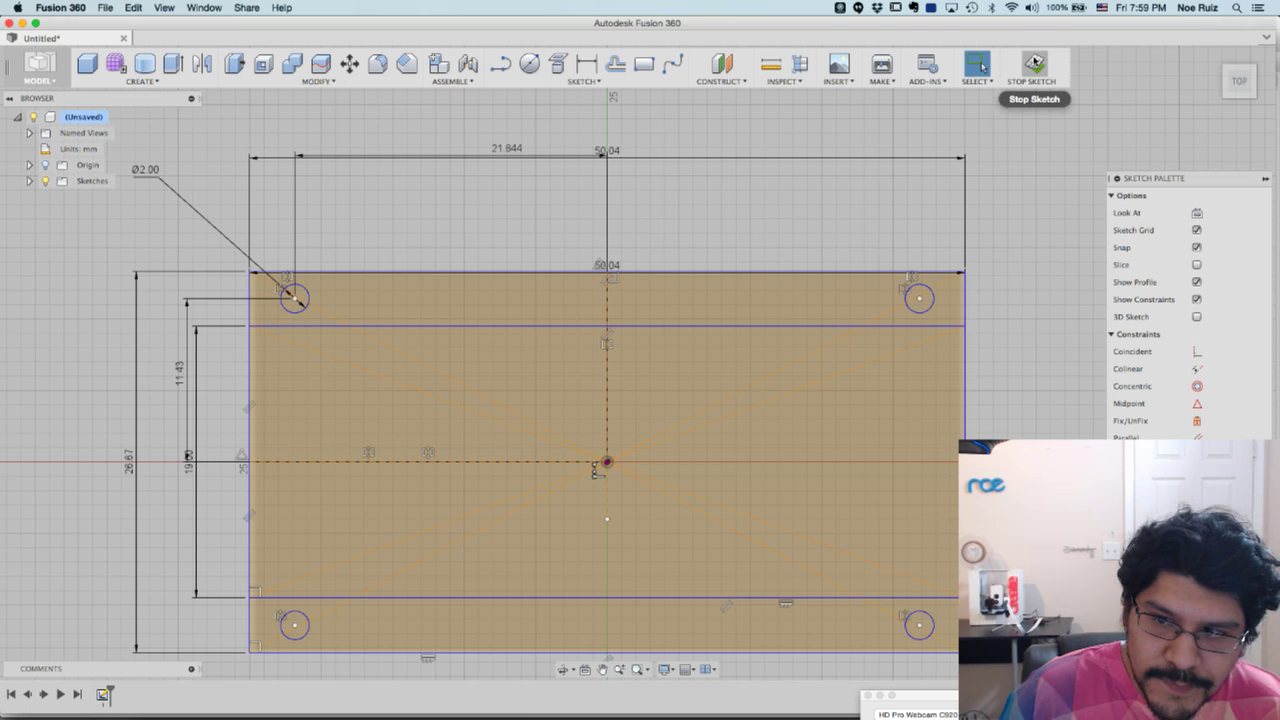
# Finish the board sketch
pyautogui.click(1036, 62)
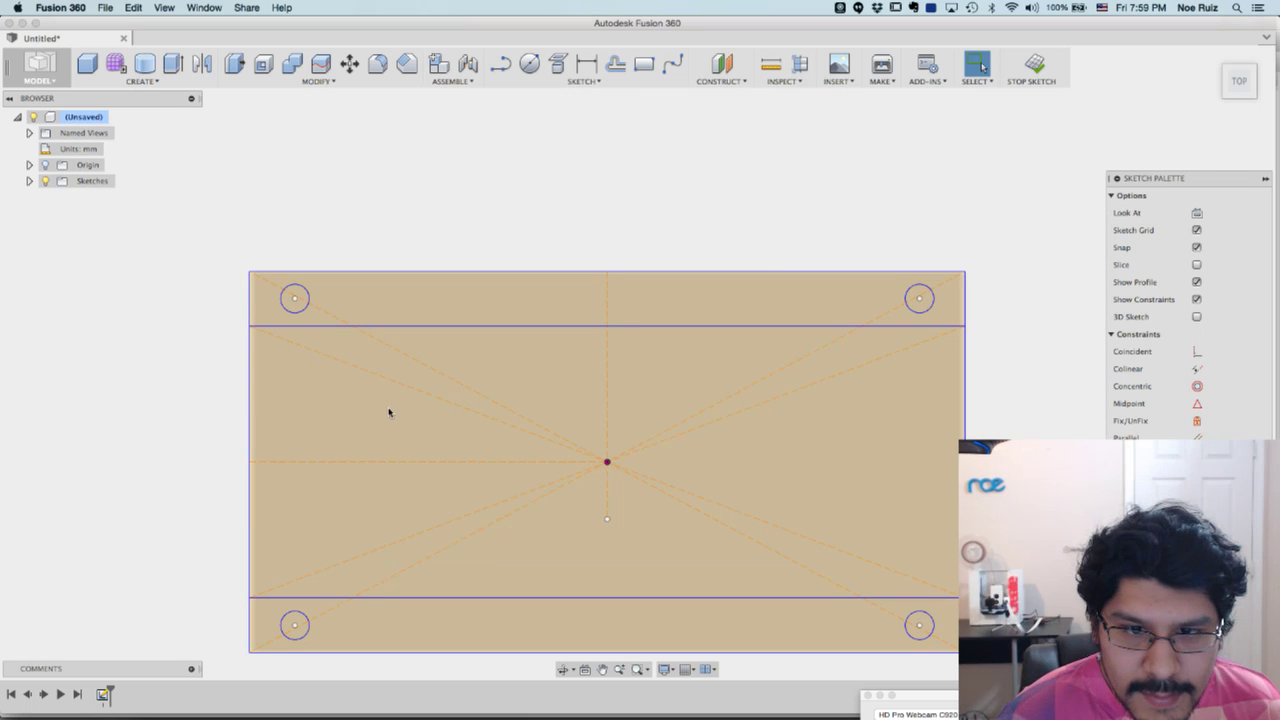
pyautogui.scroll(-1, 225, 505)
pyautogui.scroll(-1, 222, 428)
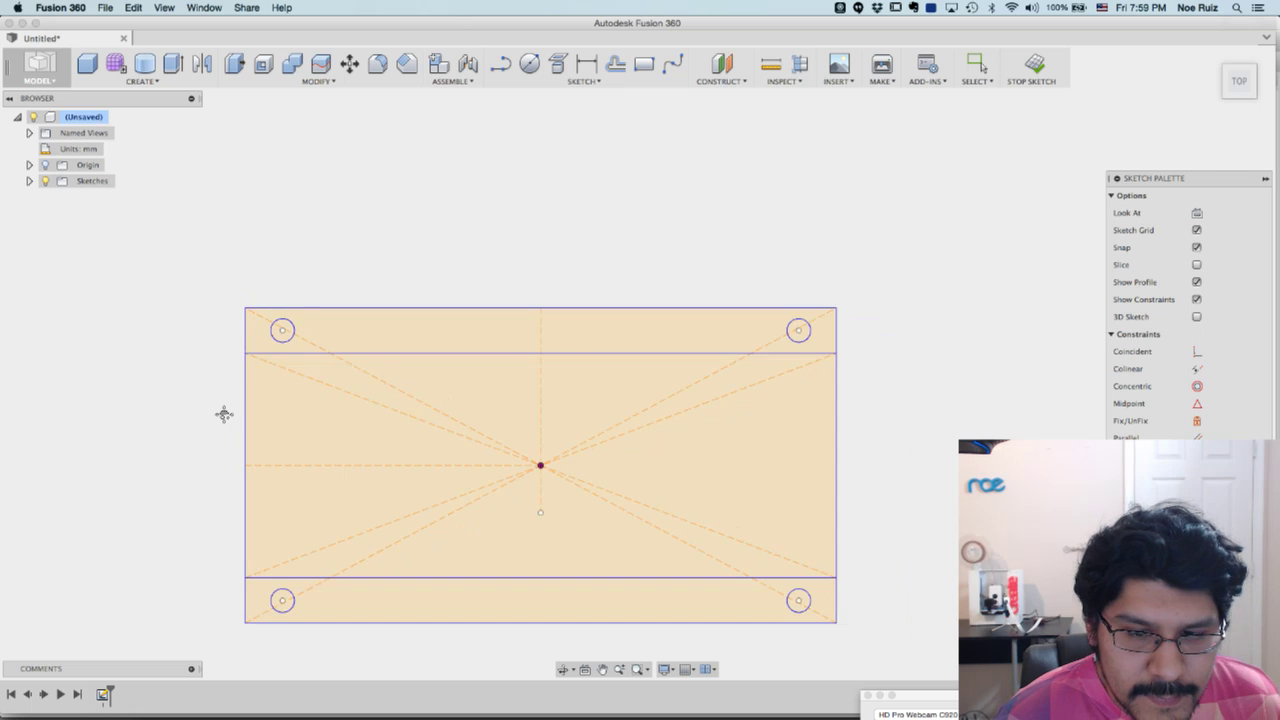
pyautogui.scroll(-3, 223, 414)
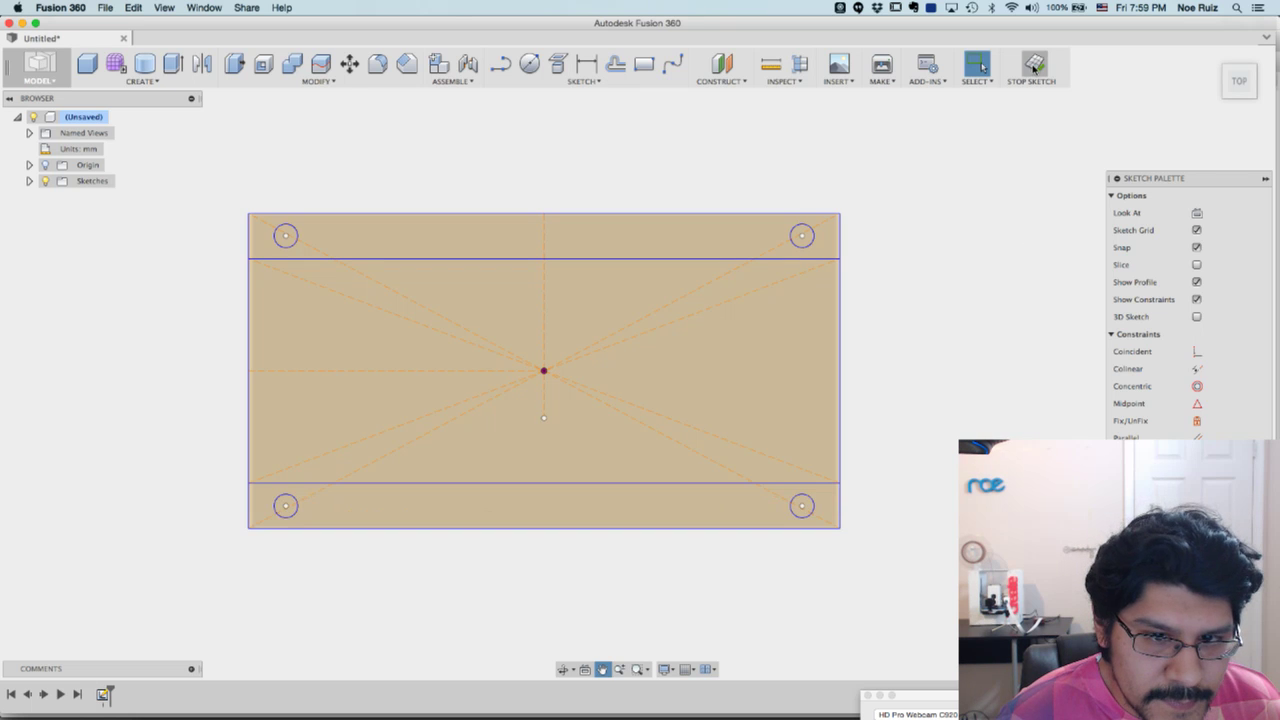
pyautogui.click(1036, 66)
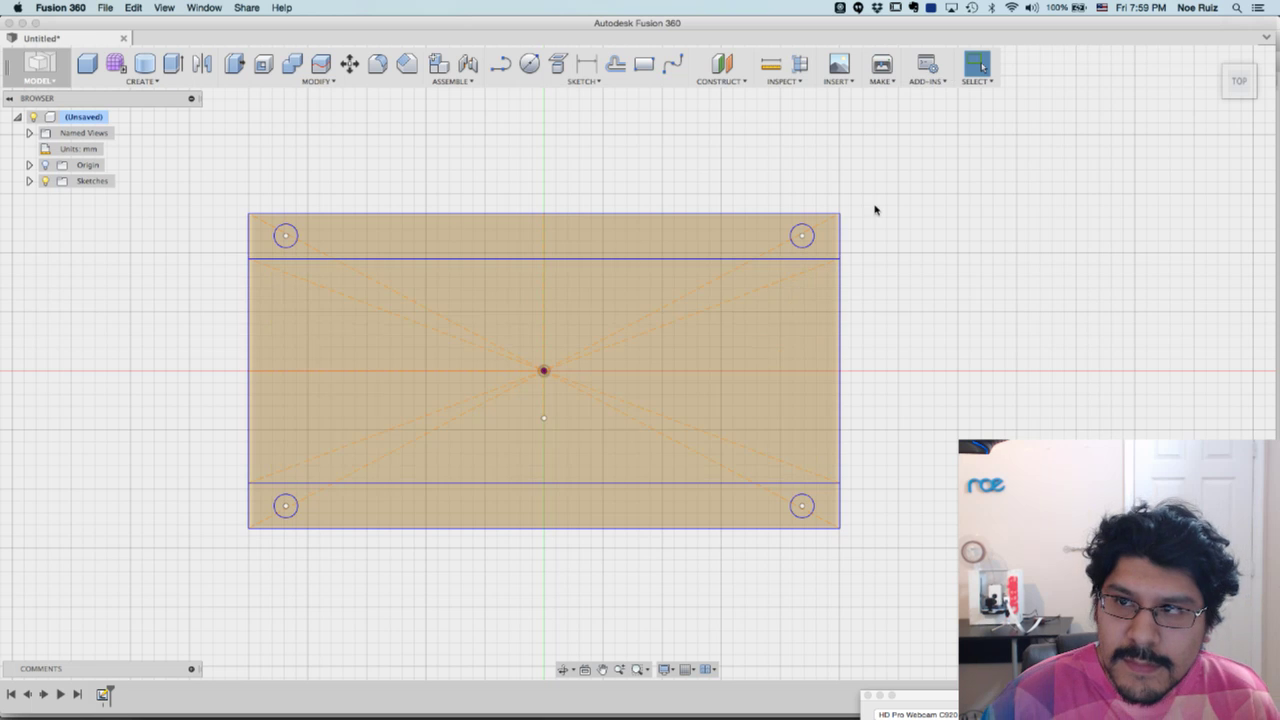
# Extrude all seven sketch profiles, including the four circles, 1.6 mm as a new body
pyautogui.moveTo(876, 184)
pyautogui.mouseDown()
pyautogui.moveTo(437, 503)
pyautogui.moveTo(130, 584)
pyautogui.moveTo(187, 573)
pyautogui.mouseUp()
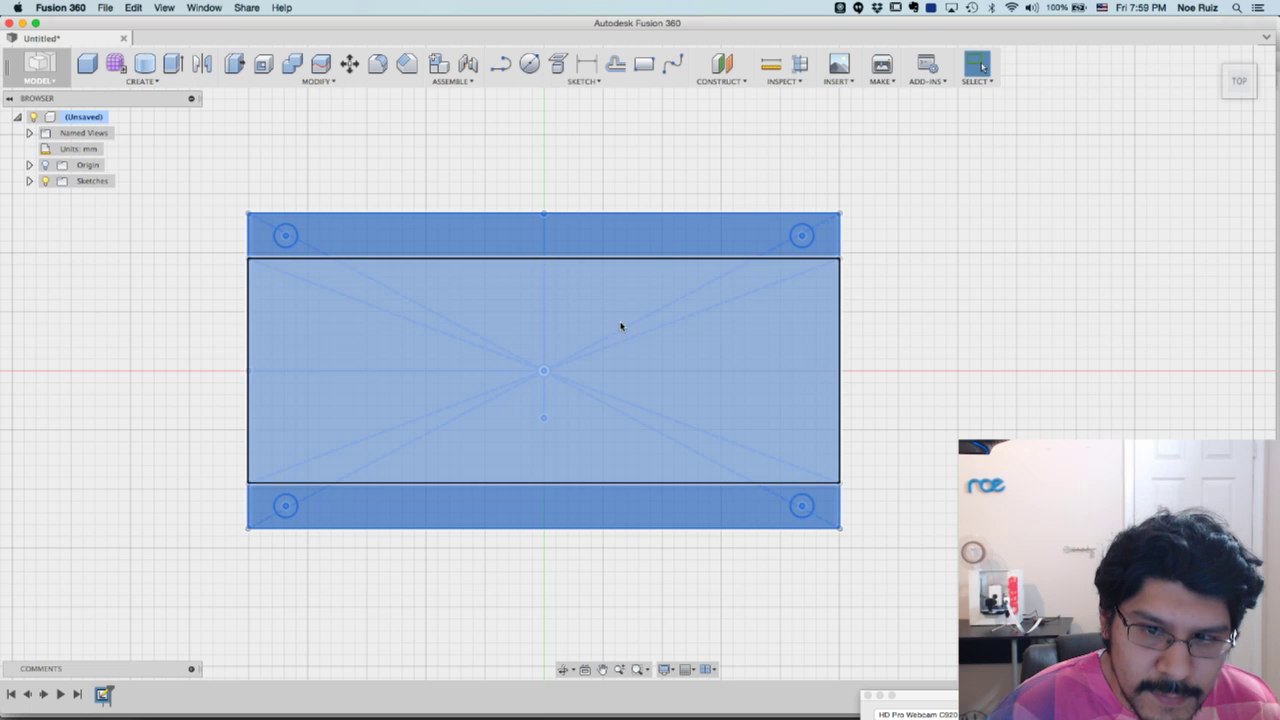
pyautogui.press('e')
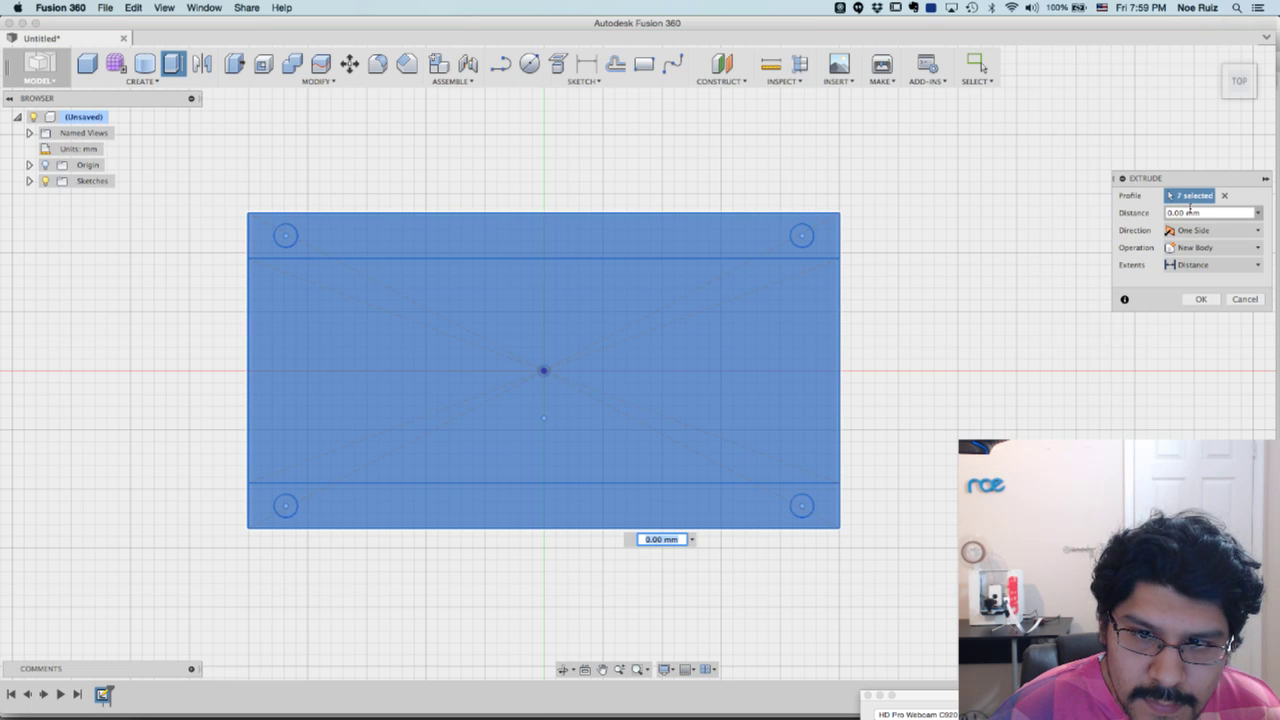
pyautogui.click(1185, 212)
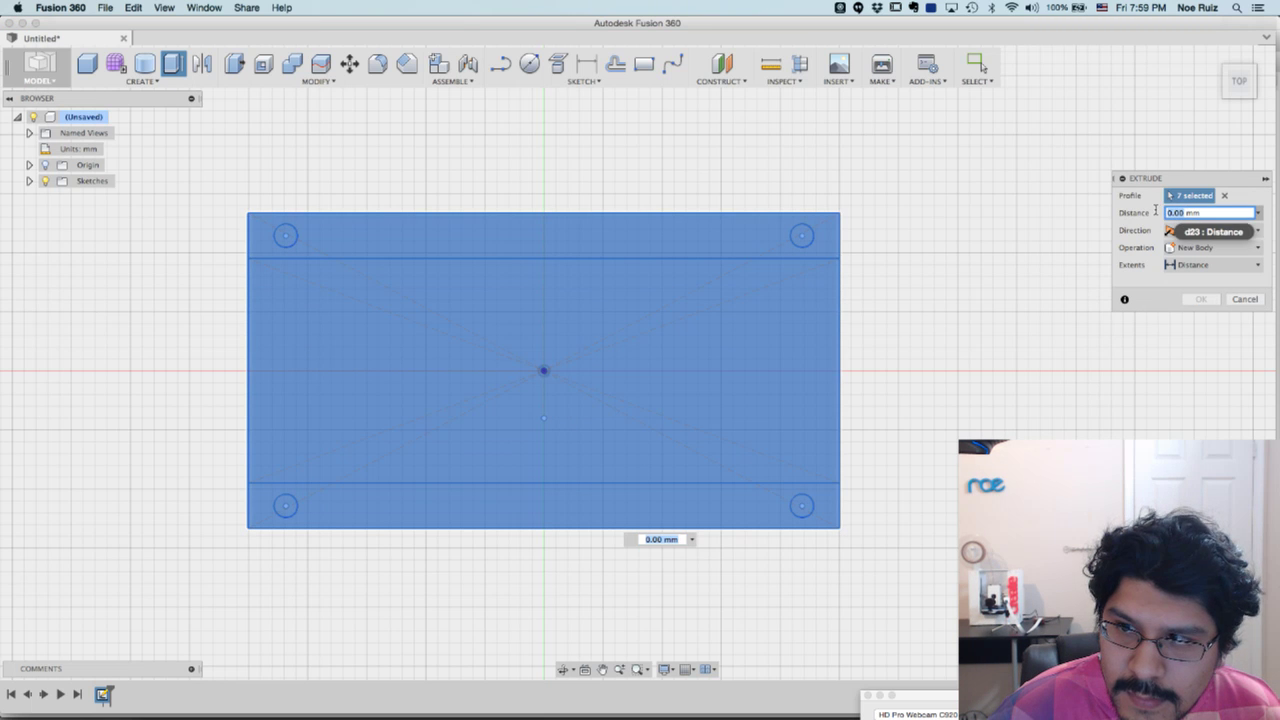
pyautogui.write('1mm')
pyautogui.press('Return')
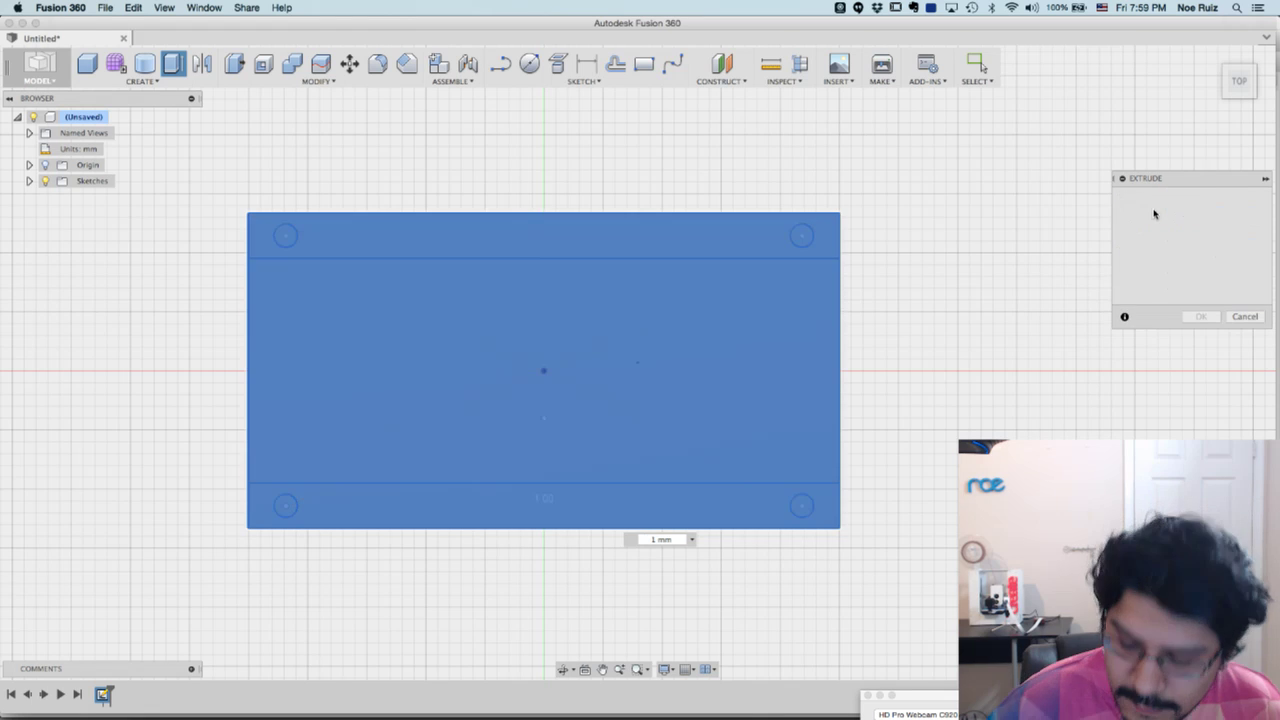
pyautogui.press('Return')
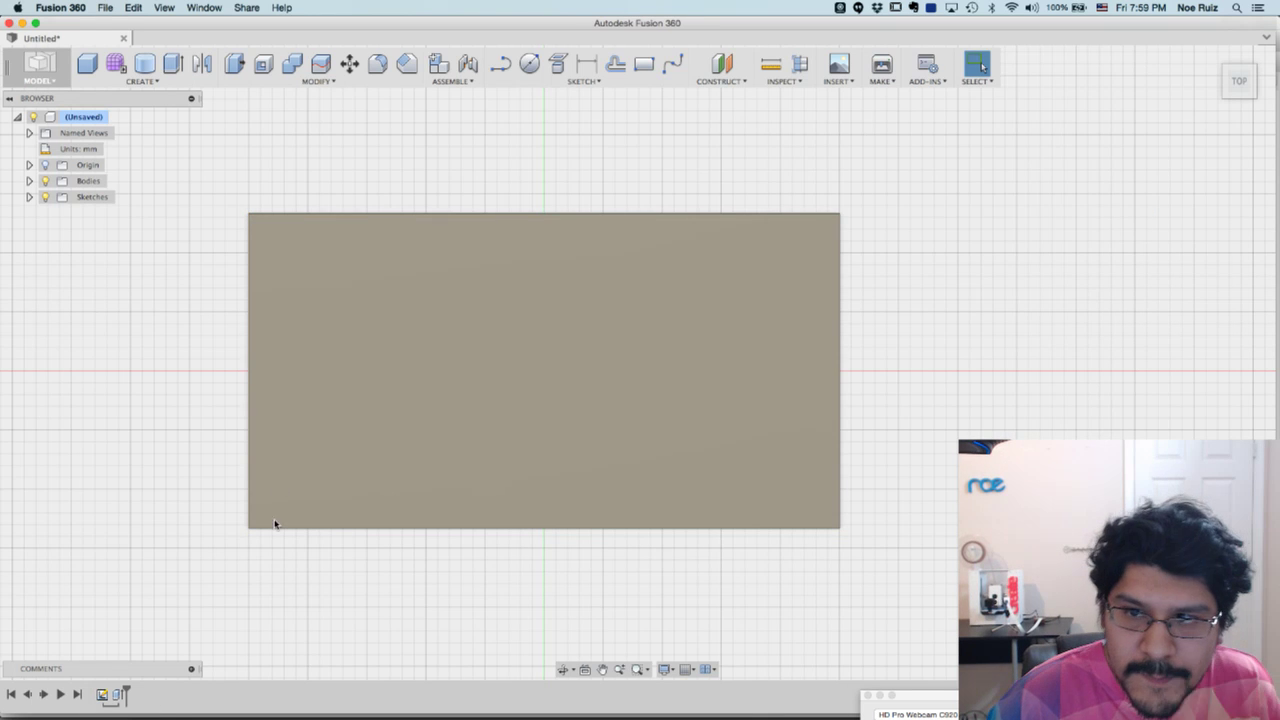
# Edit the board extrusion to exclude the four circular profiles, leaving open mounting holes in the corners
pyautogui.doubleClick(119, 694)
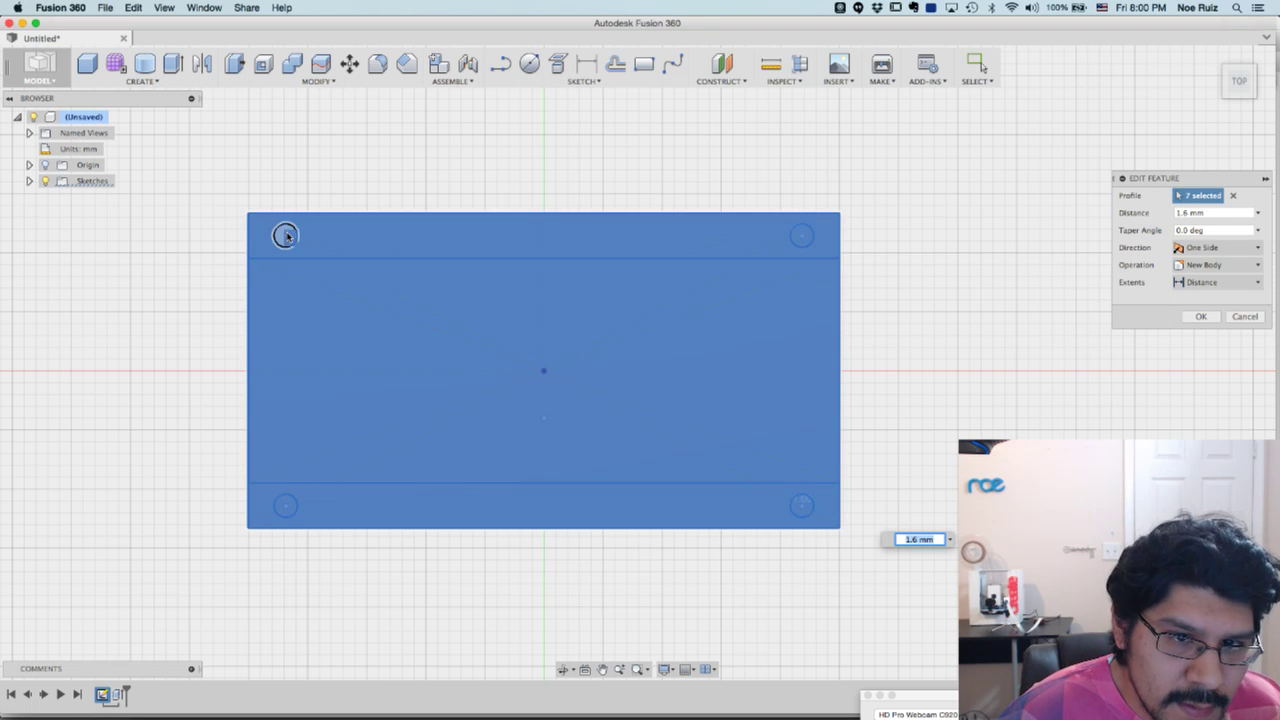
pyautogui.click(289, 262)
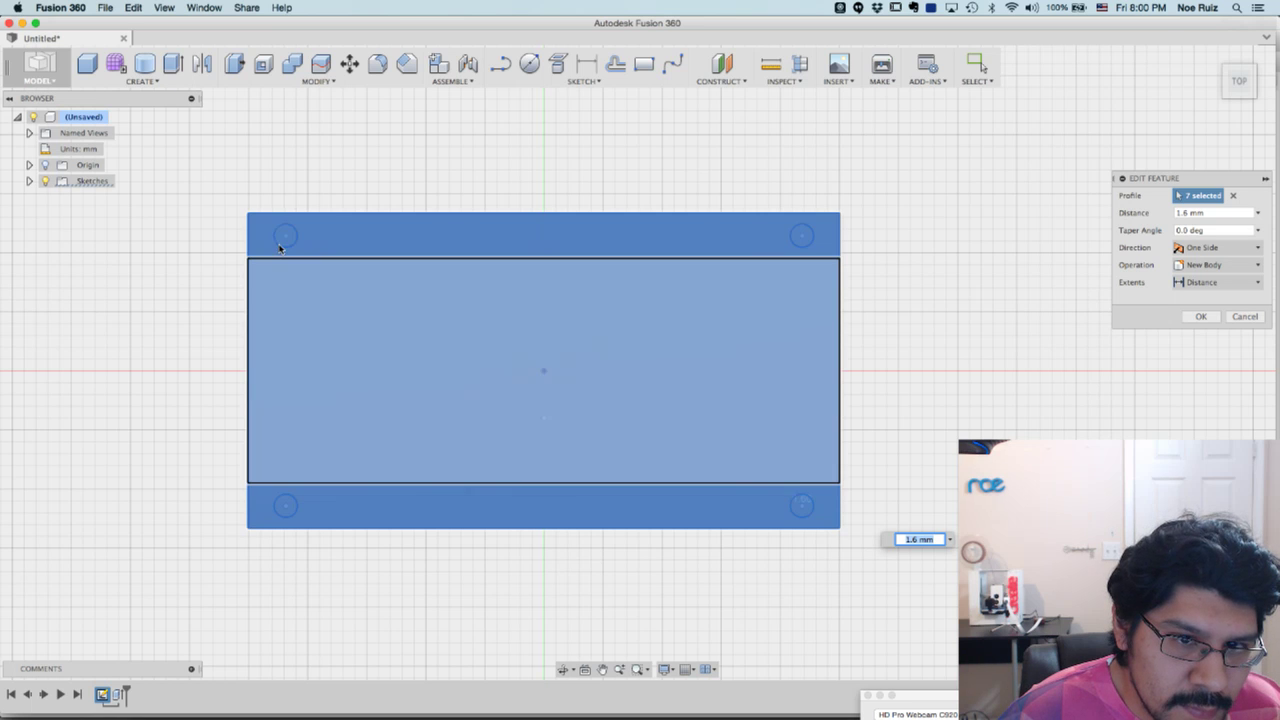
pyautogui.click(284, 509)
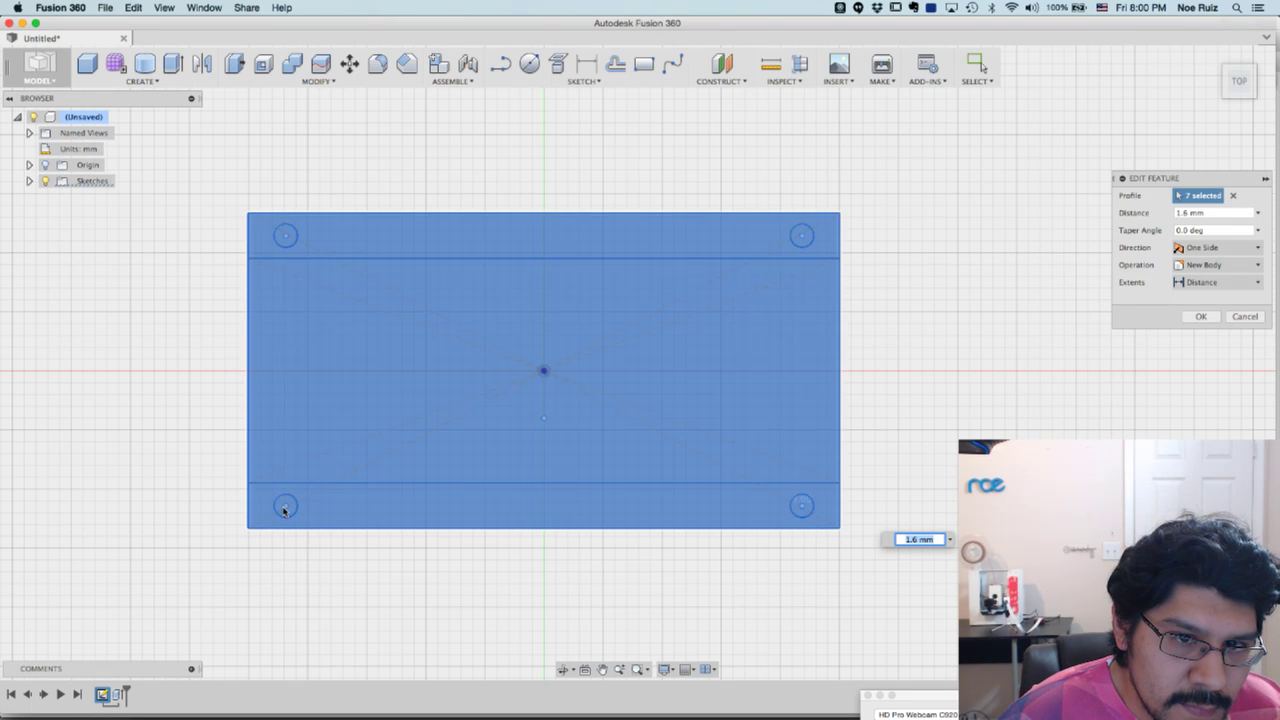
pyautogui.click(284, 508)
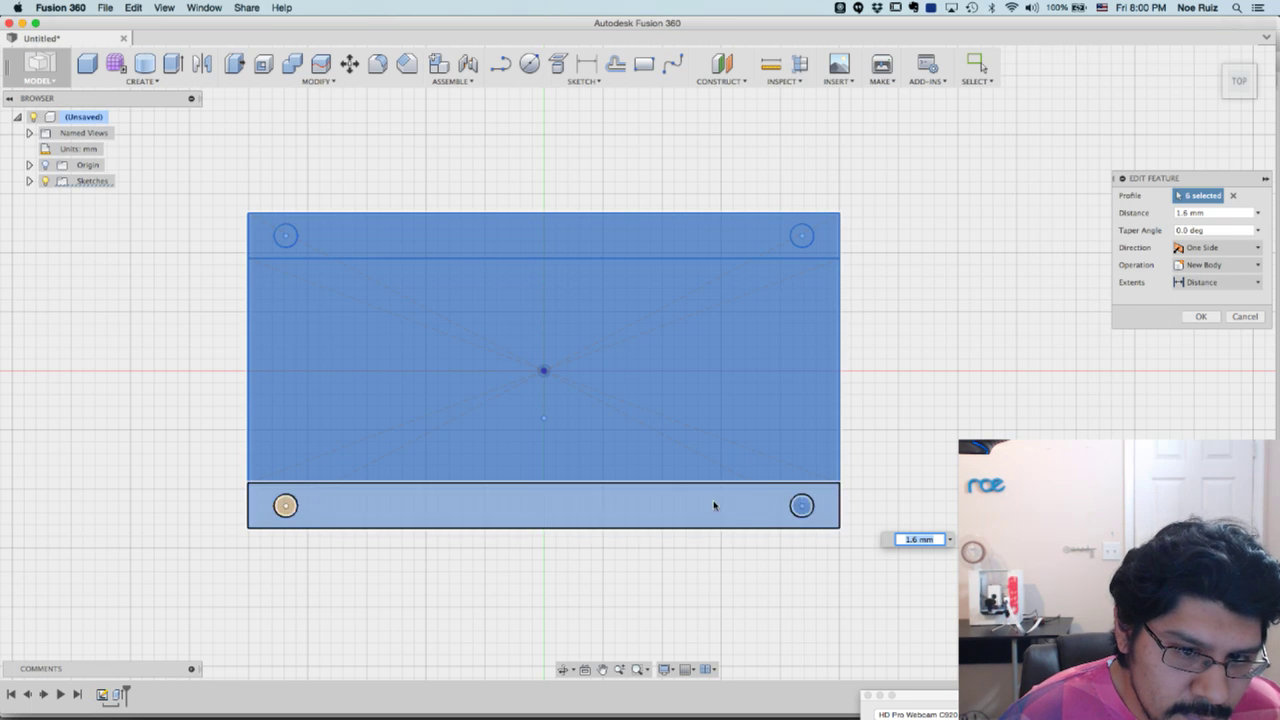
pyautogui.click(801, 507)
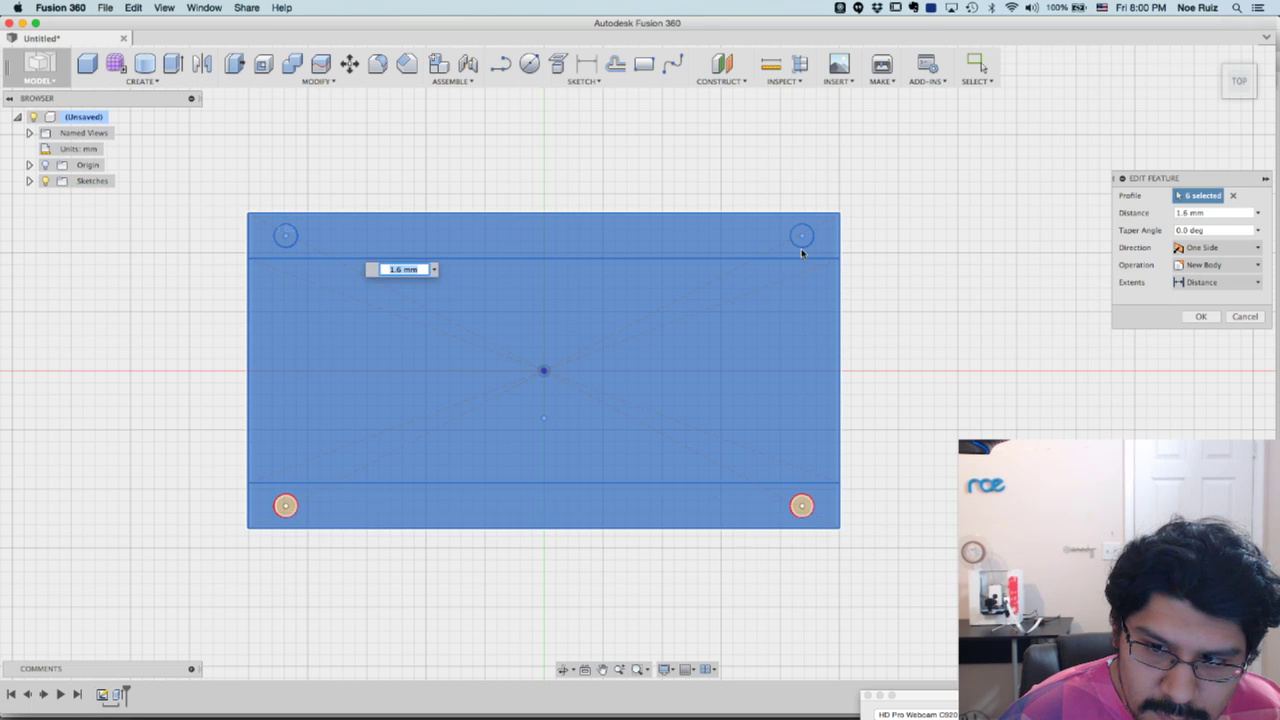
pyautogui.click(804, 235)
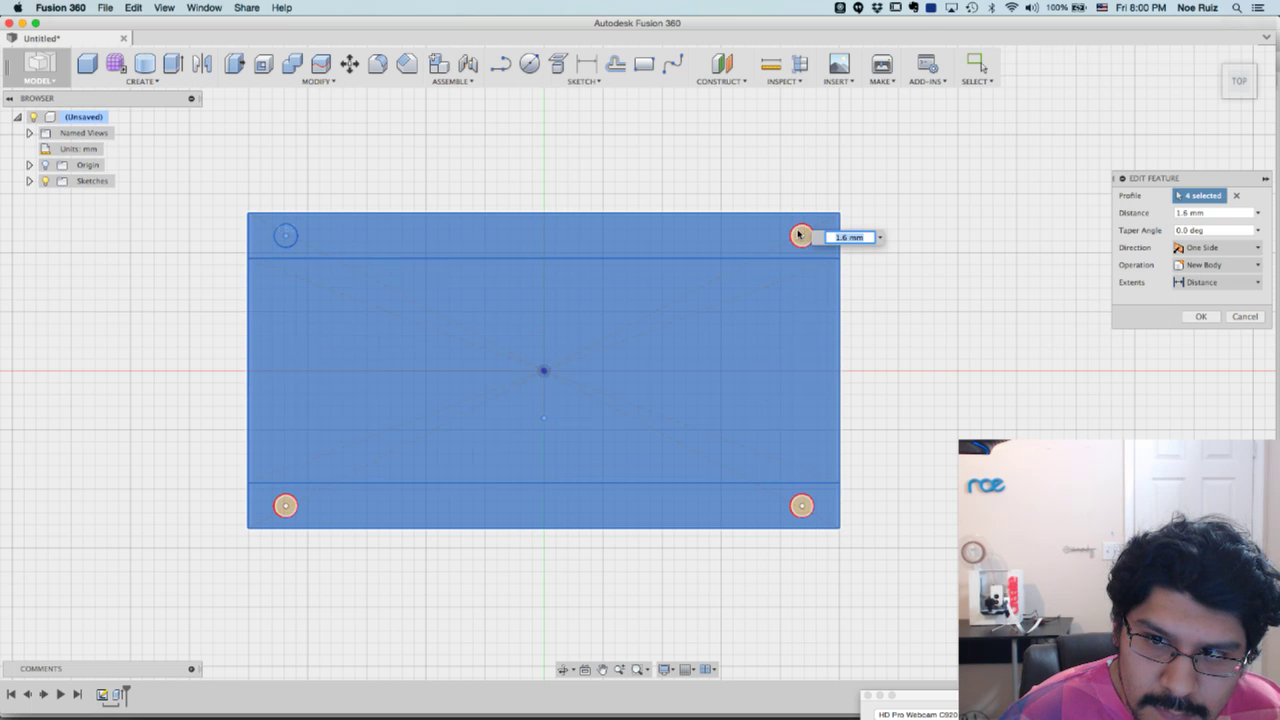
pyautogui.click(287, 234)
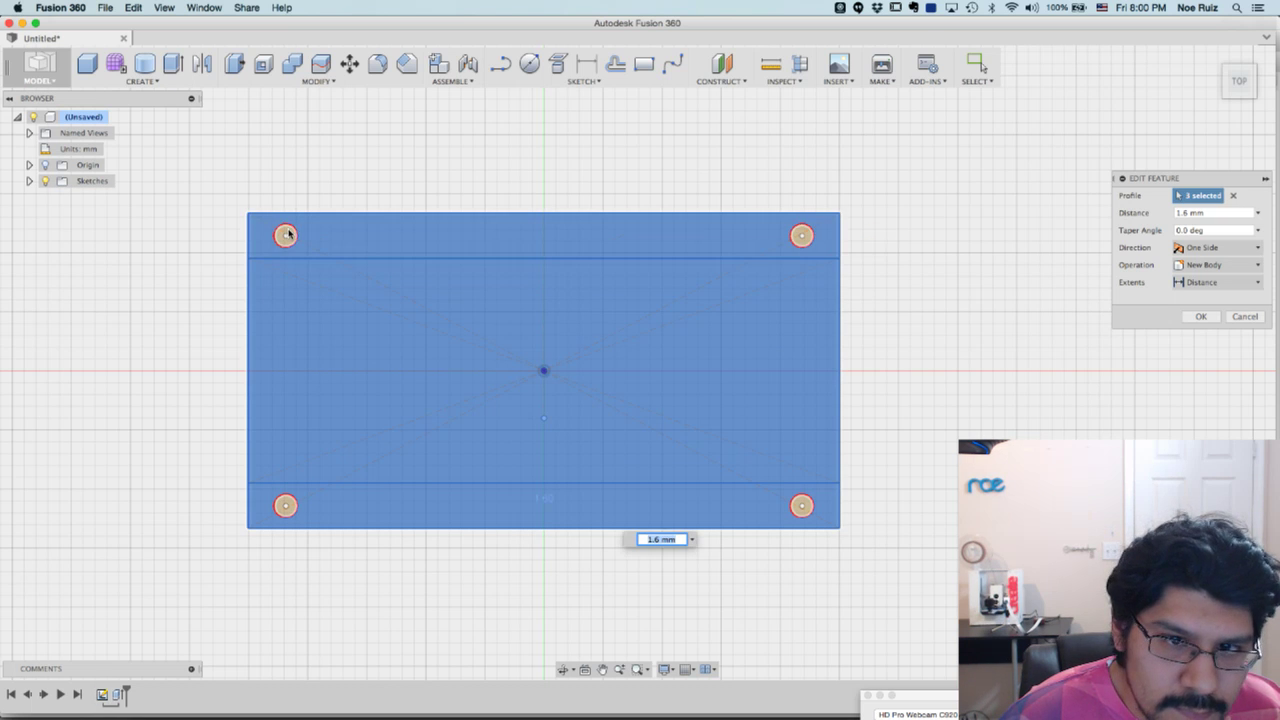
pyautogui.click(1200, 316)
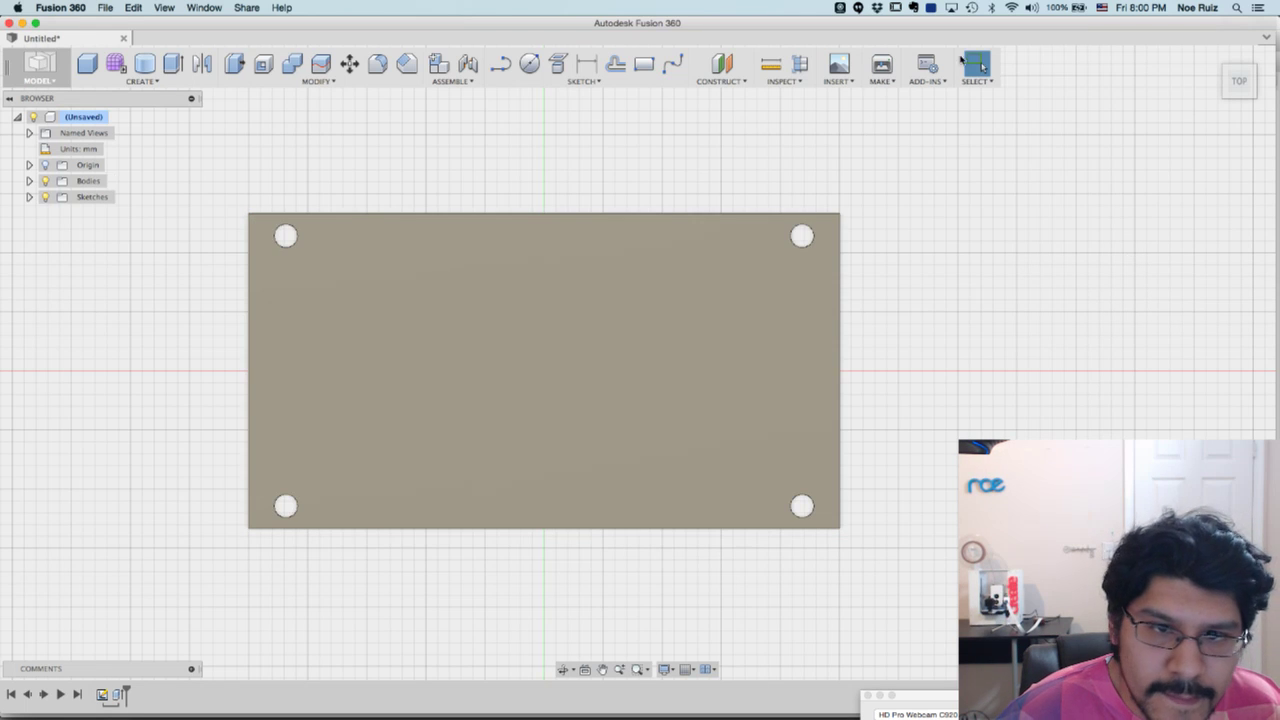
# Fillet three vertical corner edges of the board with a 2.54 mm constant radius
pyautogui.click(1213, 56)
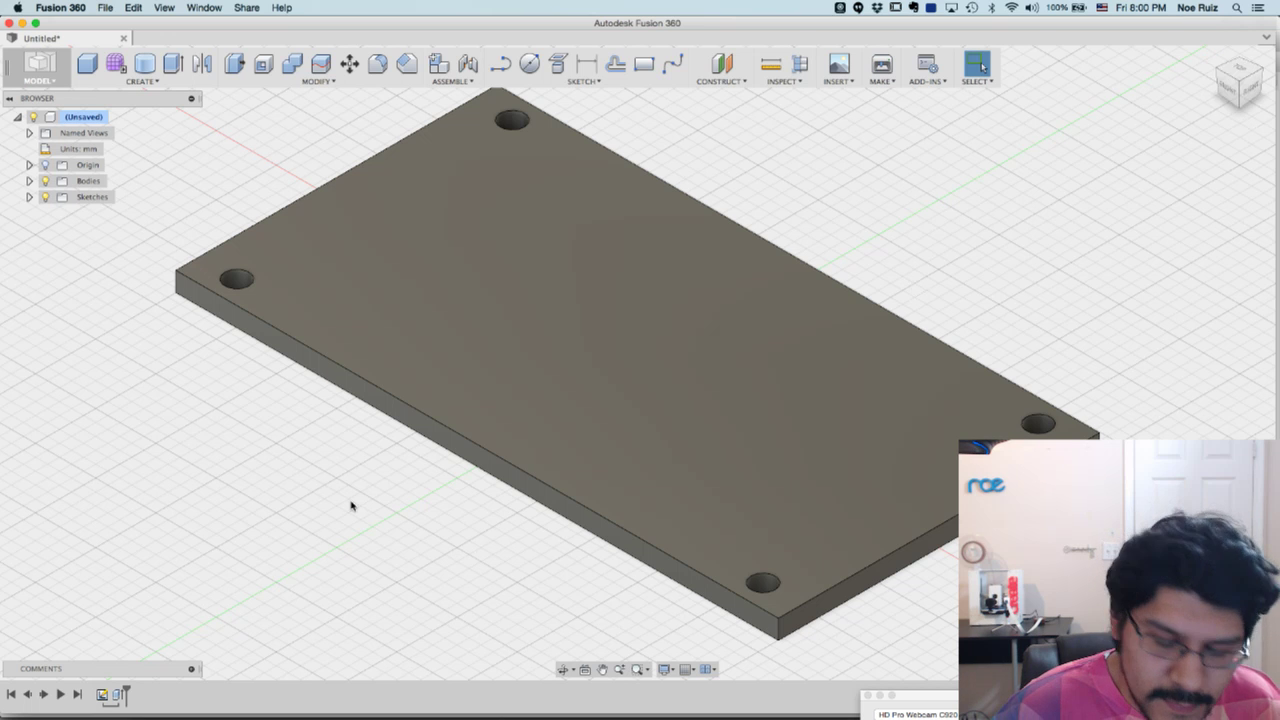
pyautogui.press('f')
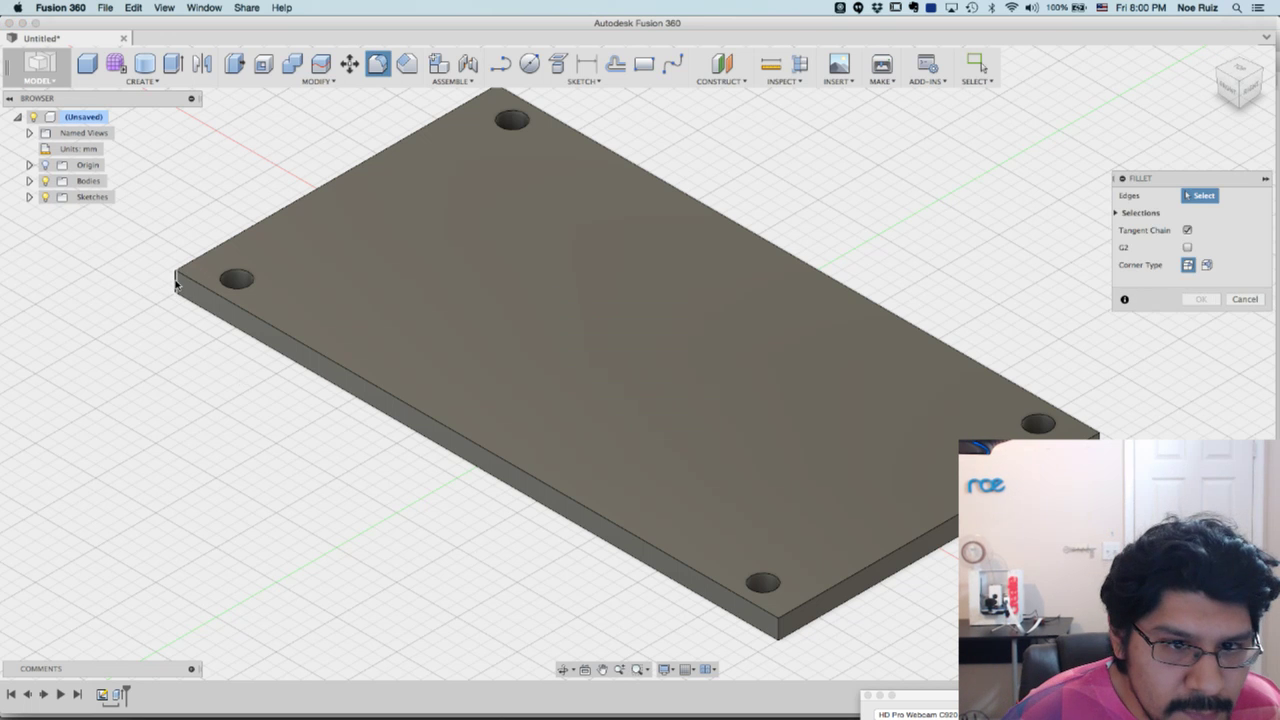
pyautogui.click(175, 283)
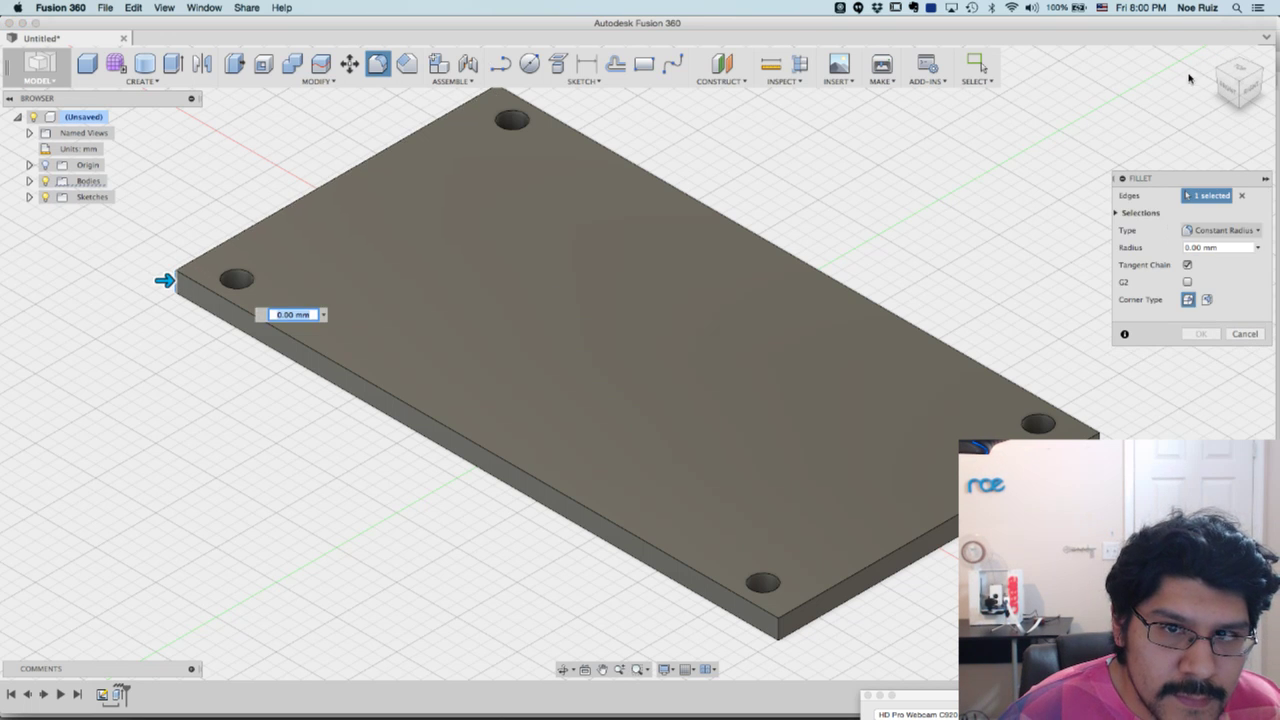
pyautogui.click(1230, 90)
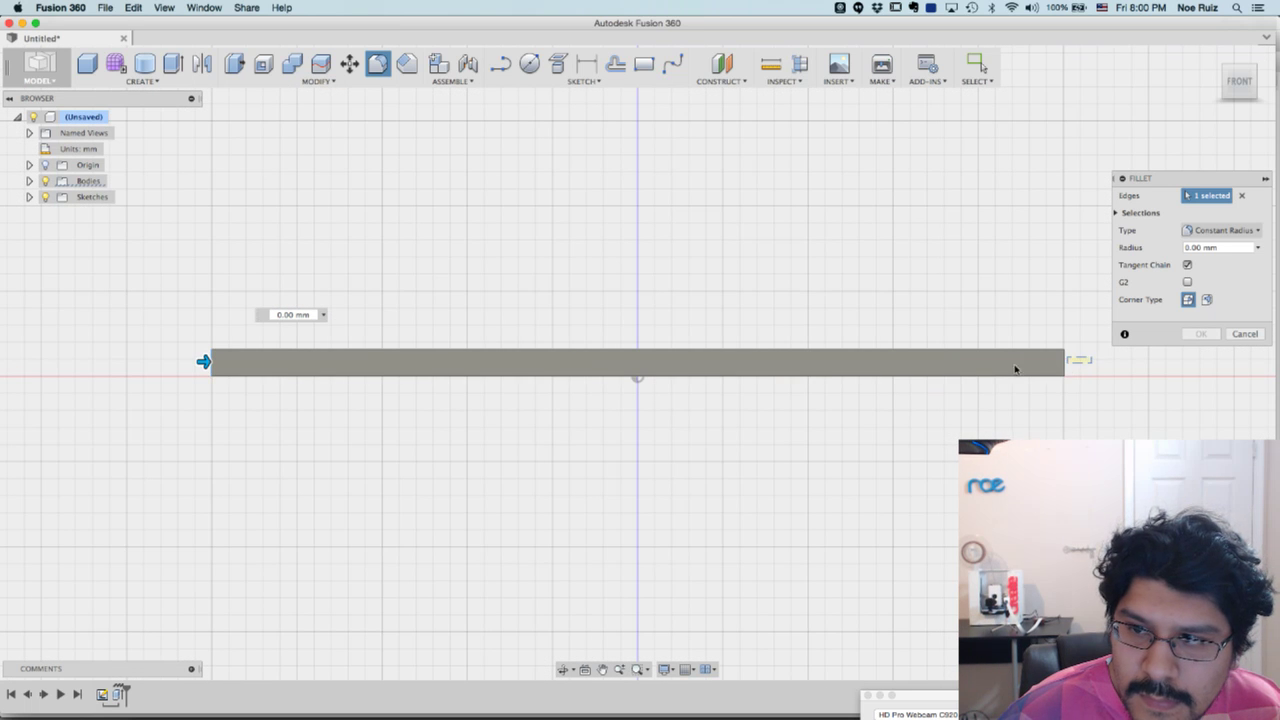
pyautogui.click(198, 364)
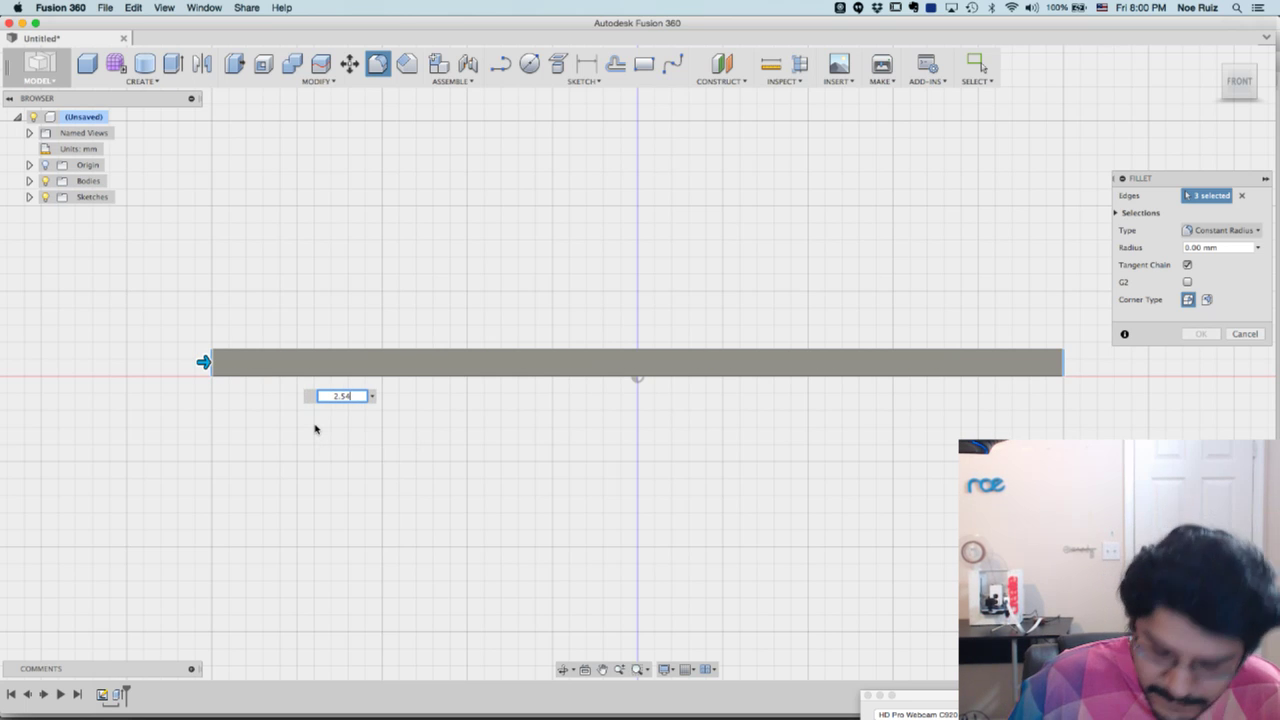
pyautogui.press('Return')
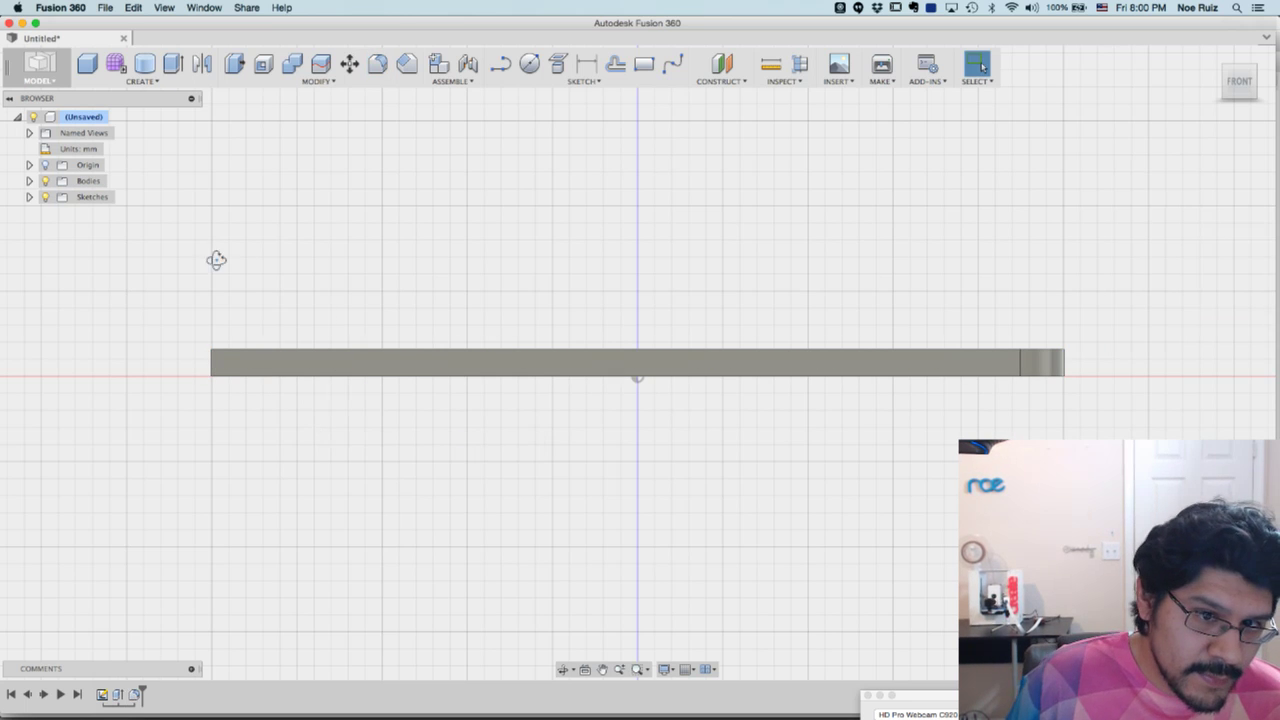
# Edit the corner fillet to include the board's remaining unrounded vertical corner edge
pyautogui.keyDown('shift'); pyautogui.moveTo(216, 260); pyautogui.dragTo(229, 266, button='middle'); pyautogui.keyUp('shift')
pyautogui.click(135, 695)
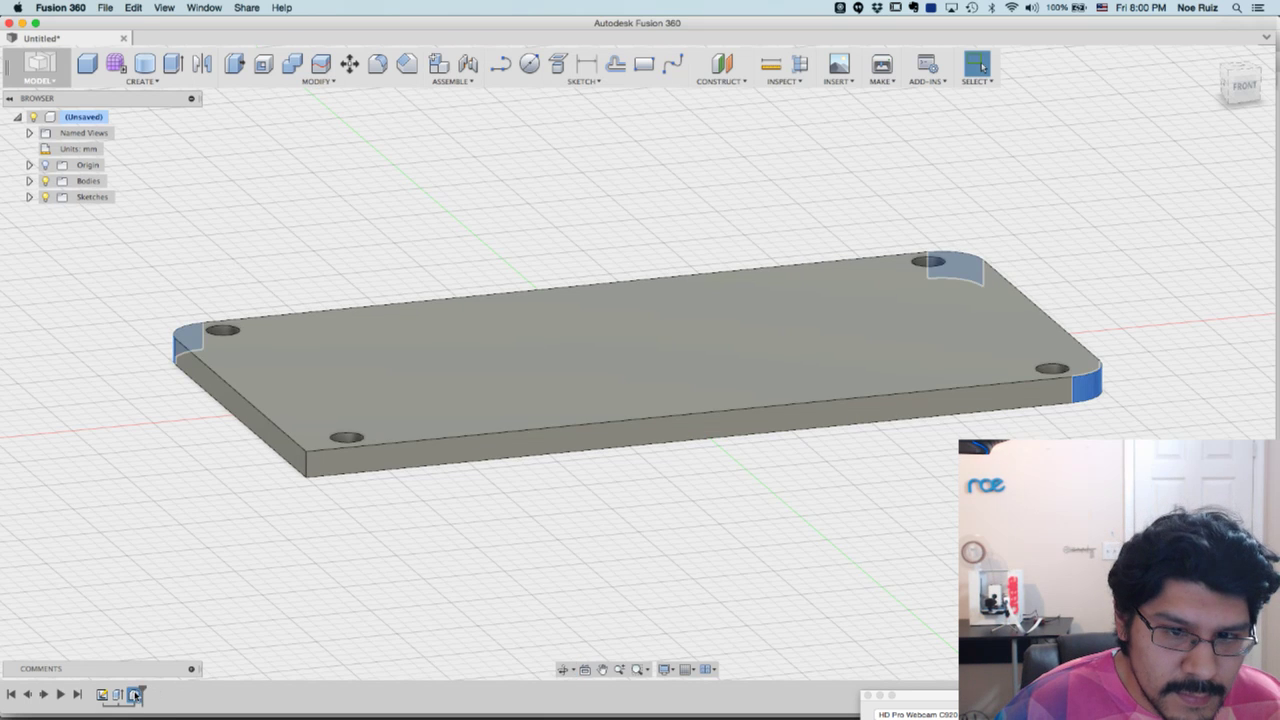
pyautogui.doubleClick(135, 695)
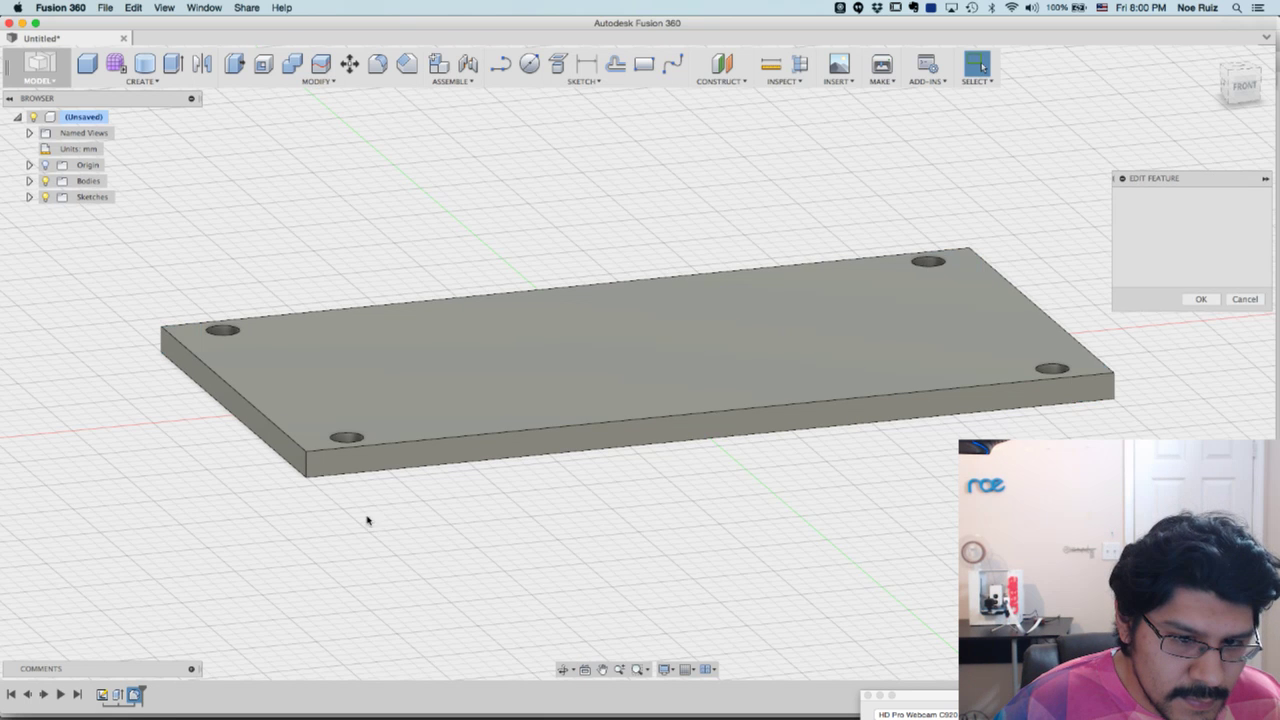
pyautogui.click(307, 458)
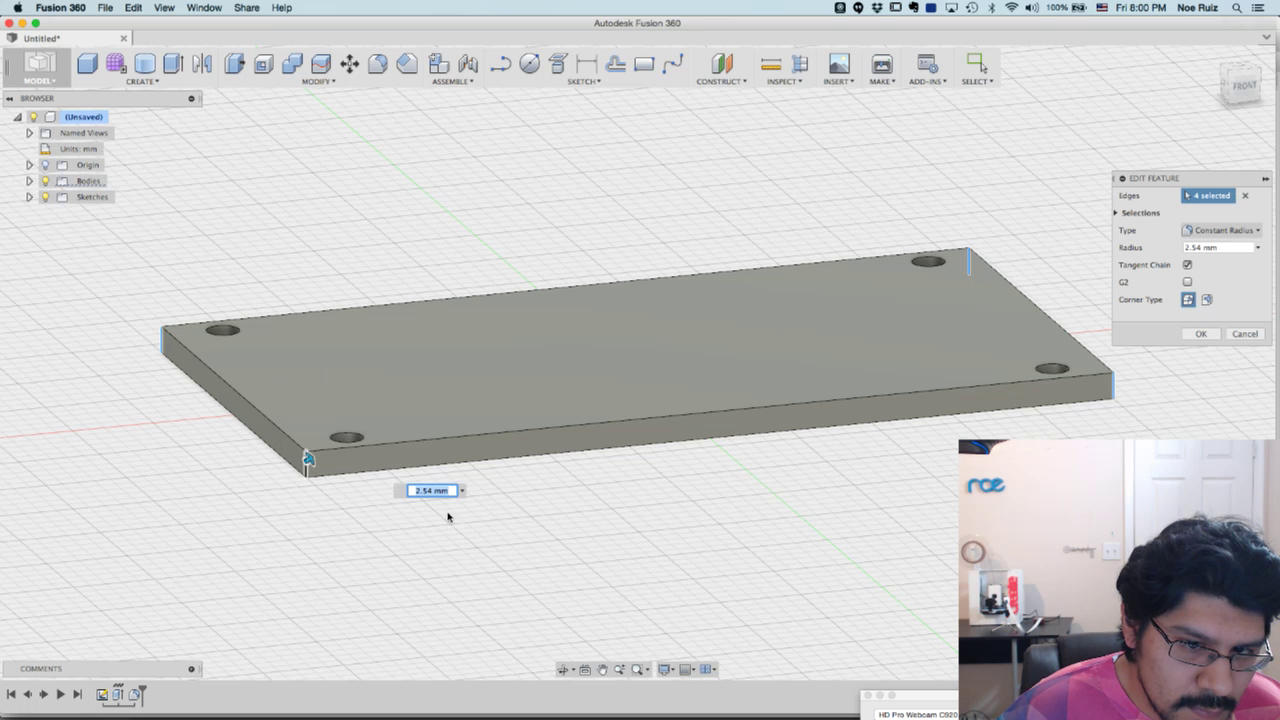
pyautogui.press('Return')
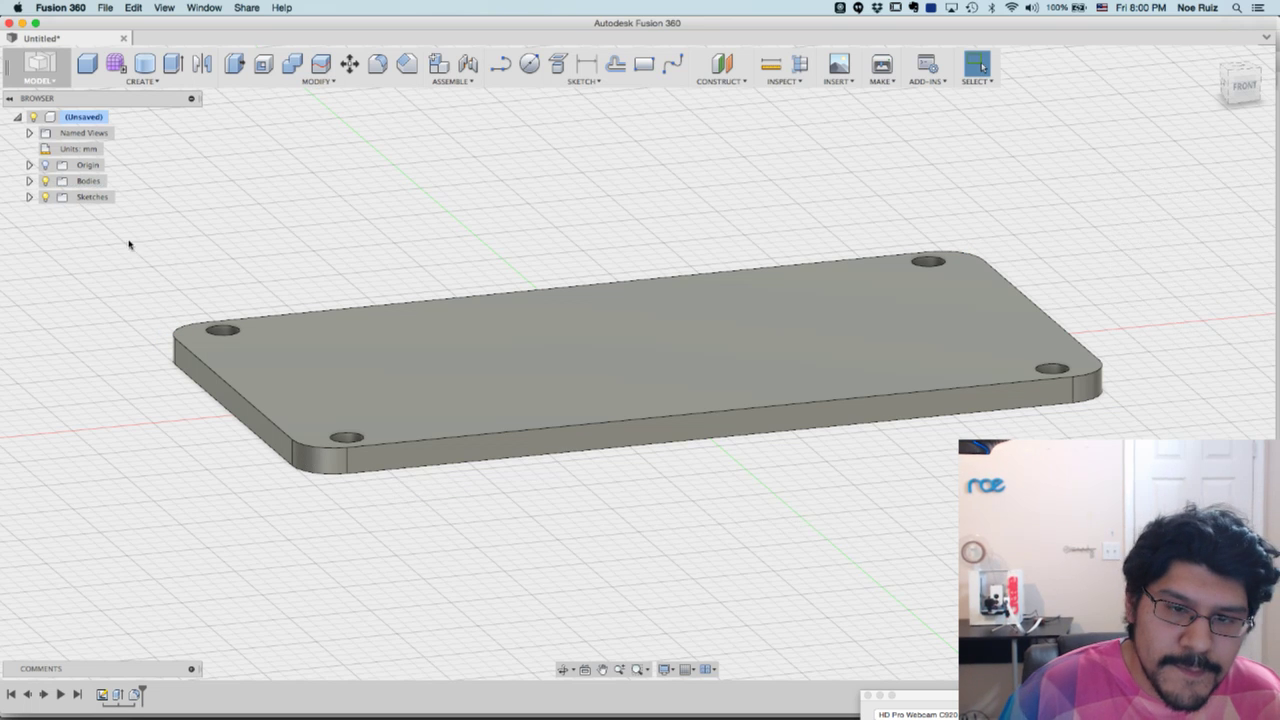
# Show the board sketch and extrude its central rectangular profile 7 mm upward as a new body
pyautogui.click(58, 213)
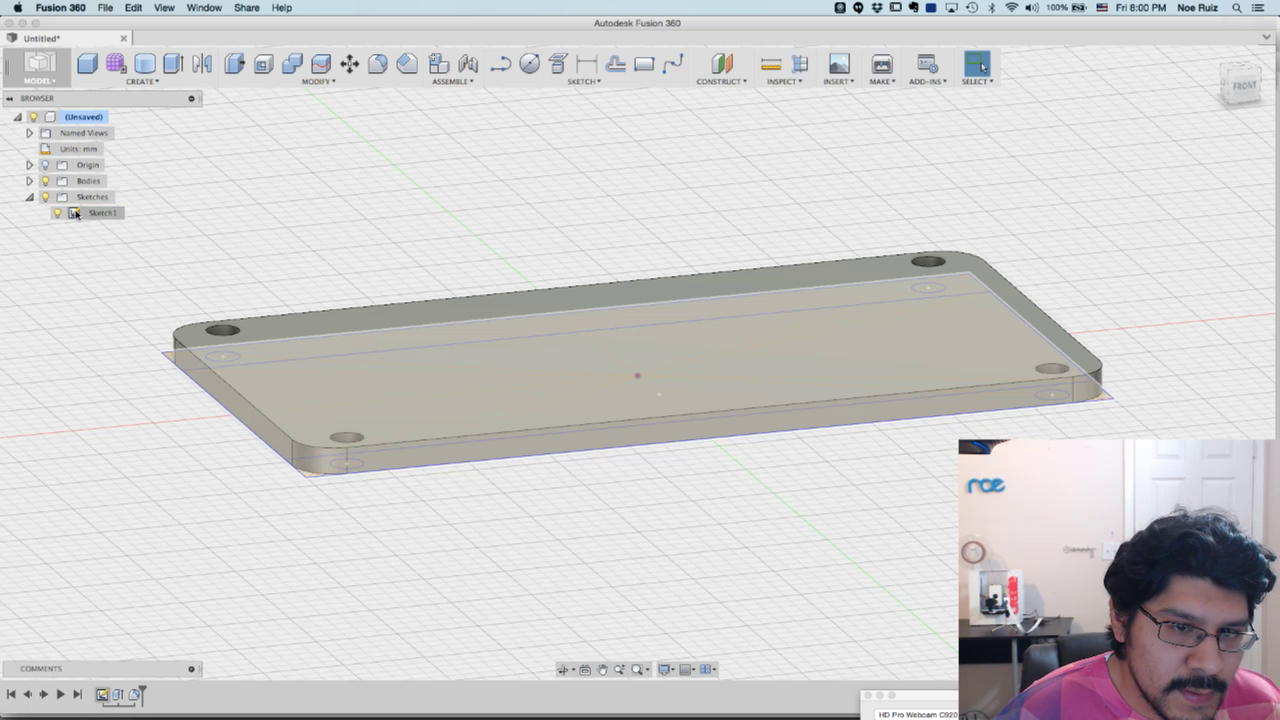
pyautogui.click(75, 213)
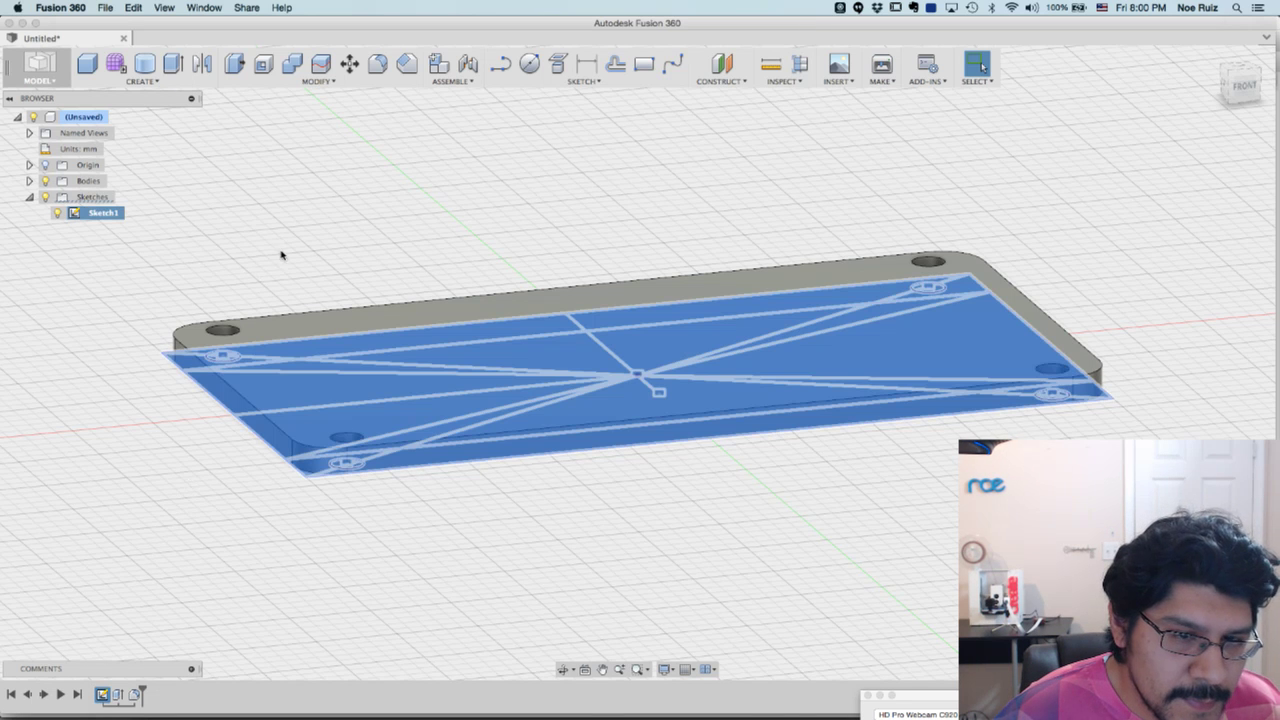
pyautogui.click(168, 425)
pyautogui.keyDown('shift'); pyautogui.moveTo(193, 461); pyautogui.dragTo(194, 446, button='middle'); pyautogui.keyUp('shift')
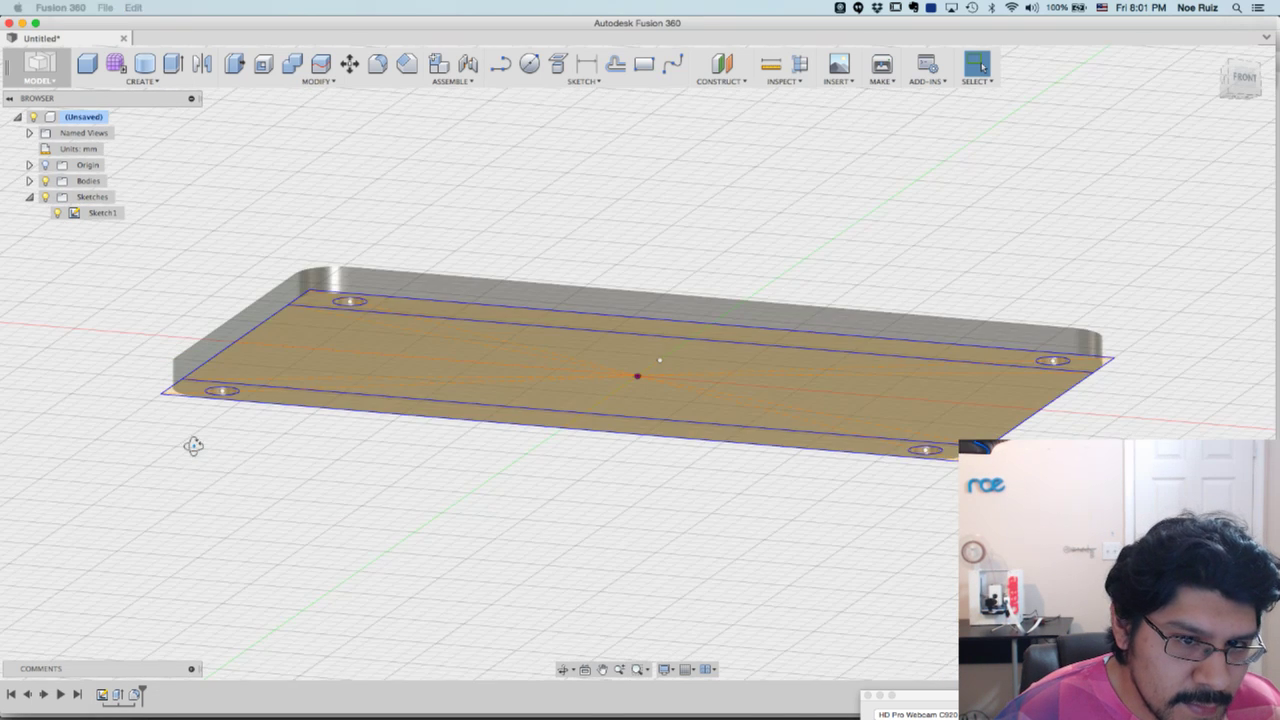
pyautogui.press('e')
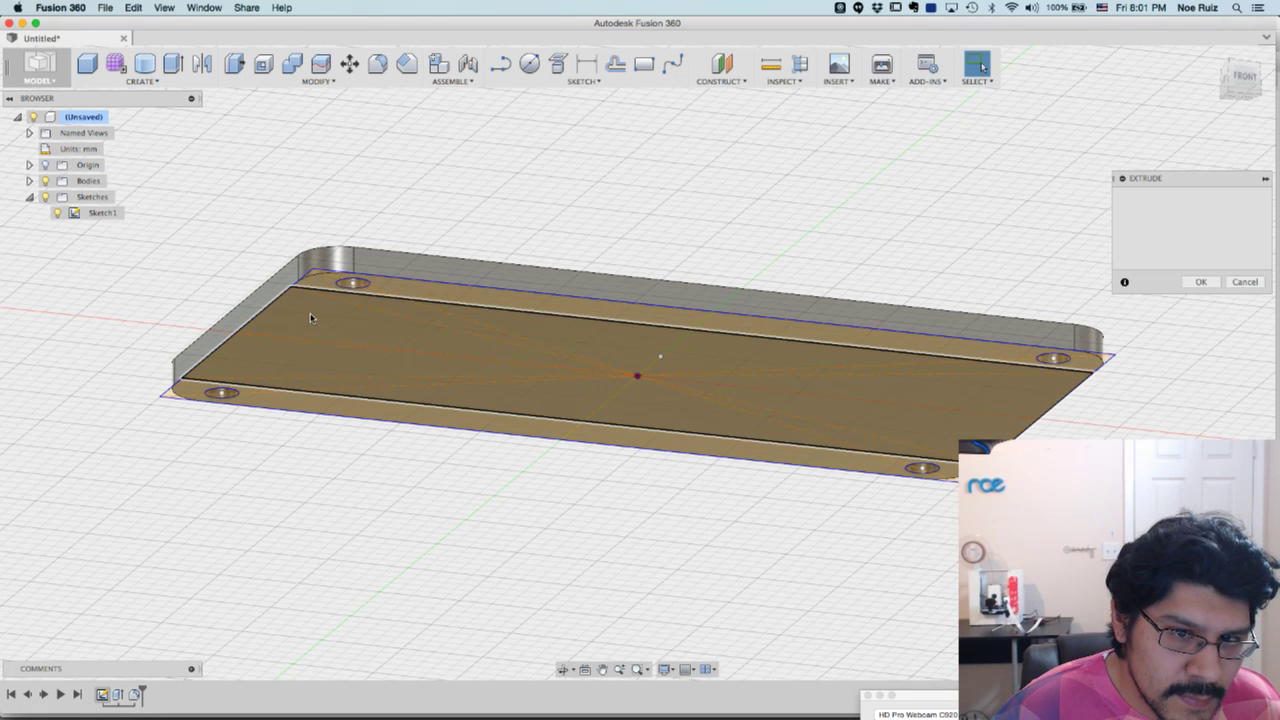
pyautogui.click(344, 364)
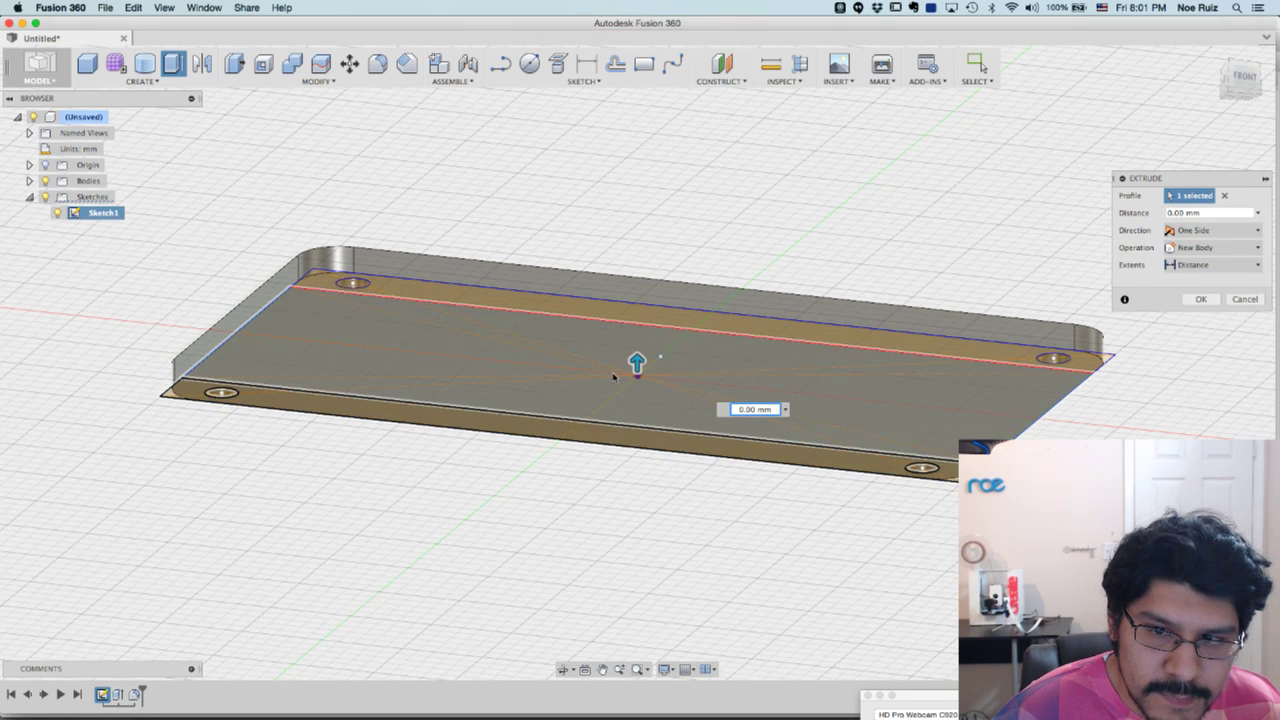
pyautogui.moveTo(639, 320); pyautogui.dragTo(645, 246)
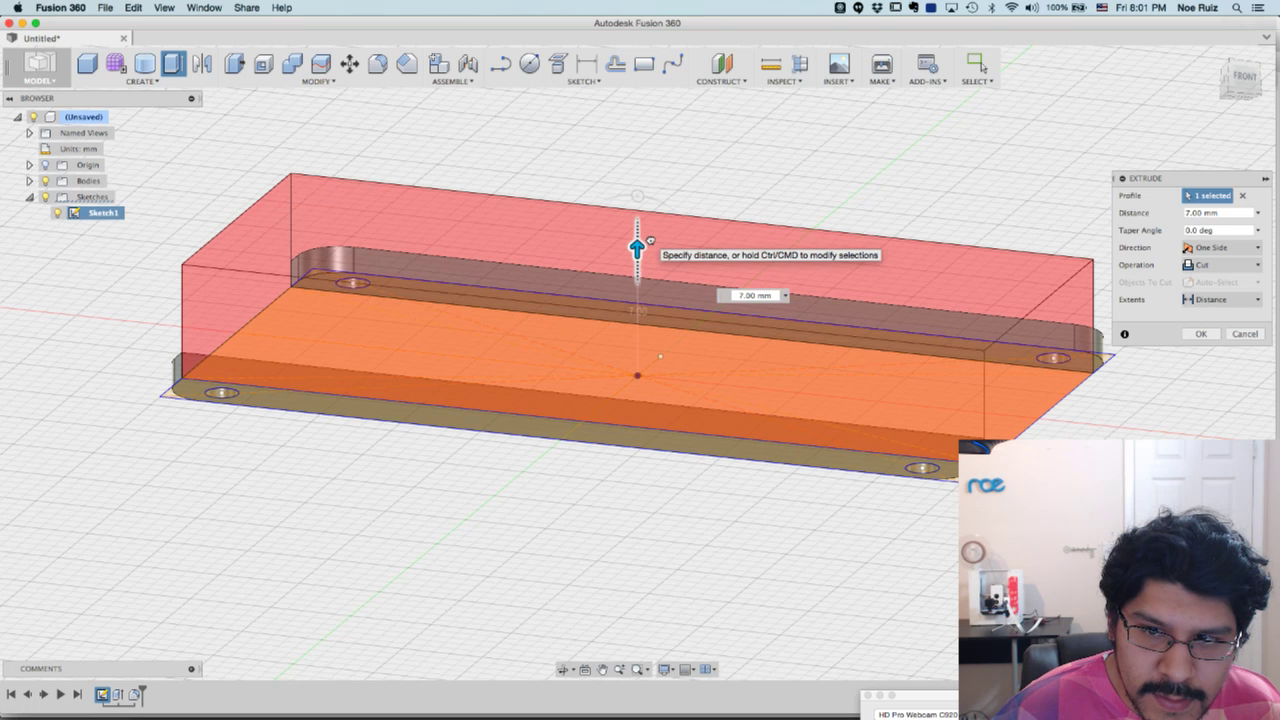
pyautogui.click(1238, 76)
pyautogui.click(1218, 265)
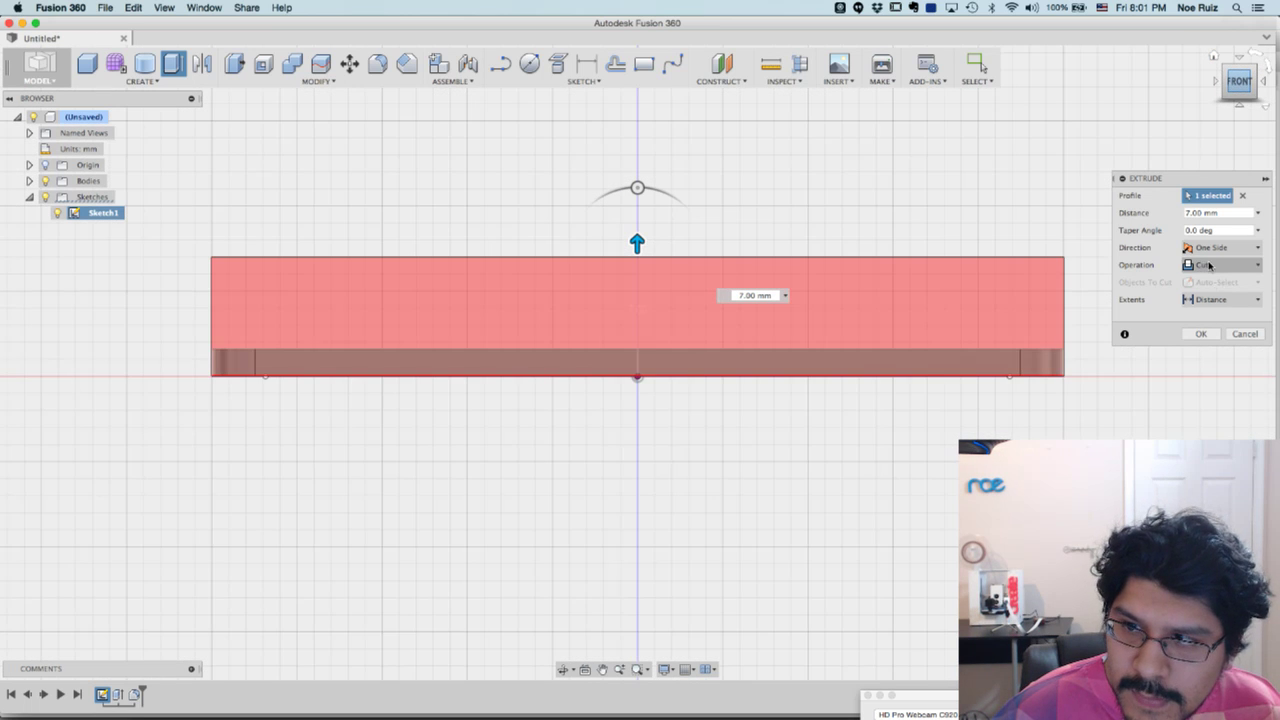
pyautogui.click(1205, 323)
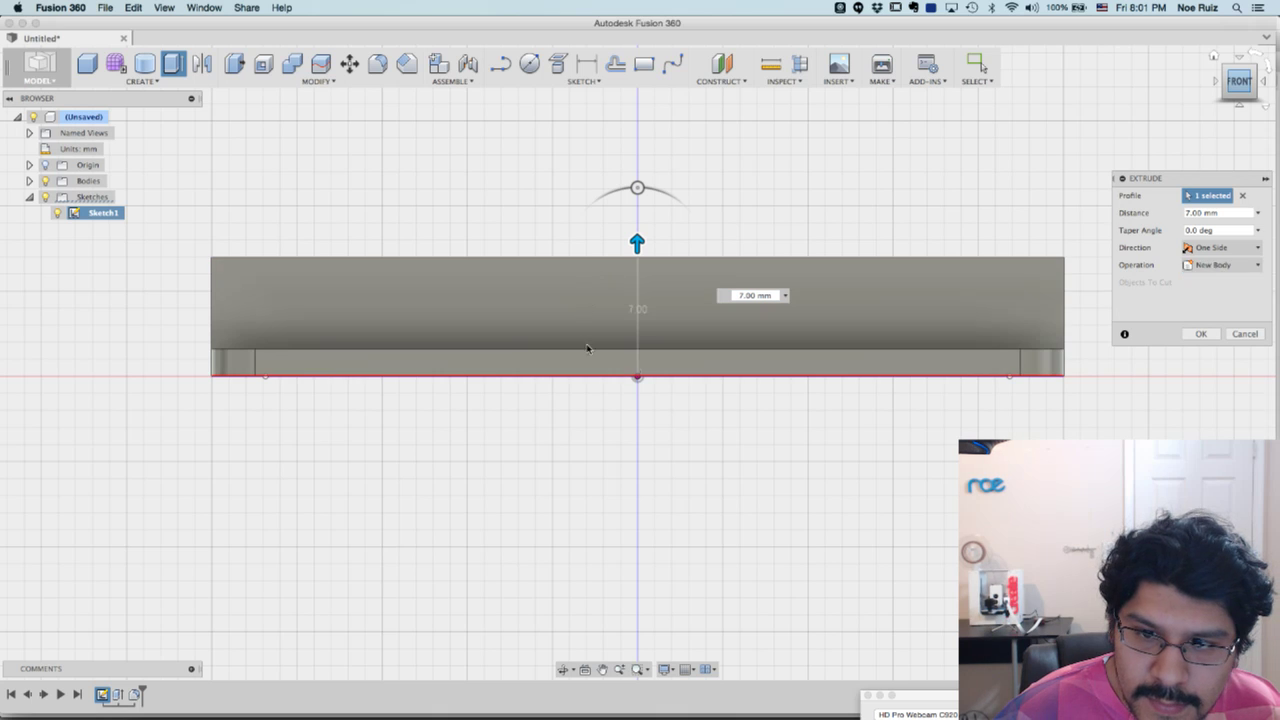
# Make the extrusion two-sided, with a negative second distance that starts the new body at the board's top face
pyautogui.click(1229, 248)
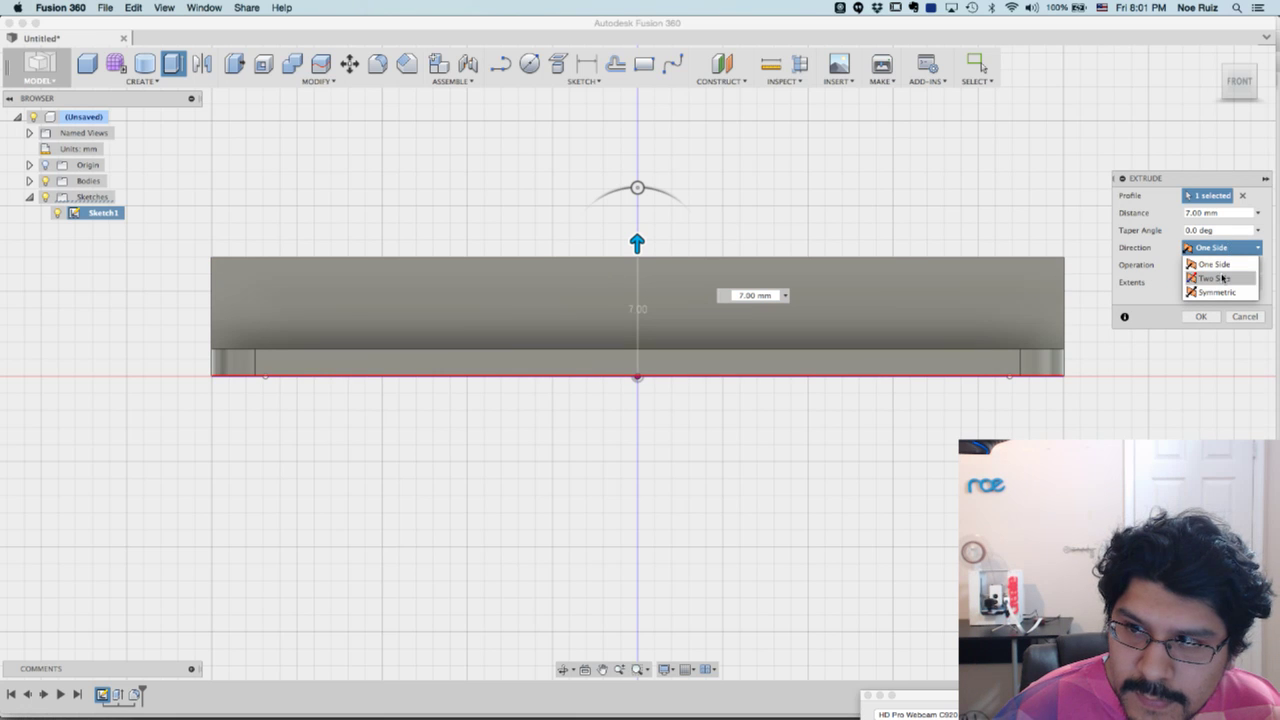
pyautogui.click(1242, 279)
pyautogui.moveTo(638, 390); pyautogui.dragTo(640, 358)
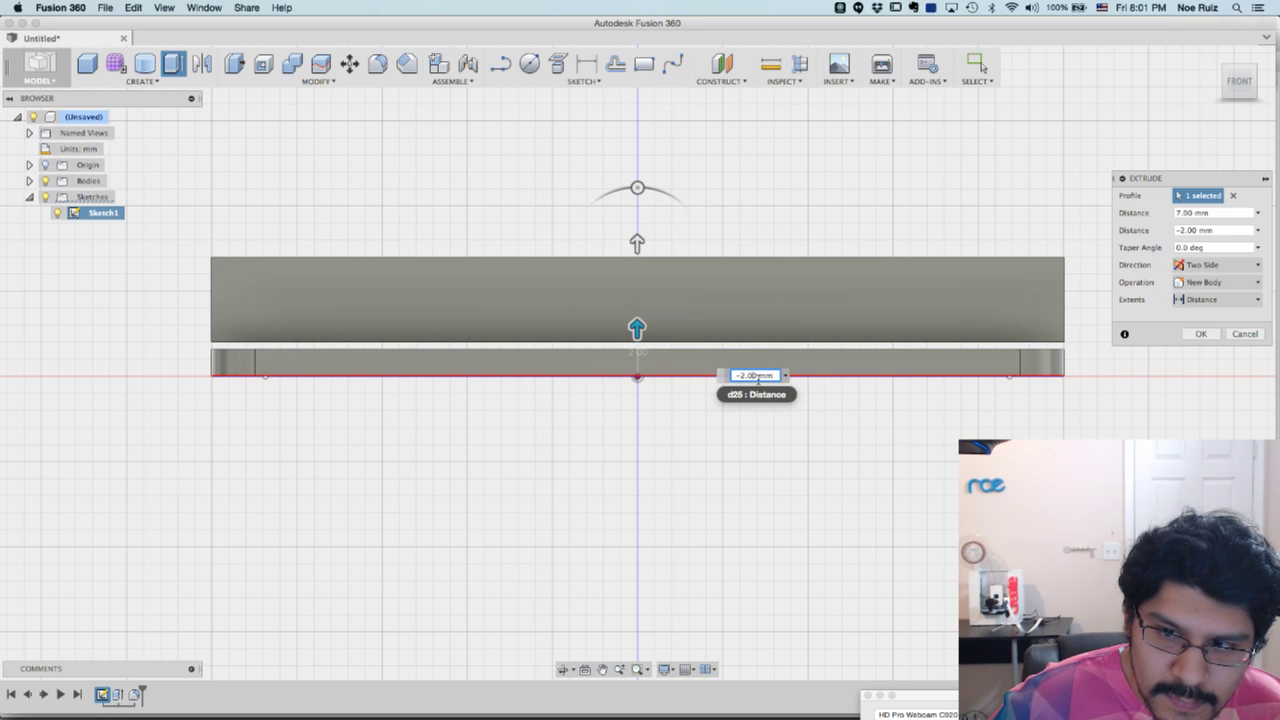
pyautogui.press('Left')
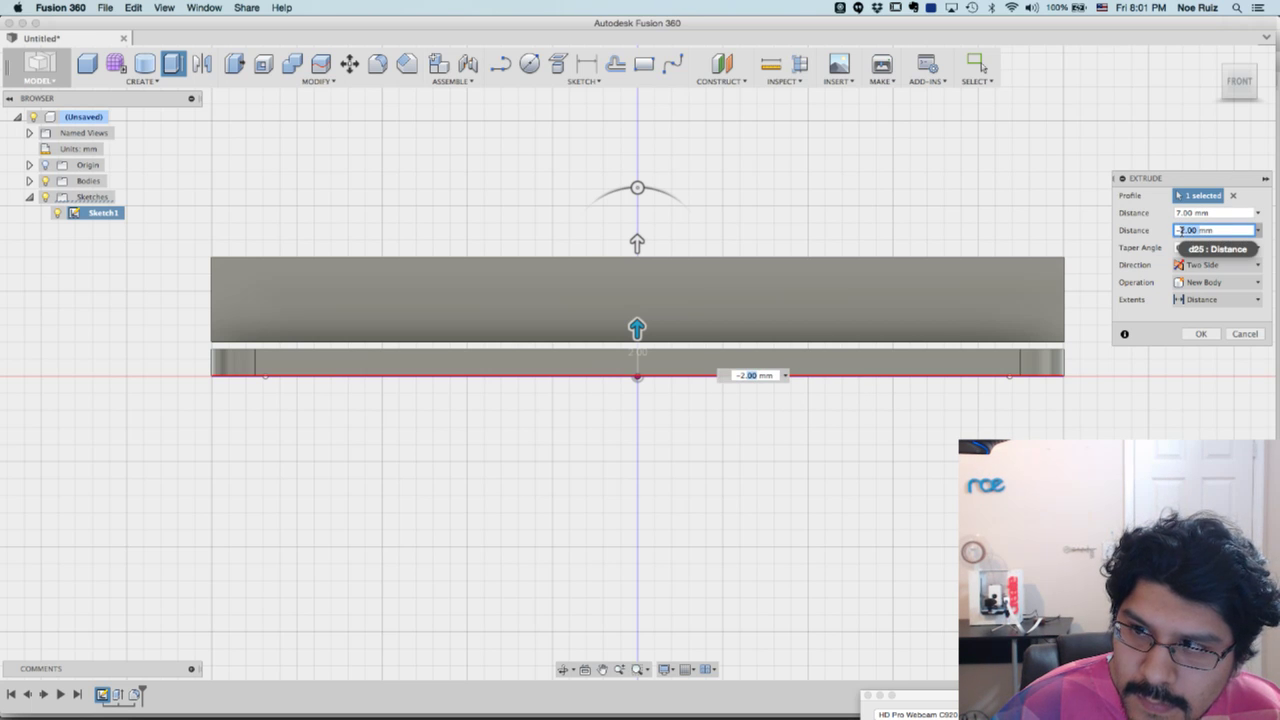
pyautogui.write('10')
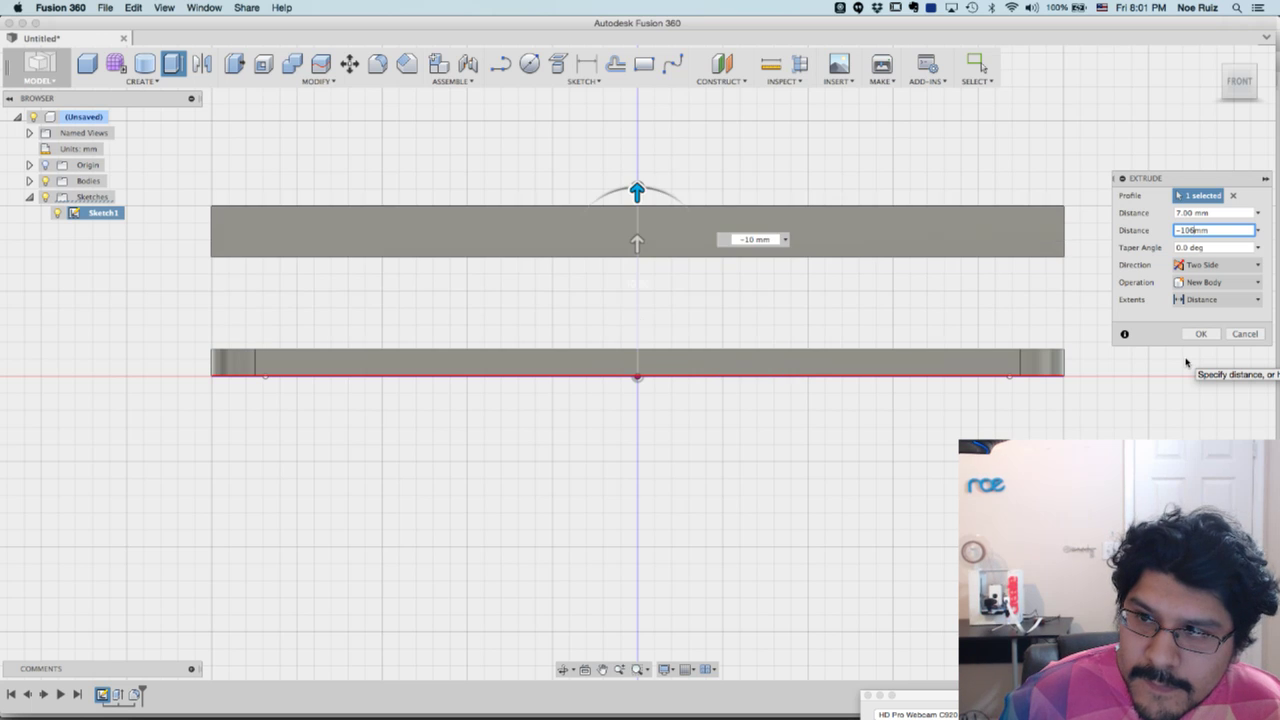
pyautogui.write('6')
pyautogui.press('Return')
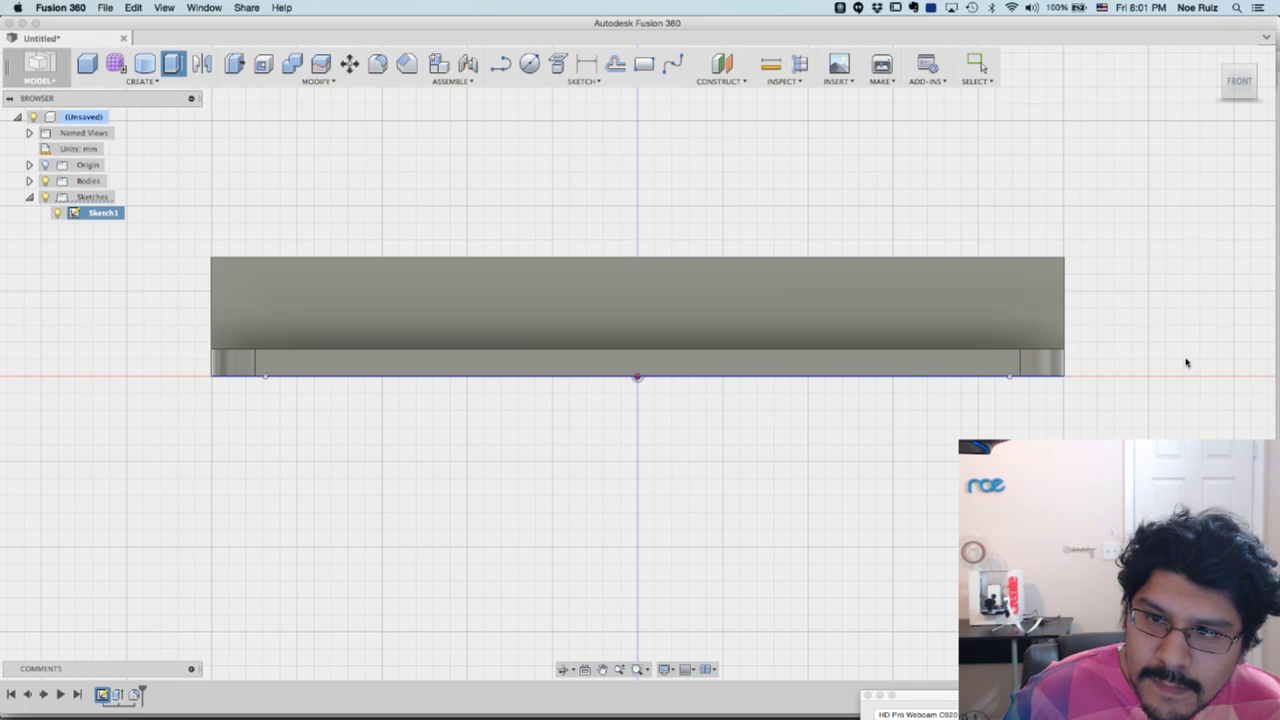
pyautogui.keyDown('shift'); pyautogui.moveTo(217, 223); pyautogui.dragTo(257, 271, button='middle'); pyautogui.keyUp('shift')
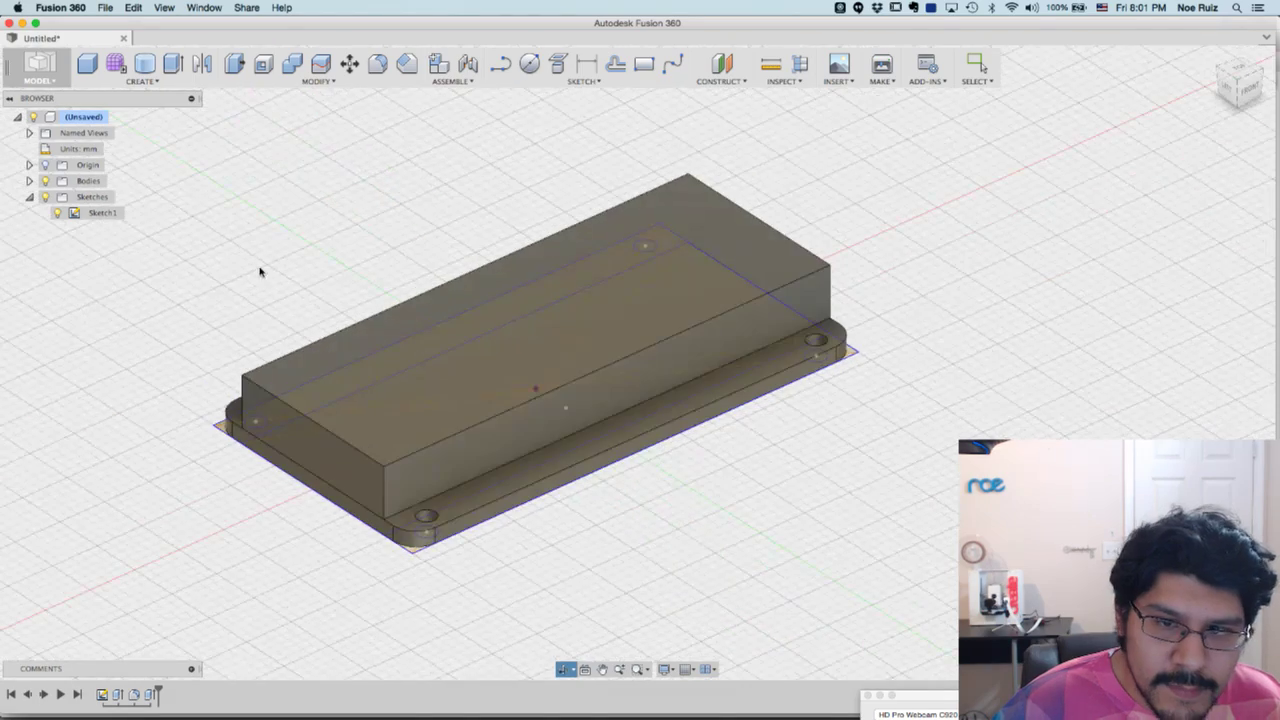
pyautogui.moveTo(327, 313)
pyautogui.keyDown('shift'); pyautogui.mouseDown(button='middle')
pyautogui.moveTo(651, 317)
pyautogui.moveTo(379, 462)
pyautogui.mouseUp(button='middle'); pyautogui.keyUp('shift')
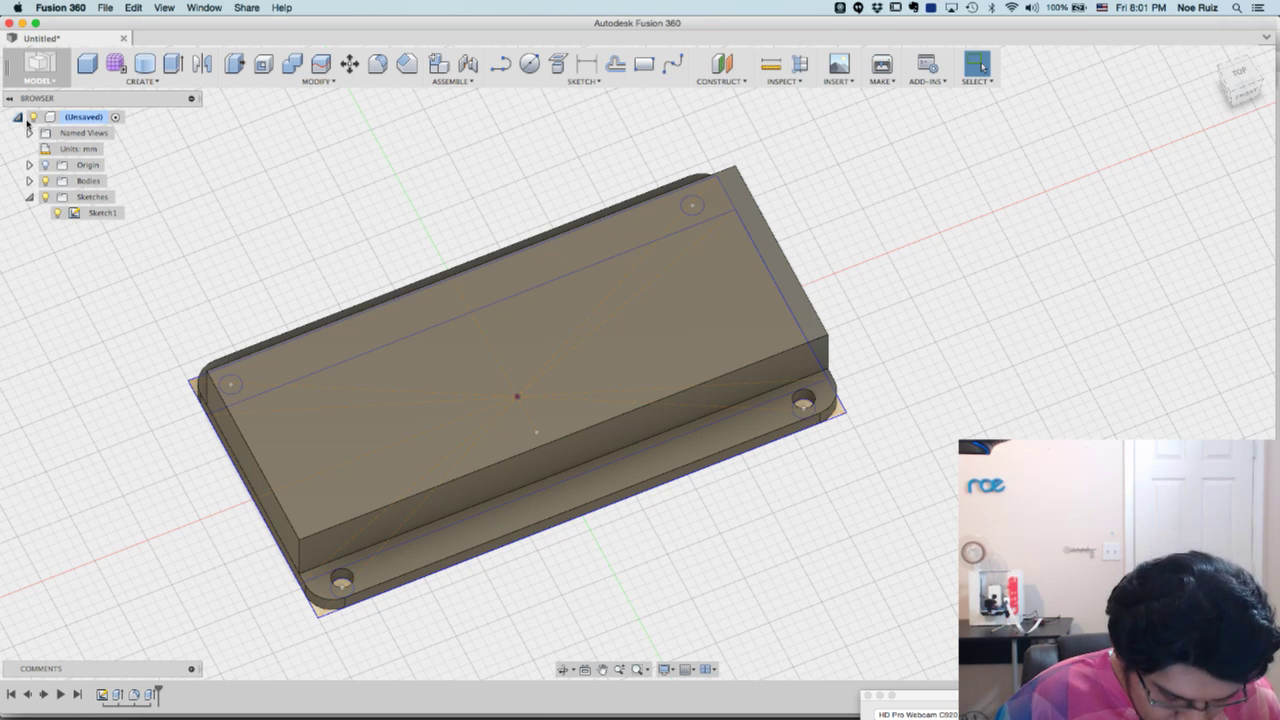
# Open the 7segment backpack design from the project and examine its stacked plates, standoffs and raised display block from several sides
pyautogui.click(11, 38)
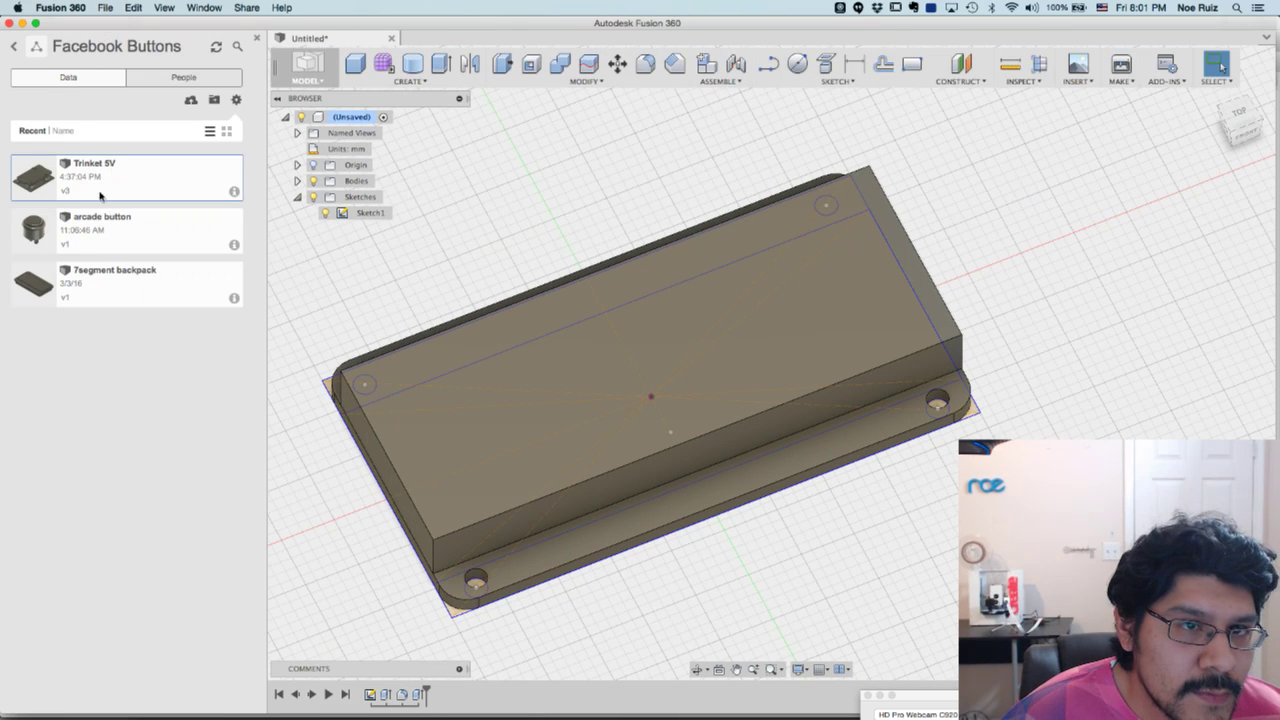
pyautogui.doubleClick(106, 296)
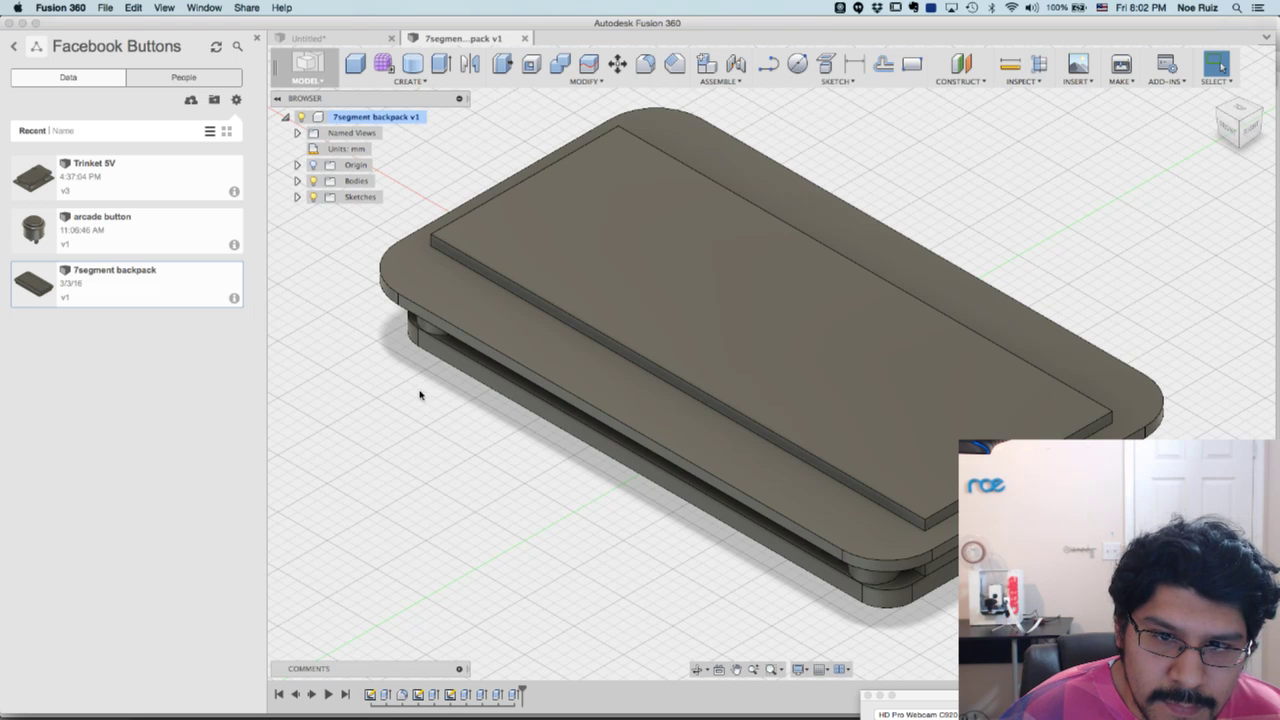
pyautogui.keyDown('shift'); pyautogui.moveTo(430, 514); pyautogui.dragTo(586, 474, button='middle'); pyautogui.keyUp('shift')
pyautogui.keyDown('shift'); pyautogui.moveTo(528, 584); pyautogui.dragTo(531, 514, button='middle'); pyautogui.keyUp('shift')
pyautogui.keyDown('shift'); pyautogui.moveTo(594, 264); pyautogui.dragTo(609, 369, button='middle'); pyautogui.keyUp('shift')
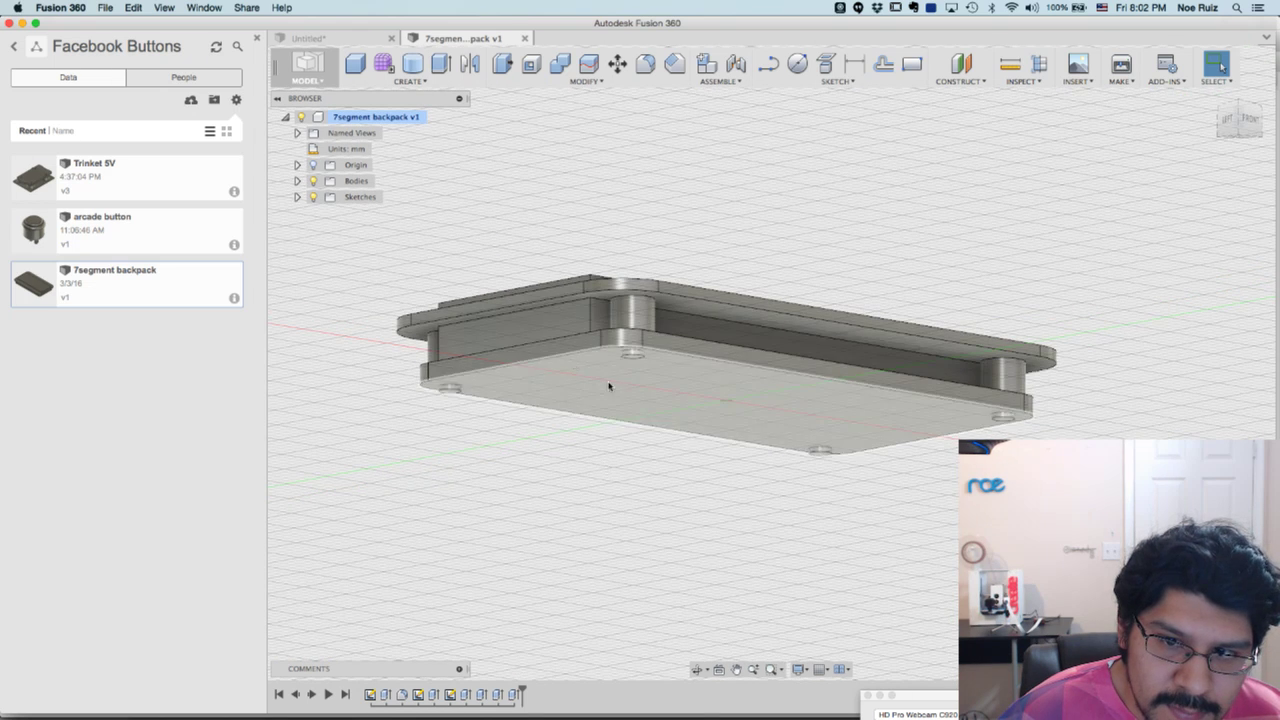
pyautogui.keyDown('shift'); pyautogui.moveTo(780, 238); pyautogui.dragTo(572, 430, button='middle'); pyautogui.keyUp('shift')
pyautogui.click(591, 451)
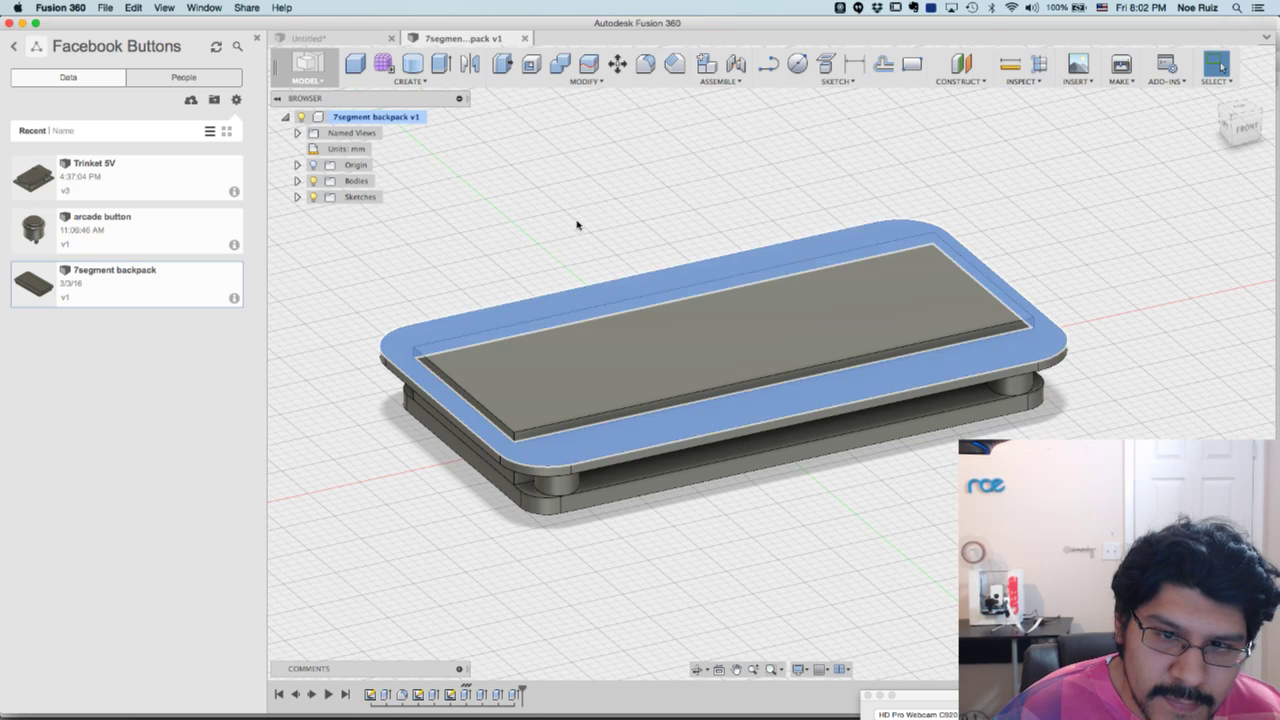
pyautogui.click(1243, 110)
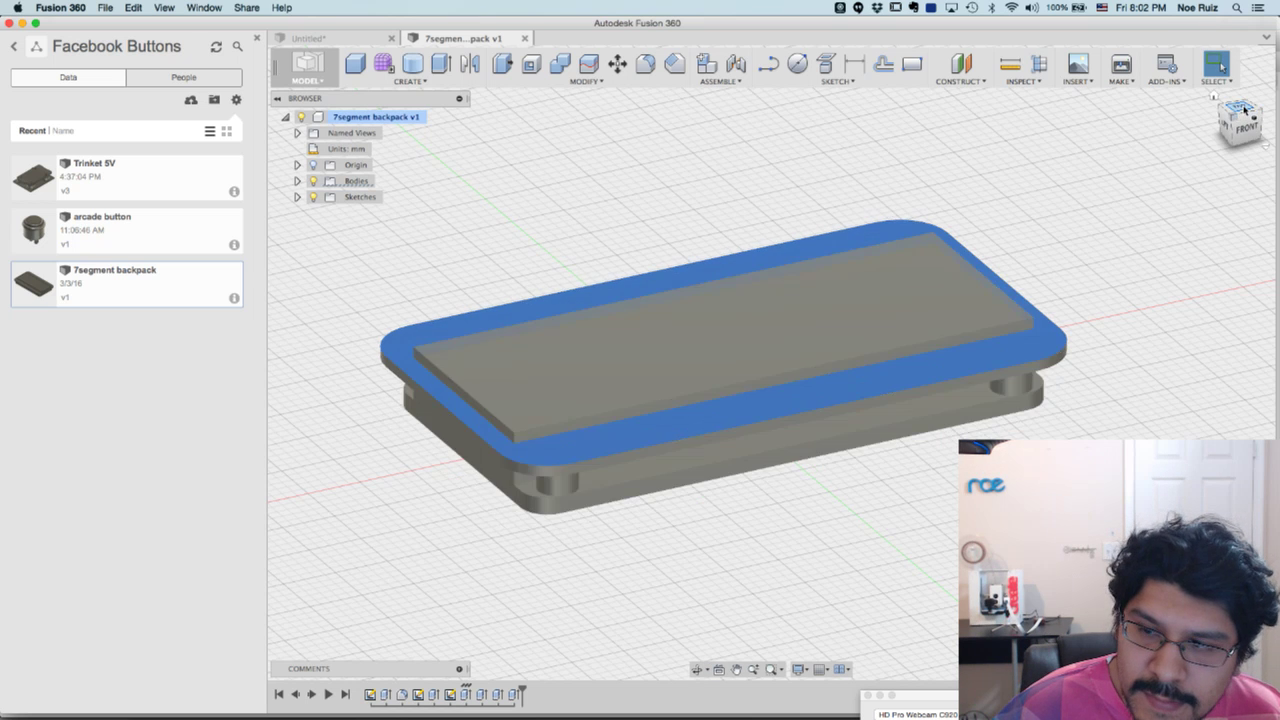
pyautogui.click(562, 126)
pyautogui.keyDown('shift'); pyautogui.moveTo(418, 290); pyautogui.dragTo(592, 282, button='middle'); pyautogui.keyUp('shift')
pyautogui.click(1243, 123)
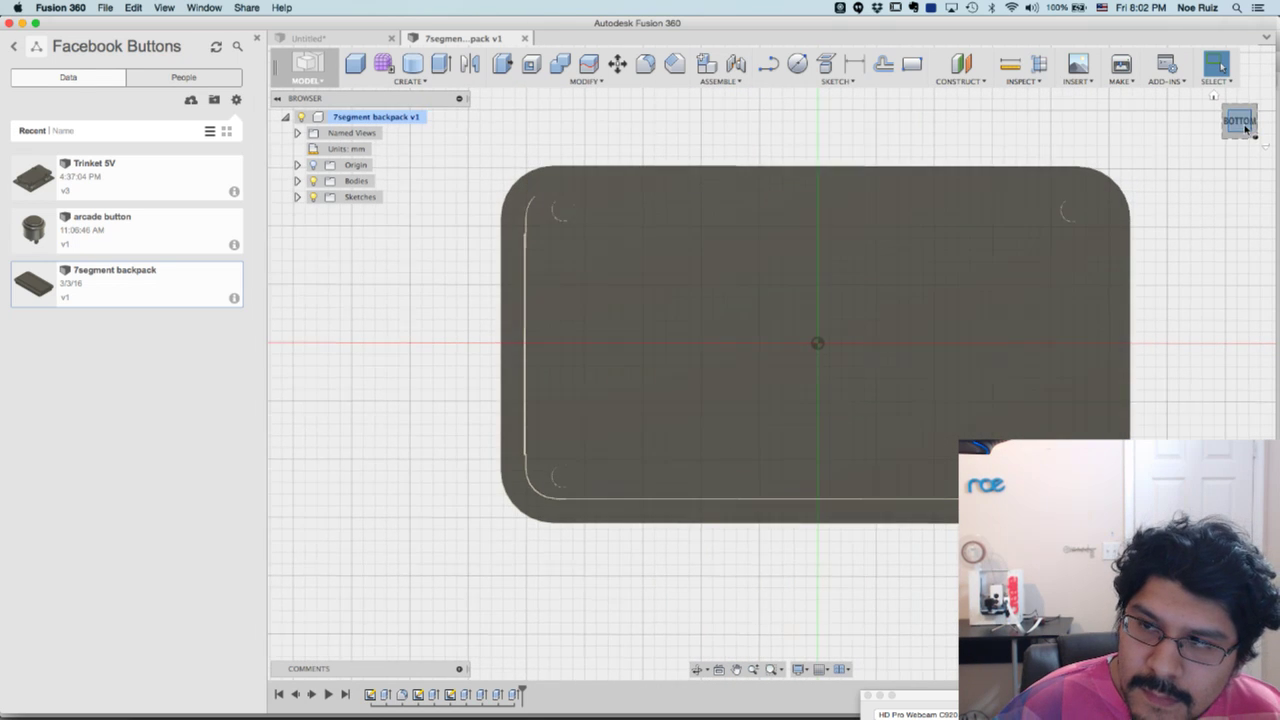
pyautogui.keyDown('shift'); pyautogui.moveTo(634, 572); pyautogui.dragTo(515, 281, button='middle'); pyautogui.keyUp('shift')
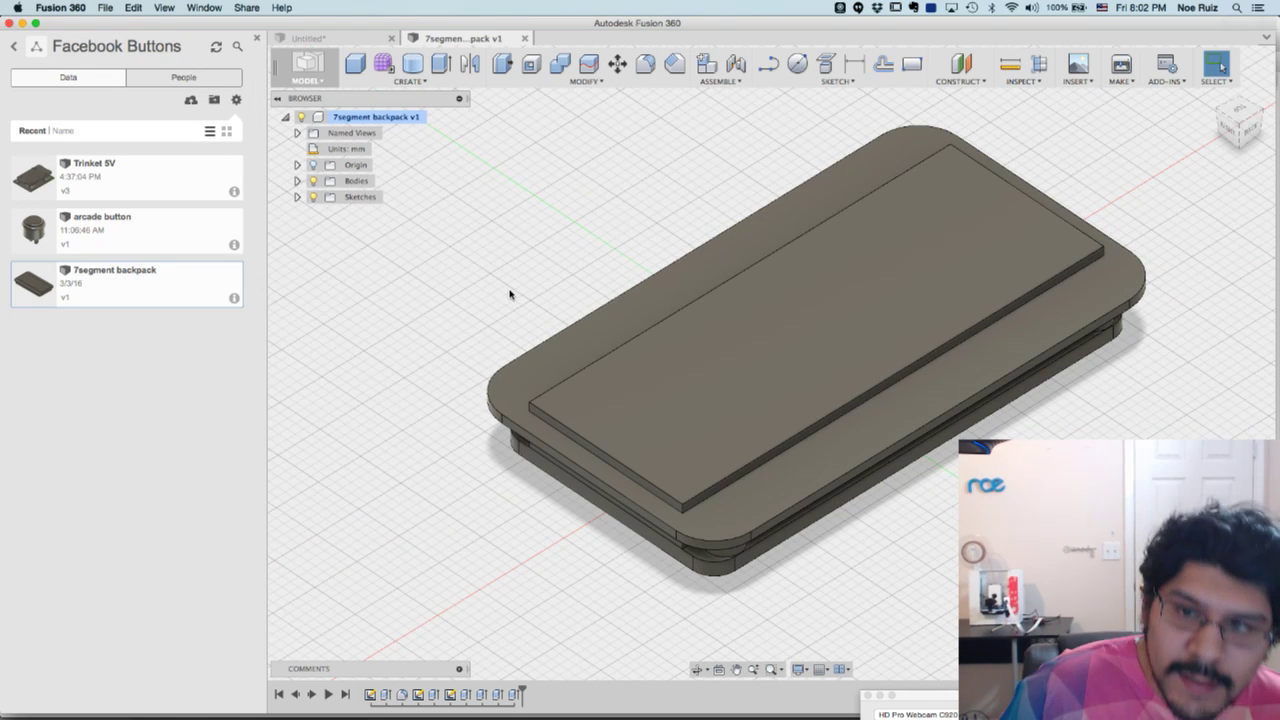
# Switch to Wirecast and take the overhead desk camera shot live
pyautogui.press('super+Tab')
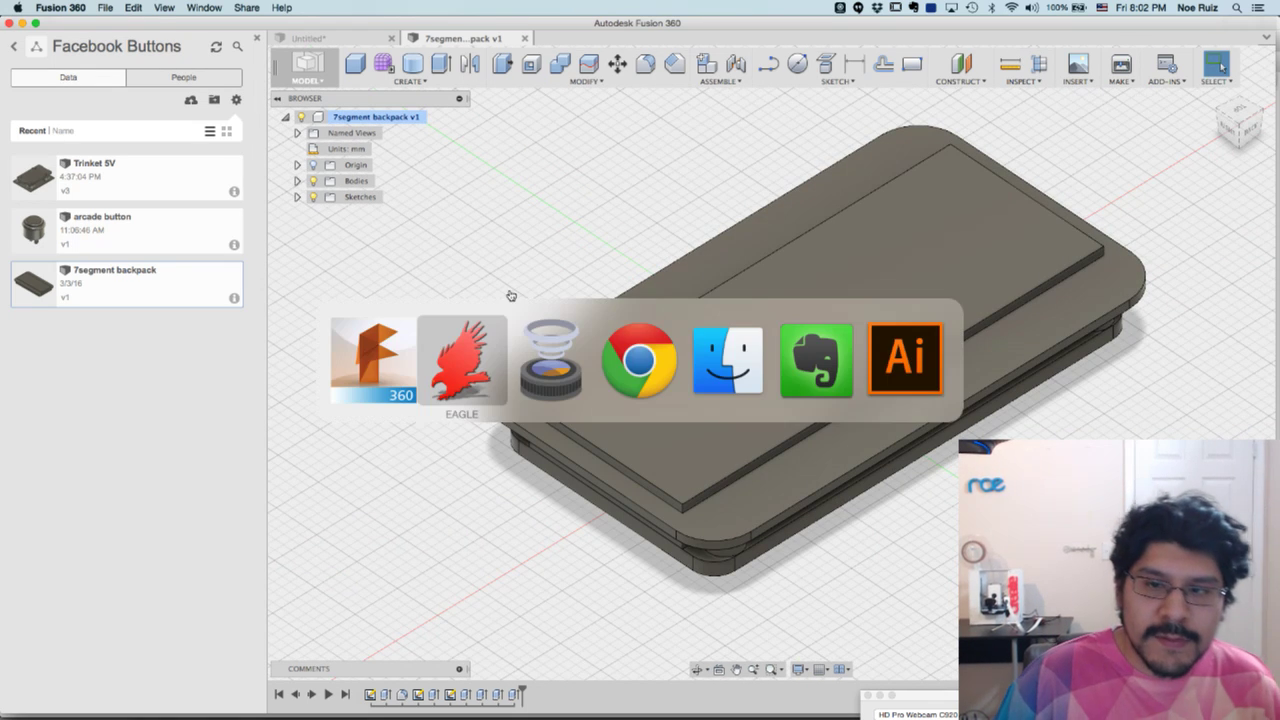
pyautogui.click(564, 342)
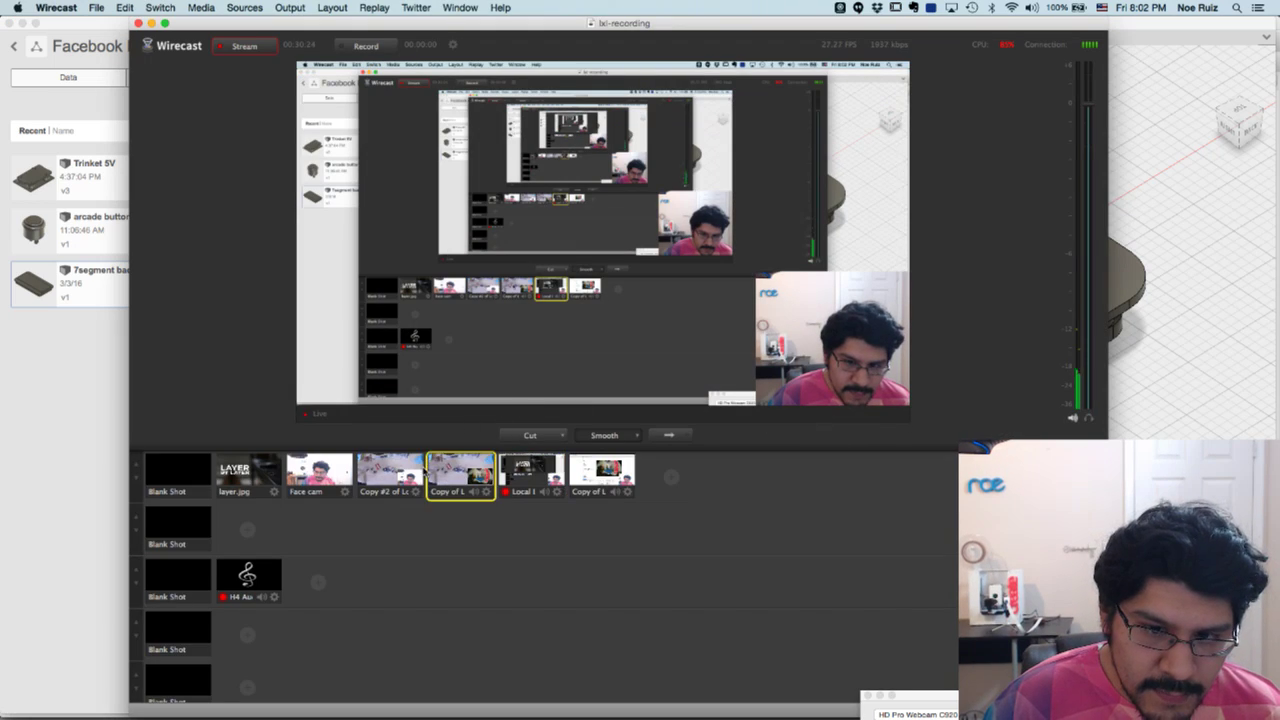
pyautogui.click(670, 437)
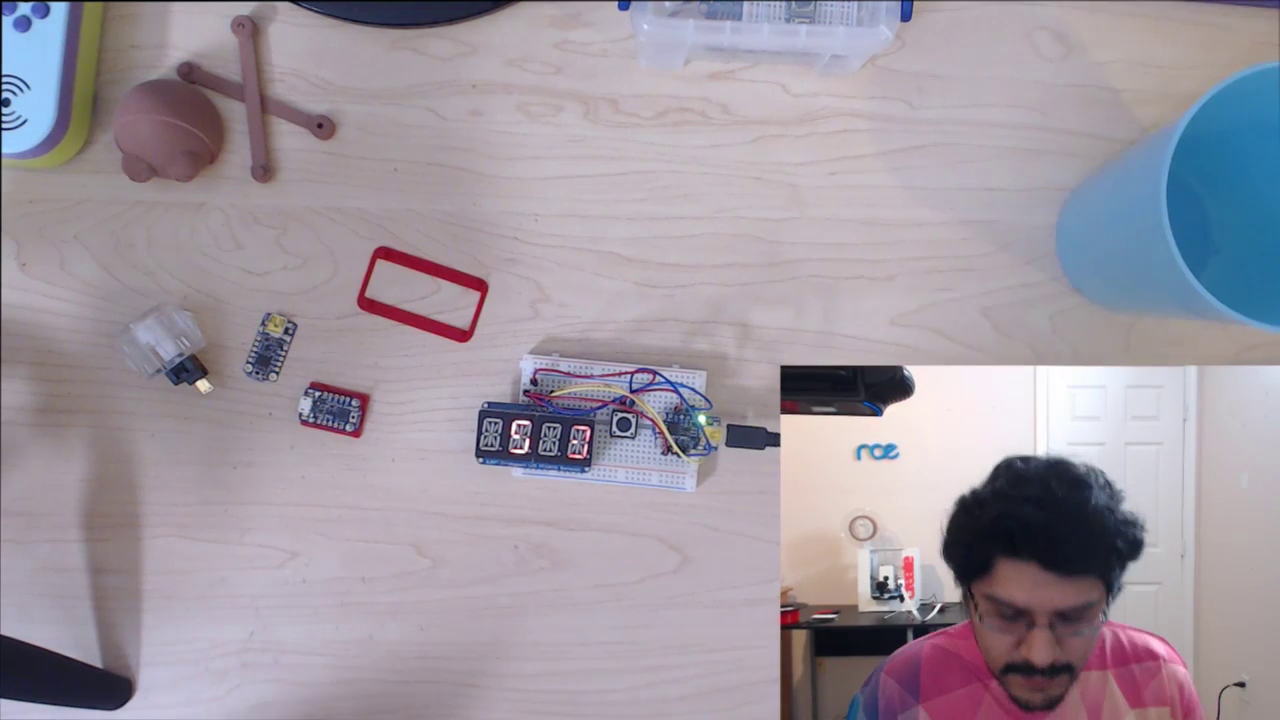
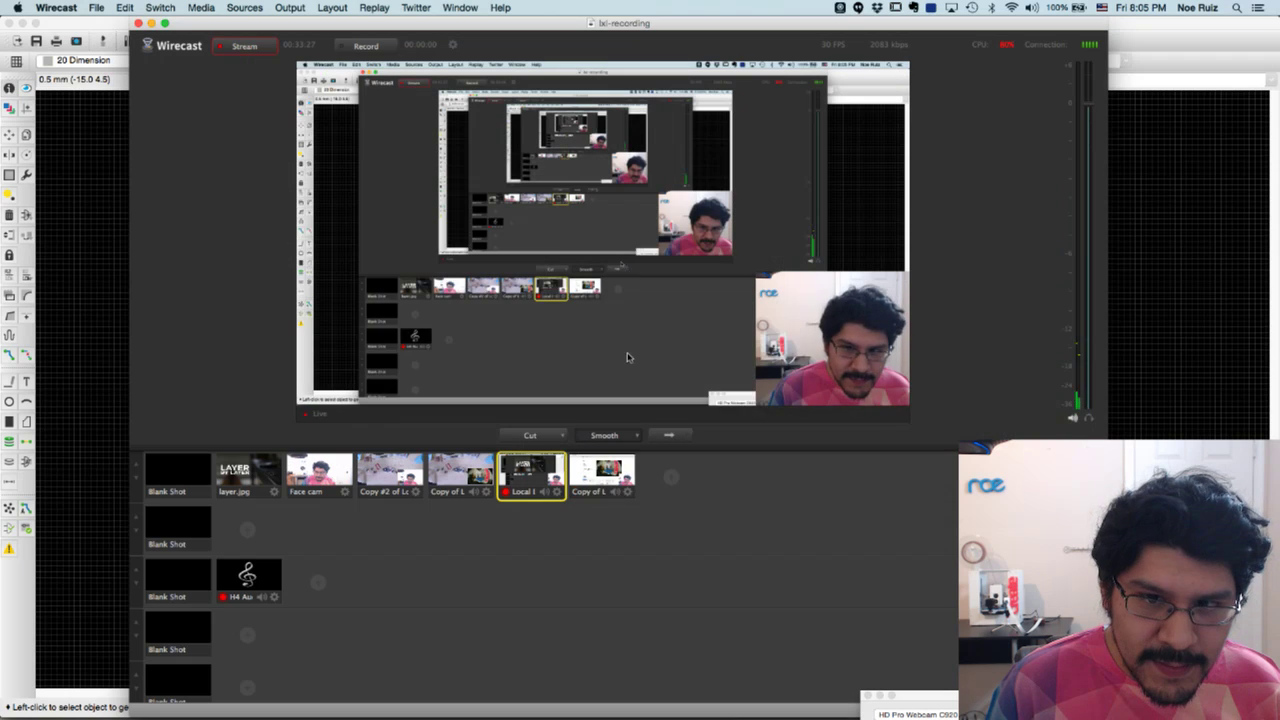
# Switch to EAGLE and examine the dimensioned 7-segment backpack board: its outline, corner radius, mounting holes and display rectangle
pyautogui.press('super+Tab')
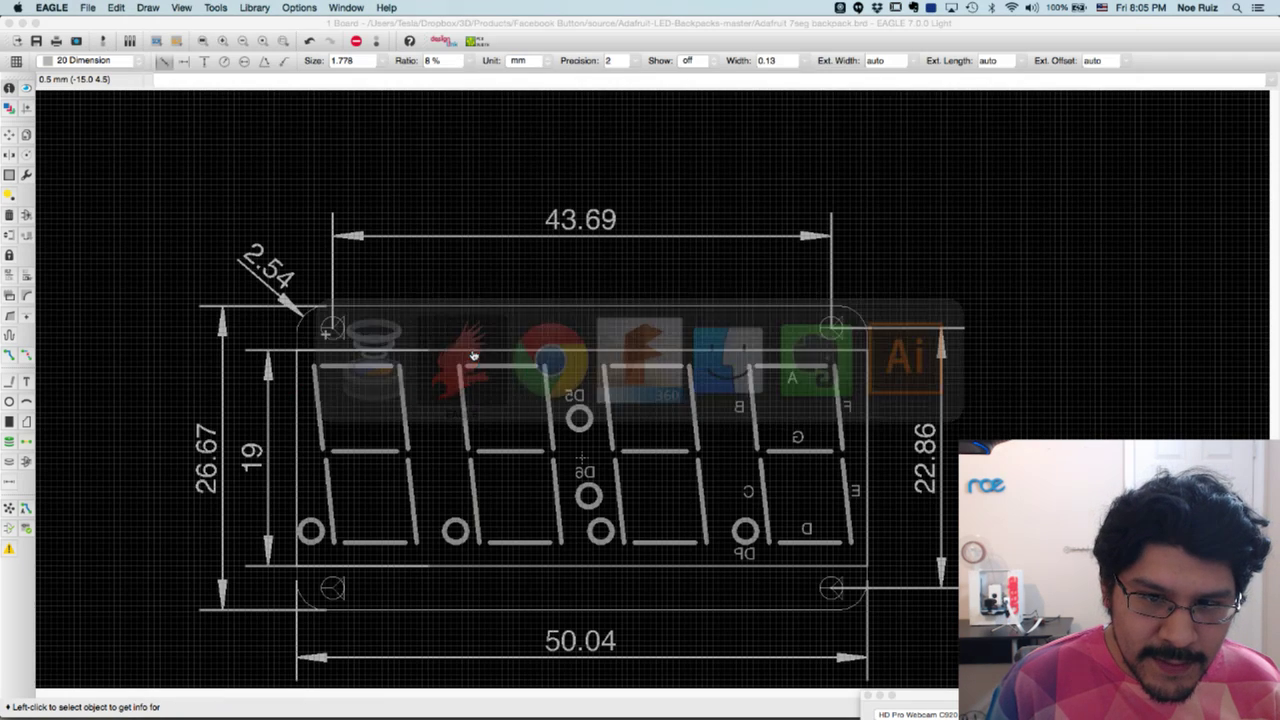
pyautogui.scroll(5, 409, 277)
pyautogui.scroll(-3, 478, 340)
pyautogui.scroll(3, 434, 296)
pyautogui.scroll(1, 468, 314)
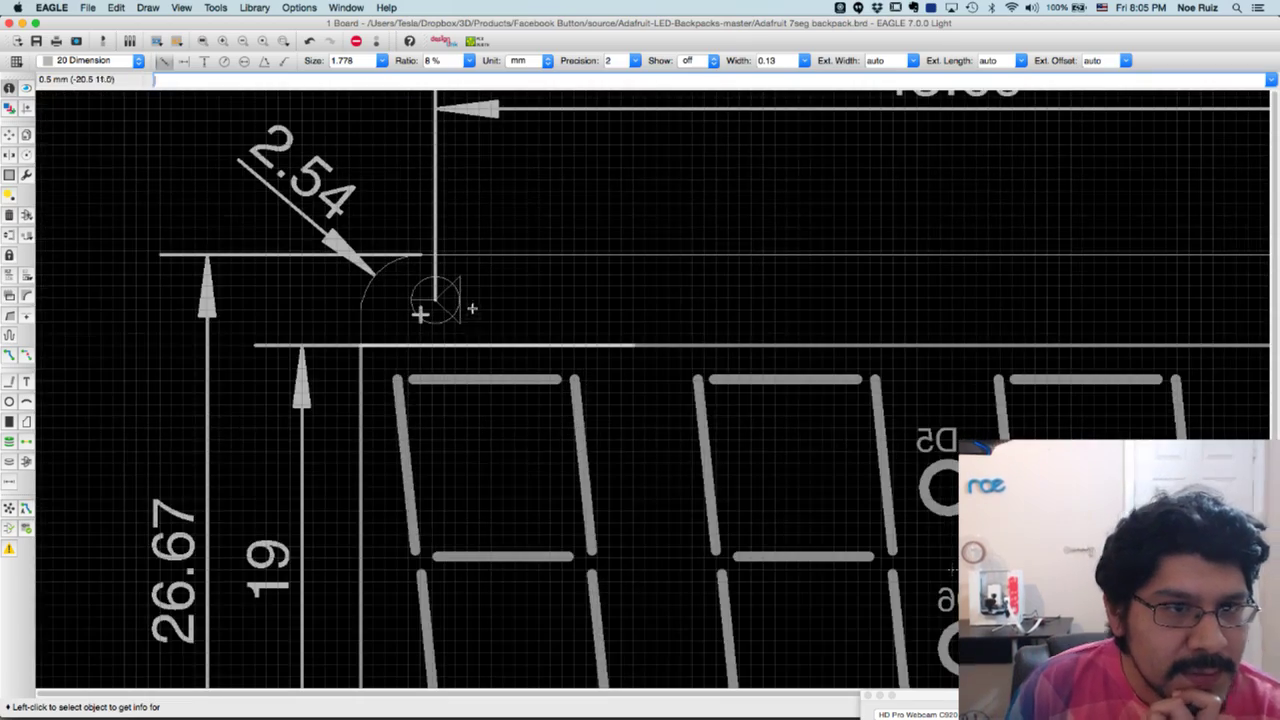
pyautogui.scroll(-8, 472, 309)
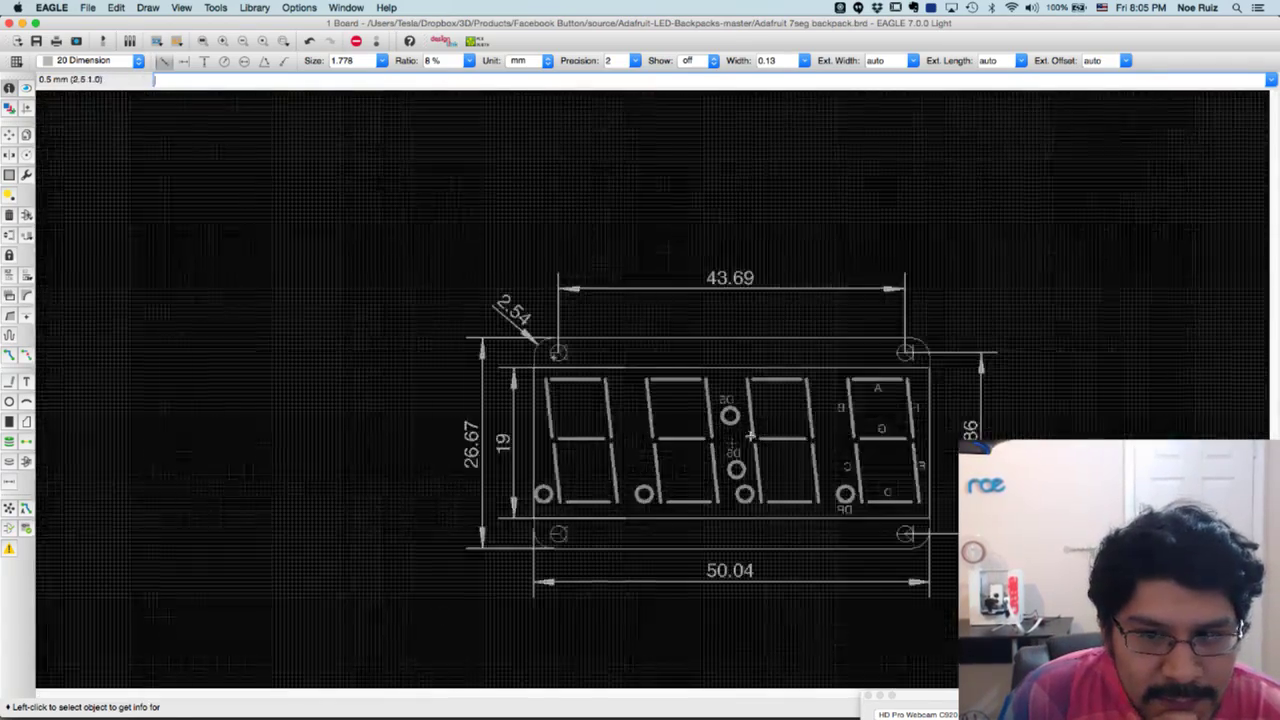
pyautogui.scroll(6, 550, 316)
pyautogui.scroll(-1, 643, 358)
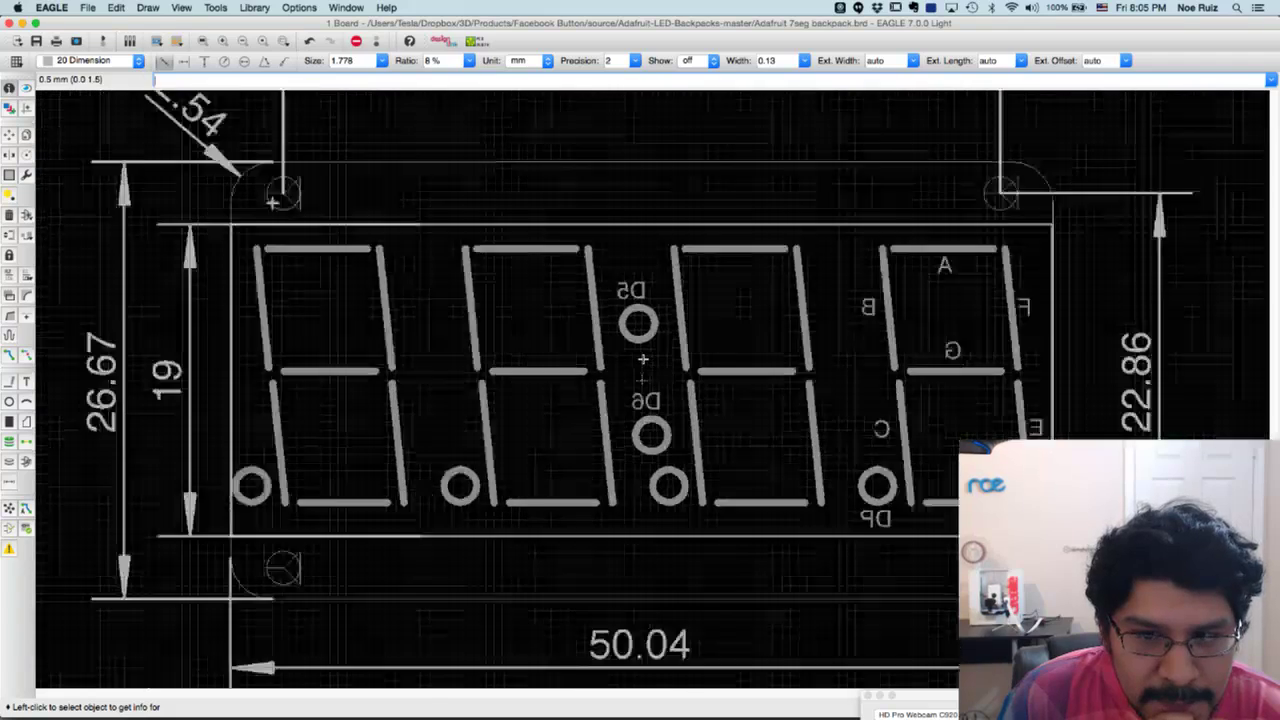
pyautogui.scroll(-1, 643, 358)
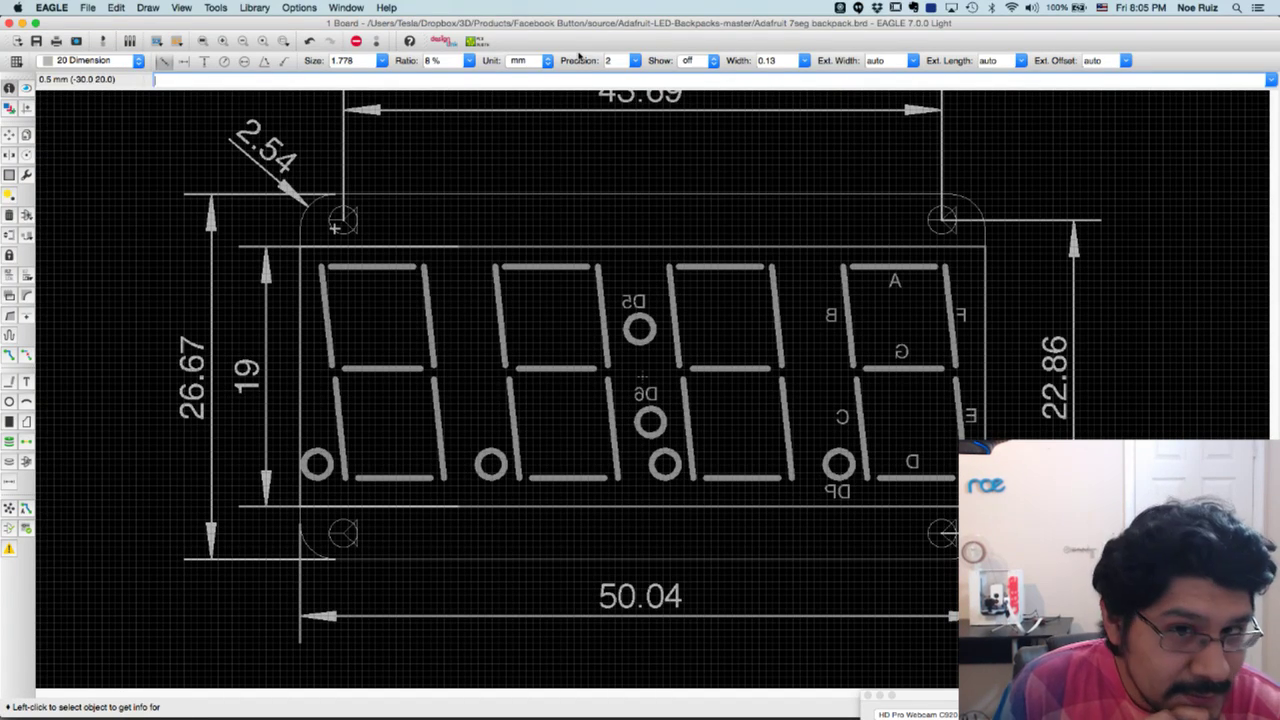
pyautogui.scroll(-2, 614, 325)
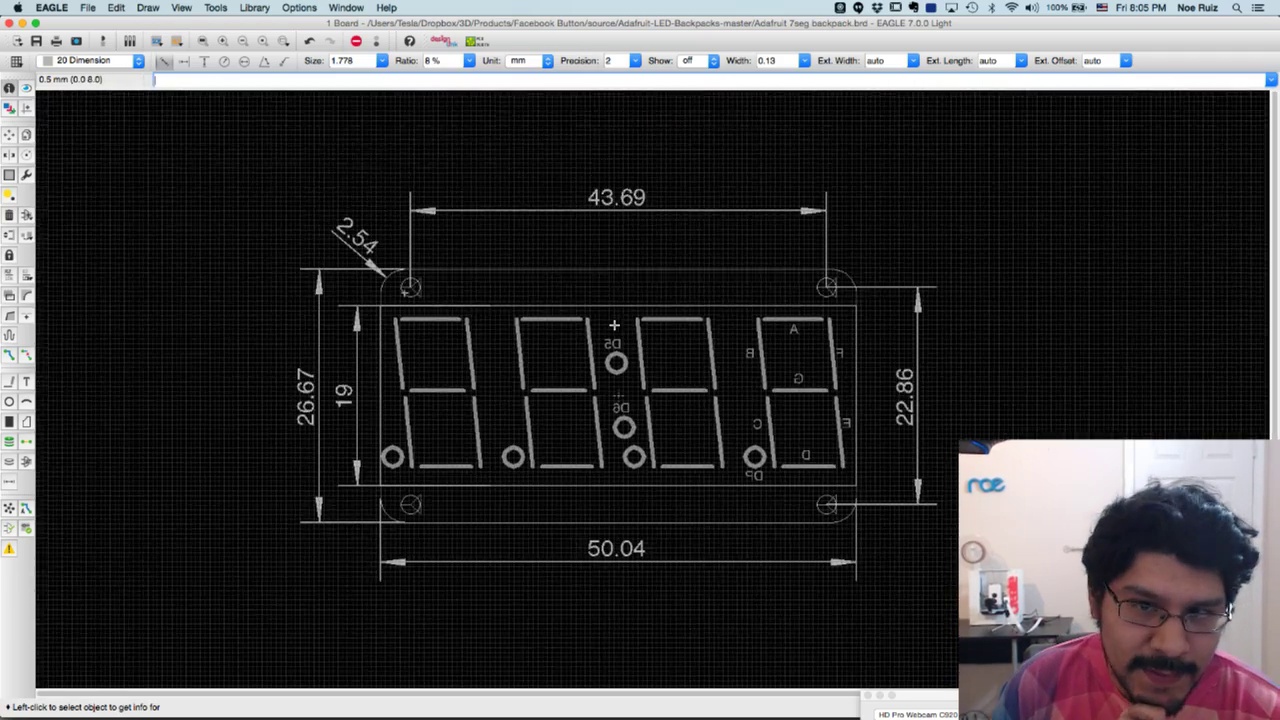
pyautogui.scroll(2, 611, 305)
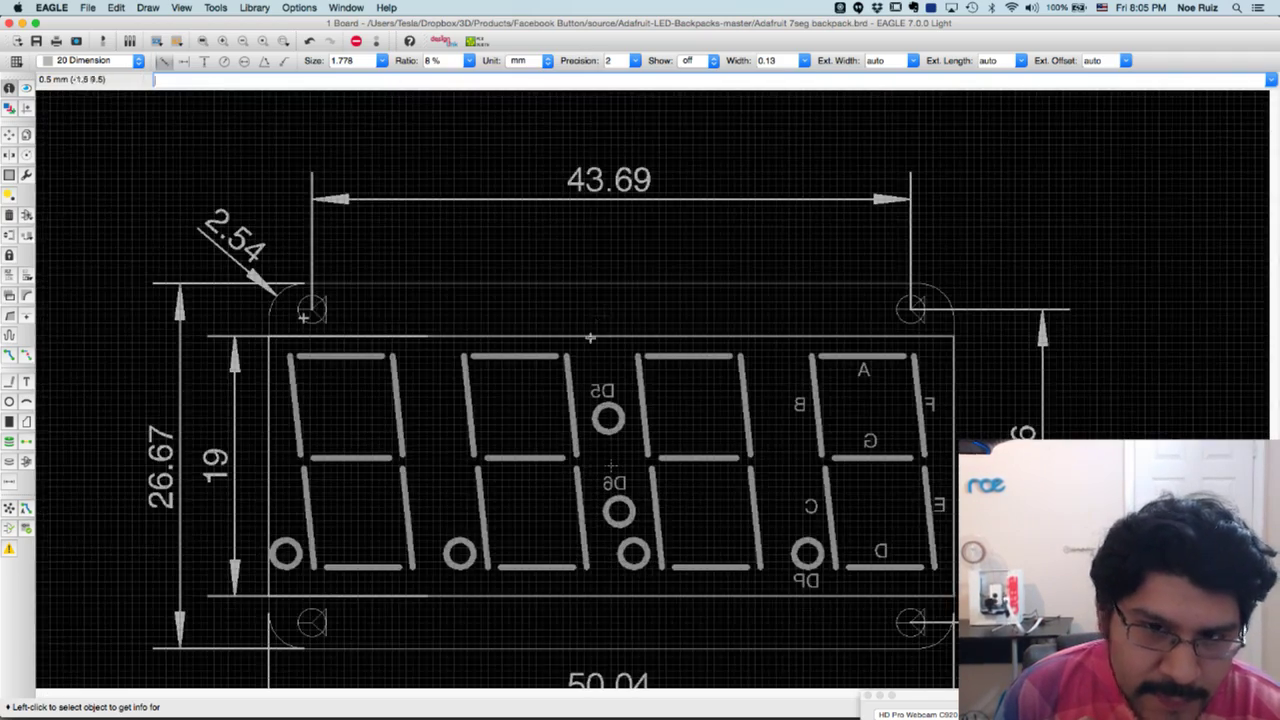
pyautogui.scroll(-1, 590, 338)
pyautogui.scroll(-1, 583, 286)
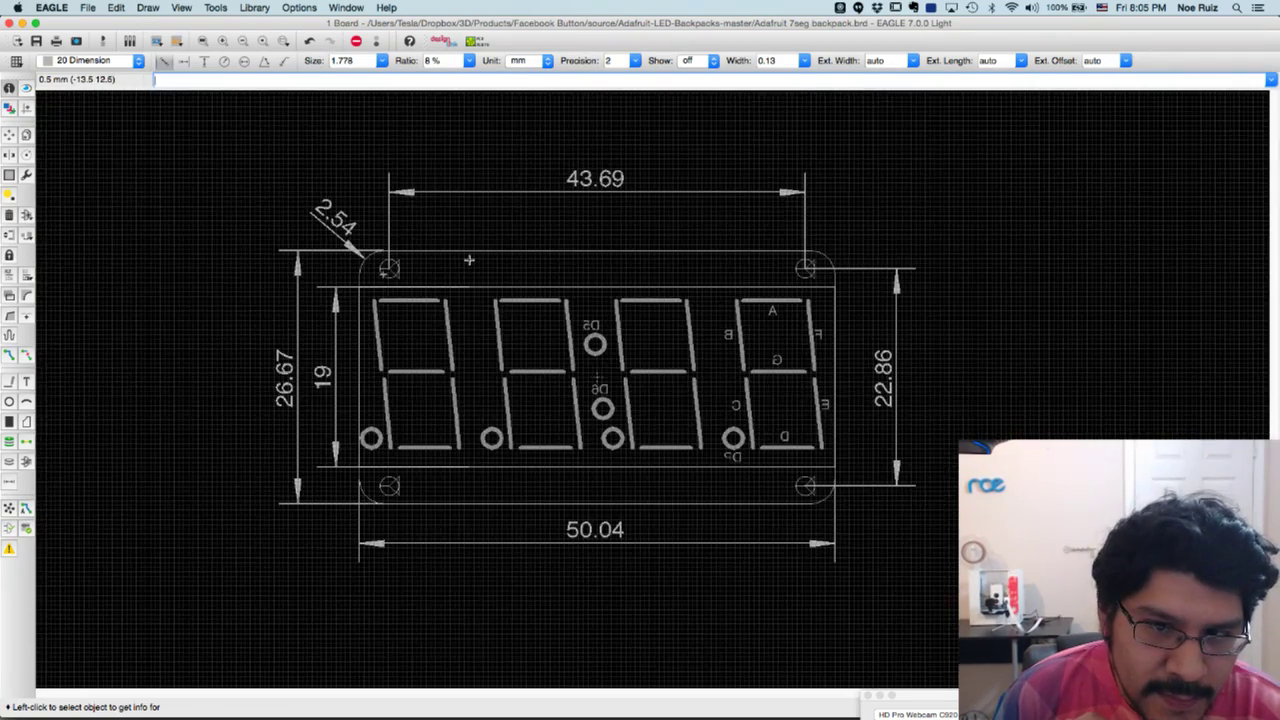
pyautogui.scroll(1, 469, 260)
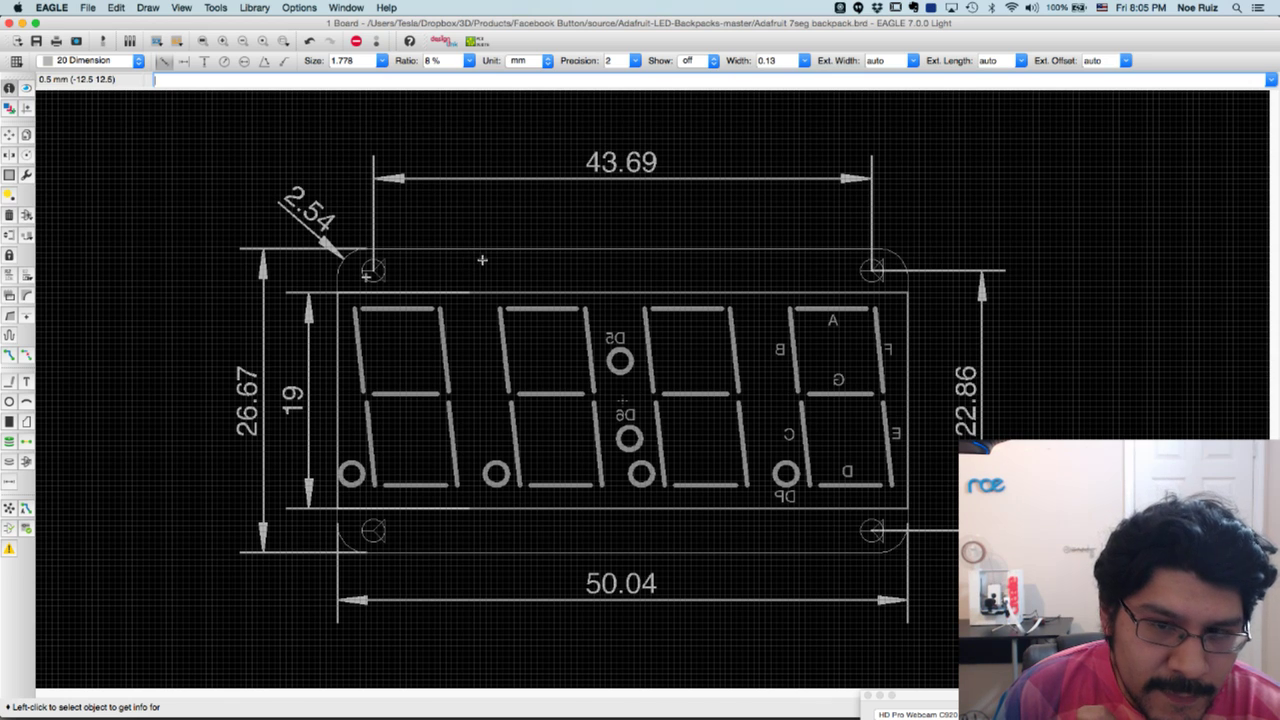
pyautogui.scroll(1, 442, 252)
pyautogui.scroll(-1, 449, 266)
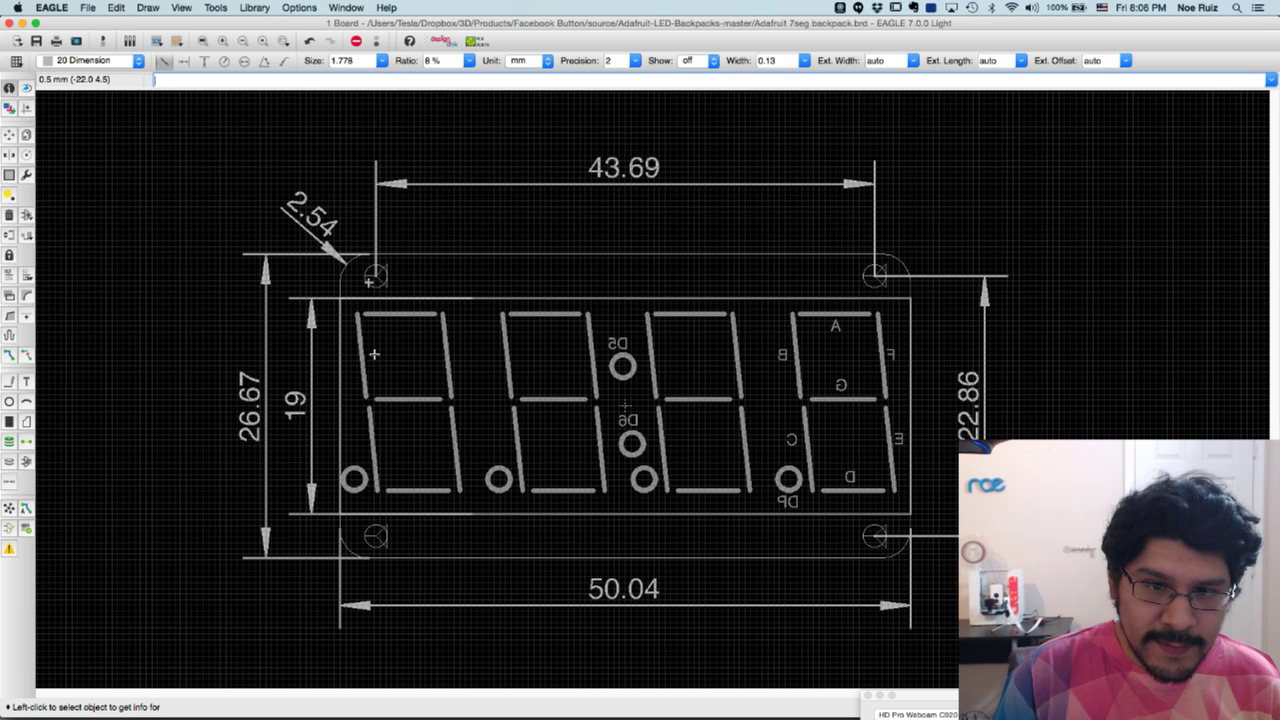
# Switch to Wirecast and select the last shot in the top row, ready to go live
pyautogui.press('super+Tab')
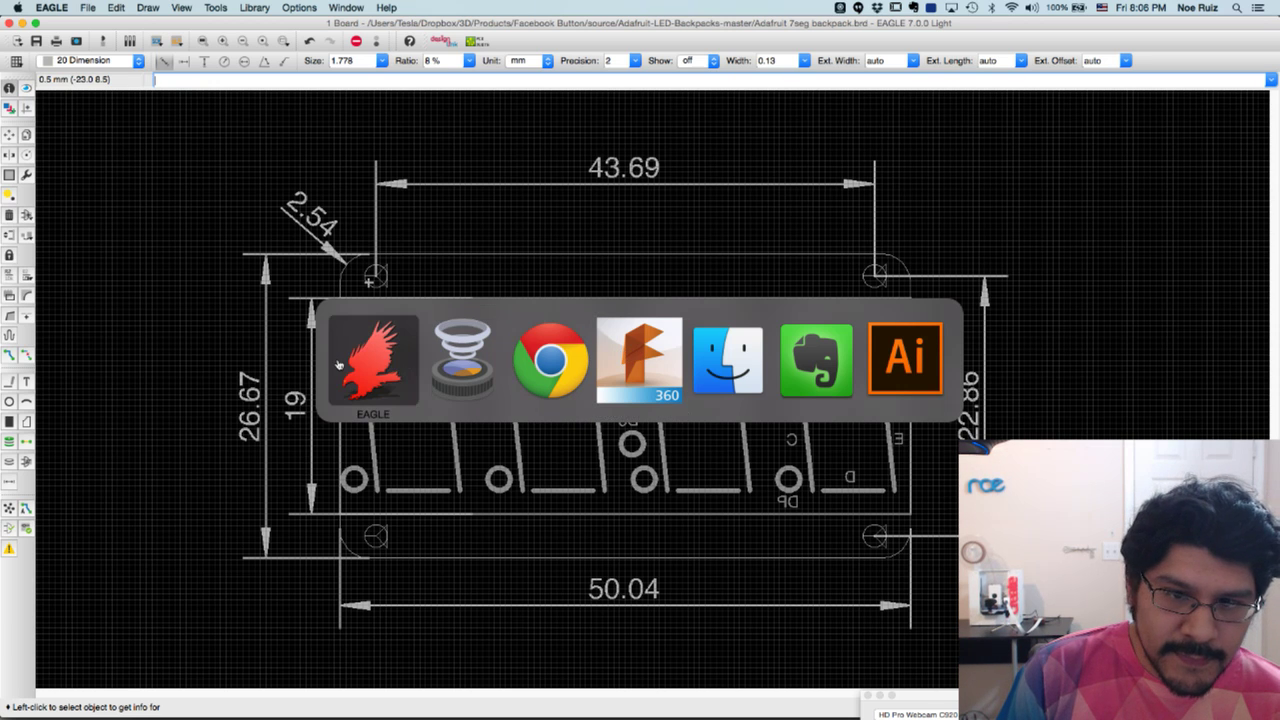
pyautogui.click(466, 374)
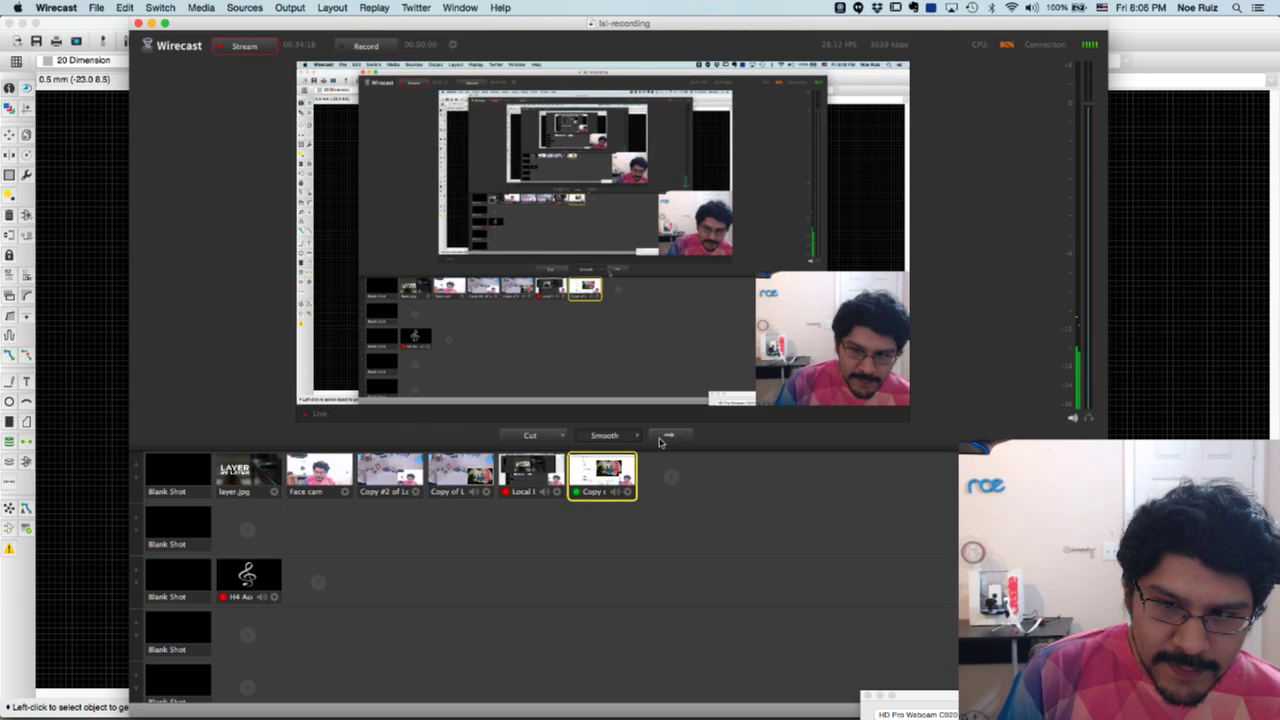